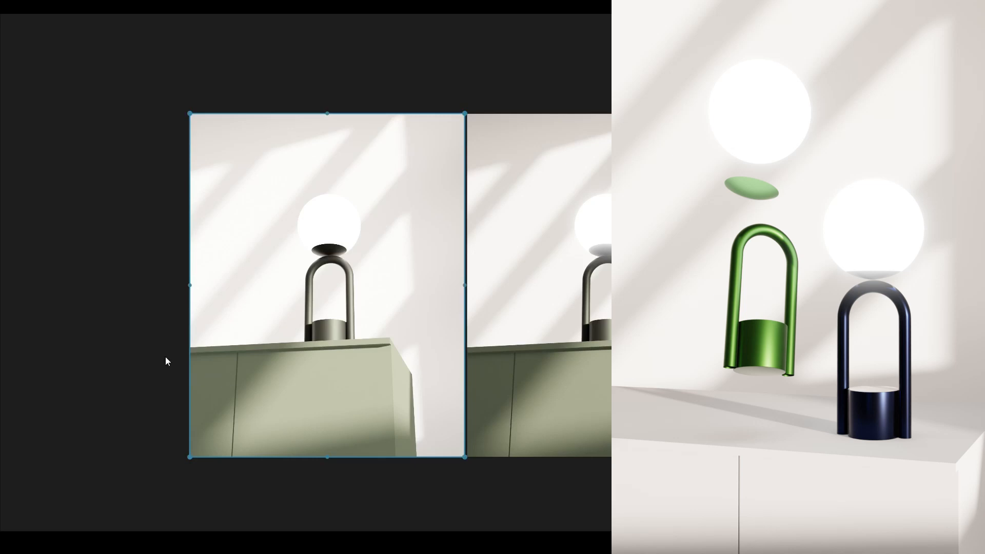
- Browse the MOAI stand lamp reference images on the mood board
{"action": "middle_click_drag", "start_coordinate": [165, 356], "coordinate": [394, 375]}
{"action": "middle_click_drag", "start_coordinate": [269, 357], "coordinate": [396, 350]}
{"action": "middle_click_drag", "start_coordinate": [126, 303], "coordinate": [397, 330]}
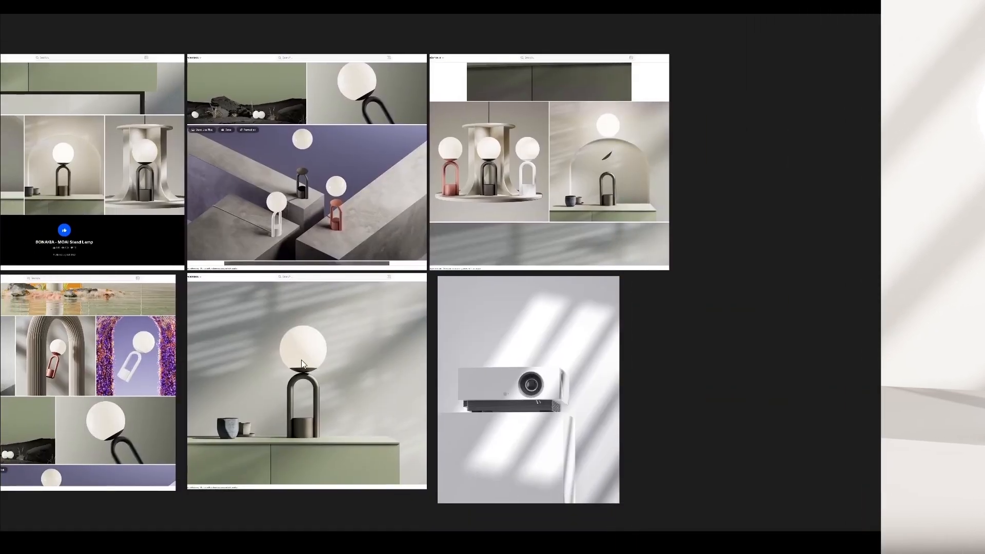
{"action": "left_click", "coordinate": [292, 361]}
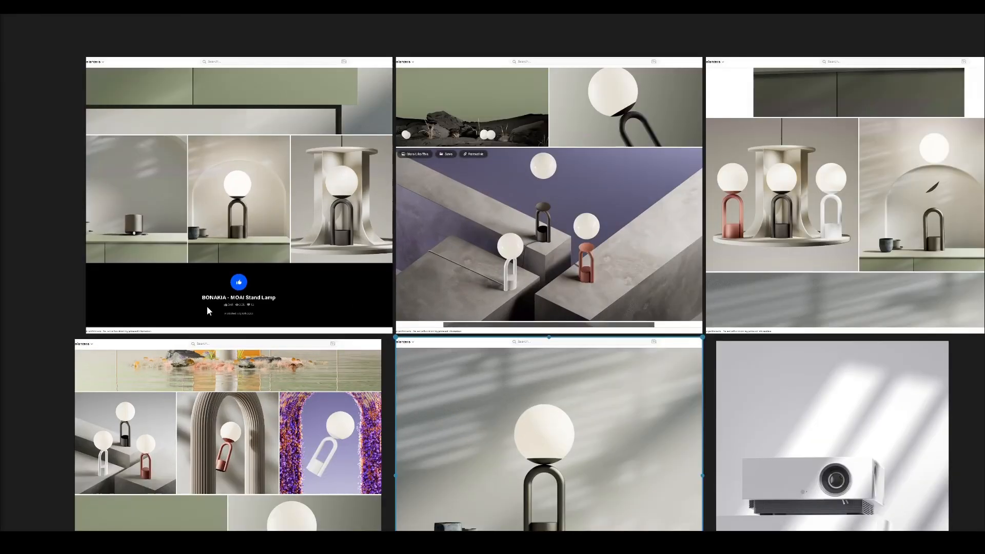
{"action": "scroll", "coordinate": [208, 307], "scroll_direction": "up", "scroll_amount": 2}
{"action": "scroll", "coordinate": [207, 306], "scroll_direction": "up", "scroll_amount": 2}
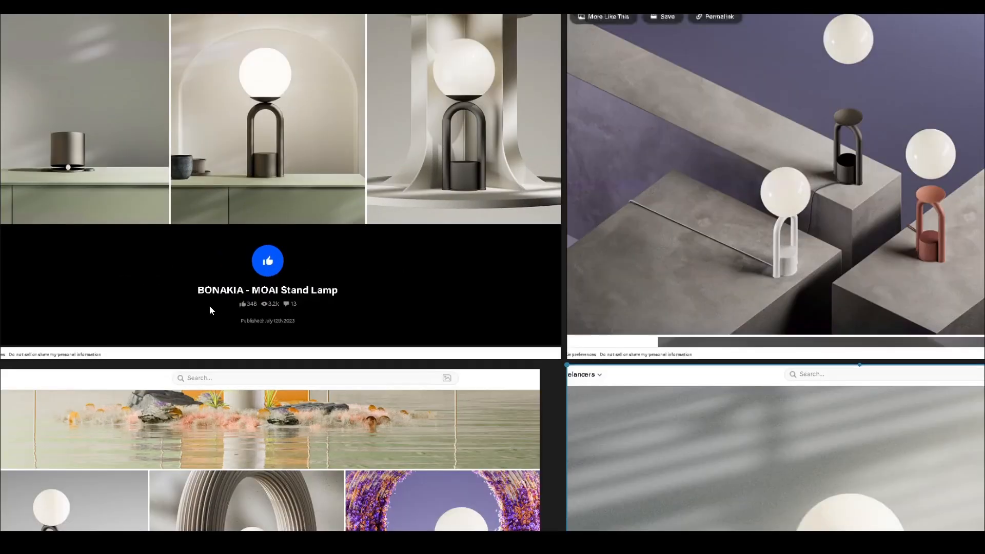
{"action": "middle_click_drag", "start_coordinate": [670, 207], "coordinate": [408, 344]}
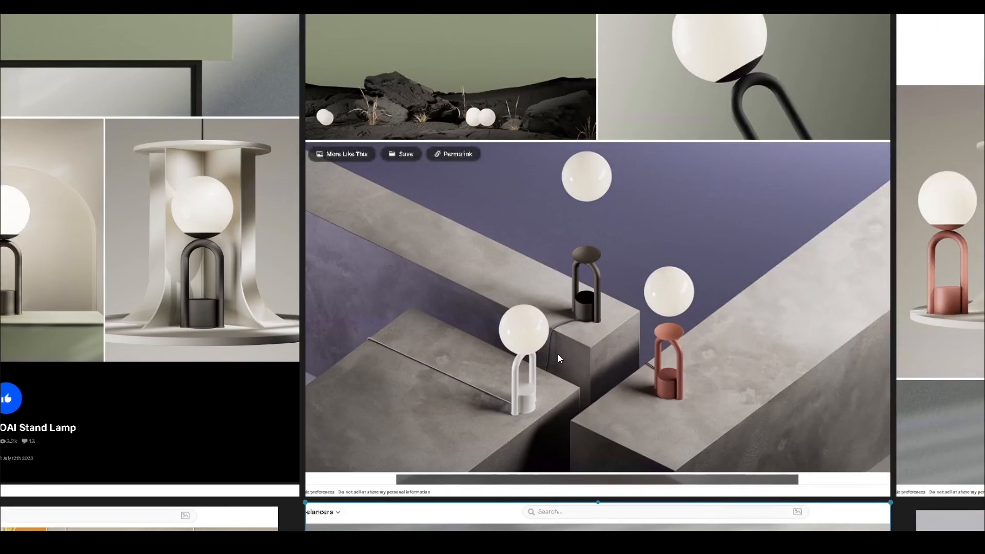
{"action": "middle_click_drag", "start_coordinate": [558, 354], "coordinate": [366, 300]}
{"action": "mouse_move", "coordinate": [653, 348]}
{"action": "middle_mouse_down"}
{"action": "mouse_move", "coordinate": [293, 362]}
{"action": "mouse_move", "coordinate": [258, 376]}
{"action": "middle_mouse_up"}
{"action": "middle_click_drag", "start_coordinate": [490, 313], "coordinate": [290, 366]}
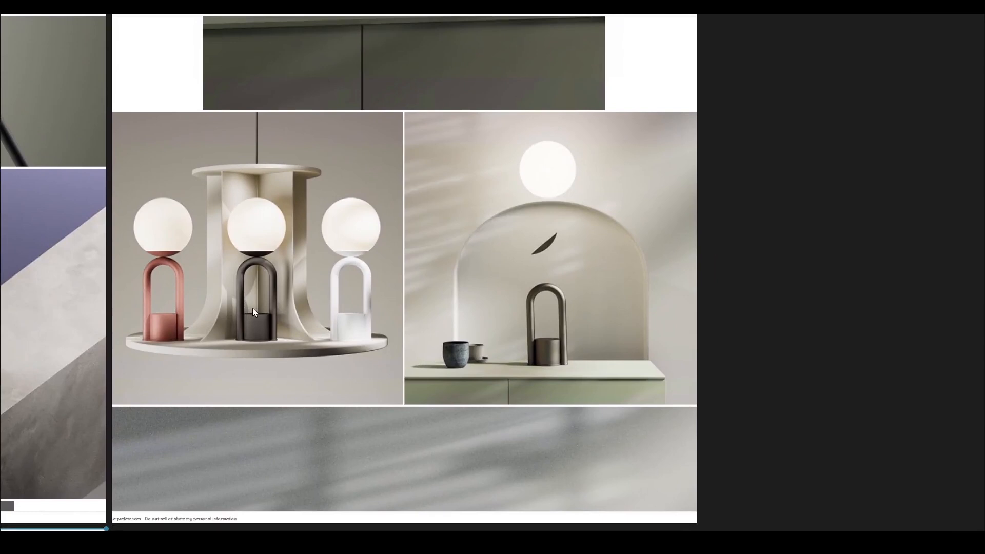
{"action": "middle_click_drag", "start_coordinate": [411, 368], "coordinate": [340, 324]}
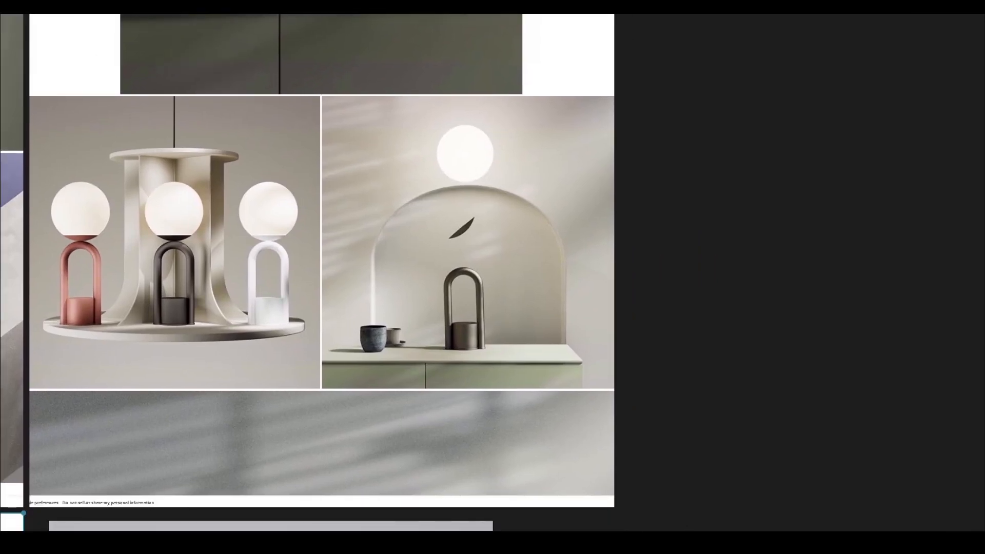
{"action": "mouse_move", "coordinate": [405, 528]}
{"action": "left_click", "coordinate": [369, 506]}
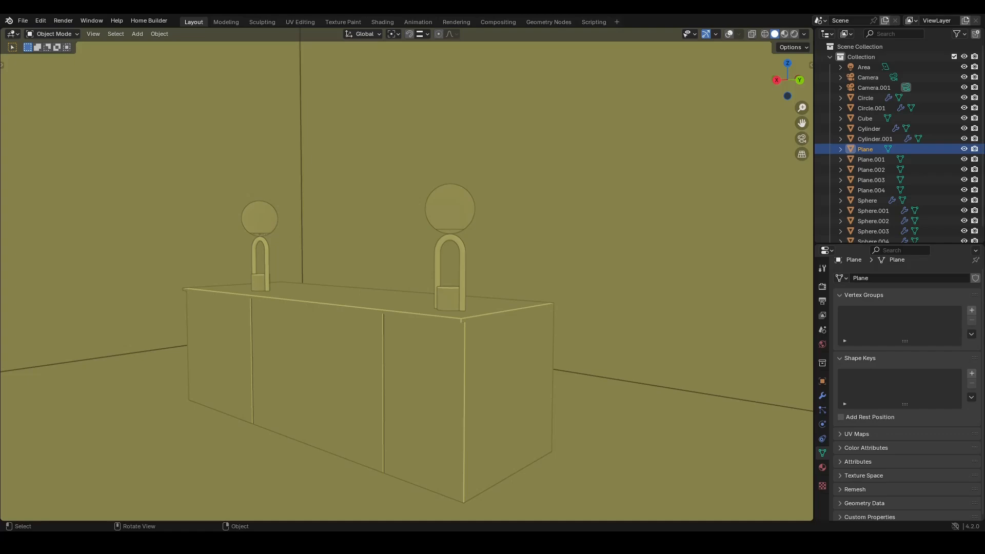
- Switch the viewport lighting of the finished lamp scene to Studio
{"action": "middle_click_drag", "start_coordinate": [381, 329], "coordinate": [402, 325]}
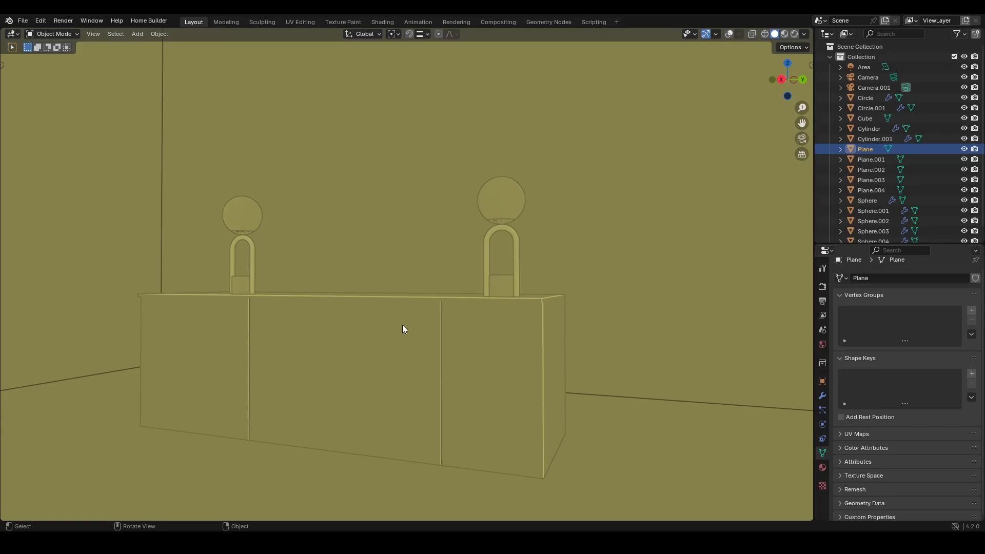
{"action": "middle_click_drag", "start_coordinate": [340, 304], "coordinate": [399, 325]}
{"action": "scroll", "coordinate": [391, 321], "scroll_direction": "up", "scroll_amount": 2}
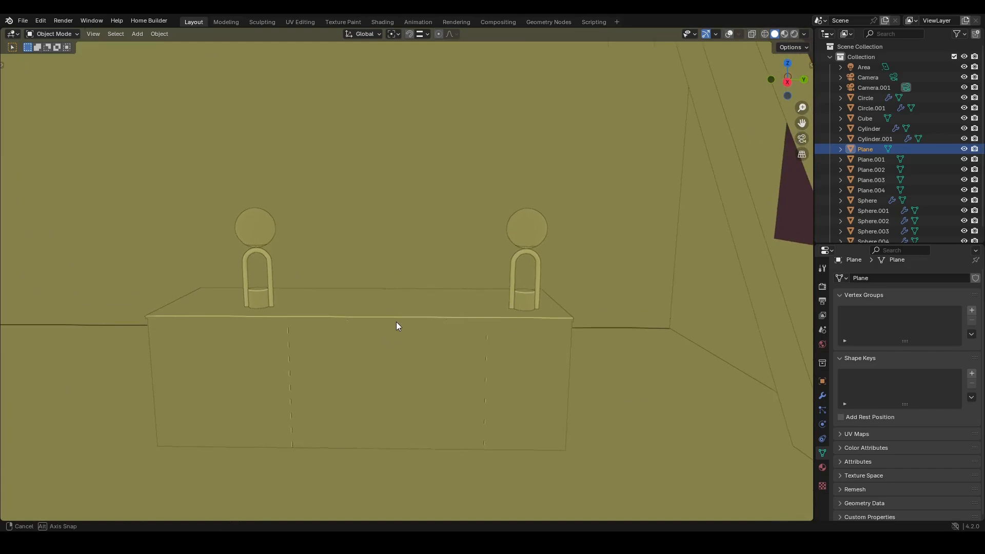
{"action": "left_click", "coordinate": [804, 34]}
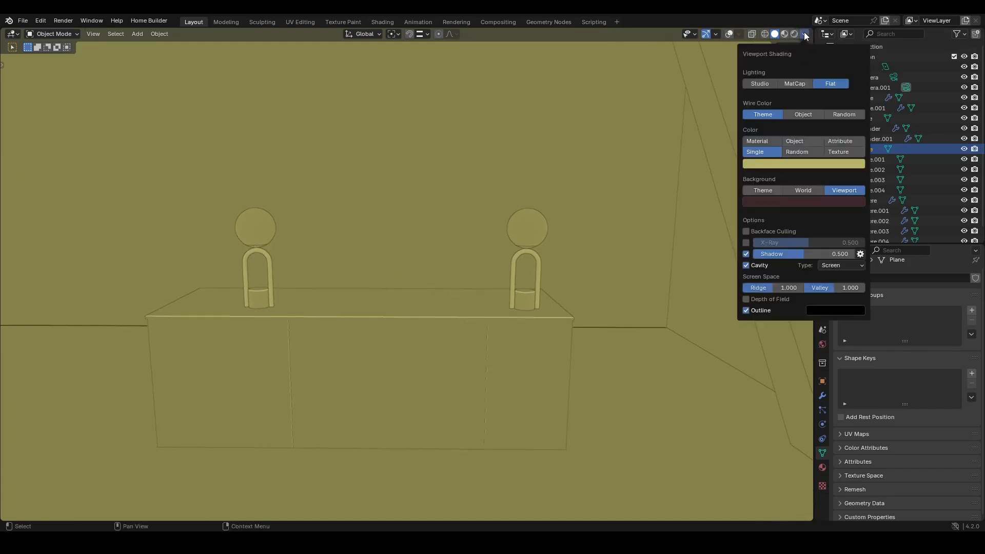
{"action": "left_click", "coordinate": [760, 83]}
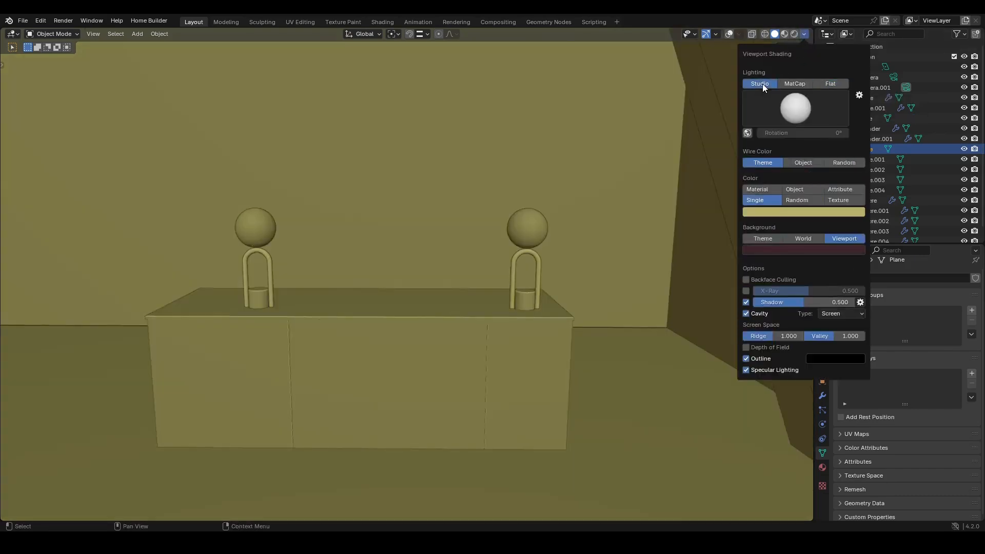
- Inspect the cabinet and lamp models from several angles in the viewport
{"action": "middle_click_drag", "start_coordinate": [503, 256], "coordinate": [393, 251]}
{"action": "scroll", "coordinate": [464, 233], "scroll_direction": "up", "scroll_amount": 2}
{"action": "scroll", "coordinate": [414, 260], "scroll_direction": "up", "scroll_amount": 2}
{"action": "scroll", "coordinate": [423, 222], "scroll_direction": "up", "scroll_amount": 3}
{"action": "scroll", "coordinate": [423, 223], "scroll_direction": "down", "scroll_amount": 5}
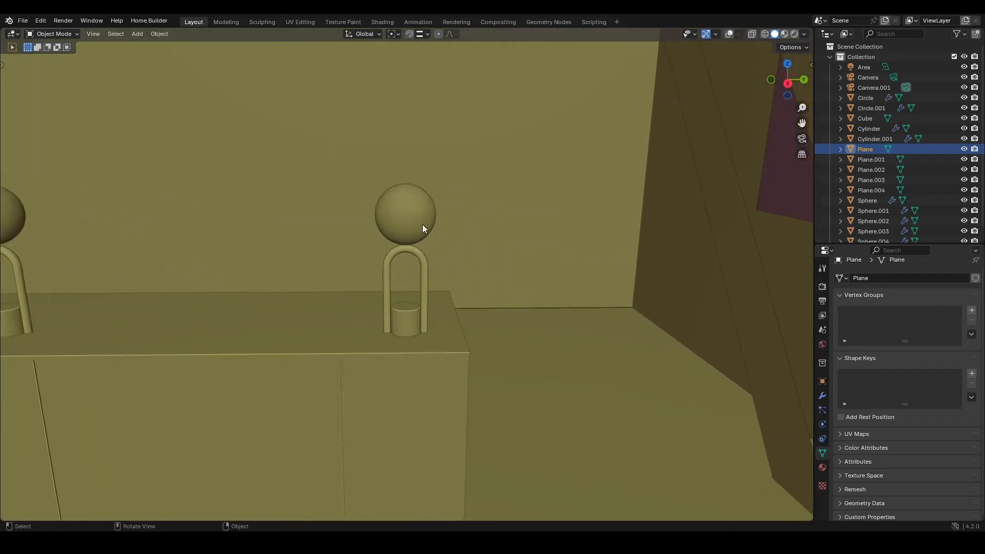
{"action": "middle_click_drag", "start_coordinate": [396, 311], "coordinate": [401, 293]}
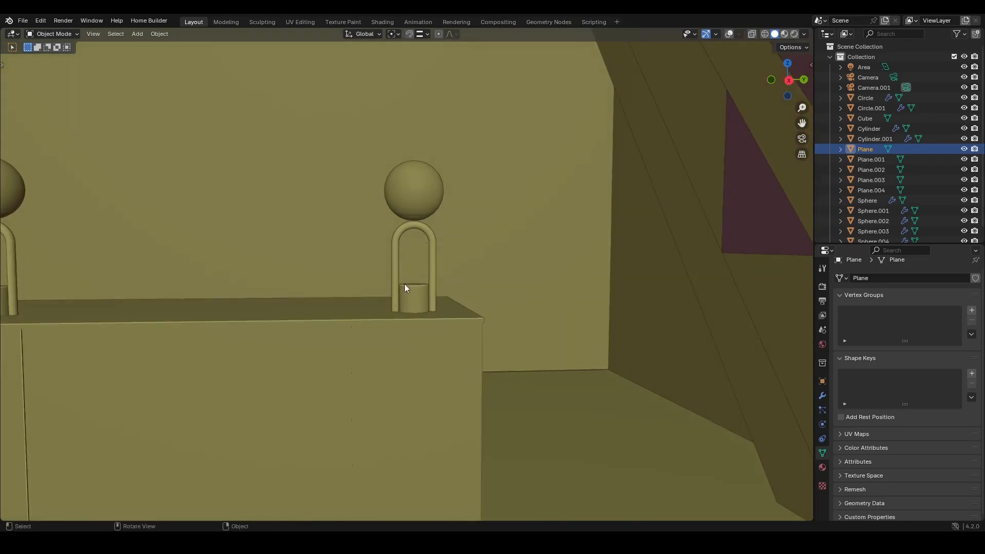
{"action": "scroll", "coordinate": [404, 284], "scroll_direction": "down", "scroll_amount": 3}
{"action": "middle_click_drag", "start_coordinate": [399, 338], "coordinate": [441, 300], "text": "shift"}
{"action": "scroll", "coordinate": [441, 300], "scroll_direction": "down", "scroll_amount": 2}
{"action": "middle_click_drag", "start_coordinate": [405, 329], "coordinate": [442, 374], "text": "shift"}
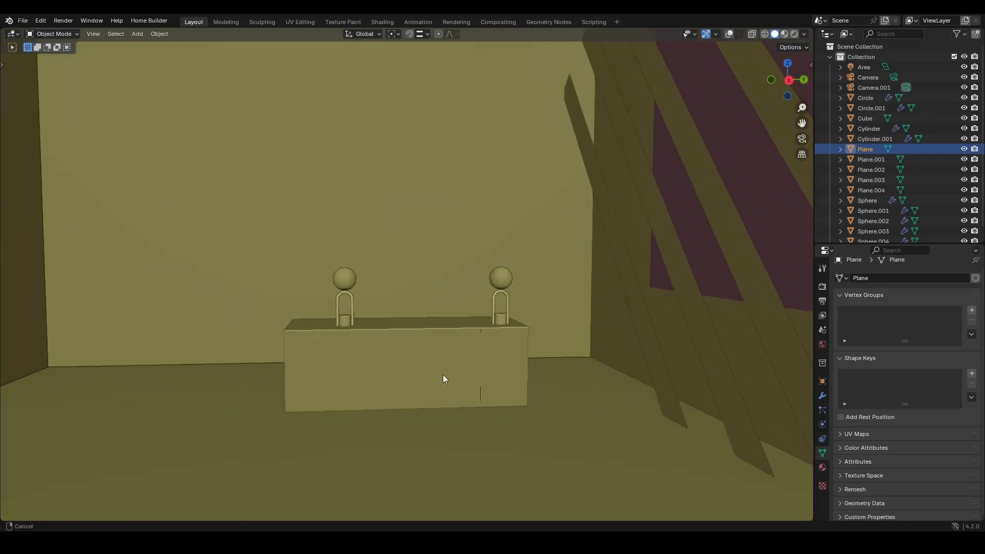
{"action": "scroll", "coordinate": [391, 368], "scroll_direction": "up", "scroll_amount": 4}
{"action": "scroll", "coordinate": [411, 353], "scroll_direction": "down", "scroll_amount": 6}
{"action": "mouse_move", "coordinate": [495, 321]}
{"action": "middle_mouse_down", "text": "shift"}
{"action": "mouse_move", "coordinate": [369, 384]}
{"action": "mouse_move", "coordinate": [478, 361]}
{"action": "mouse_move", "coordinate": [401, 368]}
{"action": "mouse_move", "coordinate": [370, 380]}
{"action": "mouse_move", "coordinate": [479, 365]}
{"action": "mouse_move", "coordinate": [404, 315]}
{"action": "mouse_move", "coordinate": [374, 346]}
{"action": "middle_mouse_up", "text": "shift"}
- Switch the viewport shading to a rendered preview and look around the lamp scene
{"action": "key", "text": "z"}
{"action": "left_click", "coordinate": [368, 448]}
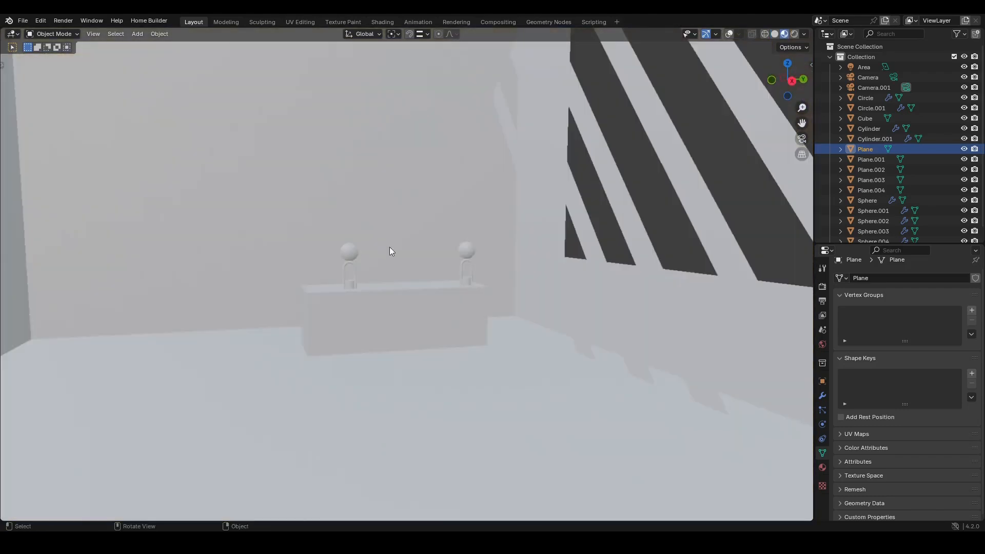
{"action": "key", "text": "z"}
{"action": "left_click", "coordinate": [389, 236]}
{"action": "scroll", "coordinate": [411, 315], "scroll_direction": "down", "scroll_amount": 4}
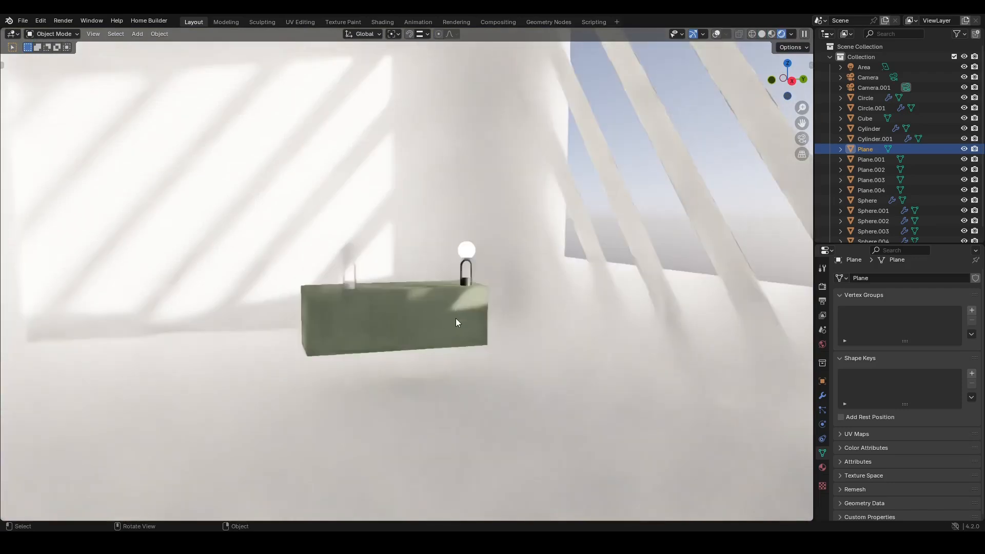
{"action": "middle_click_drag", "start_coordinate": [454, 308], "coordinate": [365, 331], "text": "ctrl"}
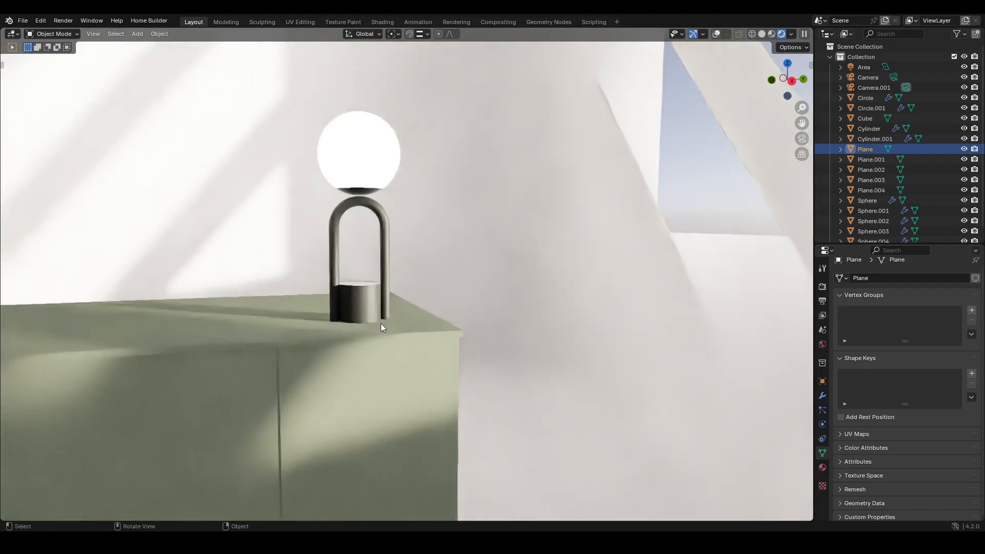
{"action": "scroll", "coordinate": [324, 346], "scroll_direction": "down", "scroll_amount": 6}
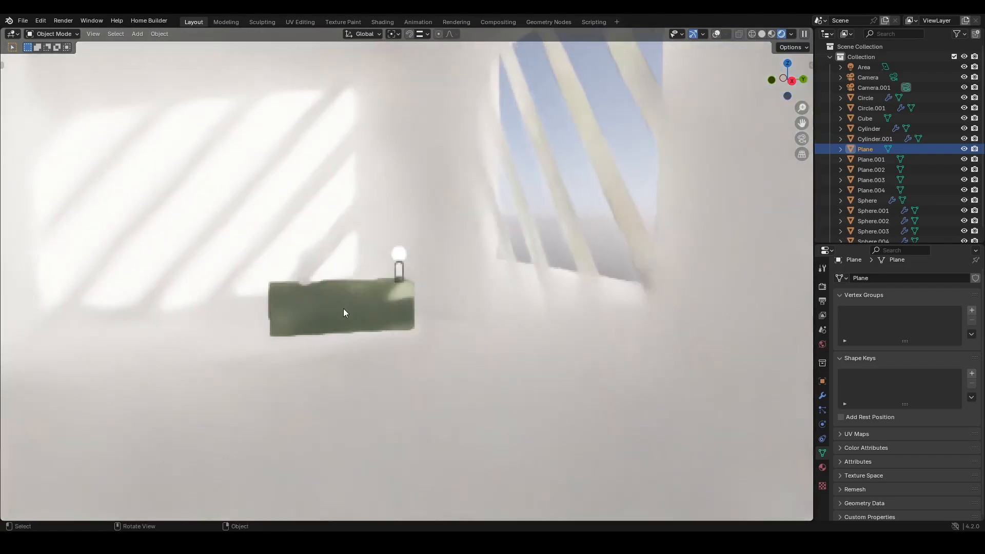
- Start a new General file without saving the current scene
{"action": "key", "text": "ctrl+n"}
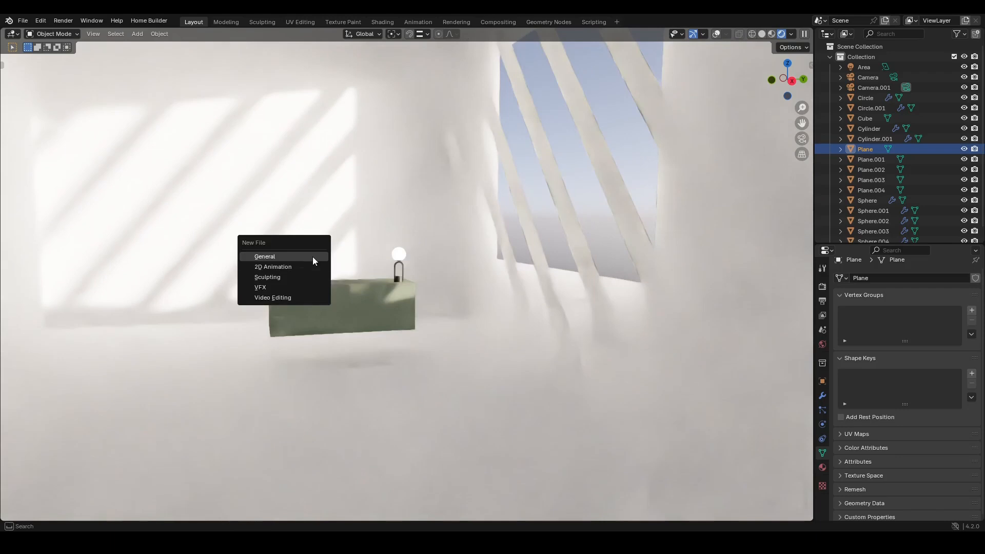
{"action": "left_click", "coordinate": [312, 256]}
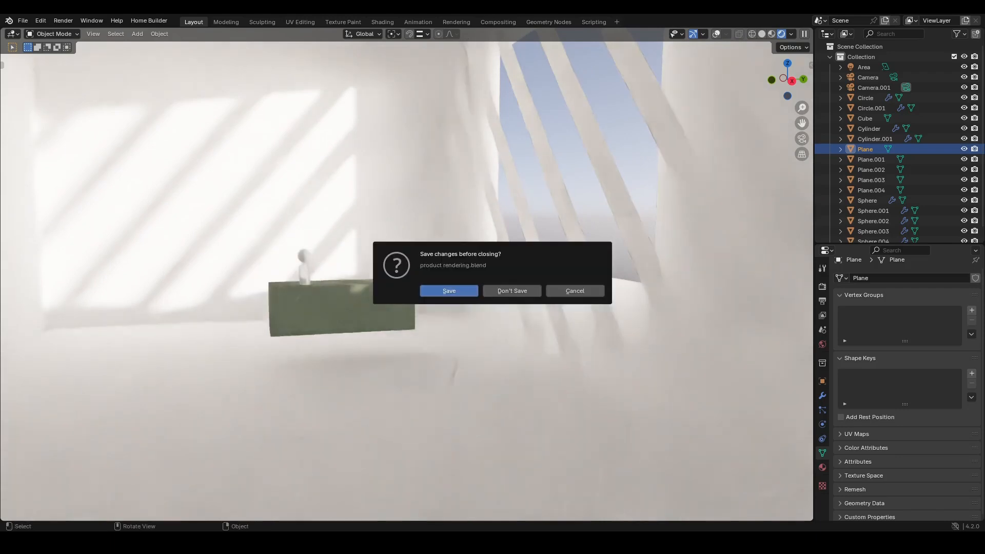
{"action": "left_click", "coordinate": [512, 291]}
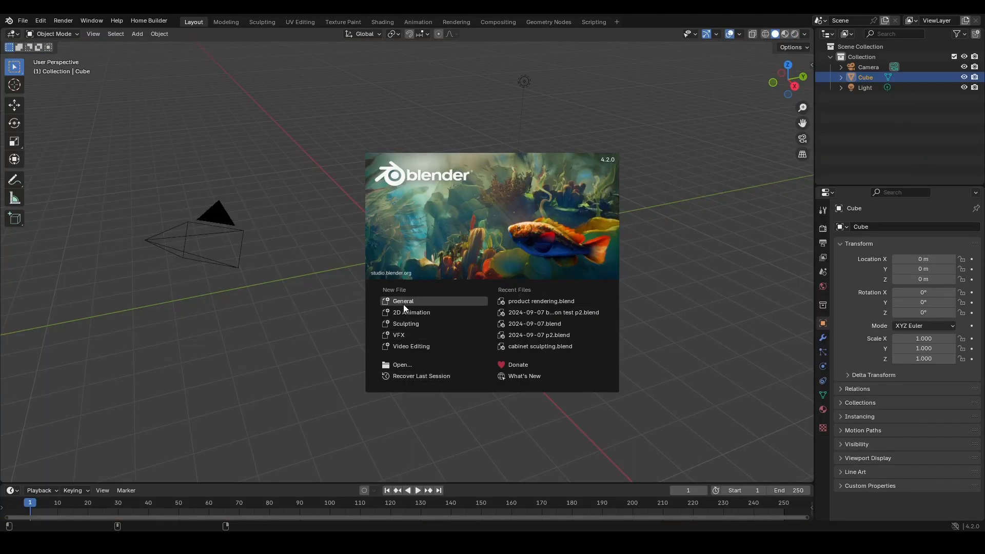
- Select and delete all default objects in the new scene
{"action": "middle_click_drag", "start_coordinate": [346, 293], "coordinate": [345, 290]}
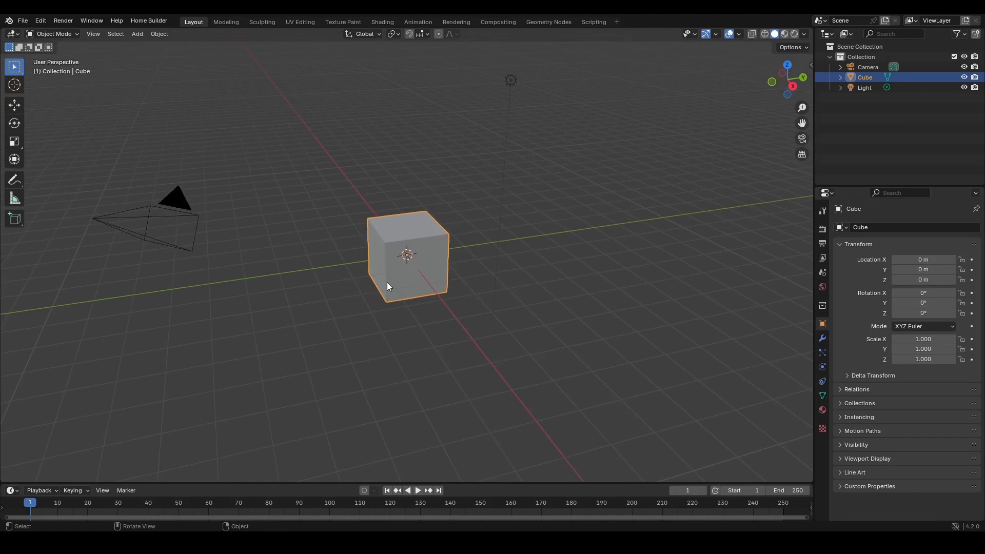
{"action": "mouse_move", "coordinate": [360, 291]}
{"action": "middle_mouse_down"}
{"action": "mouse_move", "coordinate": [369, 291]}
{"action": "mouse_move", "coordinate": [360, 291]}
{"action": "middle_mouse_up"}
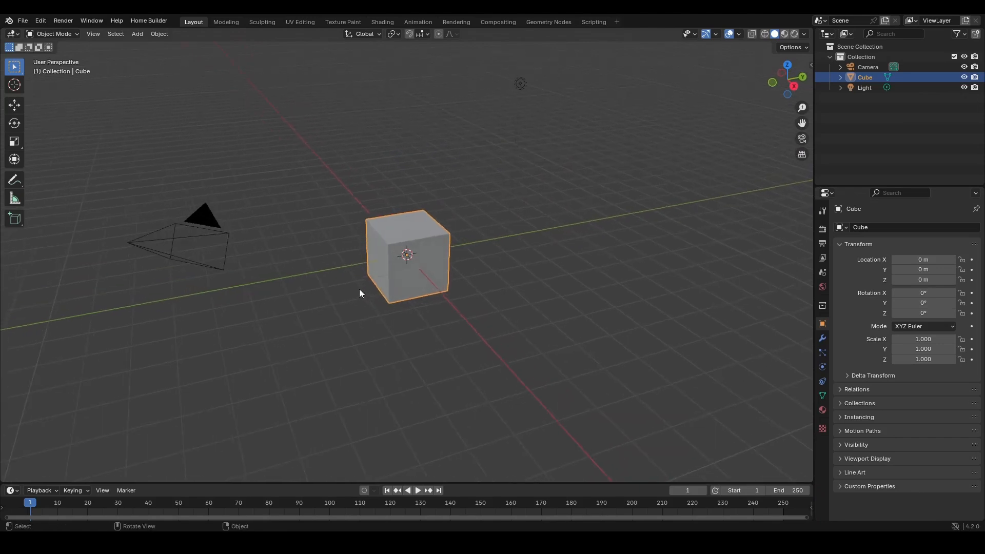
{"action": "key", "text": "a"}
{"action": "key", "text": "x"}
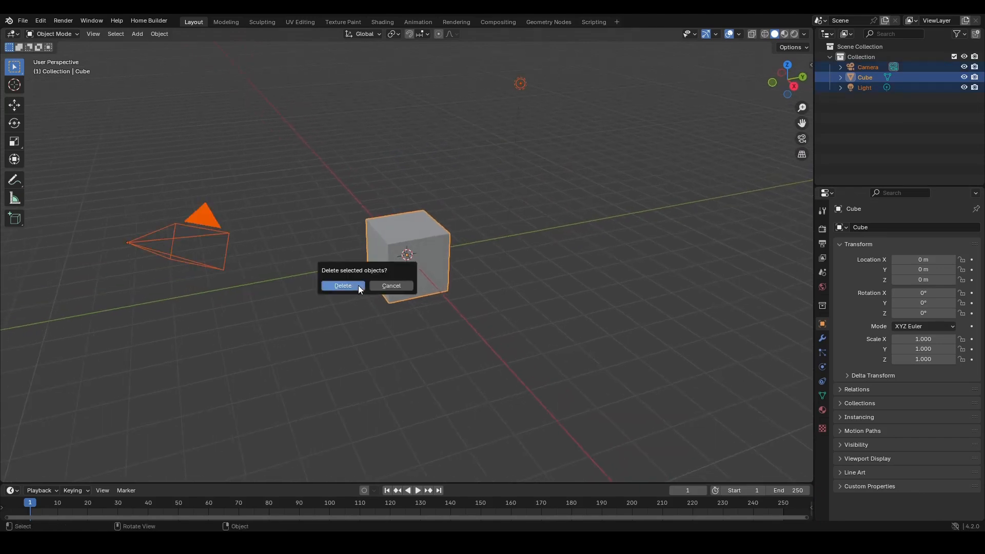
{"action": "left_click", "coordinate": [358, 285]}
- Set the solid viewport color mode to Single
{"action": "middle_click_drag", "start_coordinate": [402, 264], "coordinate": [377, 229]}
{"action": "left_click", "coordinate": [804, 34]}
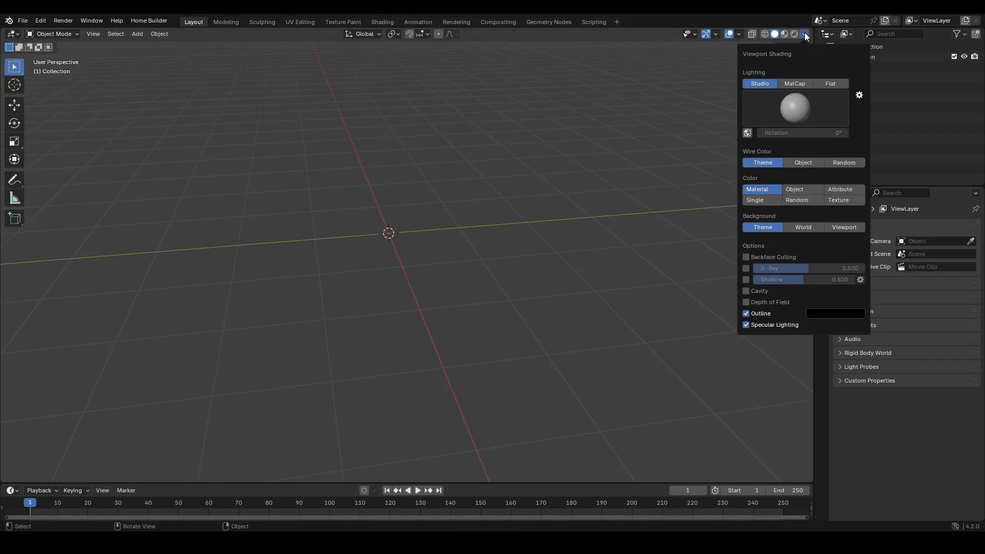
{"action": "left_click", "coordinate": [797, 109]}
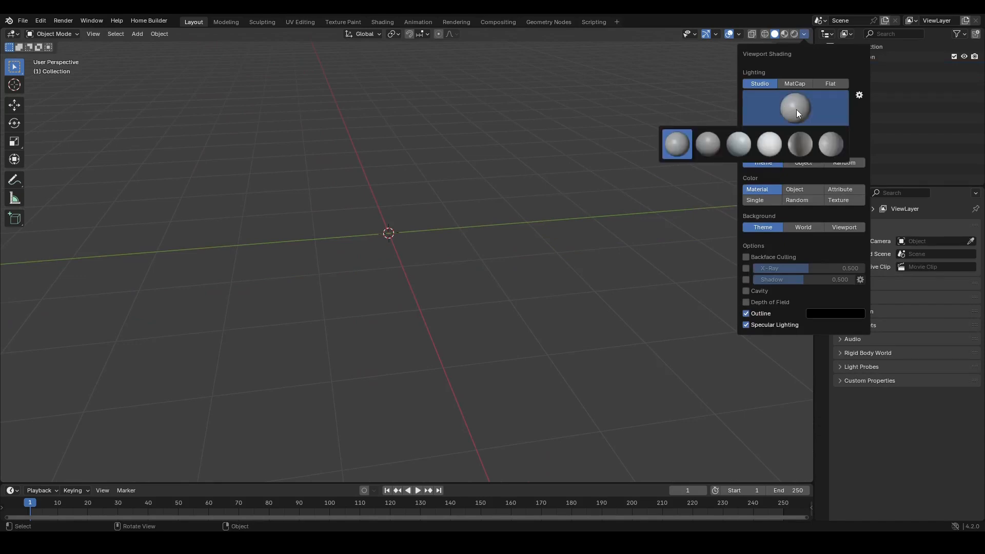
{"action": "left_click", "coordinate": [797, 109]}
{"action": "left_click", "coordinate": [766, 200]}
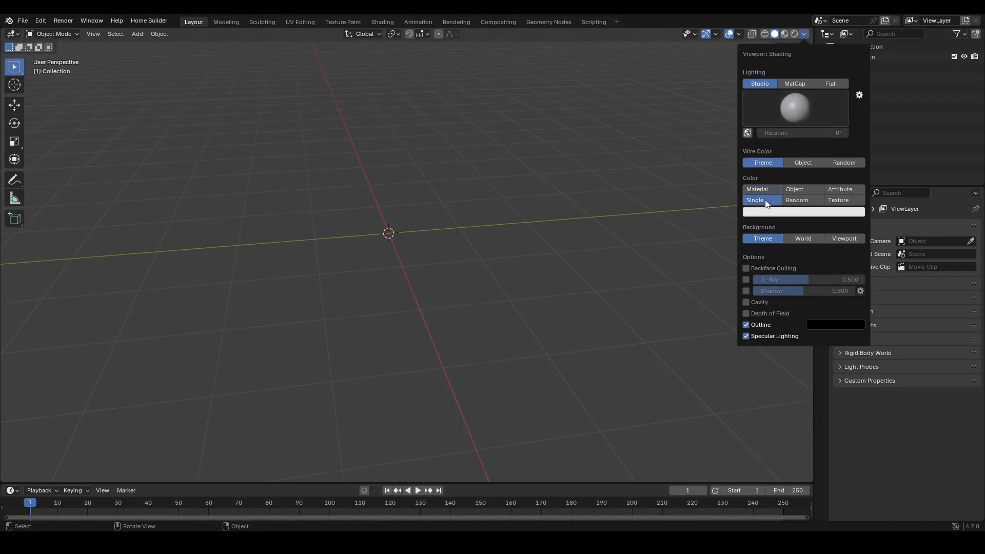
{"action": "left_click", "coordinate": [780, 212]}
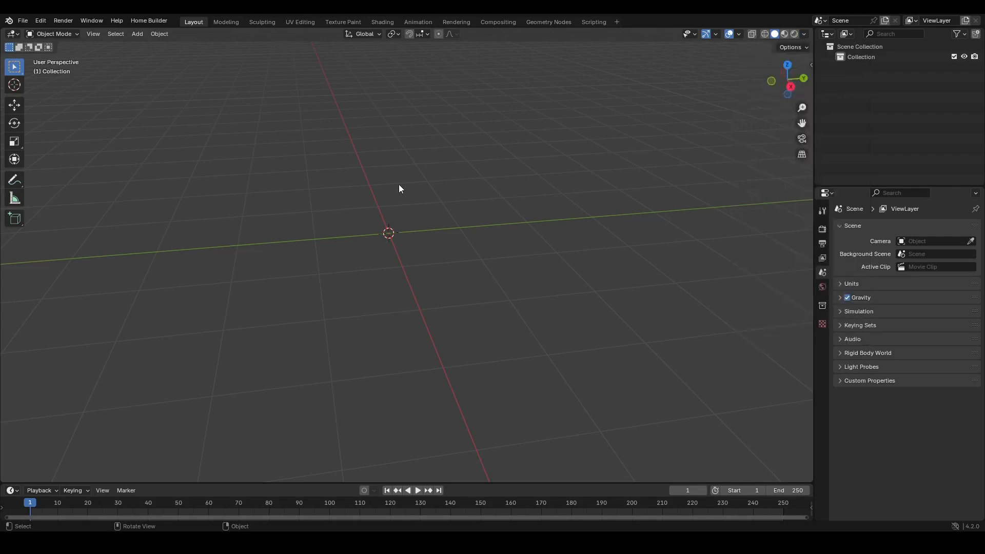
- Add a cube mesh to the scene
{"action": "key", "text": "shift+a"}
{"action": "mouse_move", "coordinate": [375, 223]}
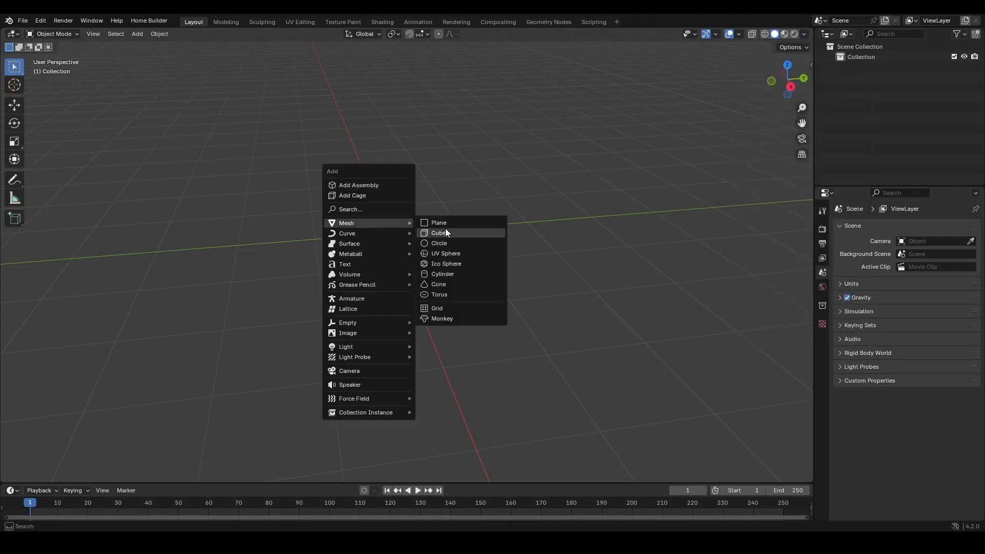
{"action": "left_click", "coordinate": [446, 229]}
{"action": "middle_click_drag", "start_coordinate": [464, 196], "coordinate": [488, 191]}
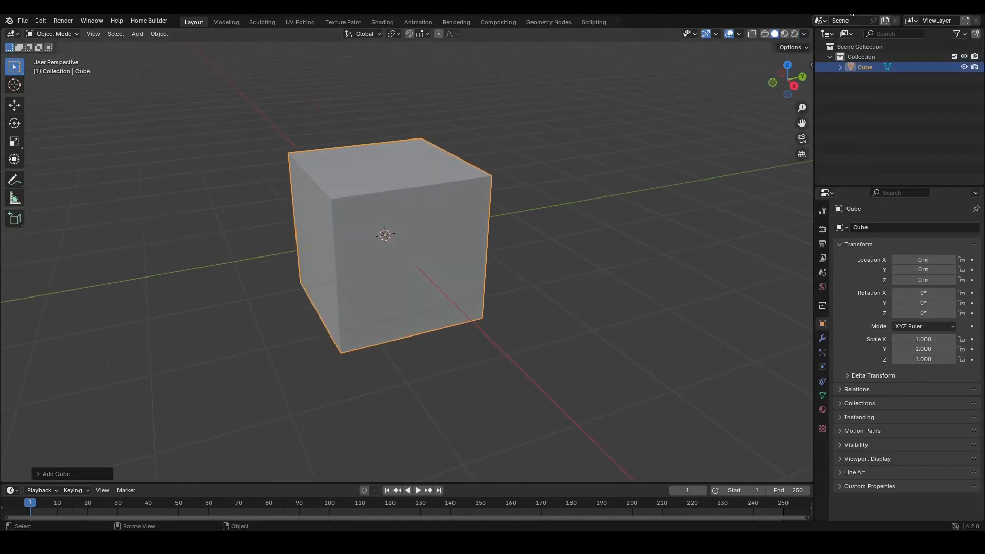
- Set the single viewport color to yellow
{"action": "left_click", "coordinate": [806, 34]}
{"action": "left_click", "coordinate": [798, 212]}
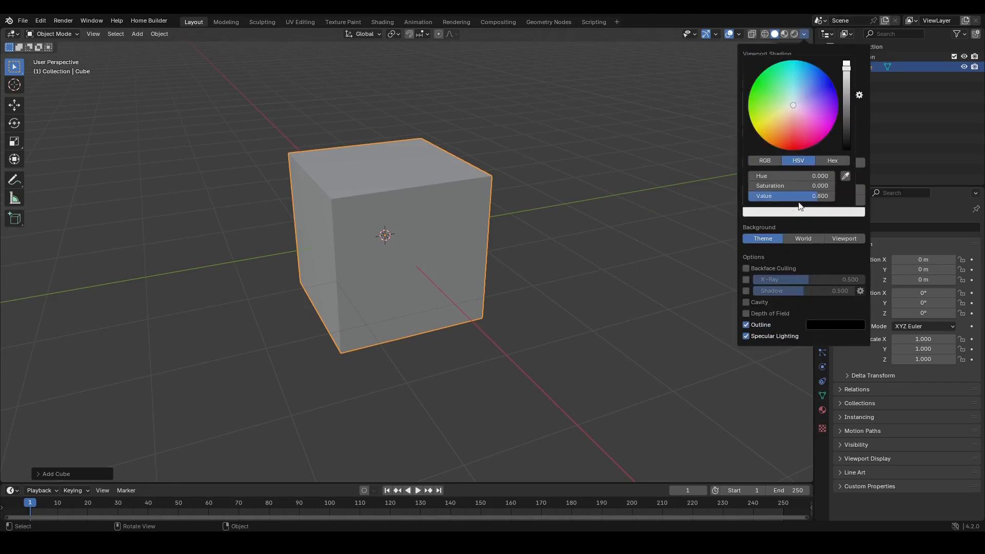
{"action": "mouse_move", "coordinate": [809, 119]}
{"action": "left_mouse_down"}
{"action": "mouse_move", "coordinate": [786, 133]}
{"action": "mouse_move", "coordinate": [770, 117]}
{"action": "mouse_move", "coordinate": [784, 120]}
{"action": "mouse_move", "coordinate": [773, 123]}
{"action": "left_mouse_up"}
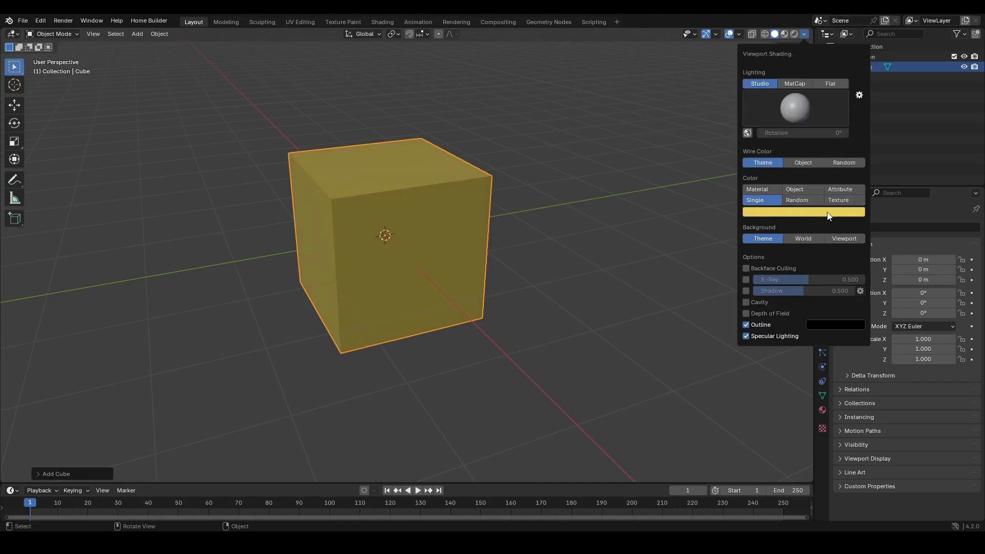
{"action": "left_click", "coordinate": [796, 213]}
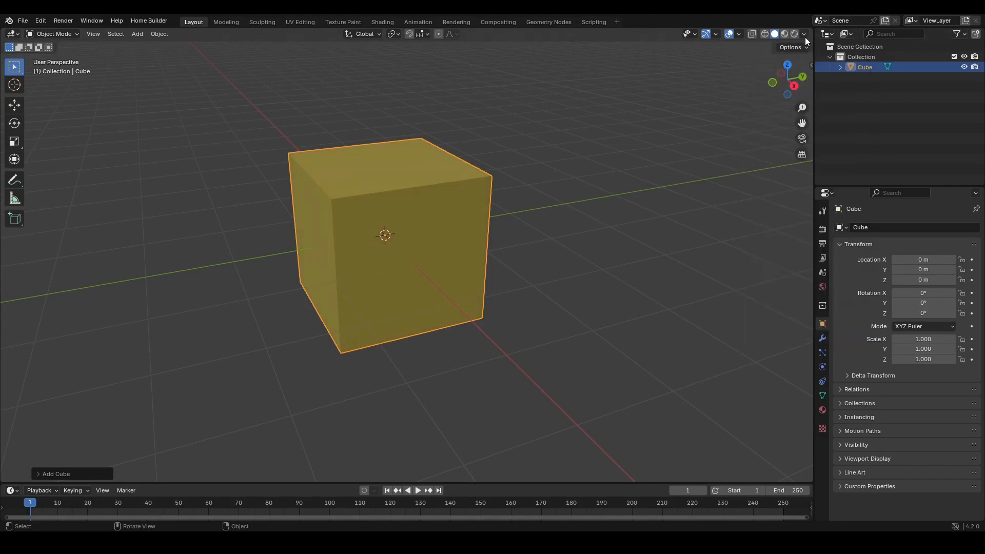
- Switch the viewport lighting to Flat and enable Cavity
{"action": "left_click", "coordinate": [804, 34]}
{"action": "left_click", "coordinate": [834, 84]}
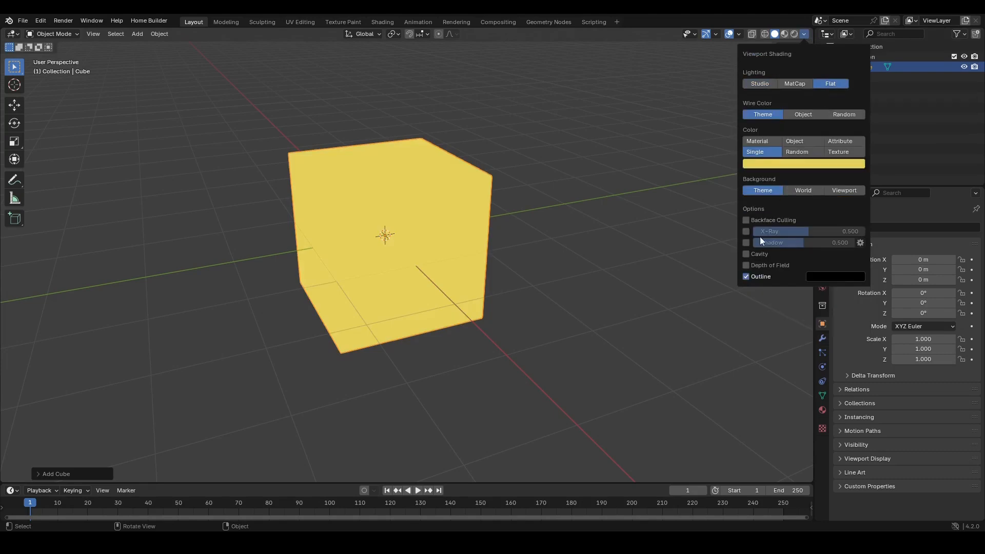
{"action": "left_click", "coordinate": [746, 254]}
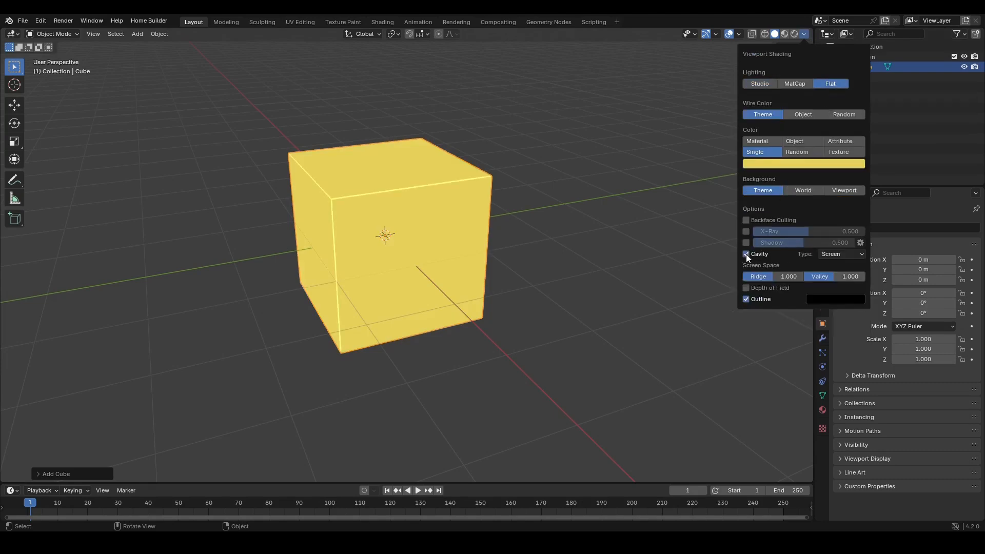
- Delete the cube and add a cylinder mesh in its place
{"action": "middle_click_drag", "start_coordinate": [377, 257], "coordinate": [380, 290], "text": "ctrl"}
{"action": "middle_click_drag", "start_coordinate": [380, 290], "coordinate": [360, 257]}
{"action": "middle_click_drag", "start_coordinate": [359, 256], "coordinate": [402, 266]}
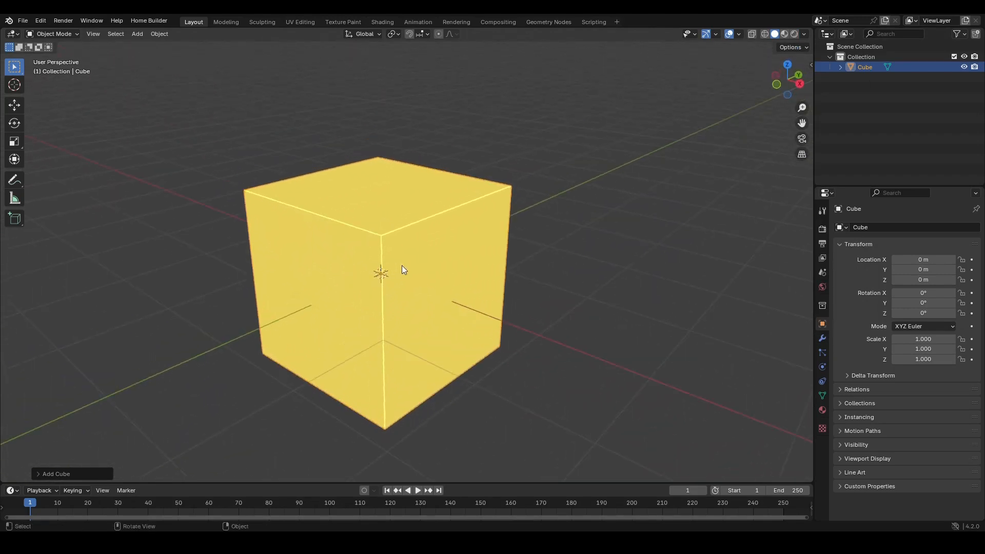
{"action": "key", "text": "Delete"}
{"action": "key", "text": "shift+a"}
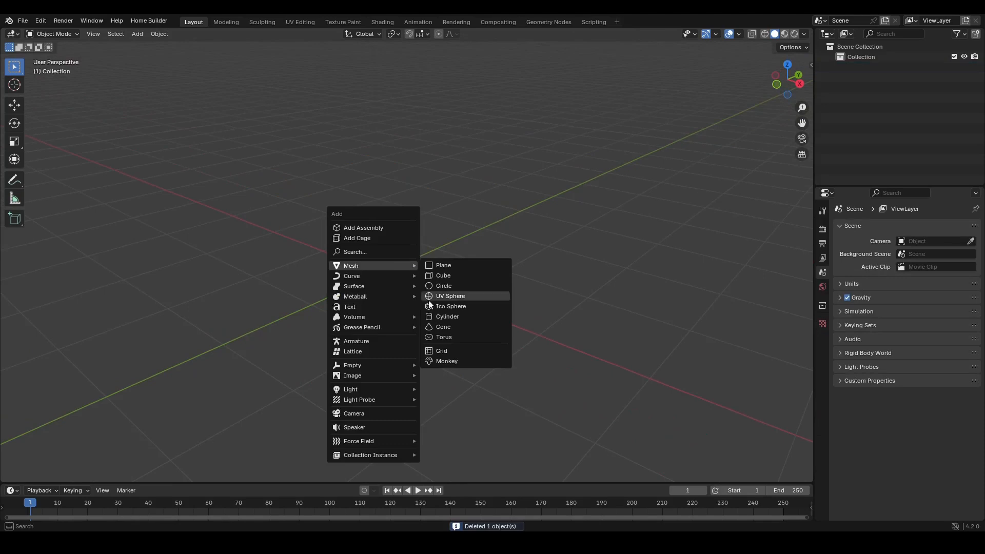
{"action": "left_click", "coordinate": [438, 319]}
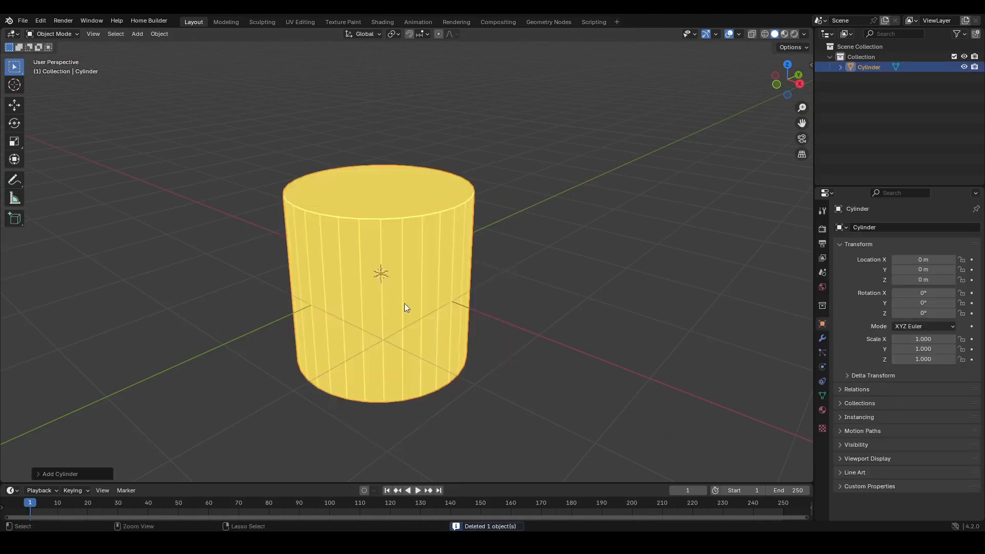
- Double the new cylinder's vertex count to 64
{"action": "middle_click_drag", "start_coordinate": [404, 304], "coordinate": [433, 220], "text": "ctrl"}
{"action": "left_click", "coordinate": [69, 473]}
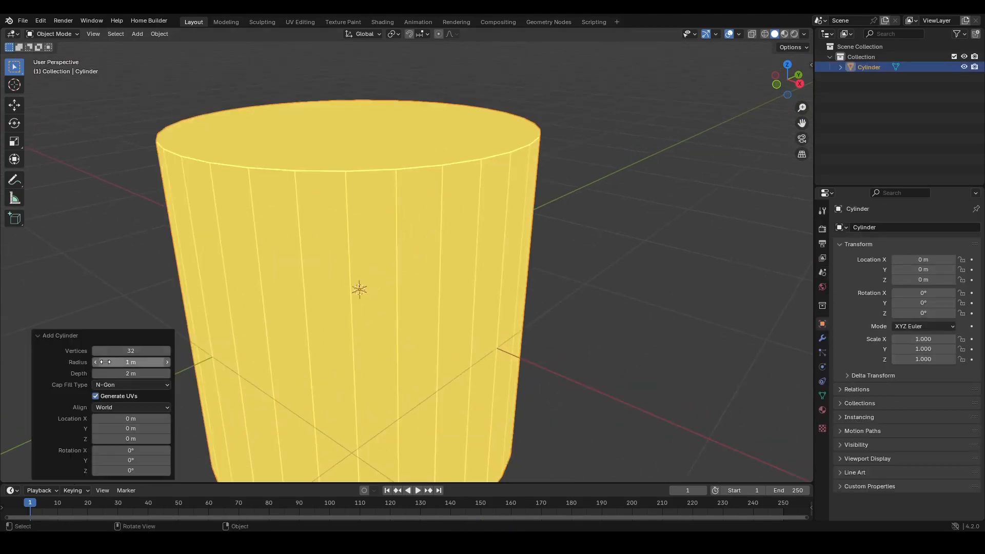
{"action": "left_click", "coordinate": [131, 352]}
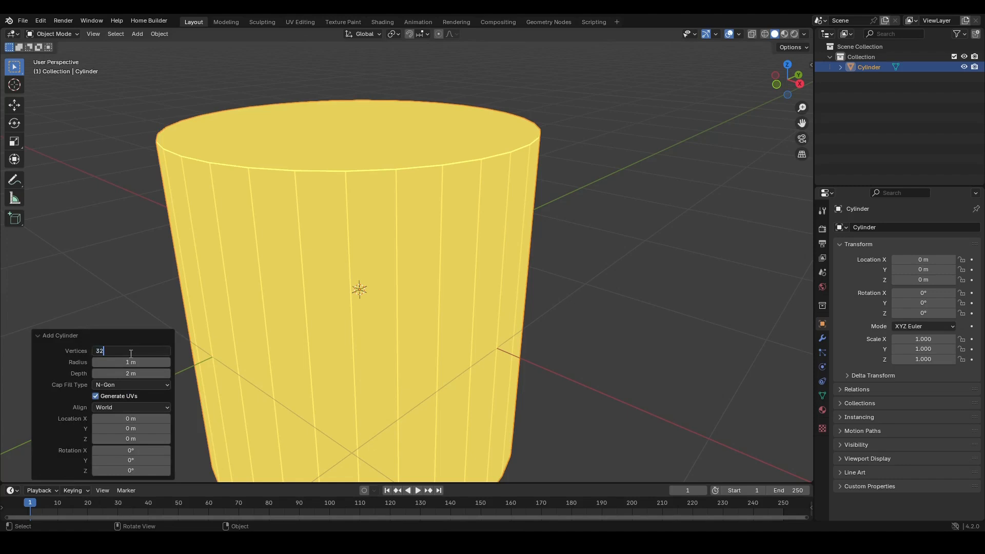
{"action": "type", "text": "*2"}
{"action": "key", "text": "Return"}
- Look over the MOAI lamp reference photos
{"action": "middle_click_drag", "start_coordinate": [436, 199], "coordinate": [425, 236], "text": "ctrl"}
{"action": "middle_click_drag", "start_coordinate": [368, 285], "coordinate": [397, 262], "text": "shift"}
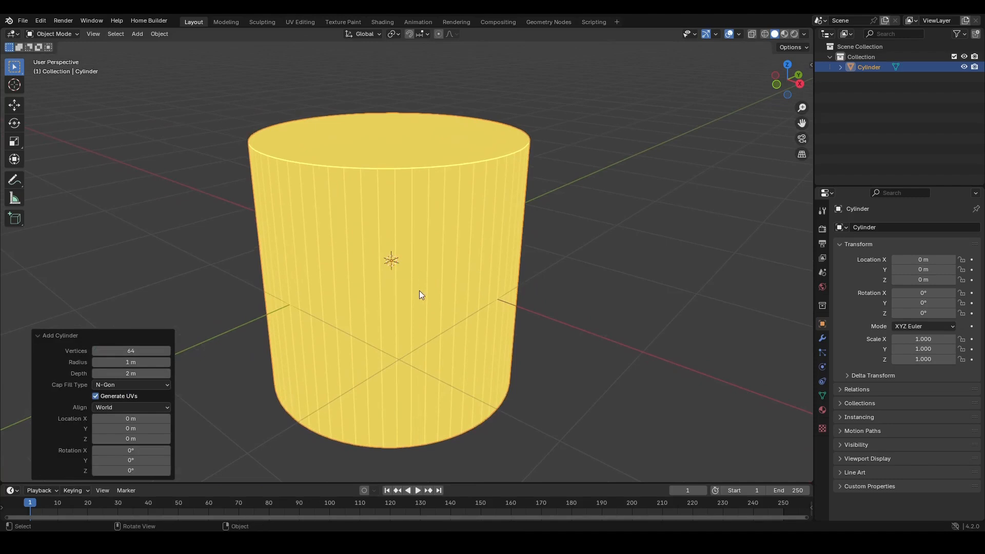
{"action": "mouse_move", "coordinate": [419, 295]}
{"action": "middle_mouse_down", "text": "ctrl"}
{"action": "mouse_move", "coordinate": [429, 236]}
{"action": "mouse_move", "coordinate": [429, 292]}
{"action": "middle_mouse_up", "text": "ctrl"}
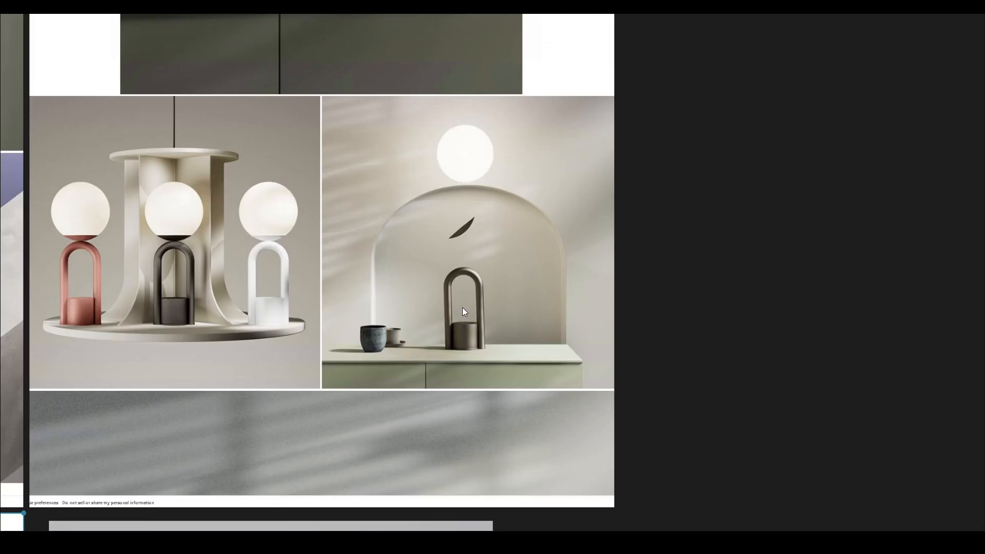
{"action": "right_click", "coordinate": [454, 272]}
{"action": "right_click_drag", "start_coordinate": [338, 247], "coordinate": [344, 273]}
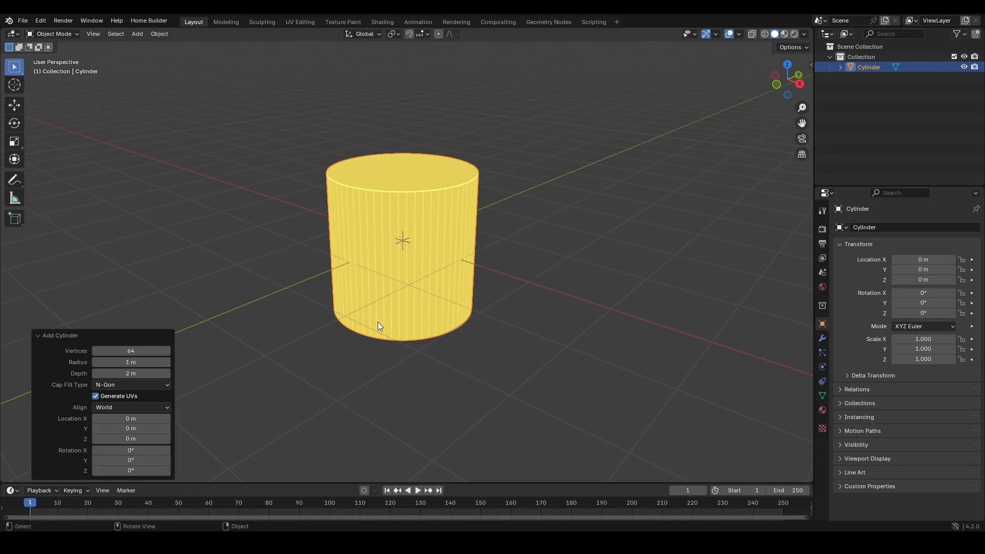
- In Edit Mode, move the cylinder's geometry up 1 m along Z in front view
{"action": "middle_click_drag", "start_coordinate": [377, 322], "coordinate": [394, 281]}
{"action": "key", "text": "KP_1"}
{"action": "key", "text": "Tab"}
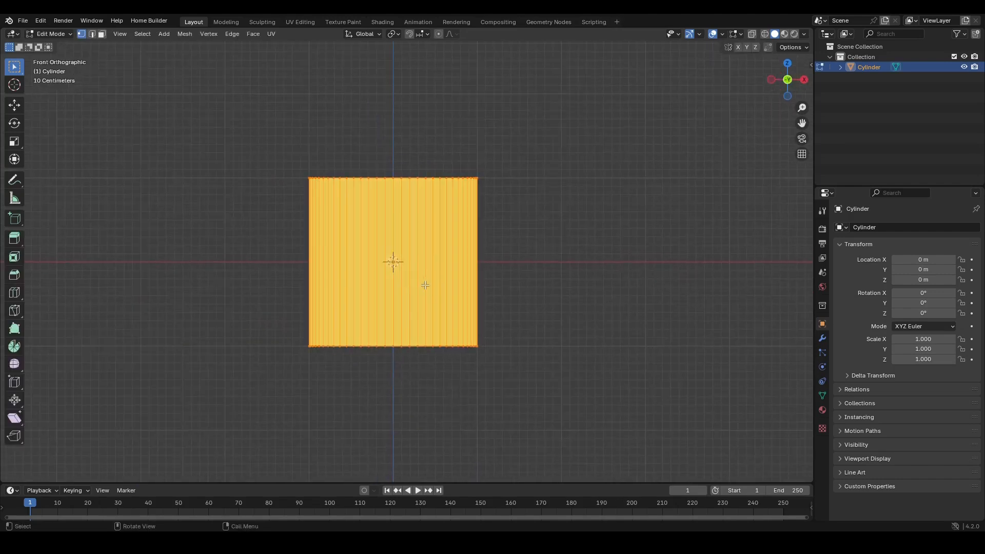
{"action": "key", "text": "g"}
{"action": "key", "text": "z"}
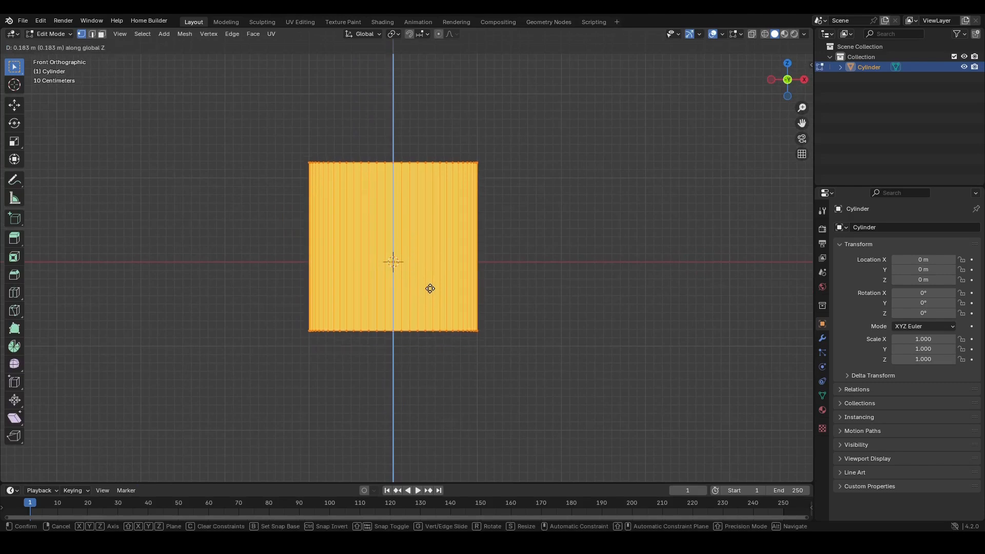
{"action": "right_click", "coordinate": [430, 289]}
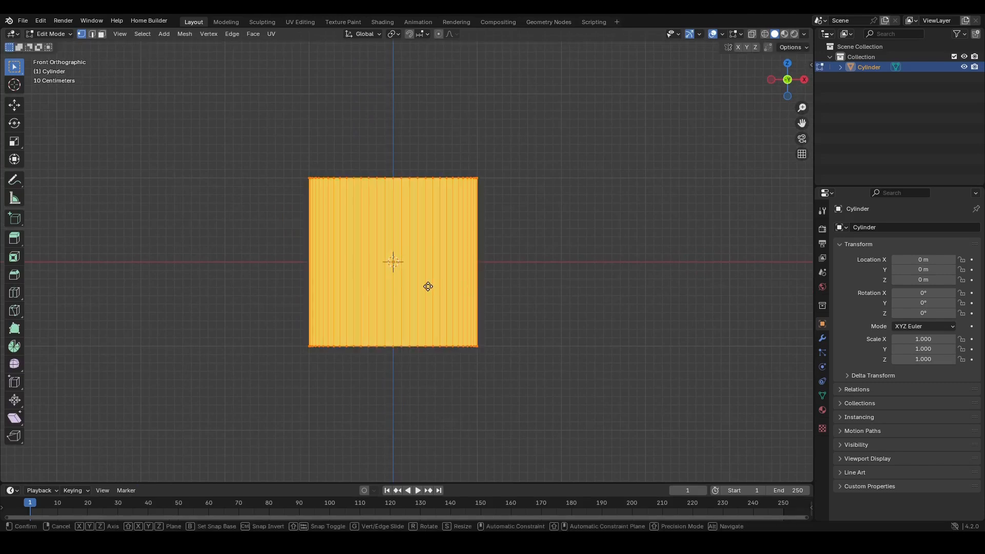
{"action": "key", "text": "z"}
{"action": "key", "text": "1"}
{"action": "key", "text": "Return"}
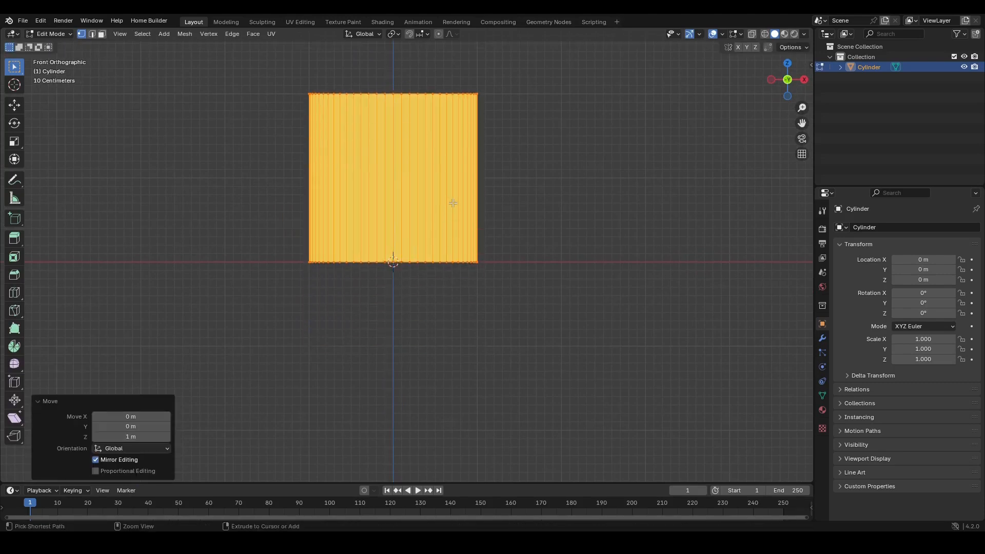
- Add a circle mesh in front view
{"action": "scroll", "coordinate": [453, 203], "scroll_direction": "down", "scroll_amount": 4}
{"action": "key", "text": "Tab"}
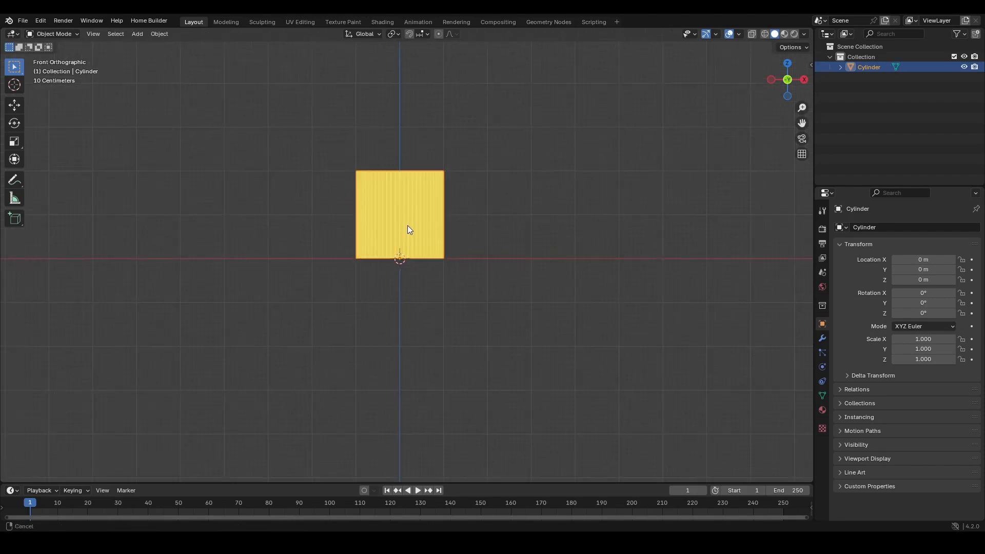
{"action": "middle_click_drag", "start_coordinate": [409, 229], "coordinate": [118, 286]}
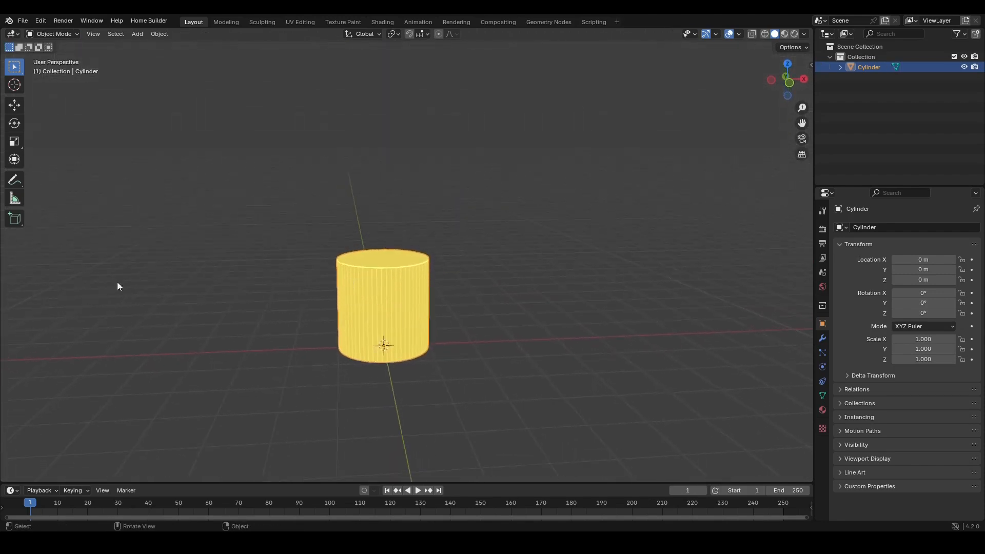
{"action": "key", "text": "KP_1"}
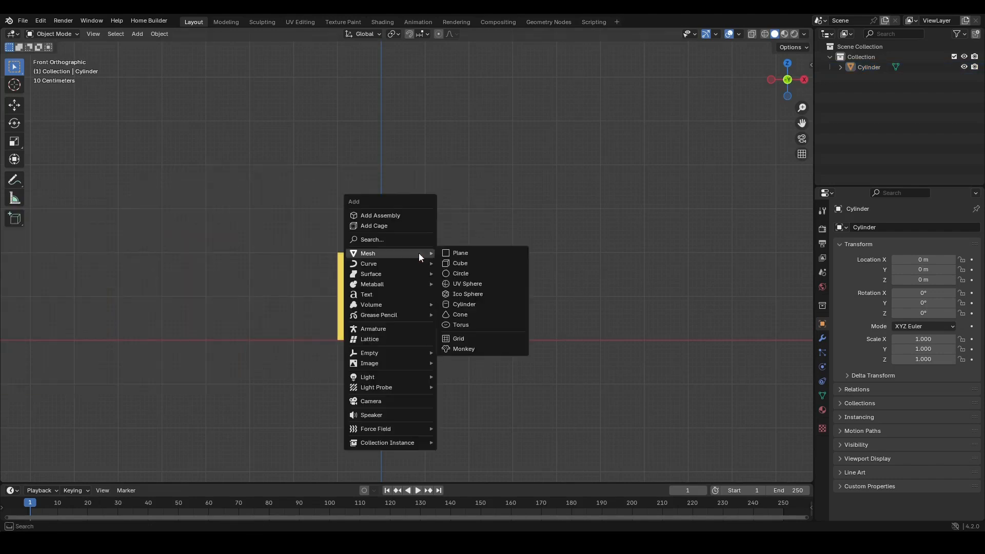
{"action": "mouse_move", "coordinate": [412, 251]}
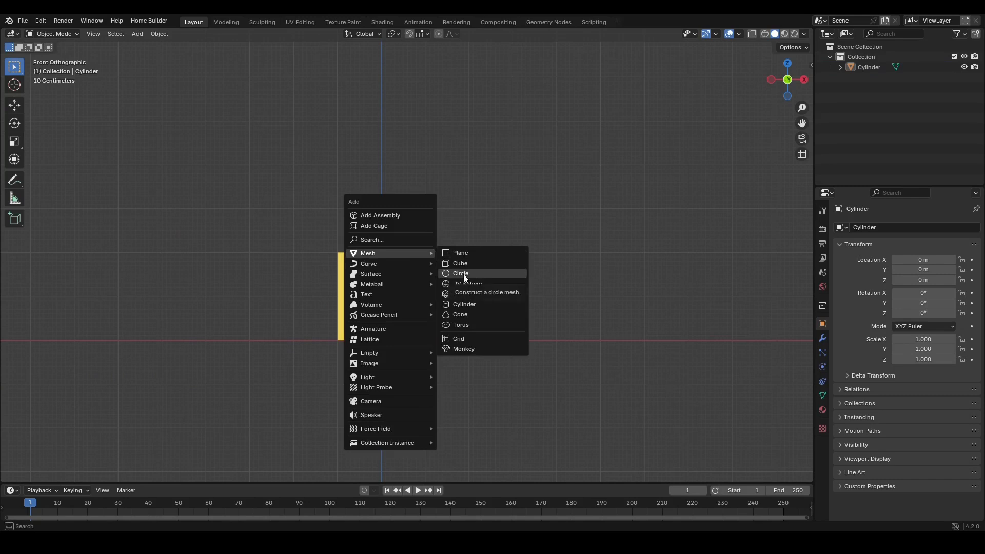
{"action": "left_click", "coordinate": [463, 274]}
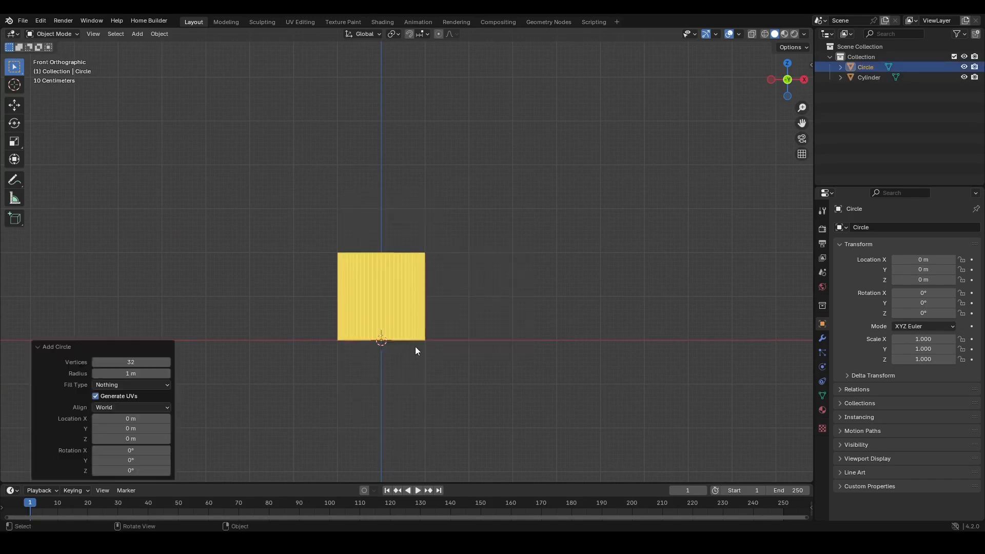
- Rotate the circle 90° around X and raise it about 3.46 m along Z
{"action": "type", "text": "rx"}
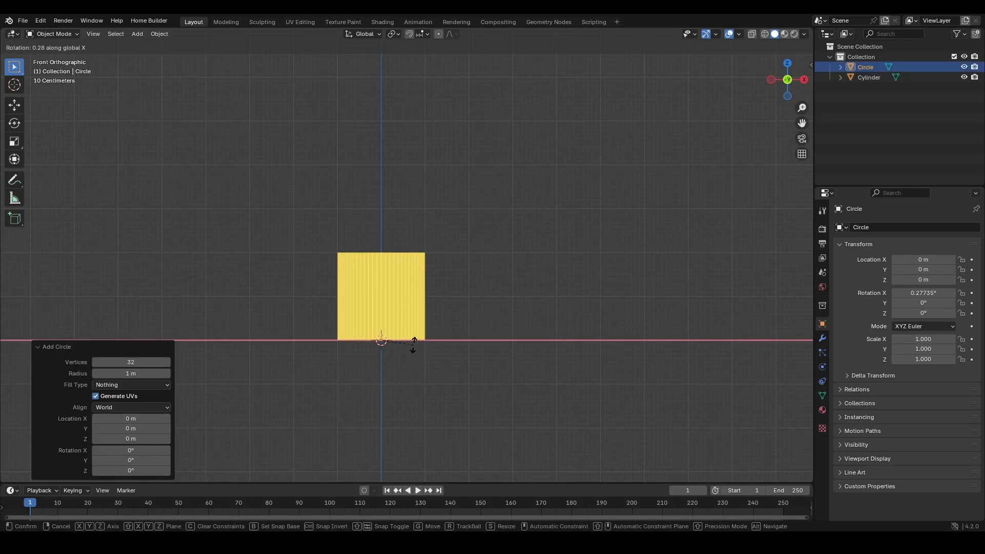
{"action": "type", "text": "90"}
{"action": "key", "text": "Return"}
{"action": "key", "text": "g"}
{"action": "key", "text": "z"}
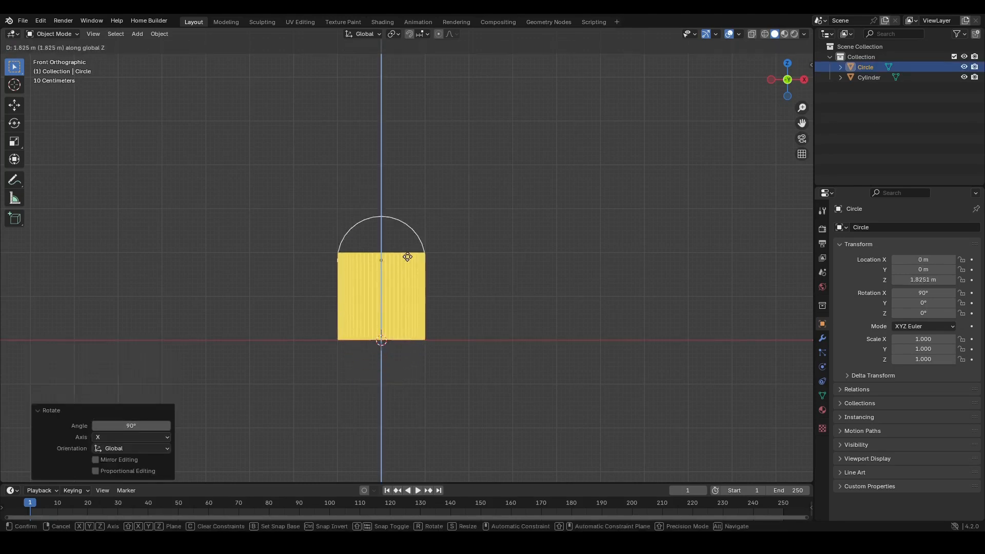
{"action": "left_click", "coordinate": [405, 208]}
- Delete the lower half of the circle's vertices in Edit Mode, leaving an arch
{"action": "key", "text": "Tab"}
{"action": "scroll", "coordinate": [406, 221], "scroll_direction": "up", "scroll_amount": 5}
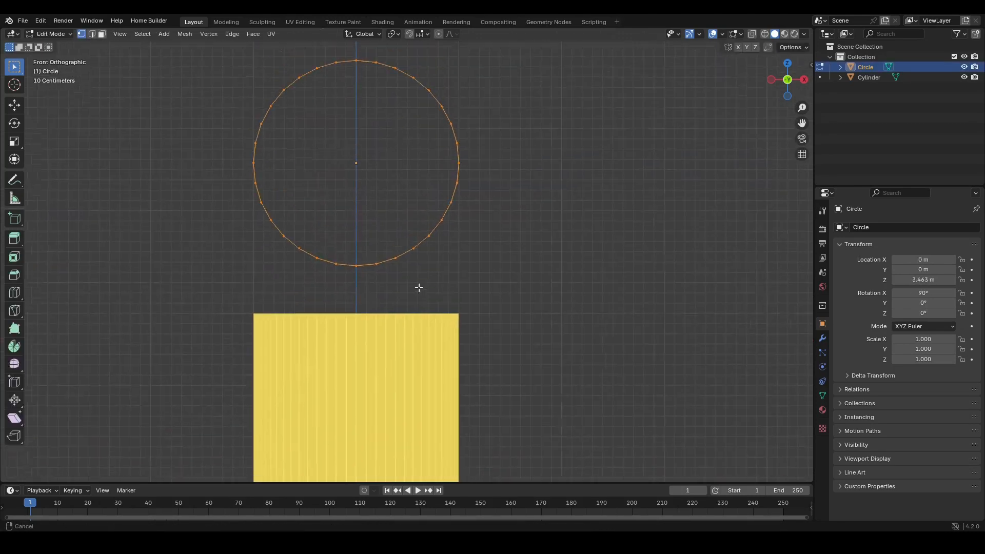
{"action": "middle_click_drag", "start_coordinate": [418, 288], "coordinate": [422, 315], "text": "shift"}
{"action": "left_click_drag", "start_coordinate": [559, 355], "coordinate": [190, 204]}
{"action": "key", "text": "x"}
{"action": "left_click", "coordinate": [196, 204]}
- Extrude the arch's two end vertices straight down about 5.2 m along Z
{"action": "left_click_drag", "start_coordinate": [532, 257], "coordinate": [209, 183]}
{"action": "scroll", "coordinate": [414, 279], "scroll_direction": "down", "scroll_amount": 4}
{"action": "key", "text": "e"}
{"action": "key", "text": "z"}
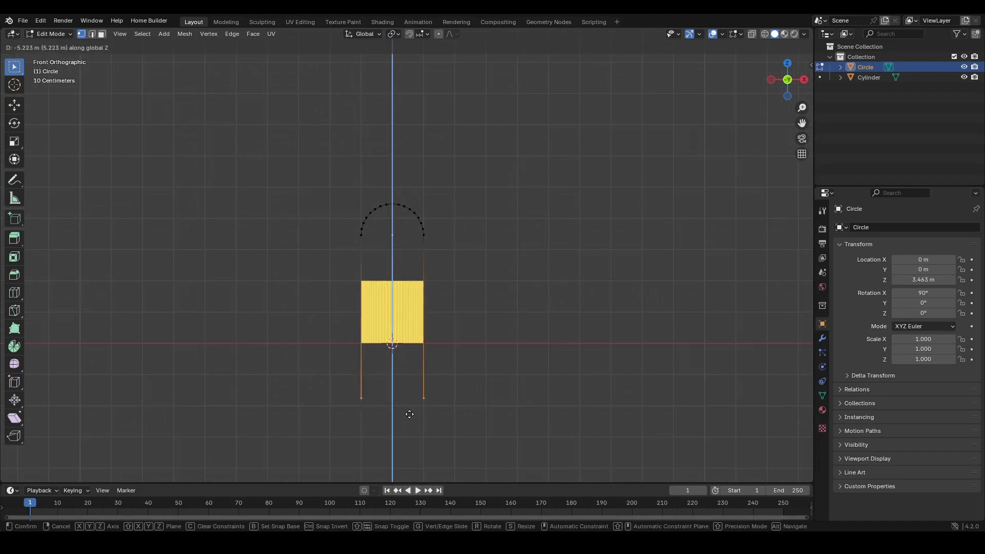
{"action": "left_click", "coordinate": [410, 422]}
{"action": "key", "text": "Tab"}
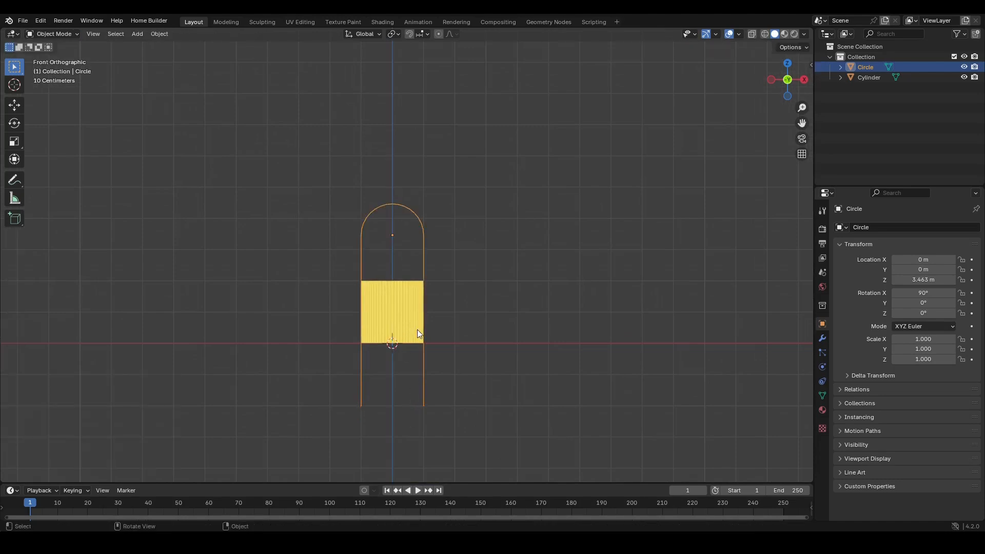
- Scale the whole arch up about 1.27 times in Edit Mode
{"action": "key", "text": "Tab"}
{"action": "key", "text": "a"}
{"action": "key", "text": "s"}
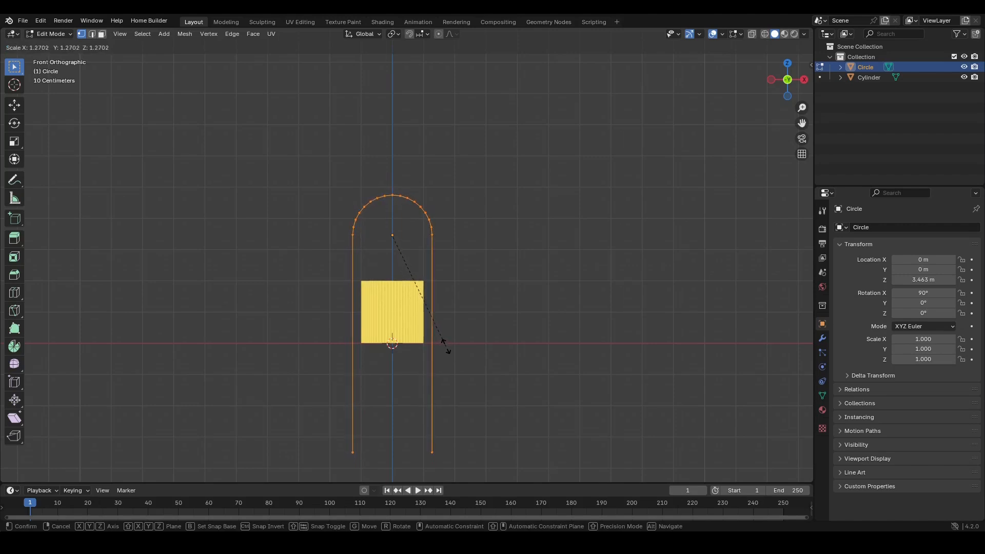
{"action": "left_click", "coordinate": [445, 341]}
{"action": "scroll", "coordinate": [418, 339], "scroll_direction": "up", "scroll_amount": 3}
{"action": "key", "text": "Tab"}
- Convert the arch mesh to a curve
{"action": "right_click", "coordinate": [423, 241]}
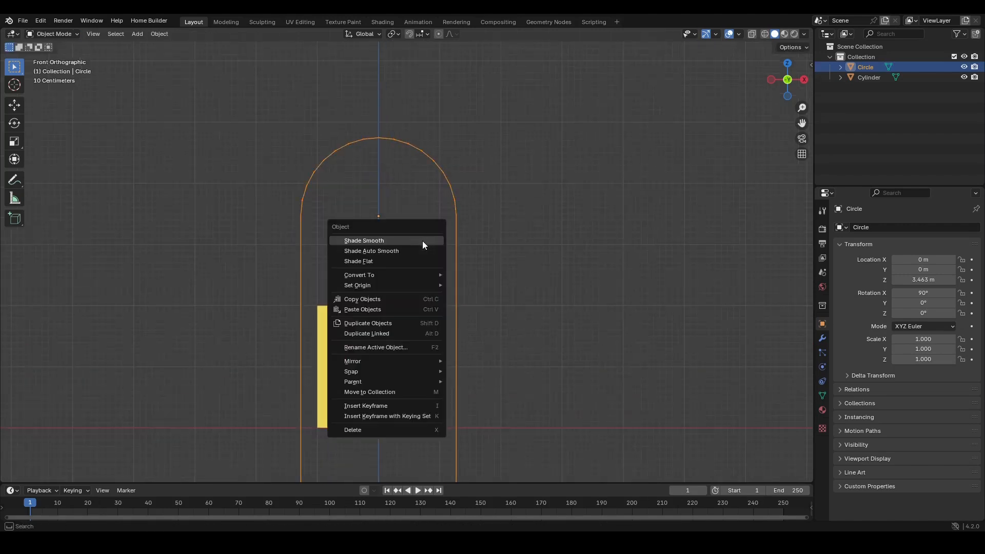
{"action": "mouse_move", "coordinate": [390, 275]}
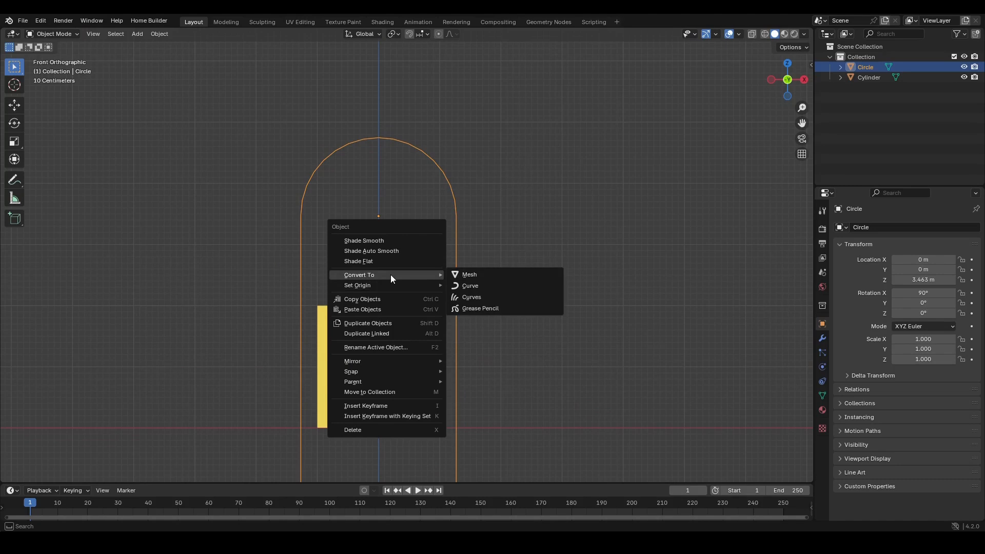
{"action": "left_click", "coordinate": [487, 286]}
{"action": "scroll", "coordinate": [450, 241], "scroll_direction": "up", "scroll_amount": 2}
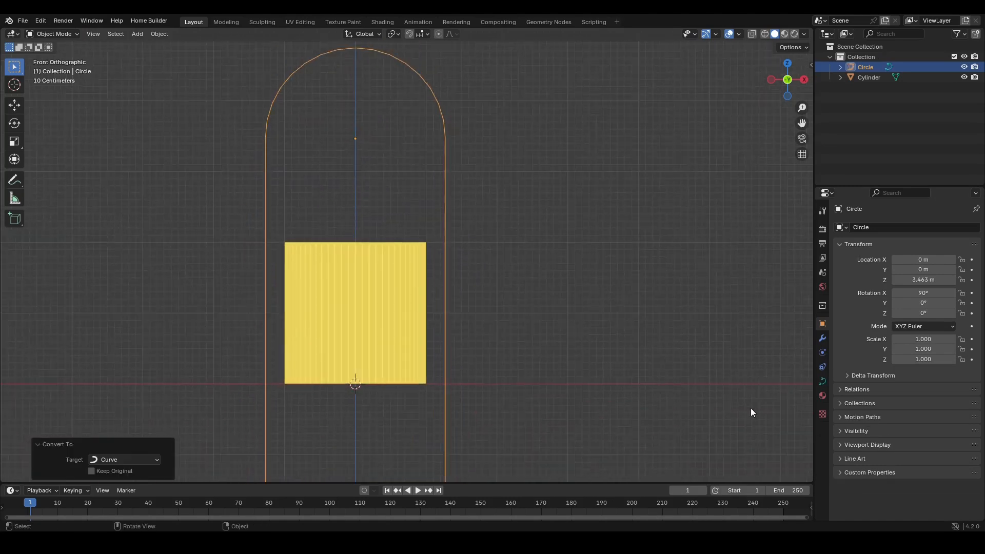
- Set the curve's bevel depth to 0.2 m
{"action": "left_click", "coordinate": [822, 381]}
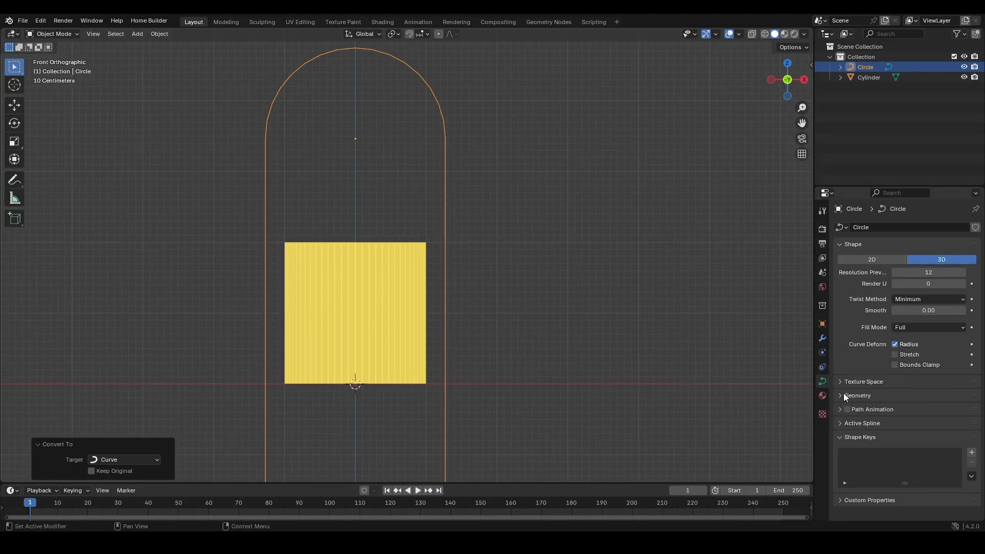
{"action": "left_click", "coordinate": [845, 396]}
{"action": "scroll", "coordinate": [910, 428], "scroll_direction": "down", "scroll_amount": 4}
{"action": "left_click", "coordinate": [964, 420]}
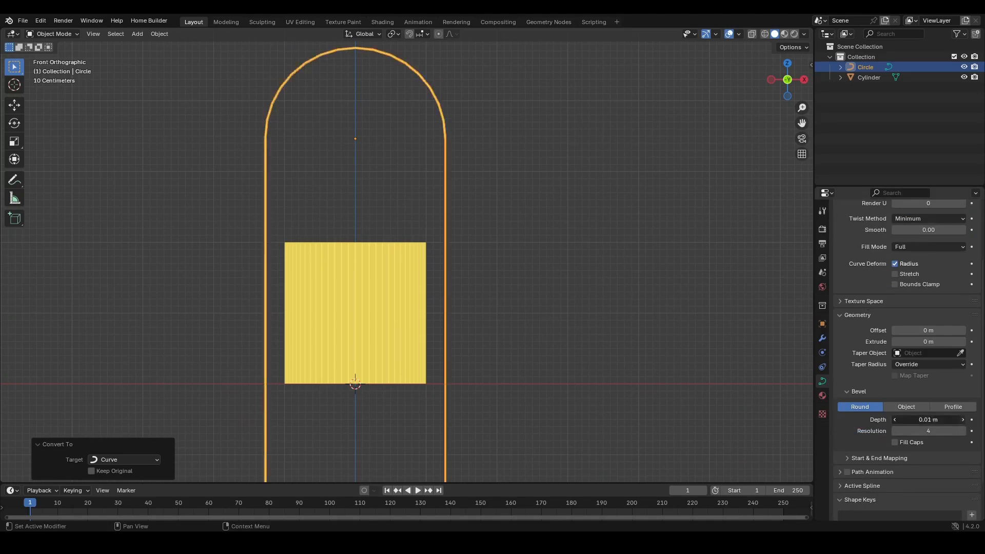
{"action": "left_click", "coordinate": [964, 421]}
{"action": "left_click", "coordinate": [964, 421]}
{"action": "left_click", "coordinate": [964, 421]}
{"action": "left_click", "coordinate": [964, 421]}
{"action": "left_click", "coordinate": [964, 421]}
{"action": "left_click", "coordinate": [965, 421]}
{"action": "left_click", "coordinate": [964, 421]}
{"action": "left_click", "coordinate": [965, 420]}
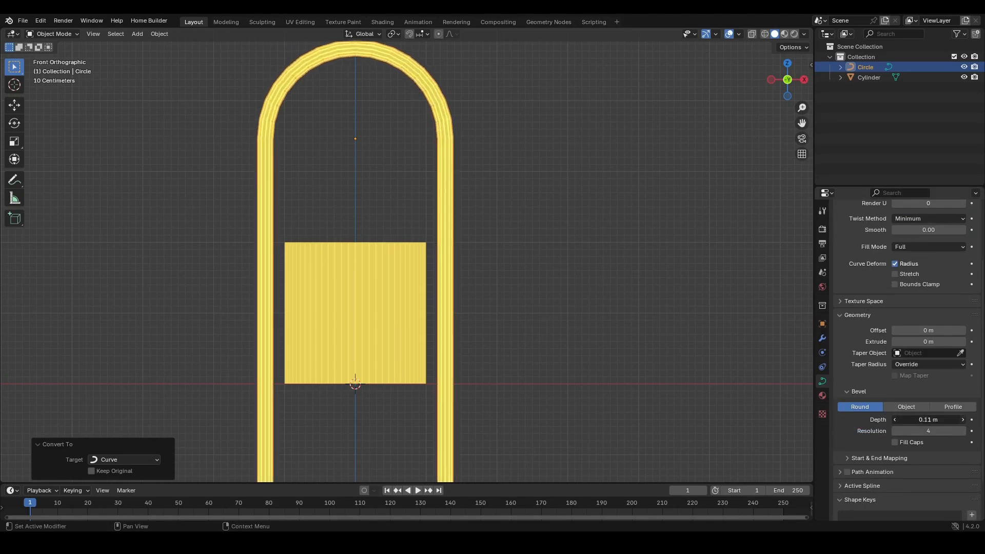
{"action": "left_click", "coordinate": [964, 421]}
{"action": "left_click", "coordinate": [965, 421]}
{"action": "left_click", "coordinate": [964, 421]}
{"action": "left_click", "coordinate": [964, 421]}
{"action": "left_click", "coordinate": [964, 421]}
{"action": "left_click", "coordinate": [965, 421]}
{"action": "left_click", "coordinate": [964, 421]}
{"action": "left_click", "coordinate": [964, 421]}
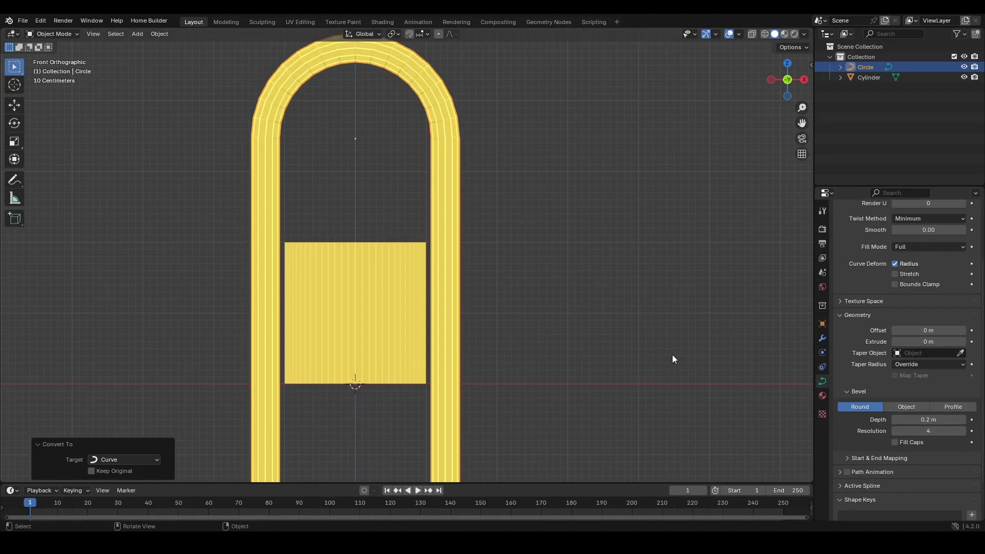
- Scale the curve's points down slightly in Edit Mode
{"action": "key", "text": "Tab"}
{"action": "key", "text": "s"}
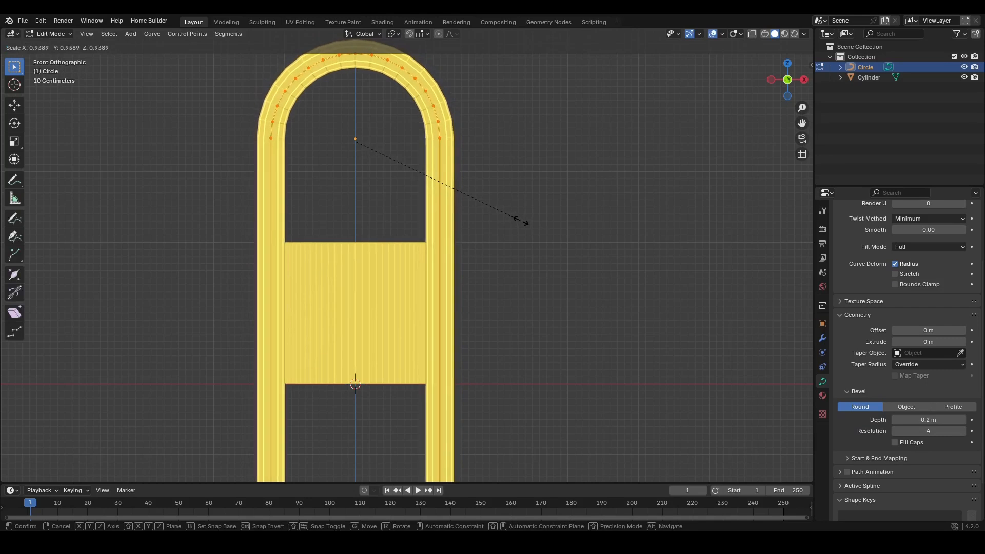
{"action": "left_click", "coordinate": [521, 221]}
{"action": "key", "text": "Tab"}
- Select the curve's bottom end points and move them slightly
{"action": "scroll", "coordinate": [424, 272], "scroll_direction": "down", "scroll_amount": 3}
{"action": "middle_click_drag", "start_coordinate": [424, 310], "coordinate": [431, 266]}
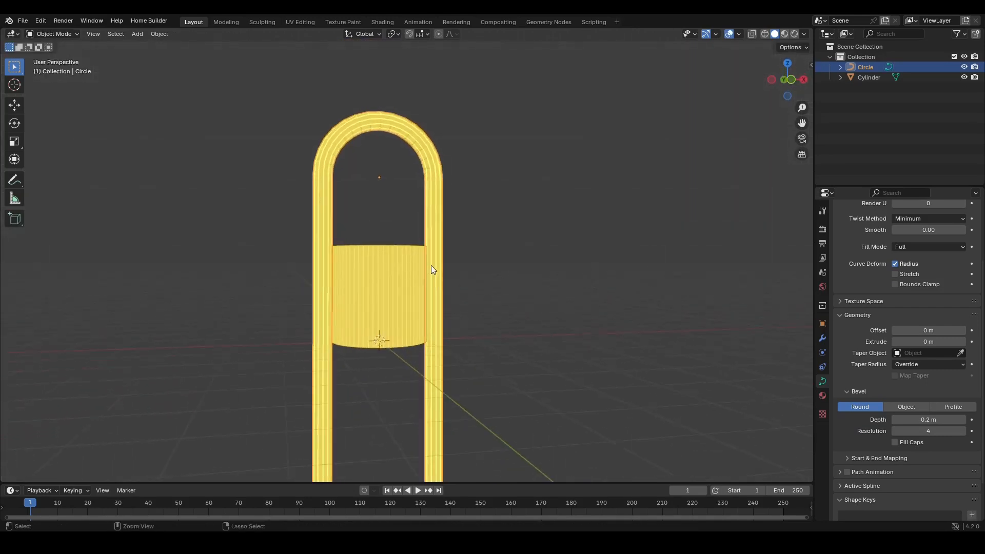
{"action": "scroll", "coordinate": [426, 277], "scroll_direction": "down", "scroll_amount": 3}
{"action": "key", "text": "Tab"}
{"action": "left_click_drag", "start_coordinate": [502, 385], "coordinate": [308, 345]}
{"action": "key", "text": "g"}
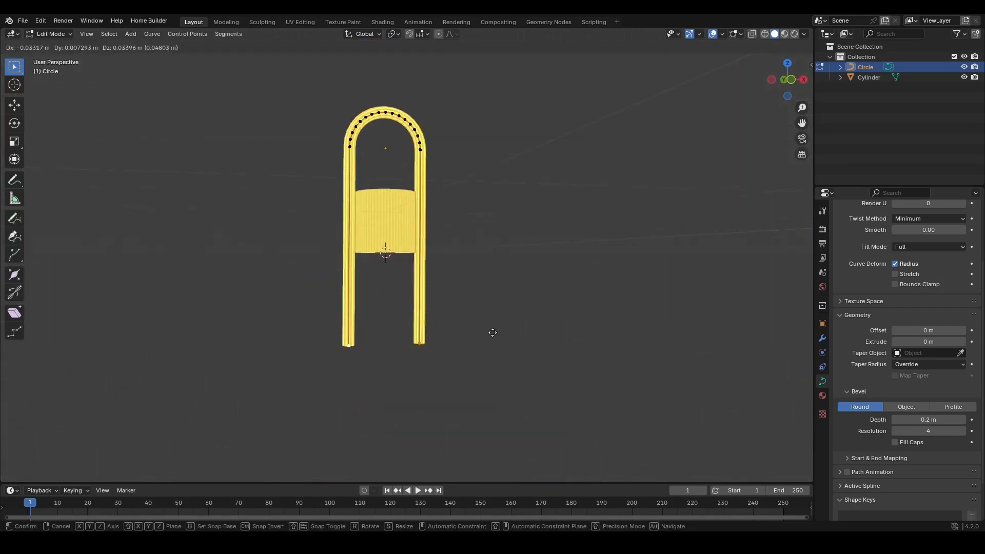
{"action": "left_click", "coordinate": [493, 333]}
{"action": "key", "text": "KP_1"}
{"action": "scroll", "coordinate": [470, 268], "scroll_direction": "up", "scroll_amount": 3}
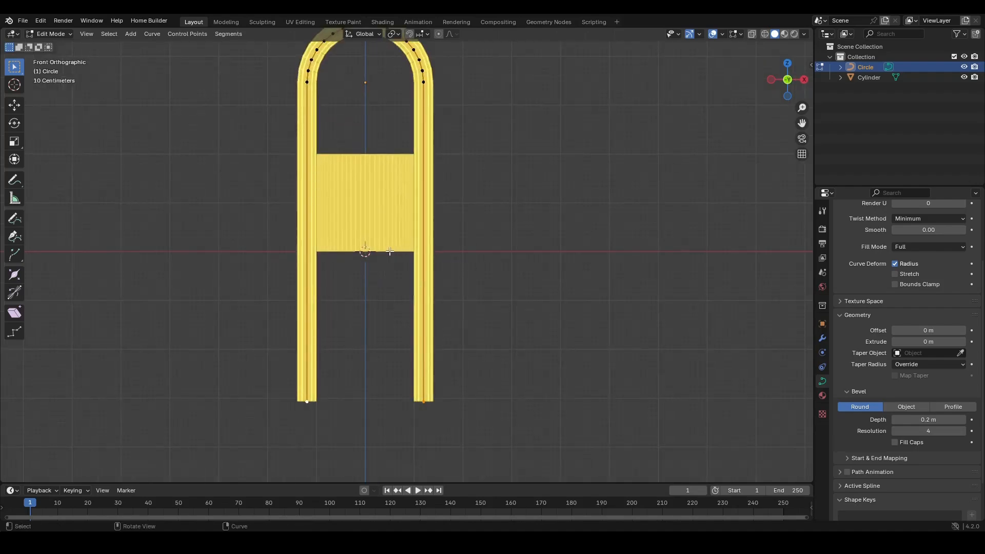
{"action": "scroll", "coordinate": [392, 260], "scroll_direction": "up", "scroll_amount": 1}
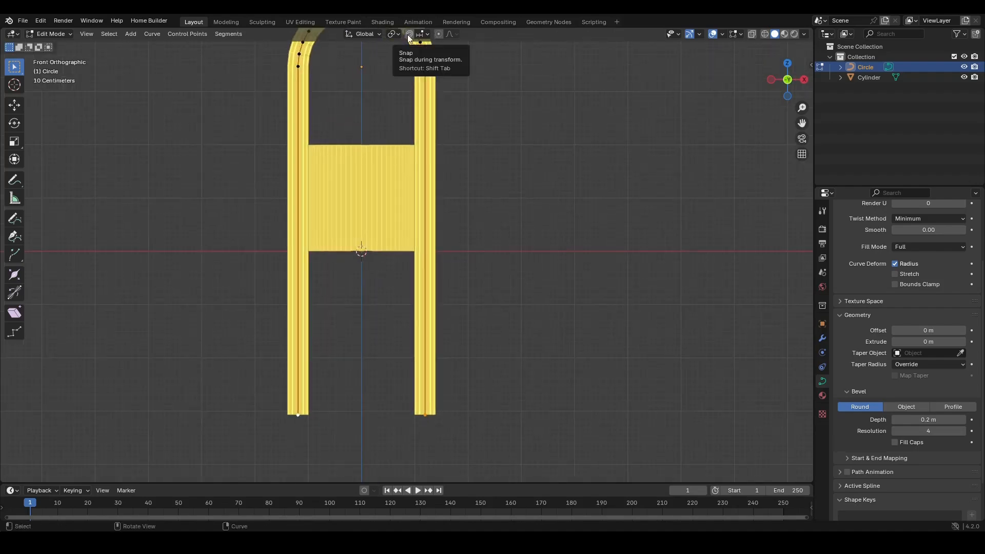
- Enable vertex snapping and snap the curve's bottom end points down along Z to the base's bottom in wireframe view
{"action": "left_click", "coordinate": [409, 34]}
{"action": "left_click", "coordinate": [422, 34]}
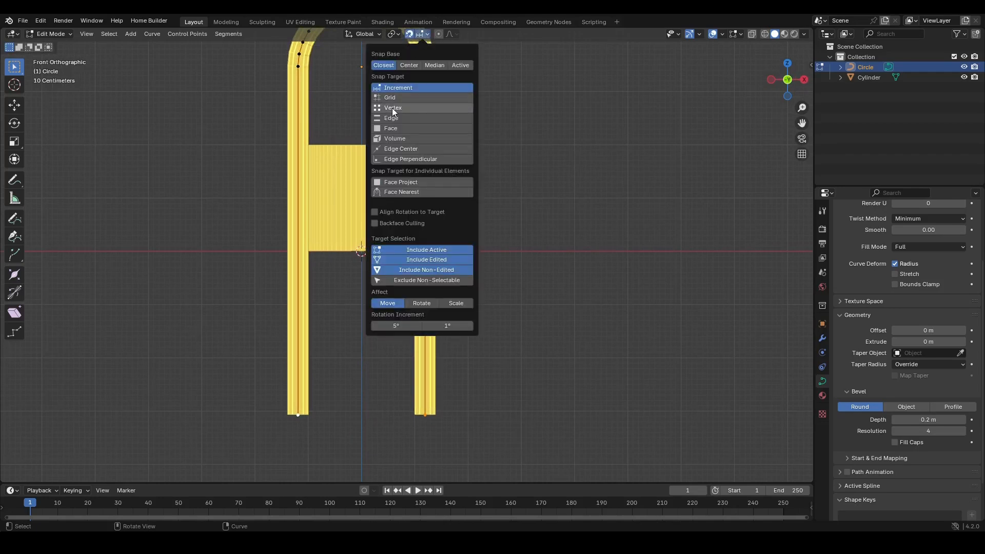
{"action": "left_click", "coordinate": [394, 108]}
{"action": "key", "text": "z"}
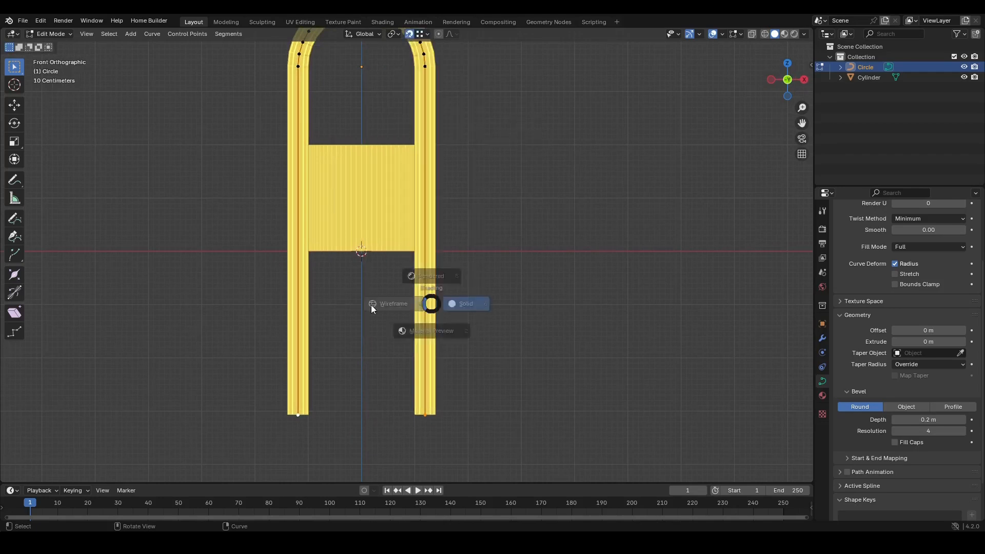
{"action": "left_click", "coordinate": [371, 305]}
{"action": "key", "text": "g"}
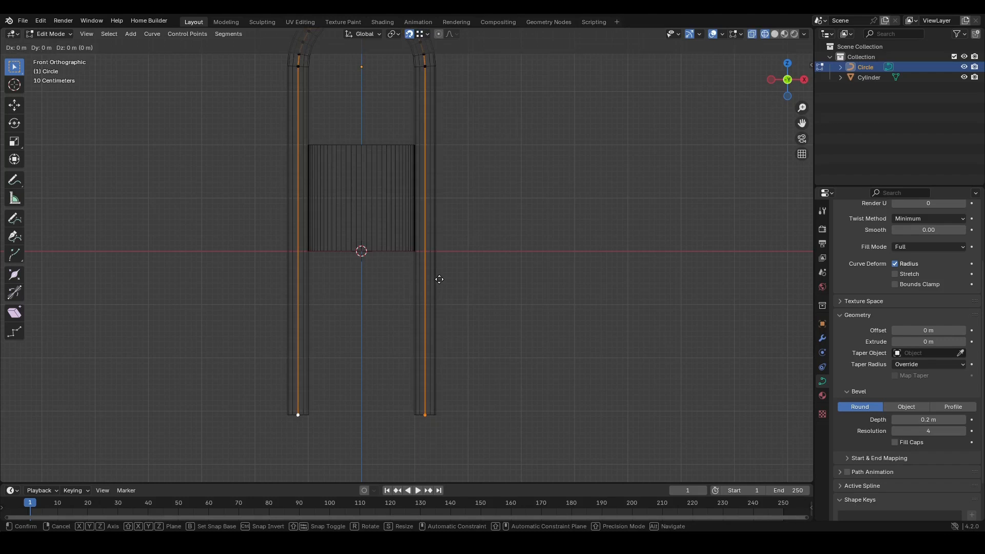
{"action": "key", "text": "z"}
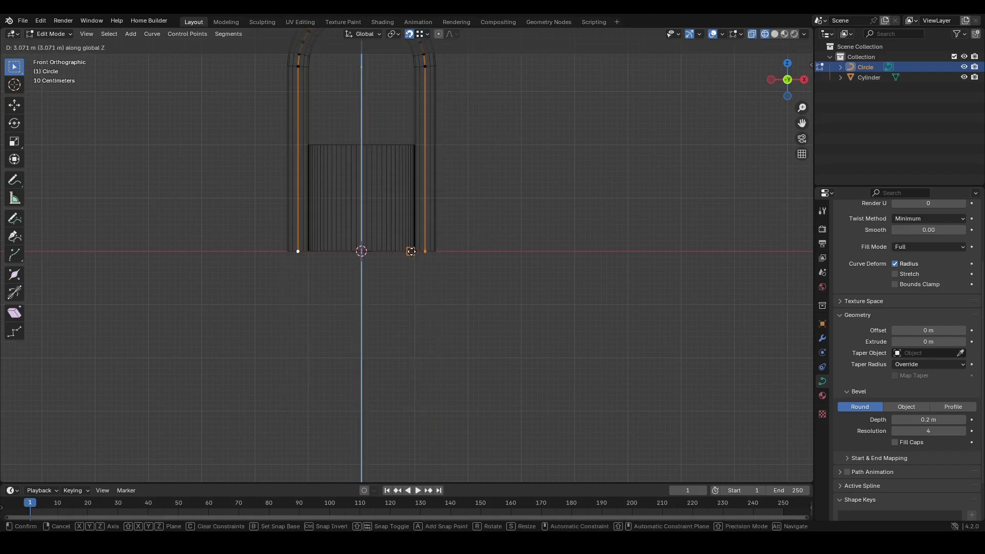
{"action": "left_click", "coordinate": [412, 250]}
{"action": "mouse_move", "coordinate": [414, 250]}
{"action": "middle_mouse_down"}
{"action": "mouse_move", "coordinate": [425, 301]}
{"action": "mouse_move", "coordinate": [415, 280]}
{"action": "mouse_move", "coordinate": [378, 330]}
{"action": "mouse_move", "coordinate": [385, 353]}
{"action": "mouse_move", "coordinate": [434, 352]}
{"action": "mouse_move", "coordinate": [383, 259]}
{"action": "mouse_move", "coordinate": [378, 310]}
{"action": "mouse_move", "coordinate": [405, 281]}
{"action": "middle_mouse_up"}
{"action": "key", "text": "Tab"}
- Add a level 2 subdivision to the arch curve and open its modifier properties
{"action": "key", "text": "z"}
{"action": "scroll", "coordinate": [403, 261], "scroll_direction": "up", "scroll_amount": 3}
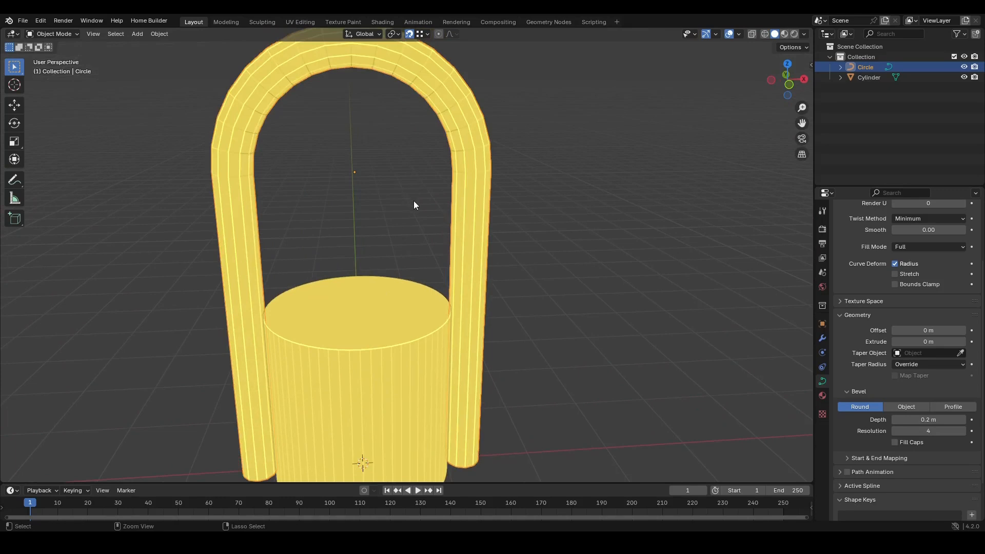
{"action": "key", "text": "ctrl+2"}
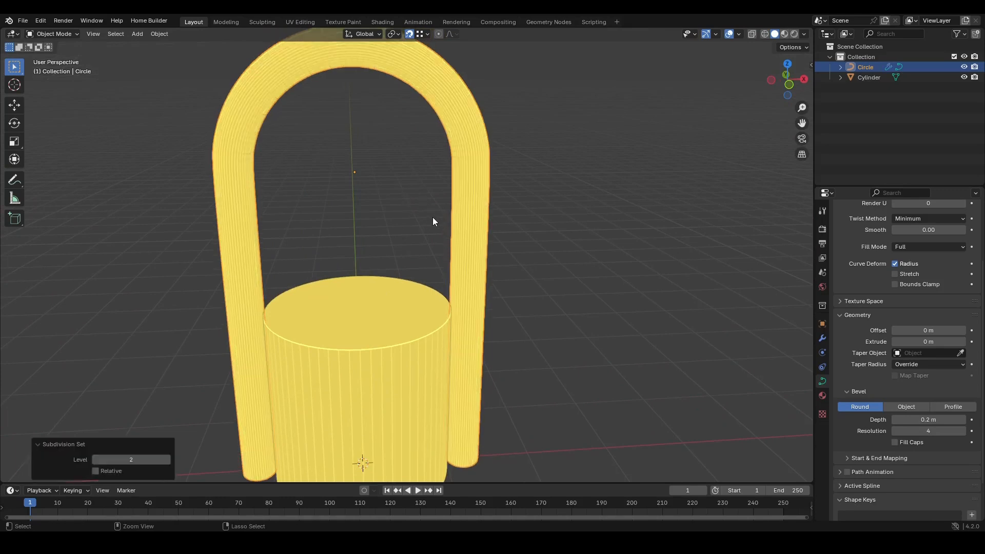
{"action": "scroll", "coordinate": [434, 225], "scroll_direction": "down", "scroll_amount": 2}
{"action": "middle_click_drag", "start_coordinate": [439, 258], "coordinate": [445, 222]}
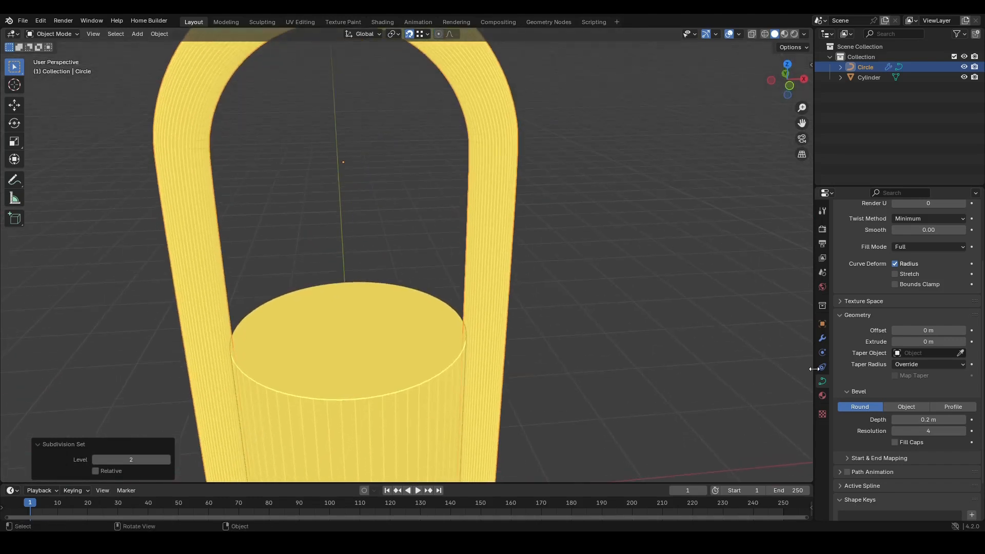
{"action": "left_click", "coordinate": [821, 340]}
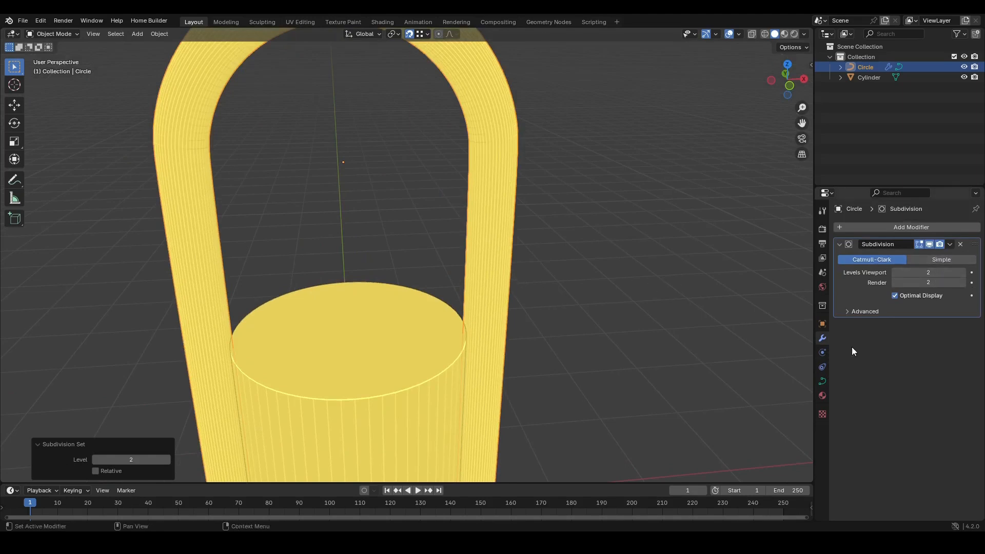
- Select the arch and move it along Z in front view
{"action": "scroll", "coordinate": [414, 378], "scroll_direction": "down", "scroll_amount": 5}
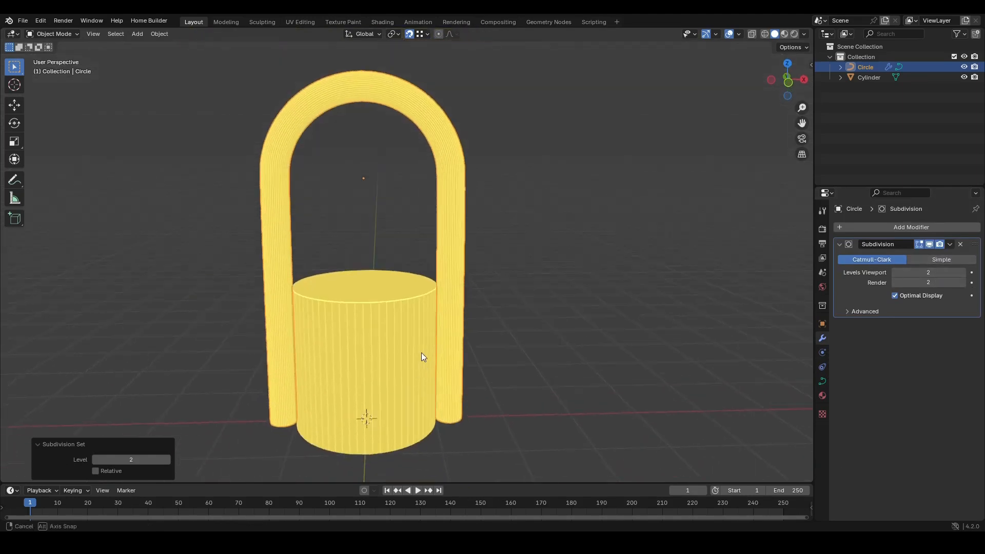
{"action": "left_click", "coordinate": [399, 348]}
{"action": "key", "text": "KP_1"}
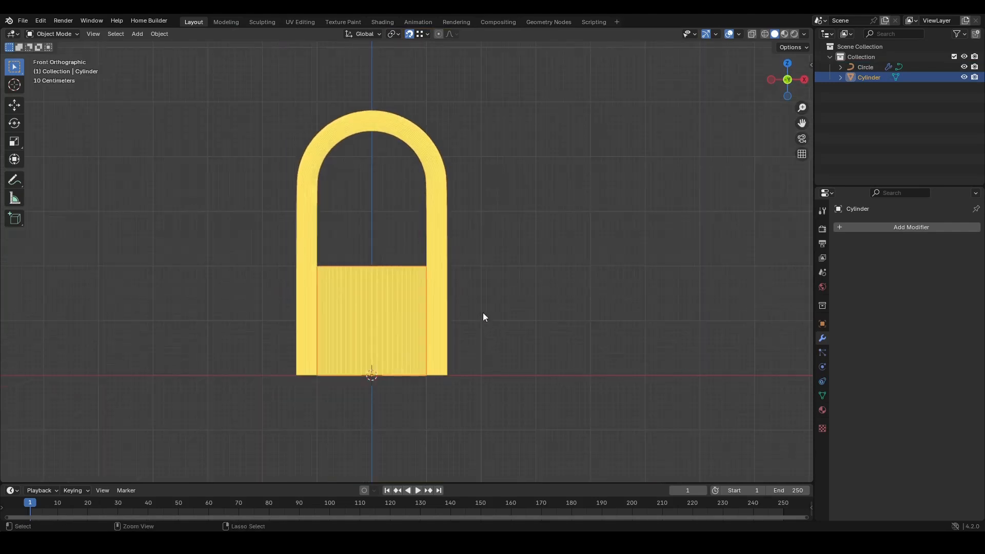
{"action": "scroll", "coordinate": [403, 233], "scroll_direction": "down", "scroll_amount": 1}
{"action": "left_click", "coordinate": [433, 203]}
{"action": "key", "text": "g"}
{"action": "key", "text": "z"}
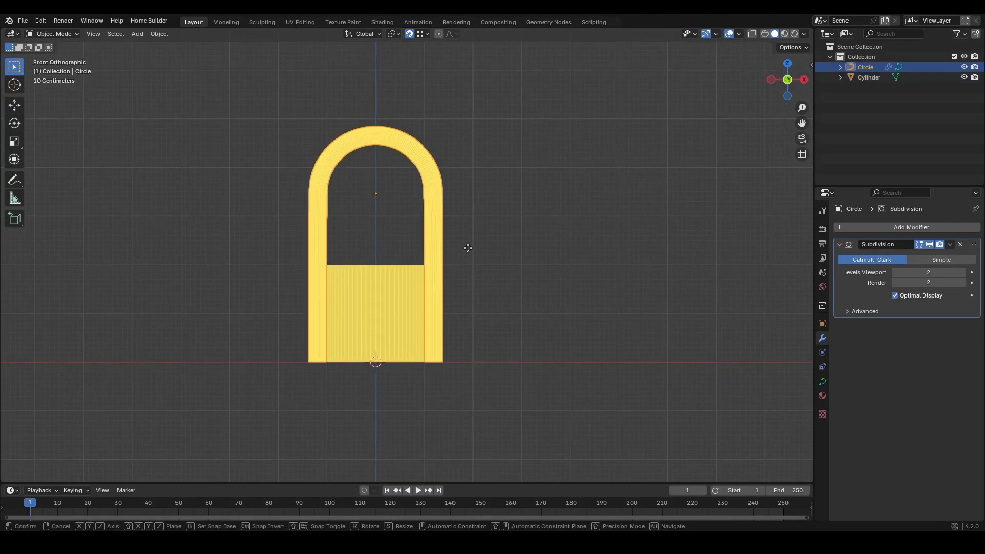
{"action": "left_click", "coordinate": [470, 224]}
{"action": "key", "text": "Tab"}
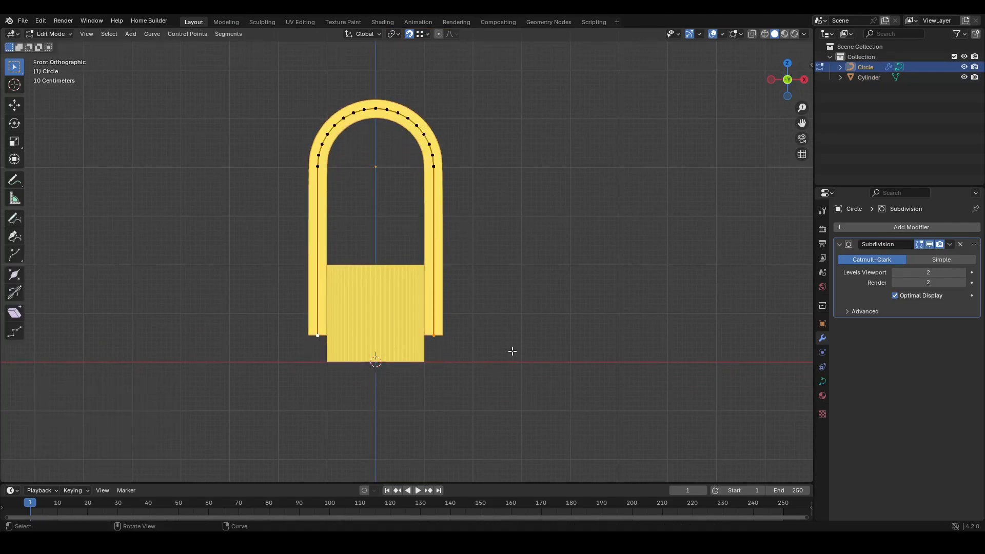
{"action": "key", "text": "g"}
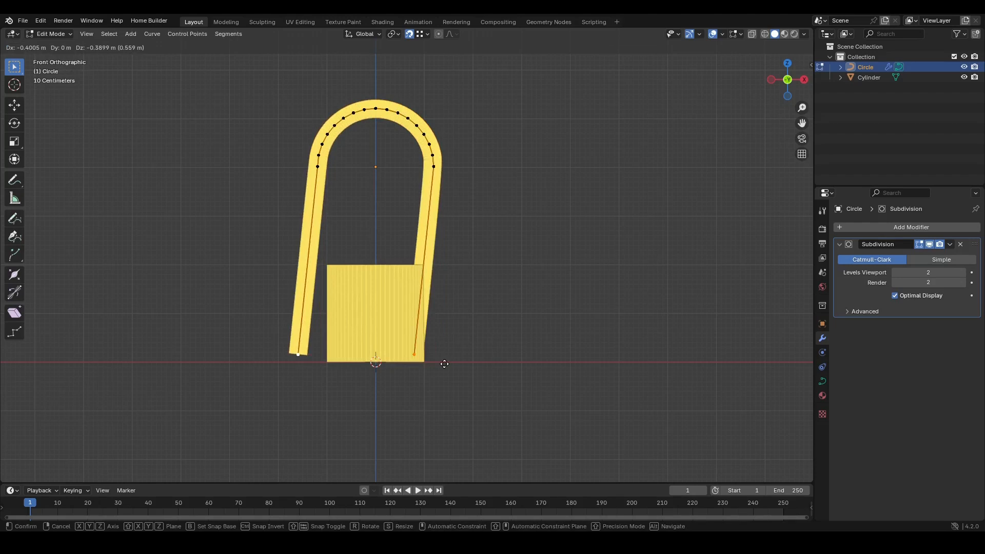
{"action": "left_click", "coordinate": [443, 362]}
{"action": "key", "text": "Tab"}
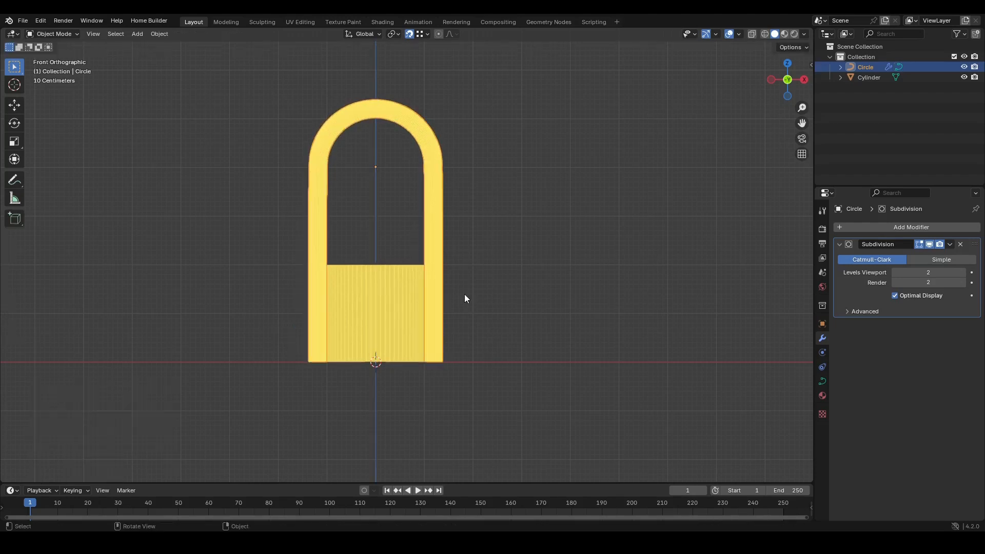
- Bevel the cylinder base's top face edges with about 0.037 m width and 6 segments
{"action": "middle_click_drag", "start_coordinate": [467, 291], "coordinate": [454, 330], "text": "ctrl"}
{"action": "middle_click_drag", "start_coordinate": [431, 225], "coordinate": [445, 342], "text": "shift"}
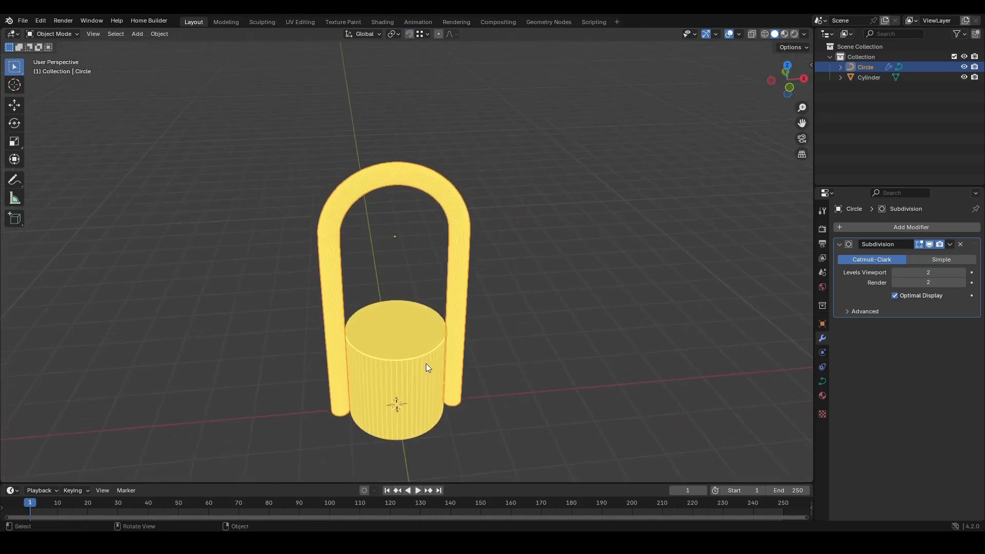
{"action": "left_click", "coordinate": [414, 355]}
{"action": "scroll", "coordinate": [414, 276], "scroll_direction": "up", "scroll_amount": 5}
{"action": "key", "text": "Tab"}
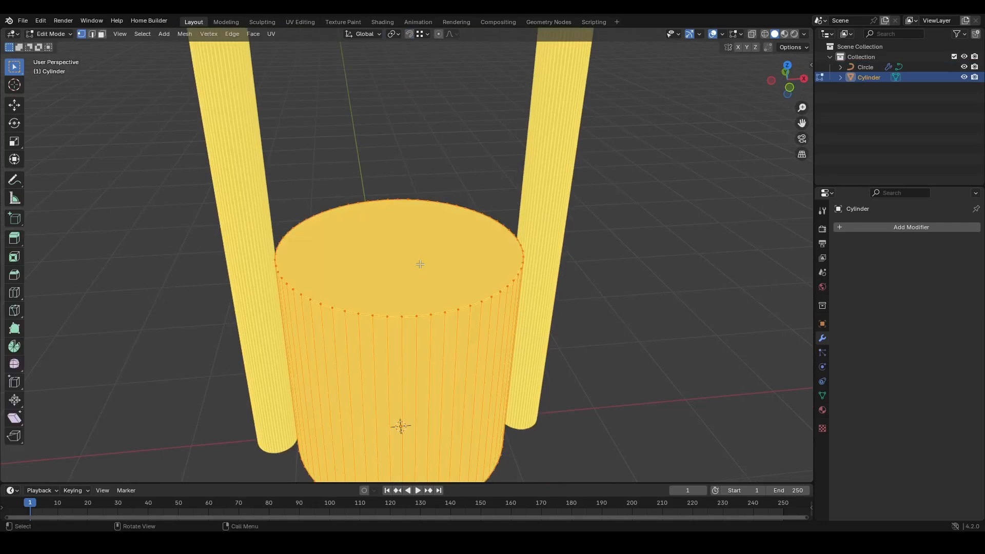
{"action": "key", "text": "3"}
{"action": "scroll", "coordinate": [435, 276], "scroll_direction": "up", "scroll_amount": 4}
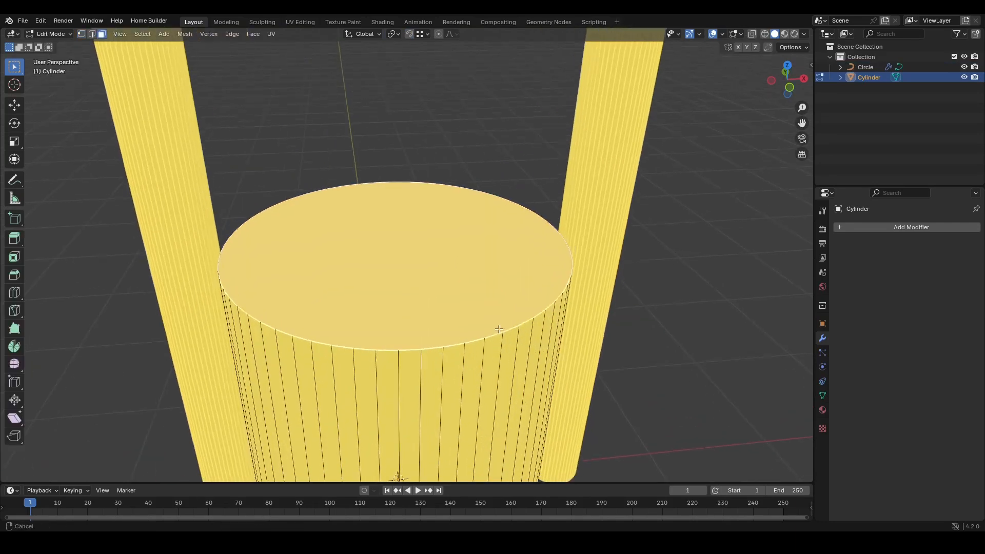
{"action": "key", "text": "ctrl+b"}
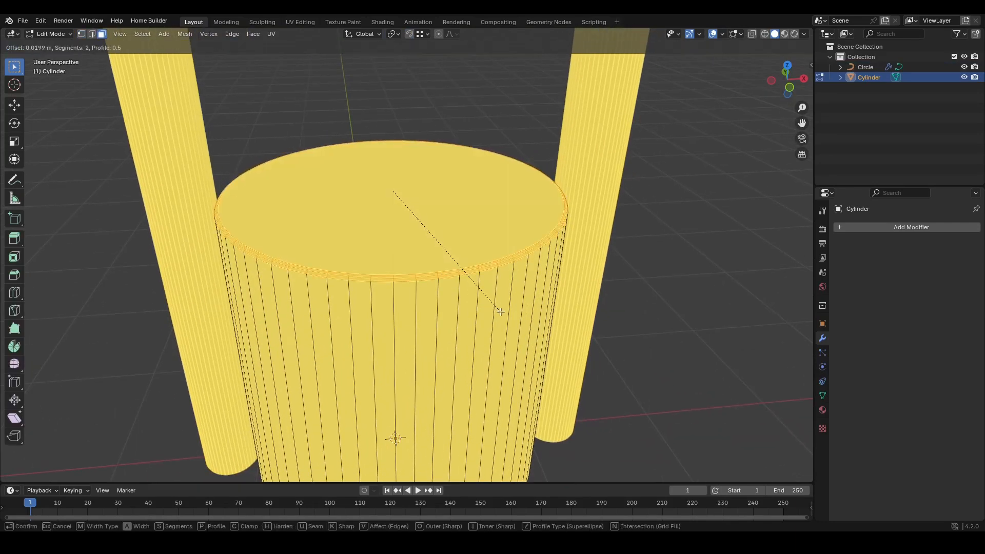
{"action": "left_click", "coordinate": [501, 311]}
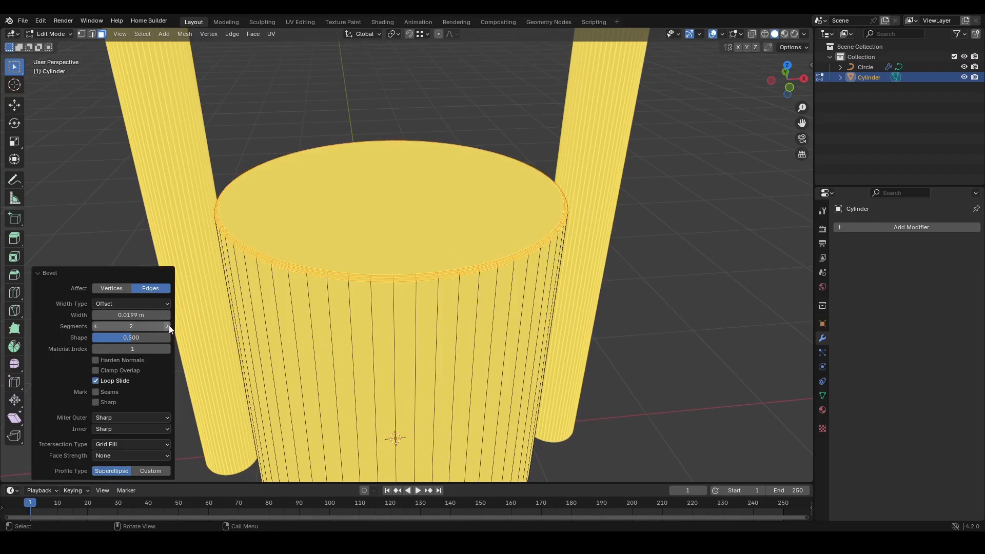
{"action": "left_click_drag", "start_coordinate": [154, 314], "coordinate": [179, 314]}
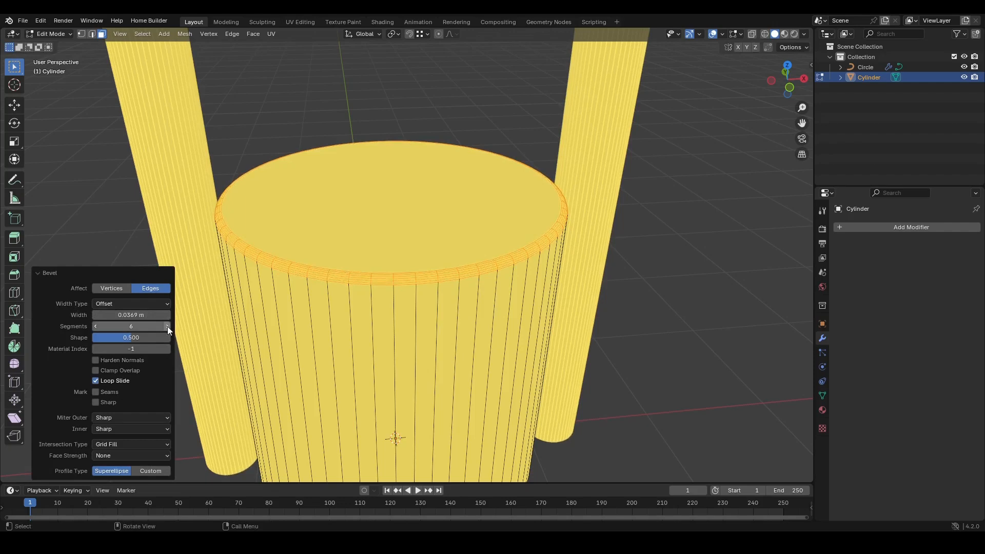
{"action": "key", "text": "Tab"}
- Snap the 3D cursor to the selected points at the top of the arch curve
{"action": "scroll", "coordinate": [593, 202], "scroll_direction": "down", "scroll_amount": 4}
{"action": "middle_click_drag", "start_coordinate": [593, 202], "coordinate": [492, 275]}
{"action": "scroll", "coordinate": [440, 247], "scroll_direction": "down", "scroll_amount": 5}
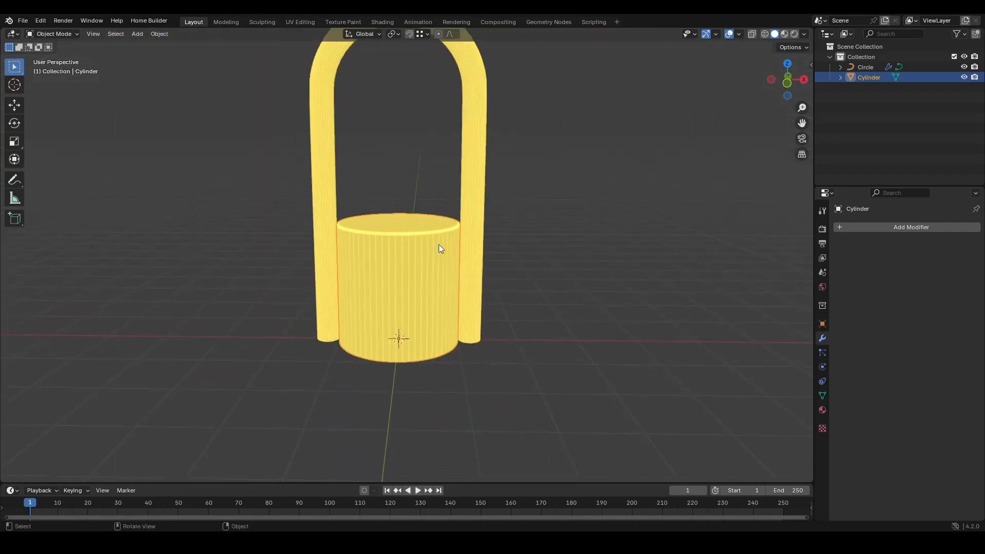
{"action": "scroll", "coordinate": [391, 255], "scroll_direction": "down", "scroll_amount": 1}
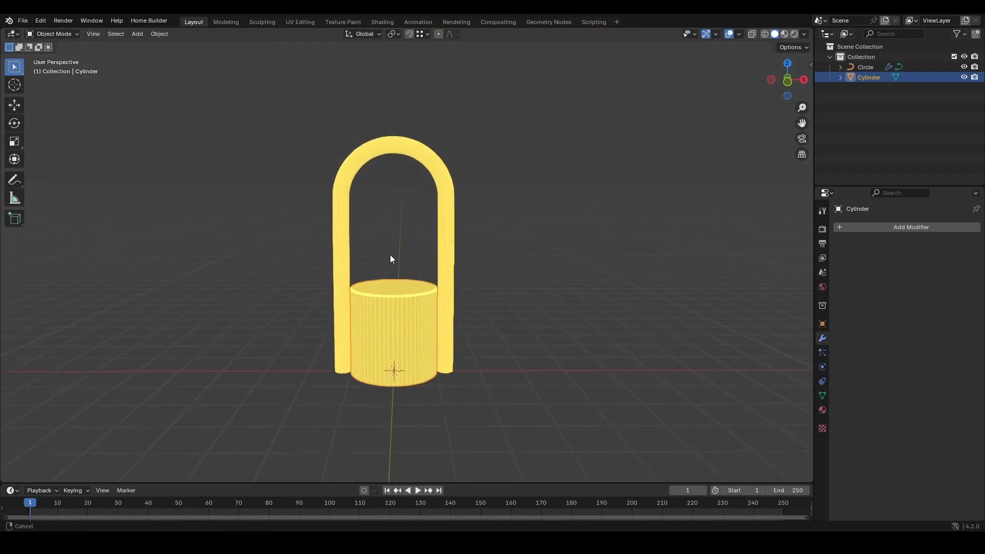
{"action": "middle_click_drag", "start_coordinate": [391, 254], "coordinate": [384, 299], "text": "shift"}
{"action": "left_click", "coordinate": [398, 198]}
{"action": "key", "text": "Tab"}
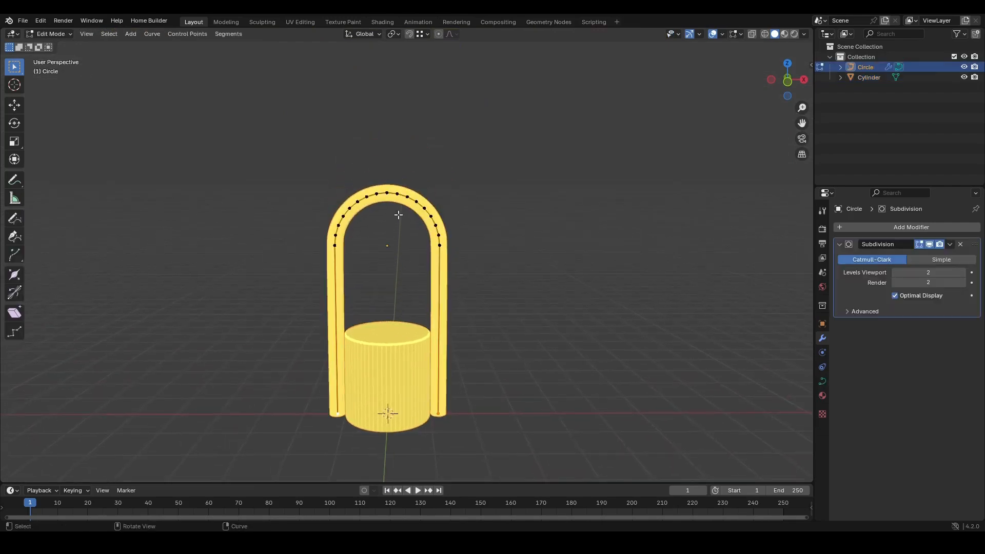
{"action": "key", "text": "KP_1"}
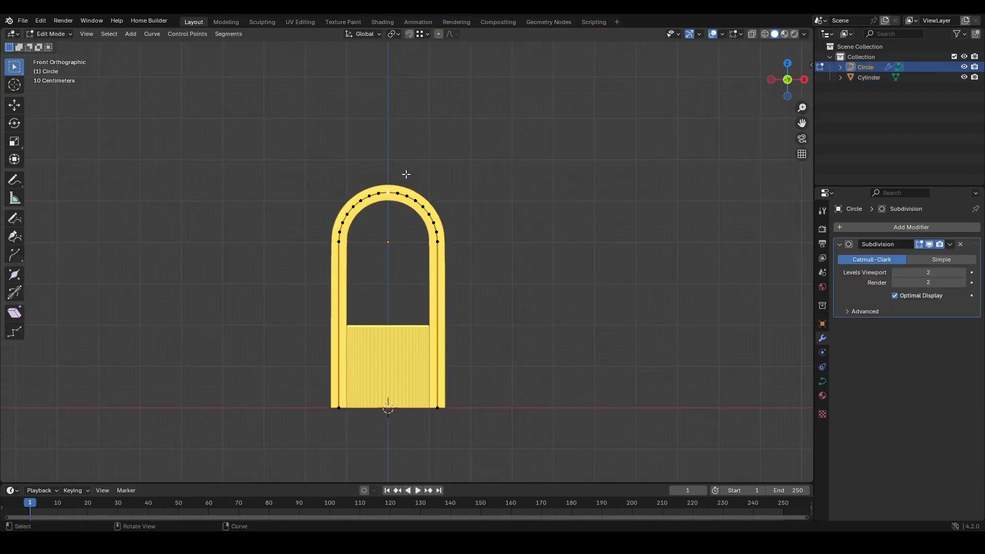
{"action": "key", "text": "shift+s"}
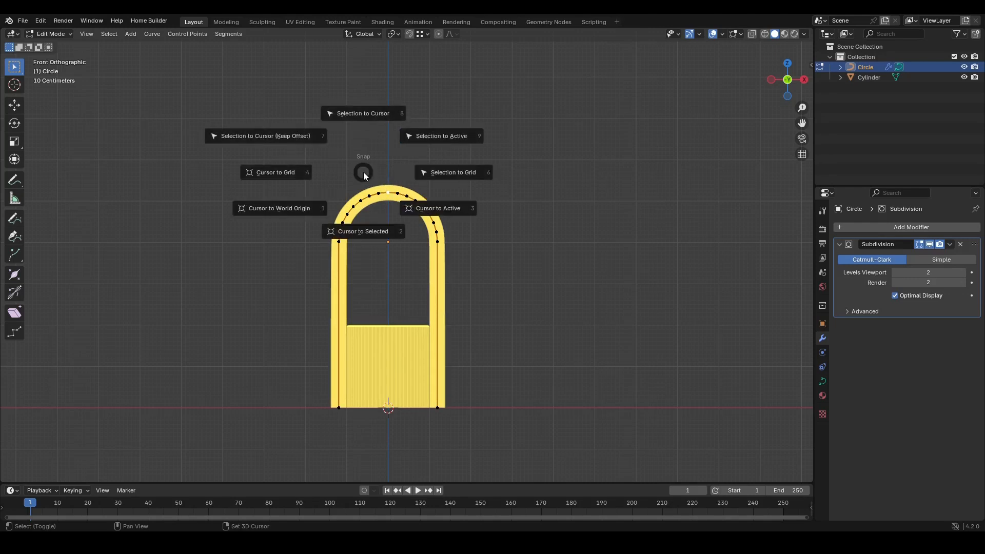
{"action": "left_click", "coordinate": [352, 235]}
{"action": "key", "text": "Tab"}
{"action": "scroll", "coordinate": [392, 195], "scroll_direction": "up", "scroll_amount": 5}
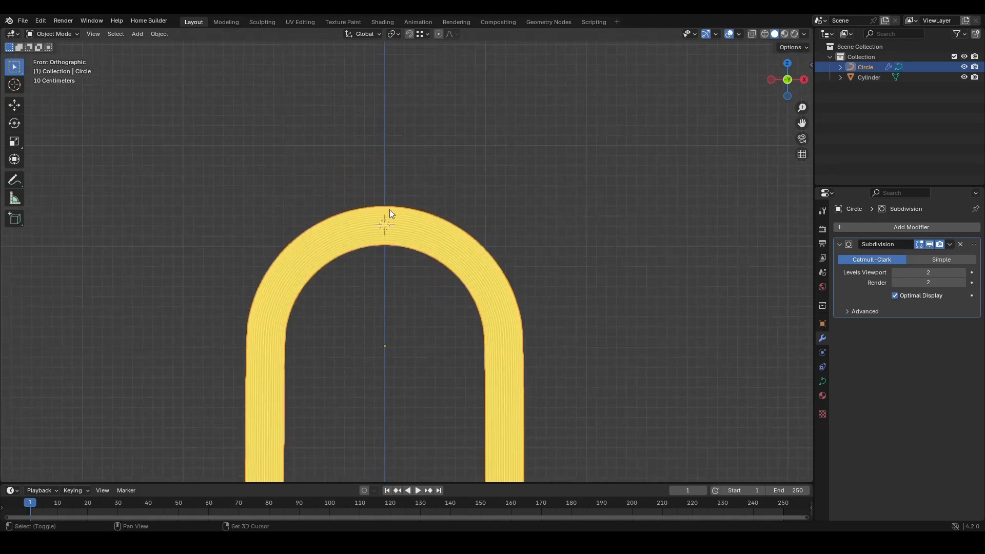
- Add a UV sphere at the cursor and give it a level 2 subdivision
{"action": "key", "text": "shift+a"}
{"action": "mouse_move", "coordinate": [389, 207]}
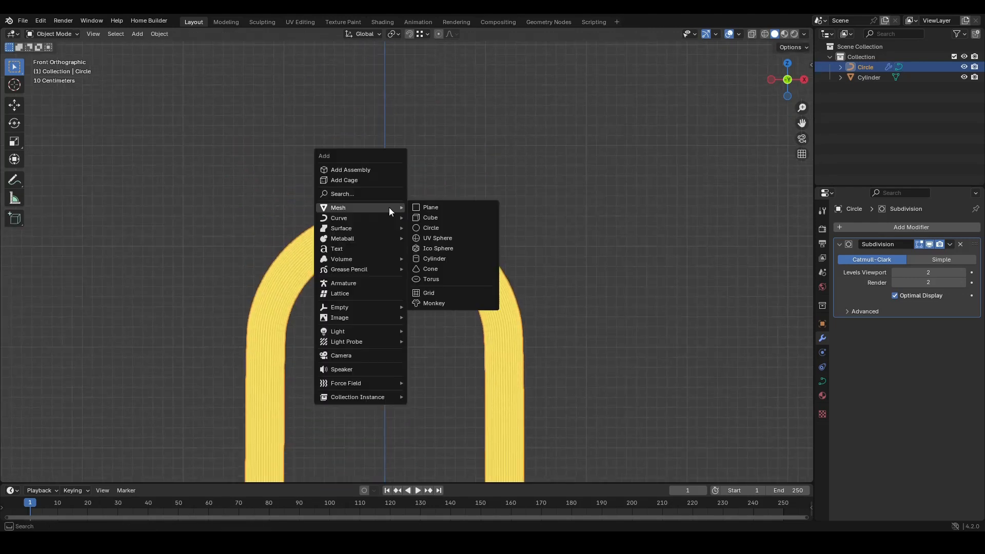
{"action": "left_click", "coordinate": [447, 239]}
{"action": "scroll", "coordinate": [478, 257], "scroll_direction": "down", "scroll_amount": 3}
{"action": "scroll", "coordinate": [401, 304], "scroll_direction": "up", "scroll_amount": 2}
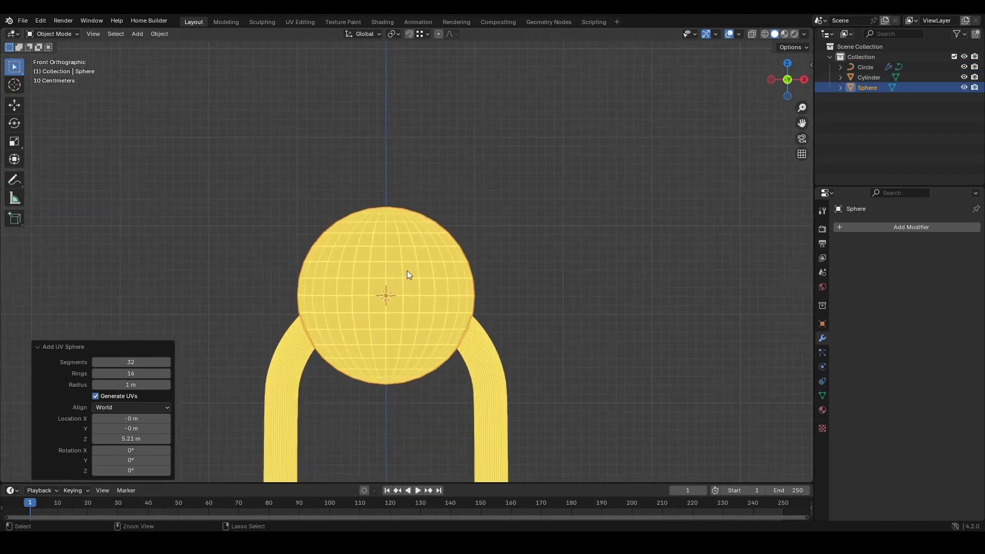
{"action": "middle_click_drag", "start_coordinate": [397, 297], "coordinate": [404, 251], "text": "shift"}
{"action": "key", "text": "ctrl+2"}
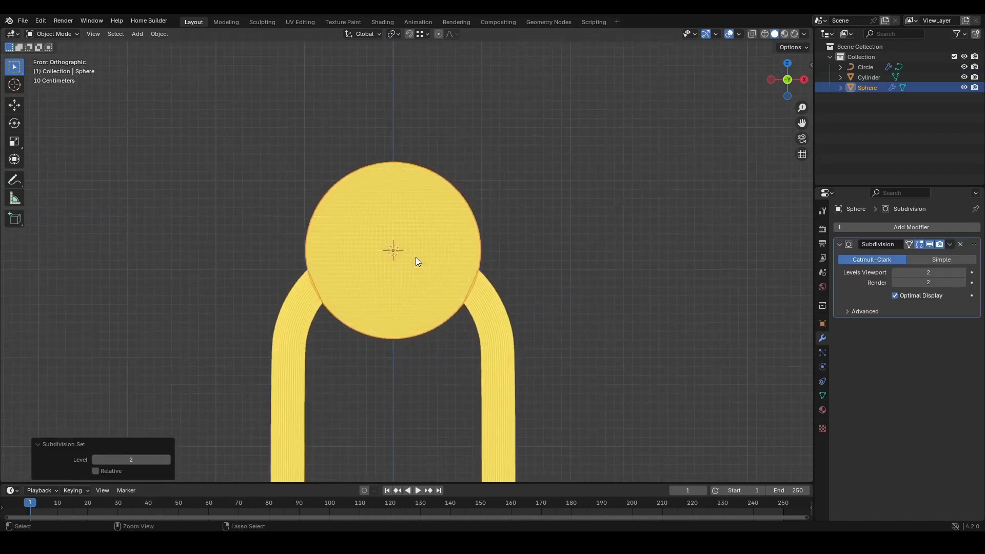
{"action": "scroll", "coordinate": [407, 240], "scroll_direction": "up", "scroll_amount": 3}
{"action": "scroll", "coordinate": [399, 271], "scroll_direction": "up", "scroll_amount": 2}
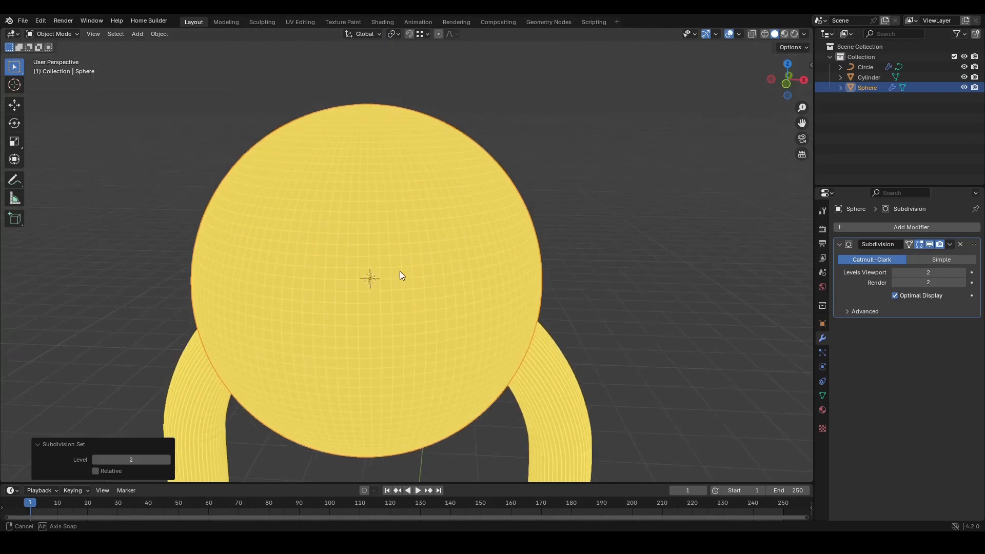
{"action": "scroll", "coordinate": [413, 251], "scroll_direction": "down", "scroll_amount": 2}
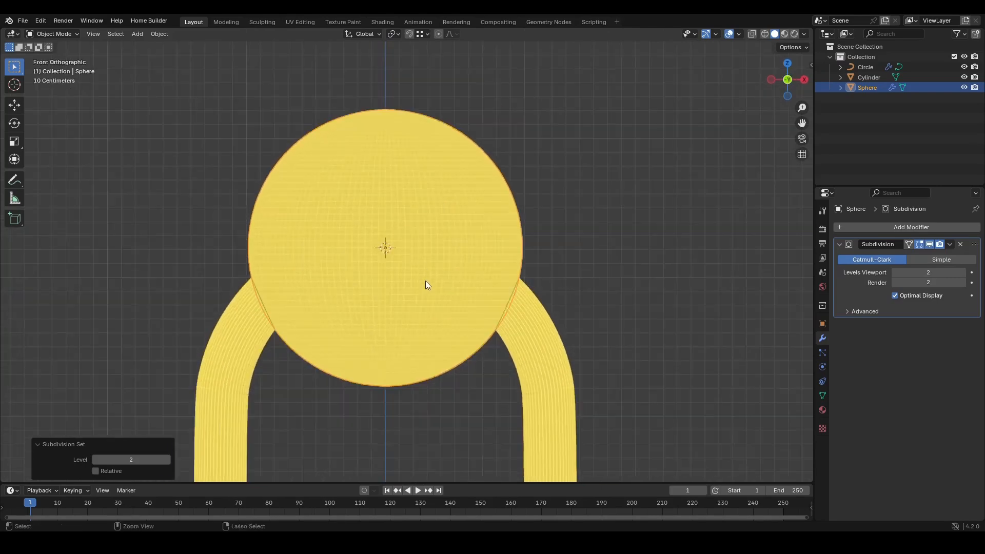
{"action": "middle_click_drag", "start_coordinate": [426, 284], "coordinate": [417, 291]}
{"action": "key", "text": "g"}
{"action": "key", "text": "z"}
{"action": "key", "text": "Escape"}
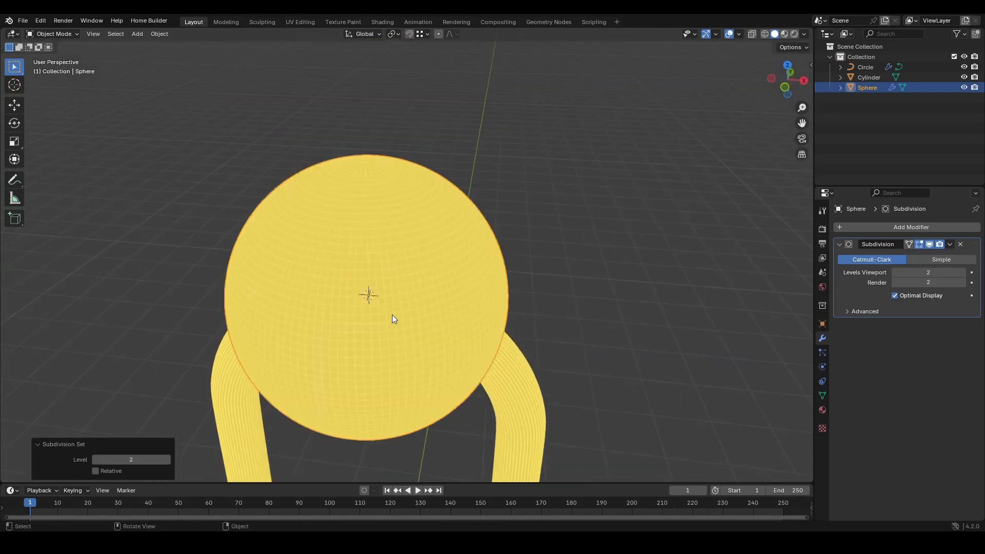
- Hide the sphere's subdivision in the viewport and move the sphere up about 1.18 m along Z to sit on the arch
{"action": "key", "text": "KP_1"}
{"action": "left_click", "coordinate": [929, 245]}
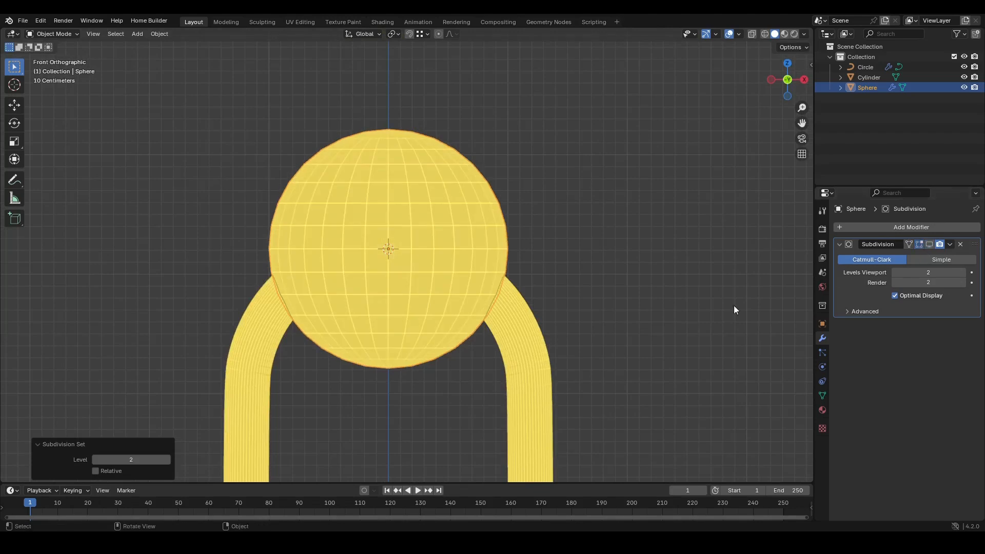
{"action": "scroll", "coordinate": [453, 350], "scroll_direction": "down", "scroll_amount": 1}
{"action": "middle_click_drag", "start_coordinate": [454, 350], "coordinate": [458, 327], "text": "shift"}
{"action": "key", "text": "g"}
{"action": "key", "text": "z"}
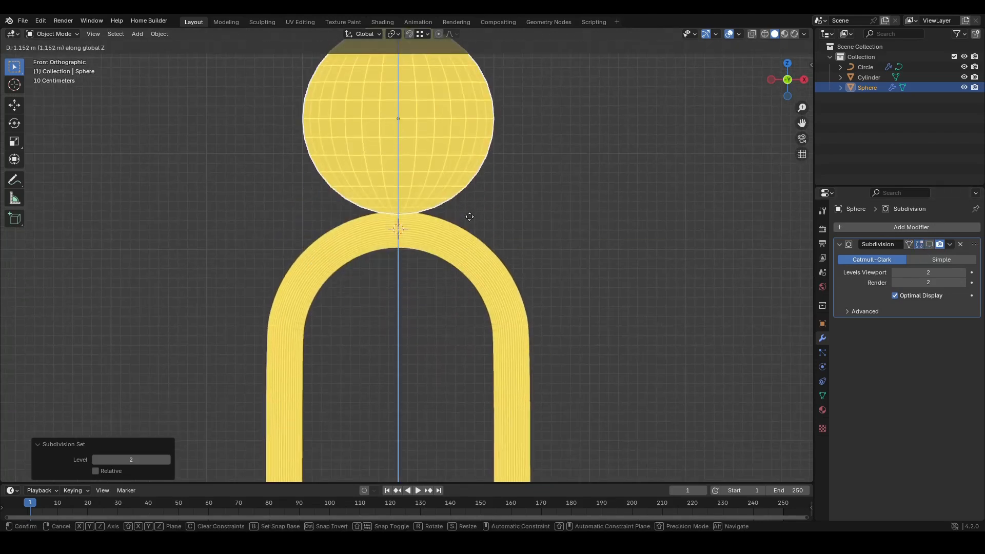
{"action": "left_click", "coordinate": [476, 213]}
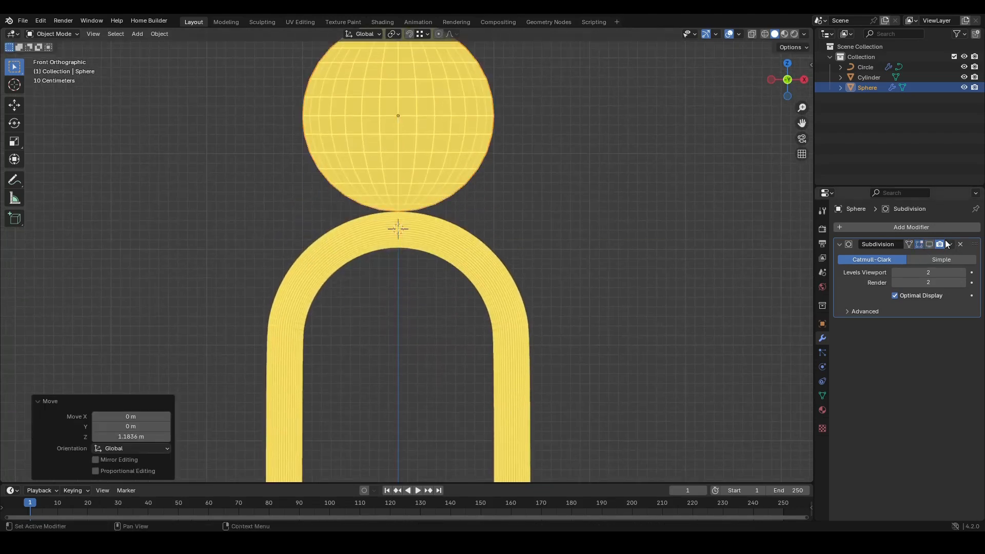
- Show the sphere's subdivision in the viewport again and nudge the sphere slightly along Z to touch the arch top
{"action": "left_click", "coordinate": [930, 245]}
{"action": "scroll", "coordinate": [483, 207], "scroll_direction": "up", "scroll_amount": 5}
{"action": "middle_click_drag", "start_coordinate": [441, 175], "coordinate": [458, 225], "text": "shift"}
{"action": "key", "text": "g"}
{"action": "key", "text": "z"}
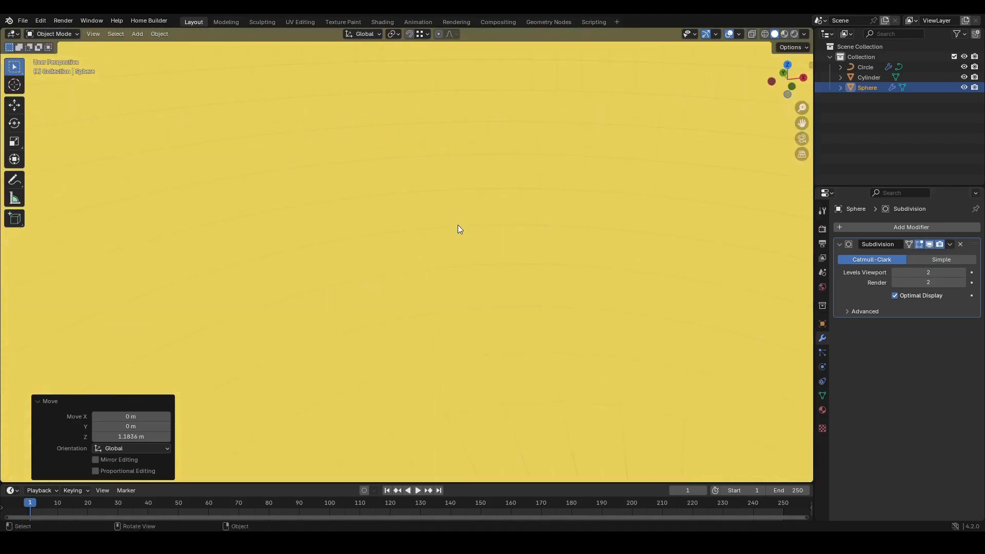
{"action": "key", "text": "KP_1"}
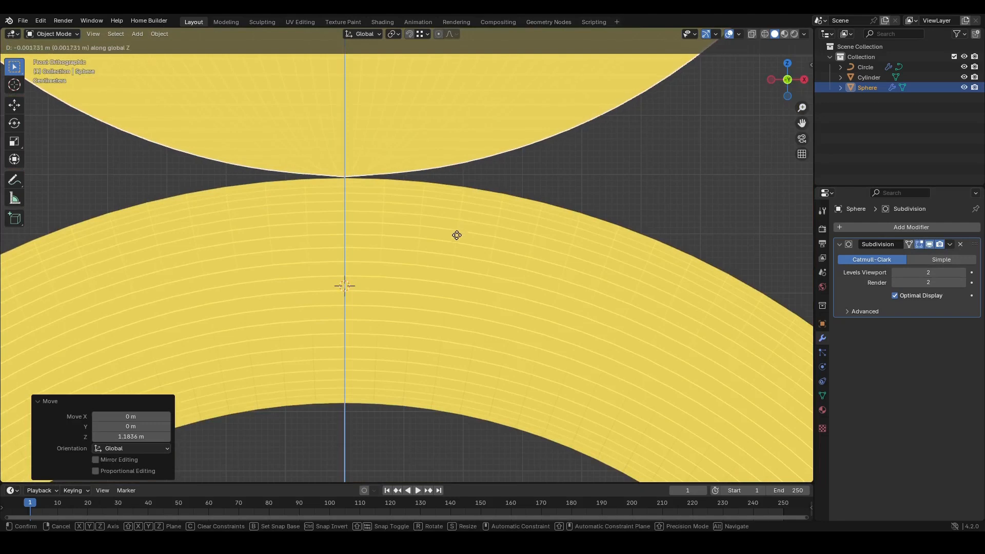
{"action": "left_click", "coordinate": [456, 248], "text": "shift"}
- In edit mode, select the sphere's bottom rows of faces, duplicate them in place and separate them into a new object
{"action": "middle_click_drag", "start_coordinate": [436, 195], "coordinate": [401, 322], "text": "ctrl"}
{"action": "middle_click_drag", "start_coordinate": [411, 252], "coordinate": [396, 264], "text": "shift"}
{"action": "key", "text": "Tab"}
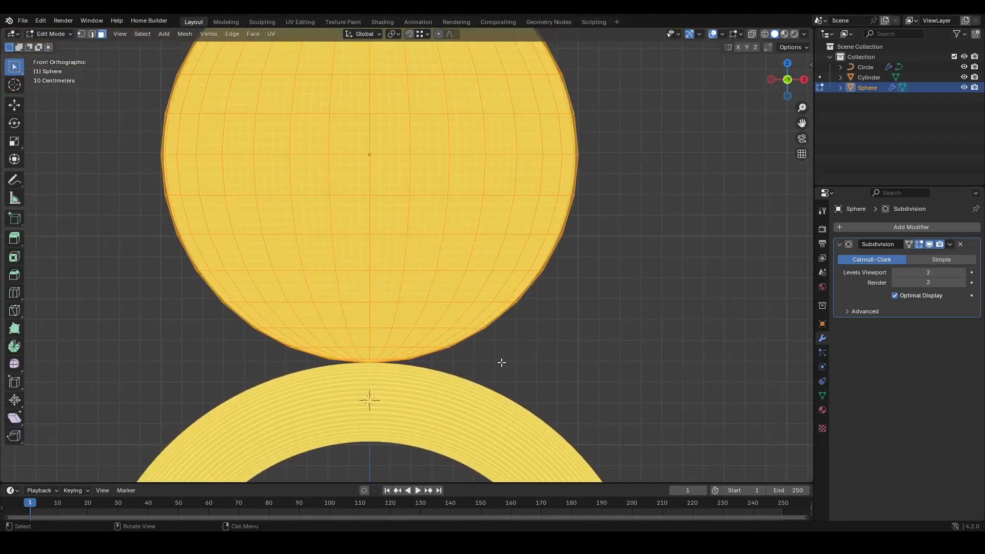
{"action": "key", "text": "alt+z"}
{"action": "left_click_drag", "start_coordinate": [620, 390], "coordinate": [130, 308]}
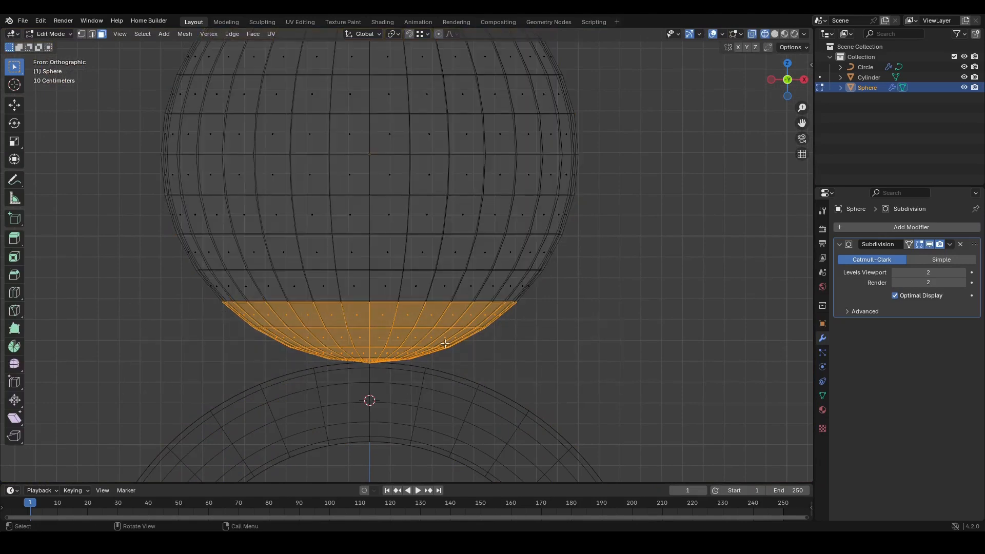
{"action": "key", "text": "shift+d"}
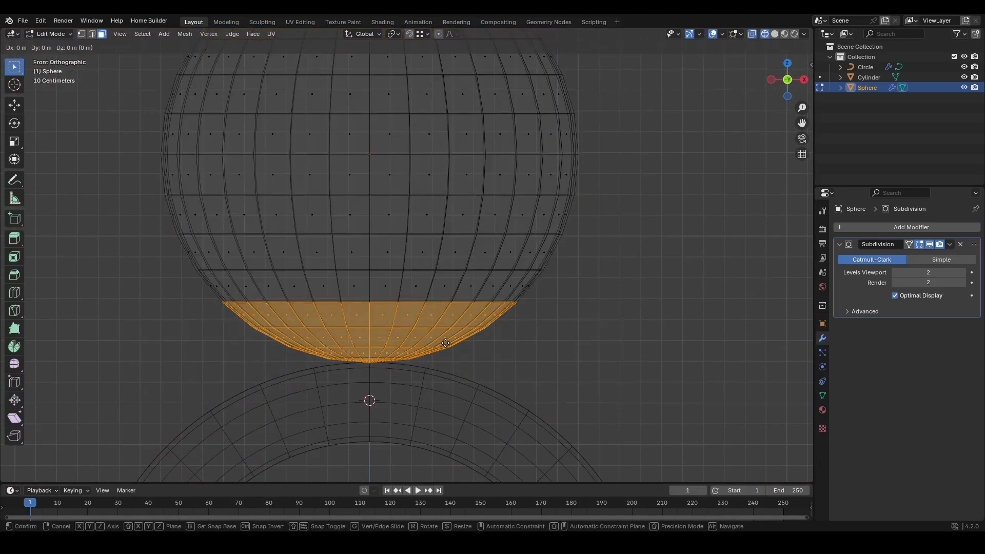
{"action": "key", "text": "Escape"}
{"action": "key", "text": "p"}
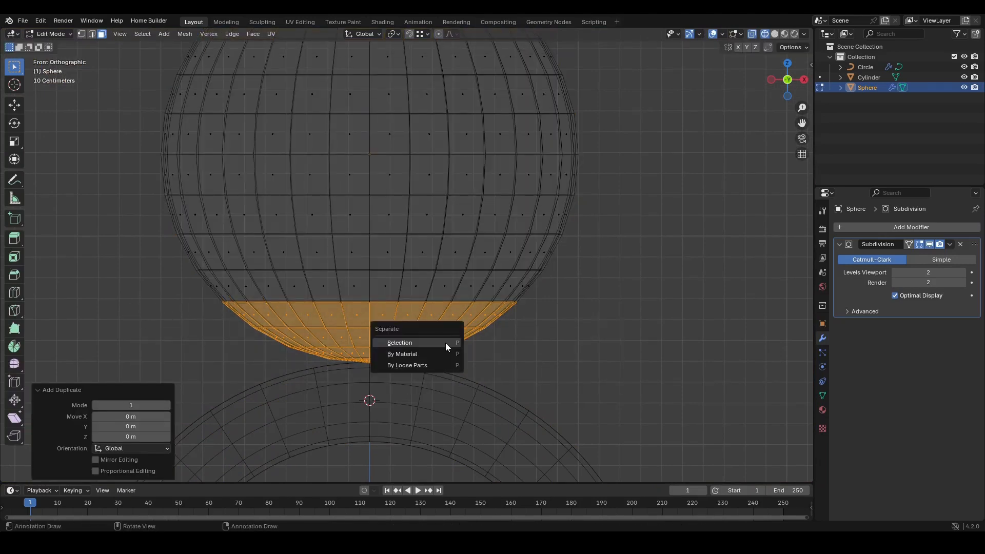
{"action": "left_click", "coordinate": [445, 342]}
{"action": "key", "text": "Tab"}
{"action": "left_click", "coordinate": [438, 339]}
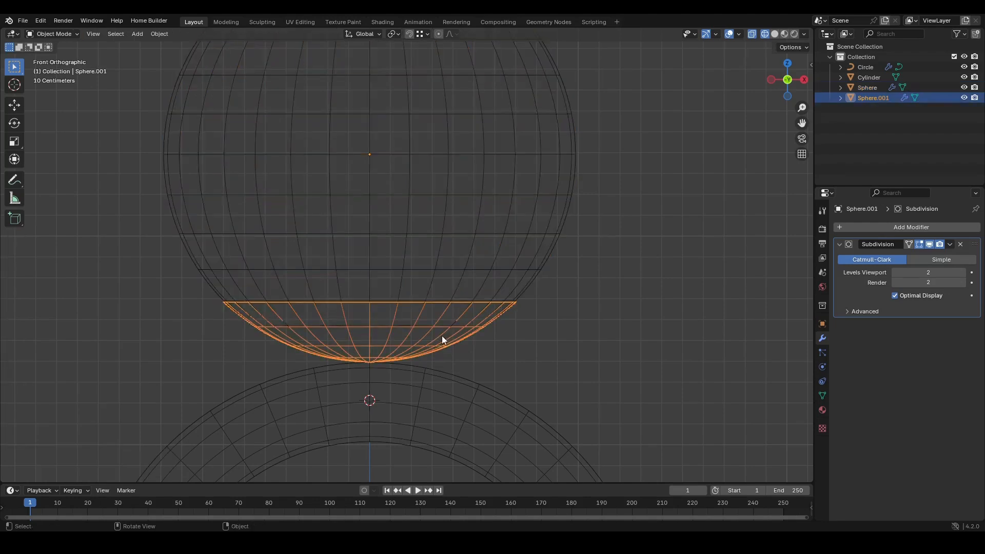
- Switch the viewport back to solid shading and select the separated bottom cap
{"action": "key", "text": "g"}
{"action": "right_click", "coordinate": [248, 376]}
{"action": "left_click", "coordinate": [497, 220]}
{"action": "key", "text": "z"}
{"action": "left_click", "coordinate": [507, 327]}
{"action": "scroll", "coordinate": [436, 333], "scroll_direction": "down", "scroll_amount": 1}
{"action": "left_click", "coordinate": [435, 334]}
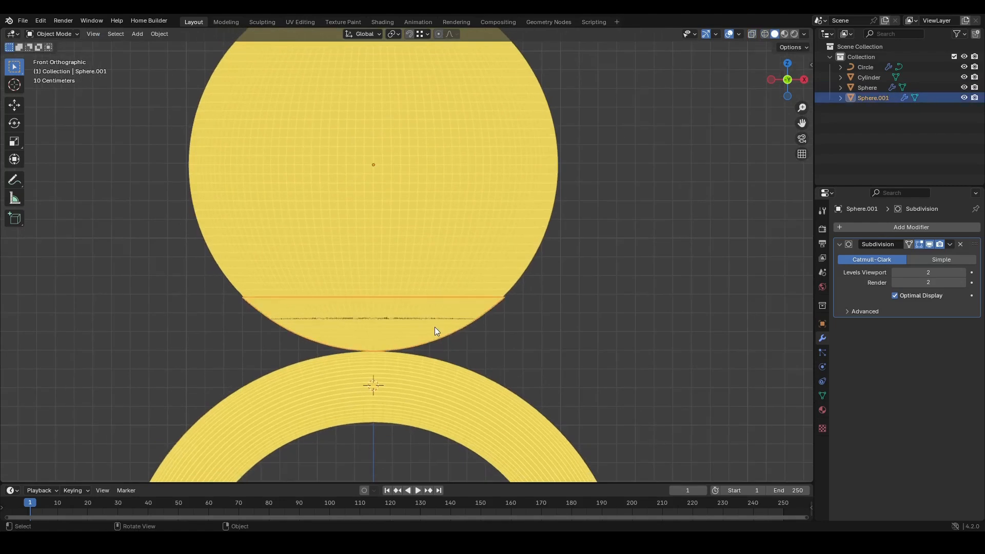
- Add a Solidify modifier to the separated bottom cap
{"action": "scroll", "coordinate": [472, 291], "scroll_direction": "up", "scroll_amount": 2}
{"action": "middle_click_drag", "start_coordinate": [448, 269], "coordinate": [482, 281]}
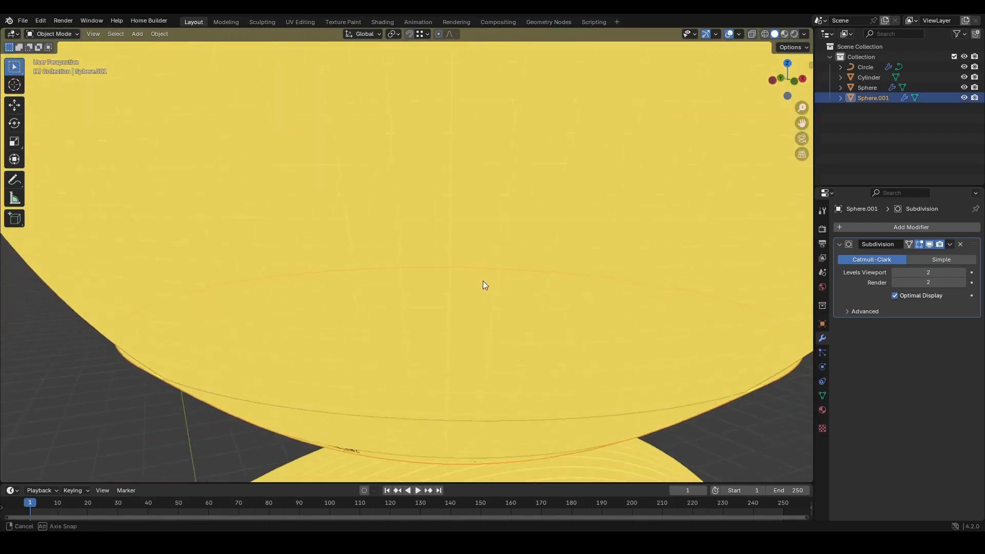
{"action": "scroll", "coordinate": [468, 313], "scroll_direction": "down", "scroll_amount": 3}
{"action": "middle_click_drag", "start_coordinate": [467, 315], "coordinate": [394, 247], "text": "shift"}
{"action": "left_click", "coordinate": [907, 227]}
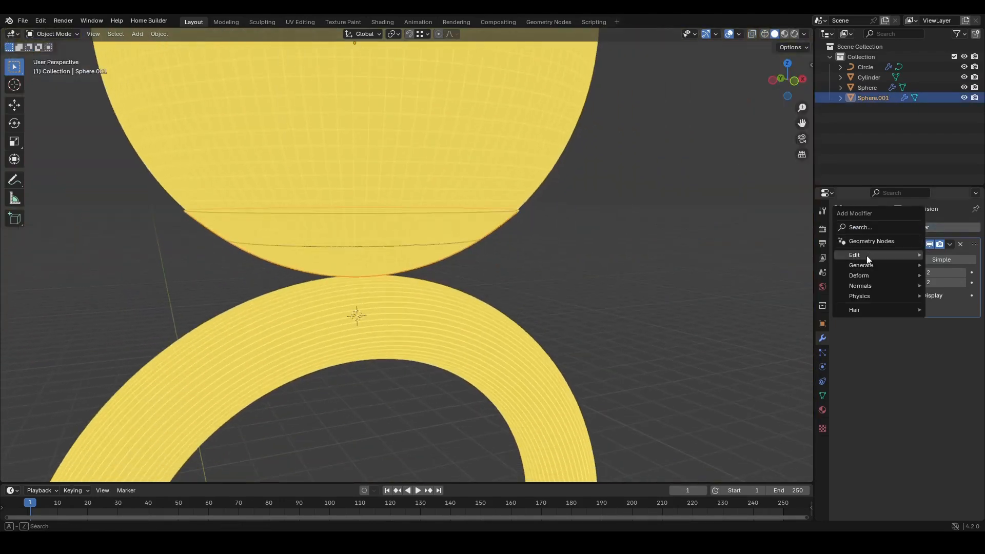
{"action": "mouse_move", "coordinate": [862, 262]}
{"action": "left_click", "coordinate": [774, 390]}
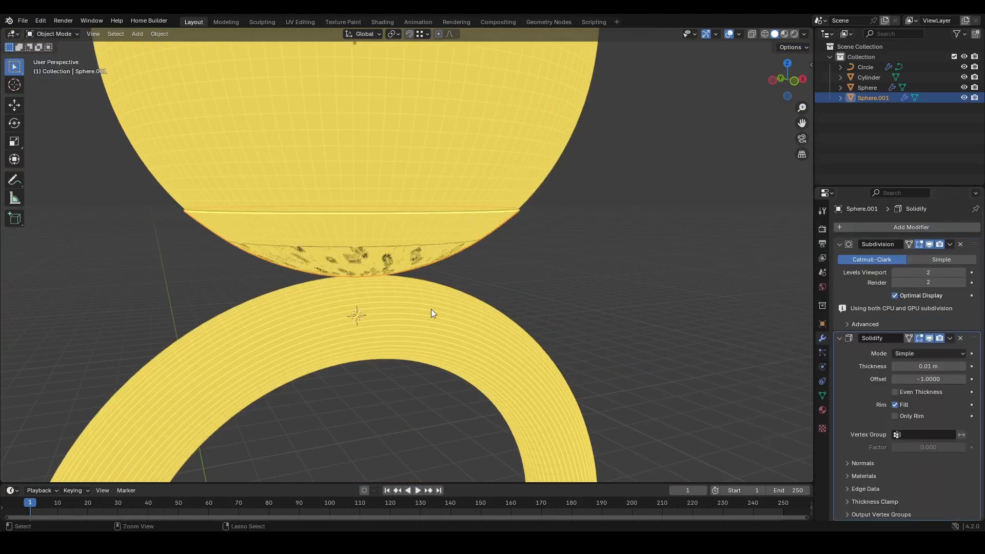
- Add a Bevel modifier to the cap, collapse the other modifiers and increase the bevel segments
{"action": "scroll", "coordinate": [431, 309], "scroll_direction": "up", "scroll_amount": 3}
{"action": "scroll", "coordinate": [461, 242], "scroll_direction": "up", "scroll_amount": 2}
{"action": "left_click", "coordinate": [904, 227]}
{"action": "mouse_move", "coordinate": [884, 224]}
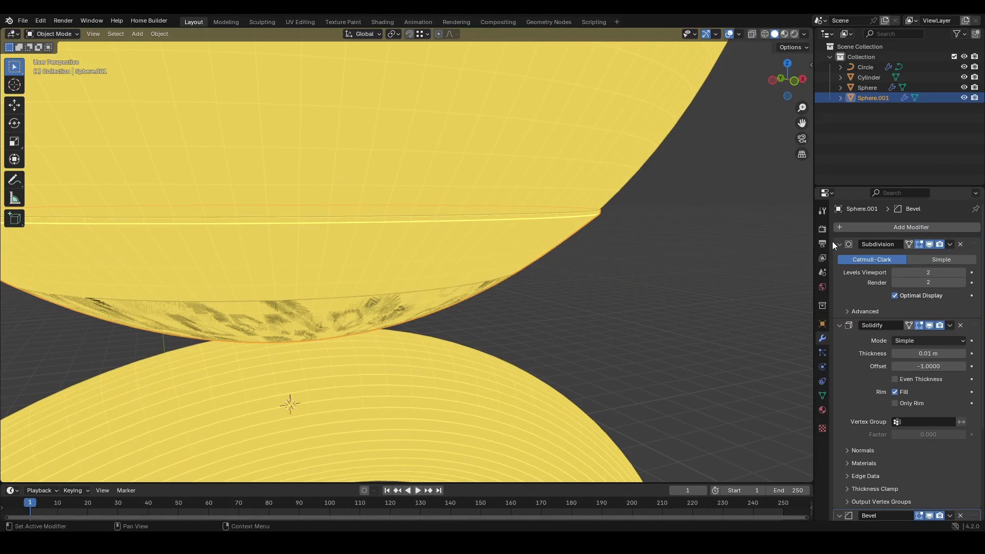
{"action": "left_click", "coordinate": [840, 244]}
{"action": "left_click", "coordinate": [840, 258]}
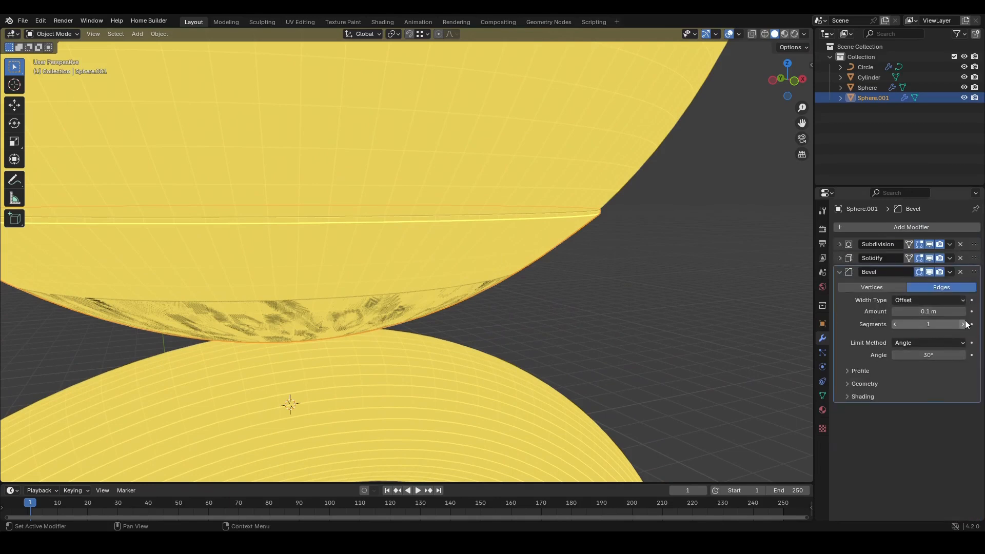
{"action": "left_click", "coordinate": [964, 324]}
{"action": "left_click", "coordinate": [964, 324]}
- Move the main sphere up about 0.003 m along Z
{"action": "middle_click_drag", "start_coordinate": [554, 279], "coordinate": [451, 268]}
{"action": "left_click", "coordinate": [429, 198]}
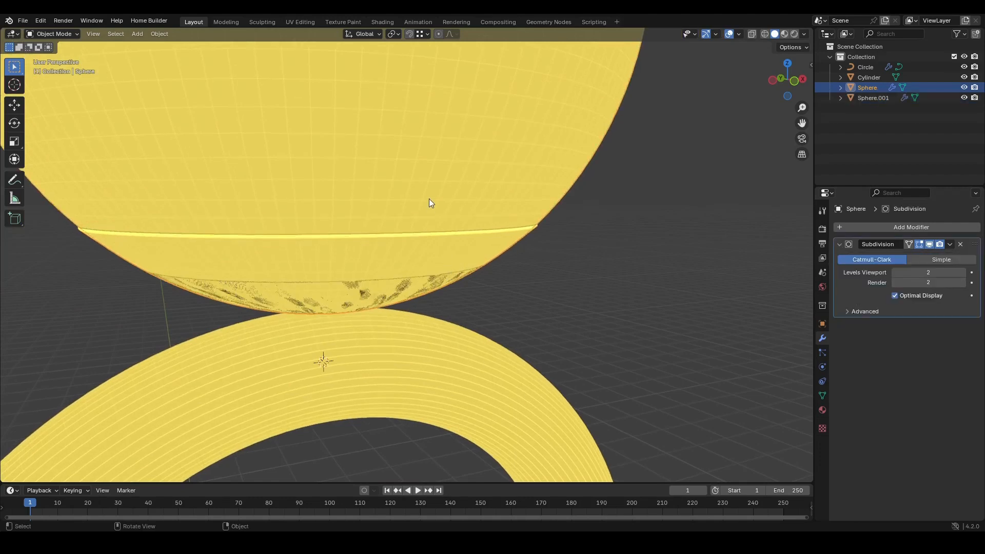
{"action": "key", "text": "g"}
{"action": "key", "text": "z"}
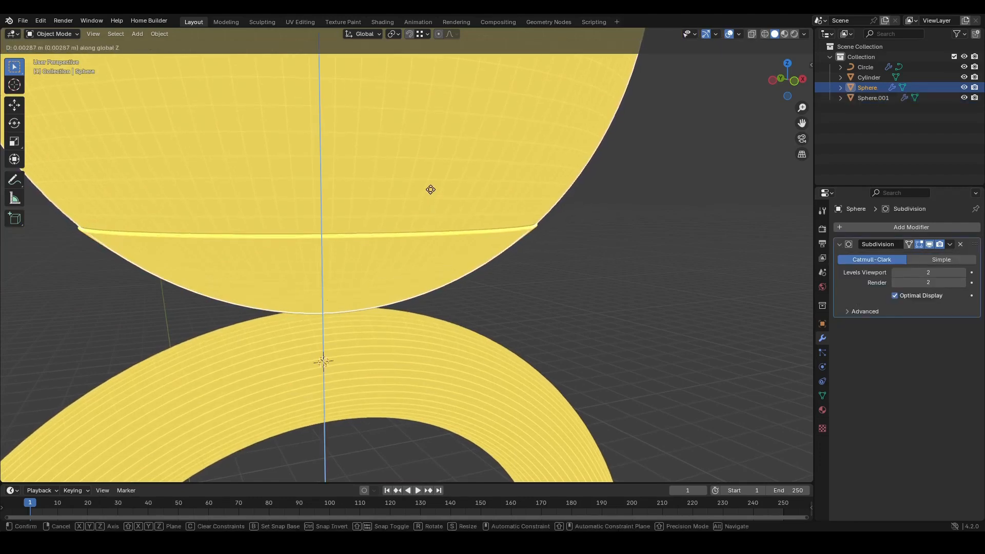
{"action": "left_click", "coordinate": [431, 188]}
{"action": "key", "text": "KP_1"}
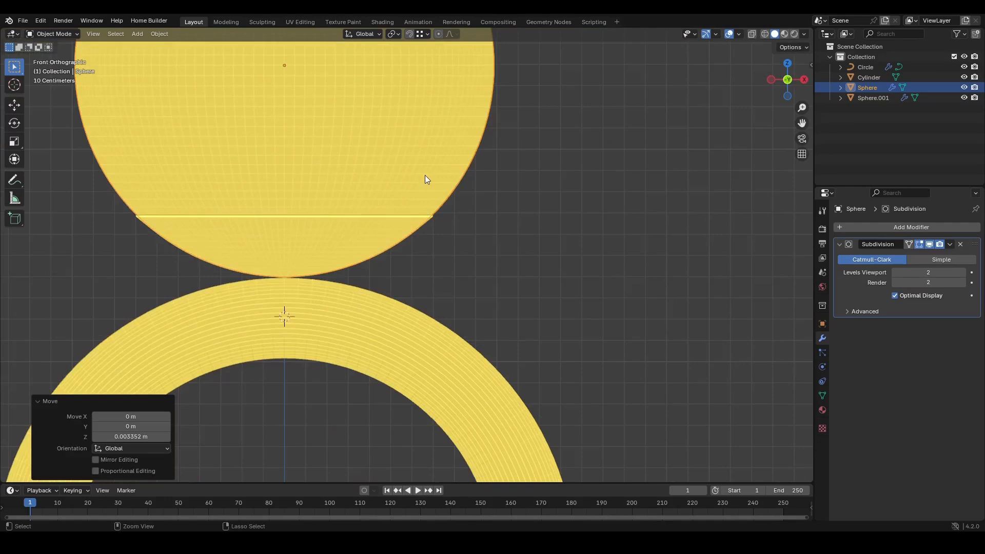
- Select both the sphere and its cap and set the transform pivot point to the 3D cursor
{"action": "scroll", "coordinate": [461, 205], "scroll_direction": "down", "scroll_amount": 1}
{"action": "middle_click_drag", "start_coordinate": [545, 254], "coordinate": [461, 368], "text": "ctrl"}
{"action": "left_click", "coordinate": [472, 275]}
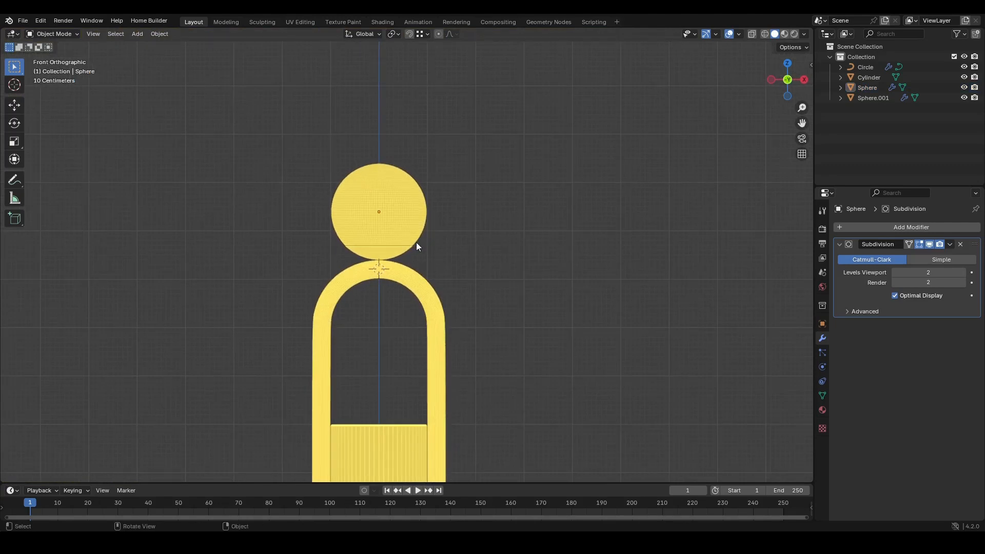
{"action": "left_click_drag", "start_coordinate": [424, 248], "coordinate": [402, 239]}
{"action": "middle_click_drag", "start_coordinate": [389, 281], "coordinate": [421, 199], "text": "ctrl"}
{"action": "left_click", "coordinate": [394, 33]}
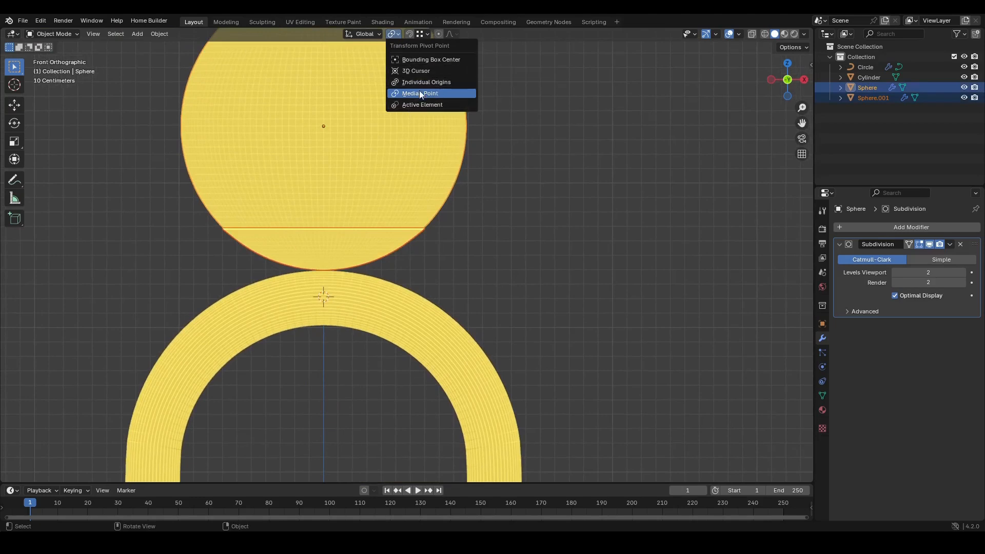
{"action": "left_click", "coordinate": [416, 72]}
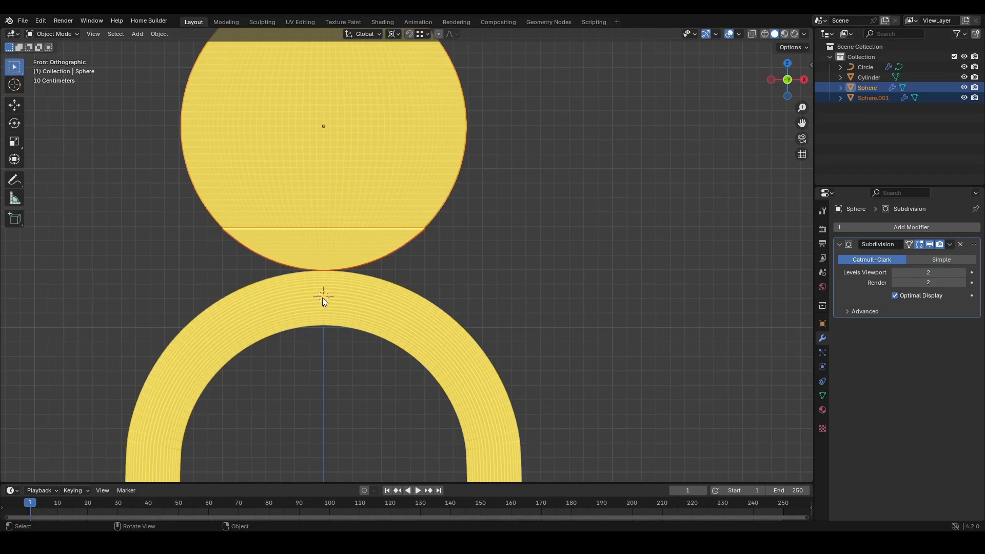
- Scale the sphere and cap up about 1.43 times, then about 1.21 times more
{"action": "key", "text": "s"}
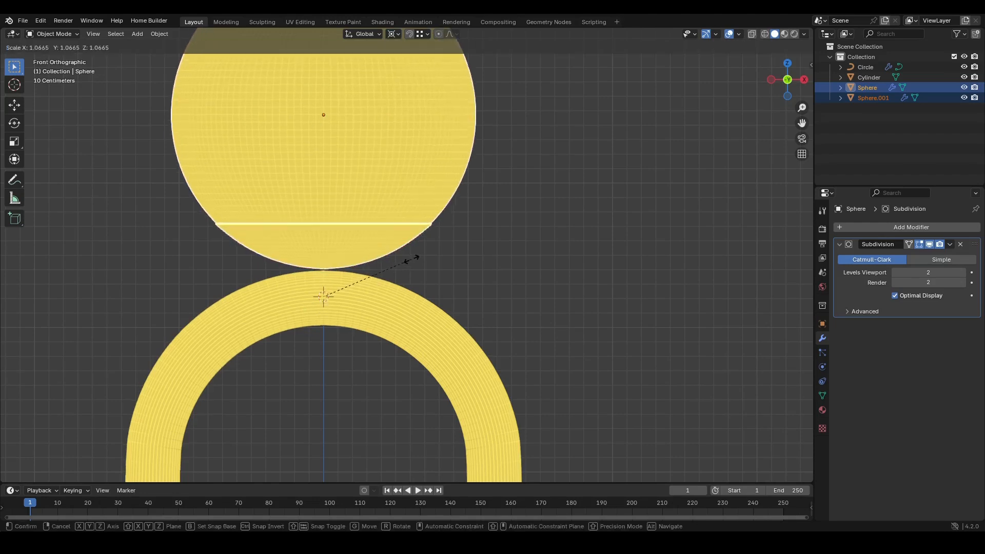
{"action": "left_click", "coordinate": [443, 237]}
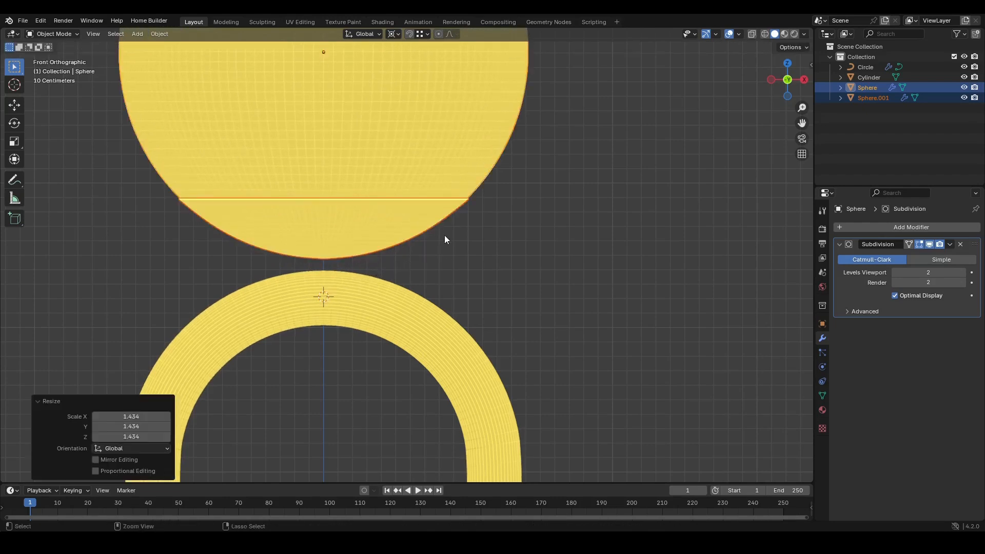
{"action": "scroll", "coordinate": [389, 382], "scroll_direction": "down", "scroll_amount": 5}
{"action": "key", "text": "s"}
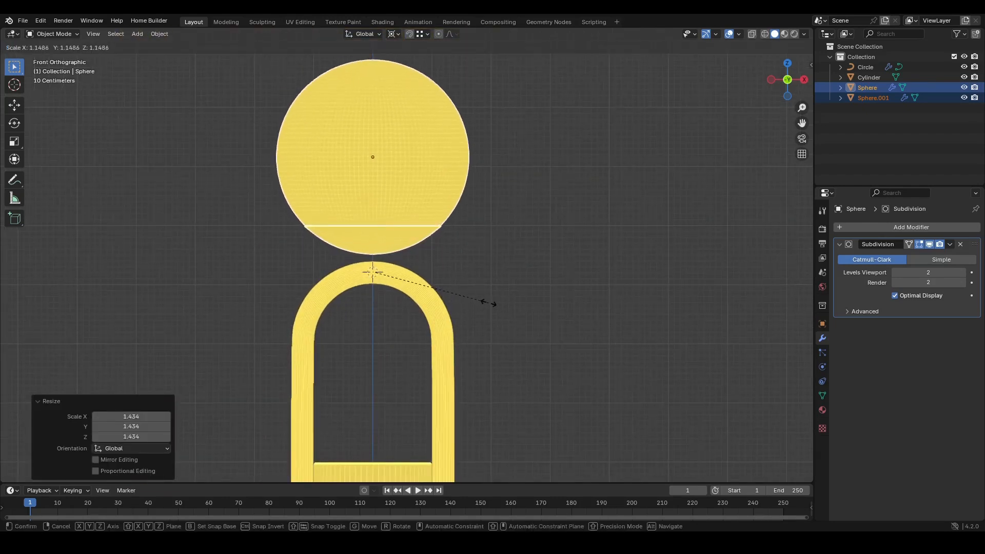
{"action": "left_click", "coordinate": [497, 299]}
{"action": "scroll", "coordinate": [383, 218], "scroll_direction": "up", "scroll_amount": 3}
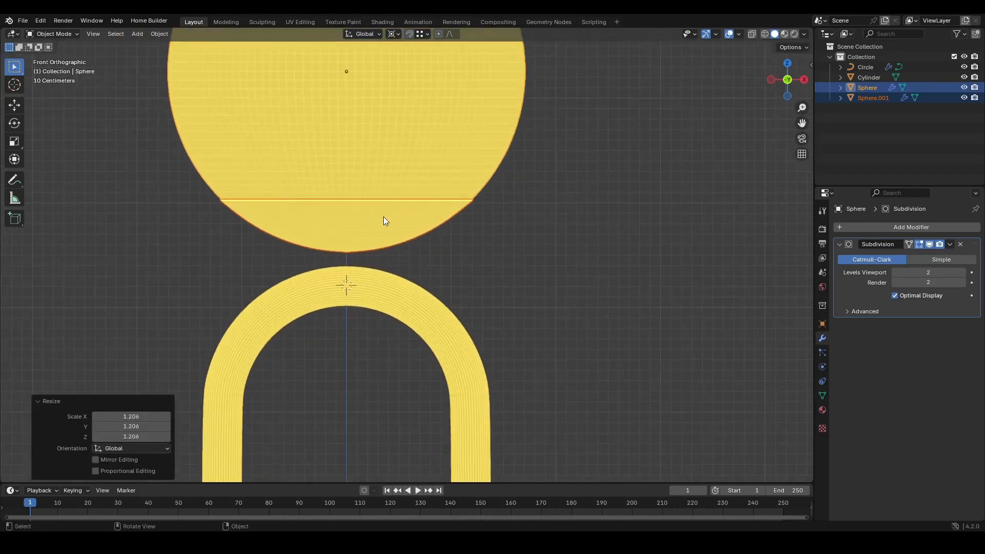
- Move the sphere and cap down about 0.124 m along Z
{"action": "key", "text": "g"}
{"action": "key", "text": "z"}
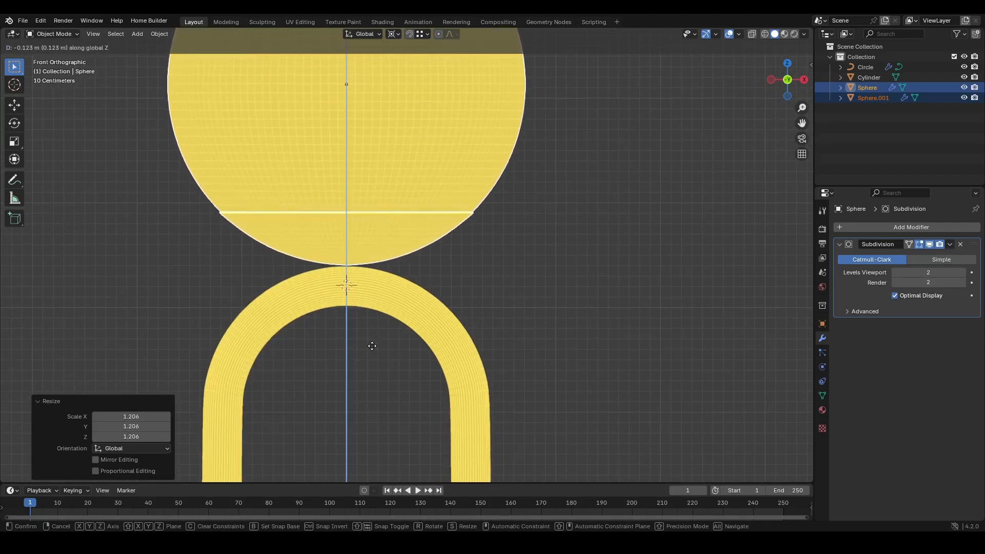
{"action": "left_click", "coordinate": [414, 296]}
{"action": "scroll", "coordinate": [413, 296], "scroll_direction": "down", "scroll_amount": 8}
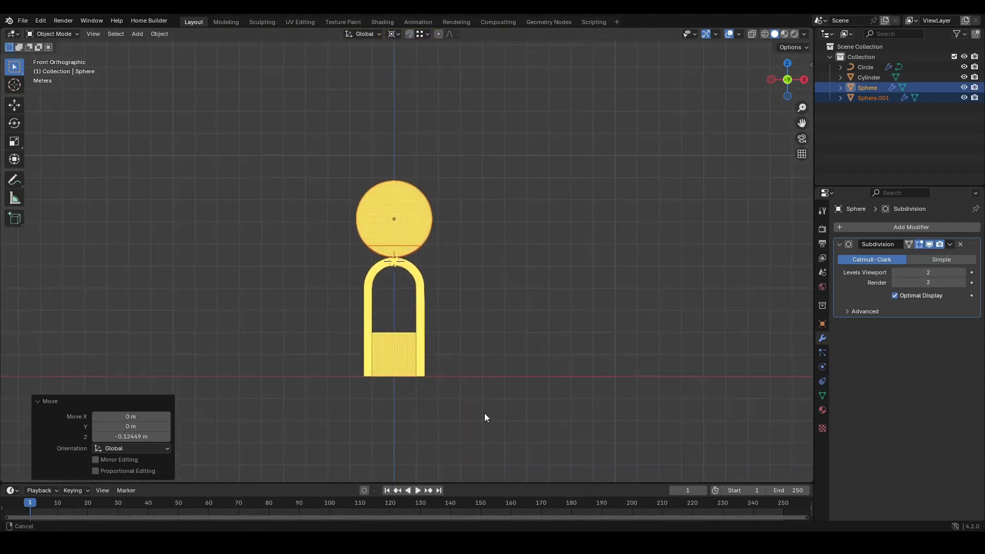
{"action": "left_click", "coordinate": [492, 297]}
{"action": "middle_click_drag", "start_coordinate": [485, 336], "coordinate": [472, 296], "text": "ctrl"}
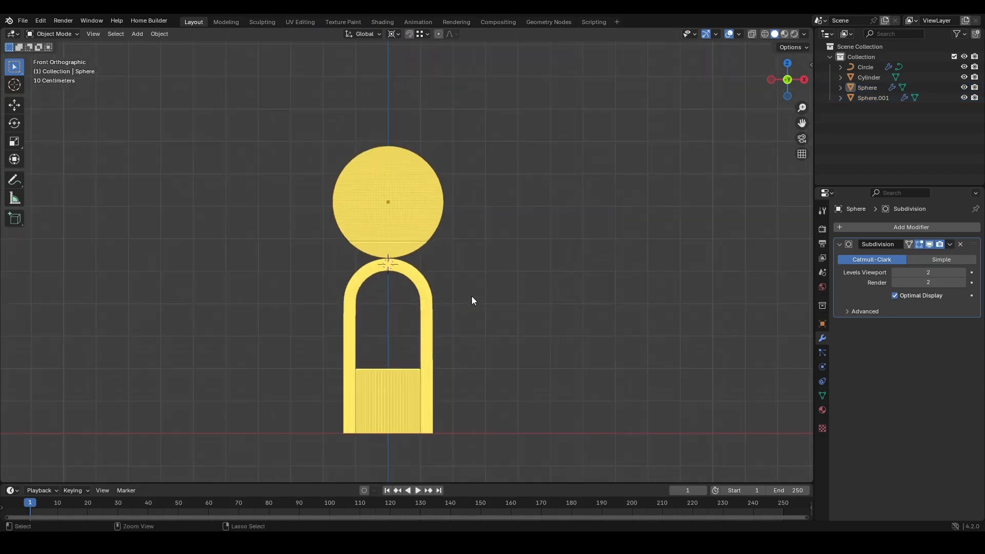
- Save the file as product rendering 2.blend
{"action": "key", "text": "ctrl+s"}
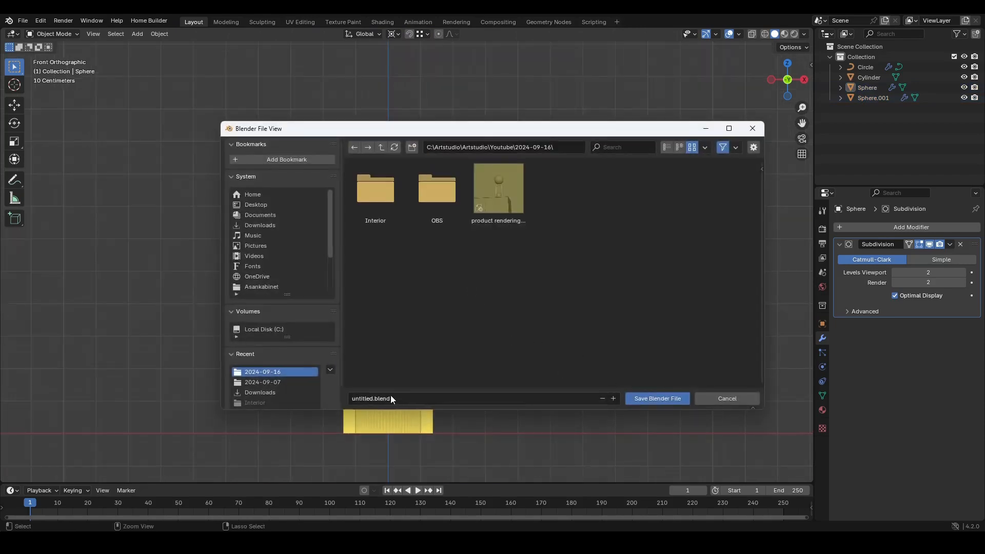
{"action": "left_click", "coordinate": [499, 205]}
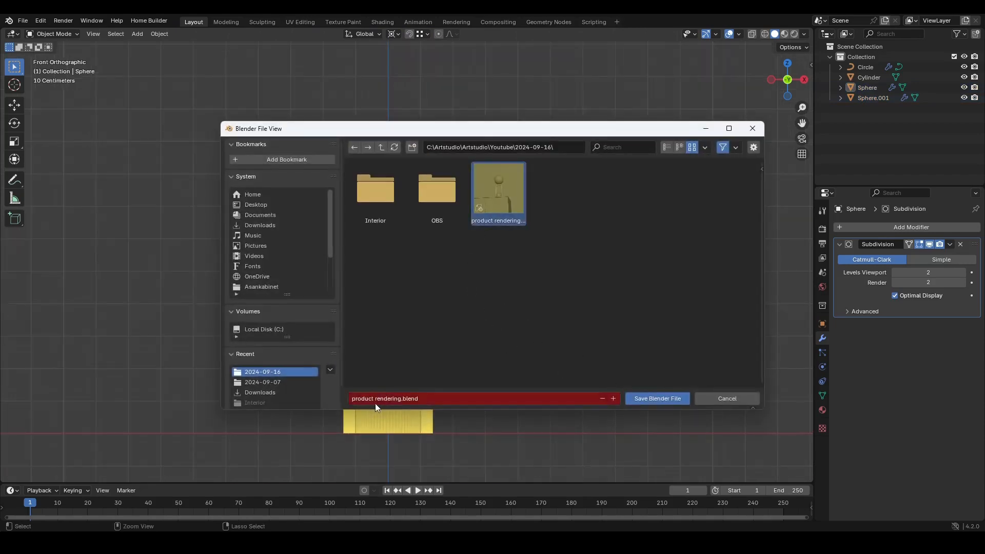
{"action": "left_click", "coordinate": [396, 399]}
{"action": "type", "text": "2"}
{"action": "key", "text": "Return"}
- Select the arch curve and enable Fill Caps on its bevel
{"action": "scroll", "coordinate": [308, 325], "scroll_direction": "down", "scroll_amount": 1}
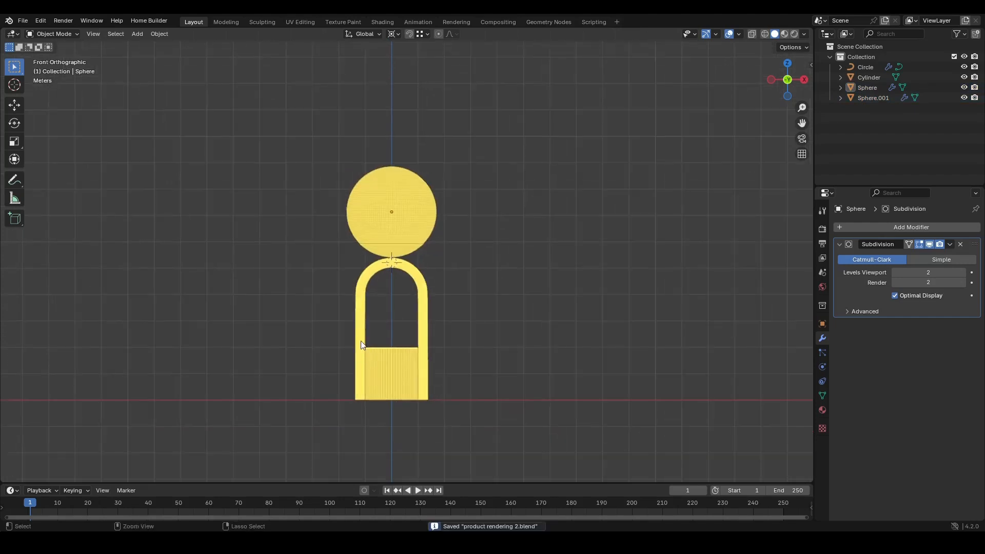
{"action": "middle_click_drag", "start_coordinate": [347, 366], "coordinate": [509, 212]}
{"action": "scroll", "coordinate": [437, 241], "scroll_direction": "up", "scroll_amount": 4}
{"action": "left_click", "coordinate": [443, 285]}
{"action": "scroll", "coordinate": [446, 286], "scroll_direction": "up", "scroll_amount": 2}
{"action": "middle_click_drag", "start_coordinate": [454, 305], "coordinate": [450, 247], "text": "shift"}
{"action": "scroll", "coordinate": [444, 279], "scroll_direction": "down", "scroll_amount": 3}
{"action": "left_click", "coordinate": [823, 381]}
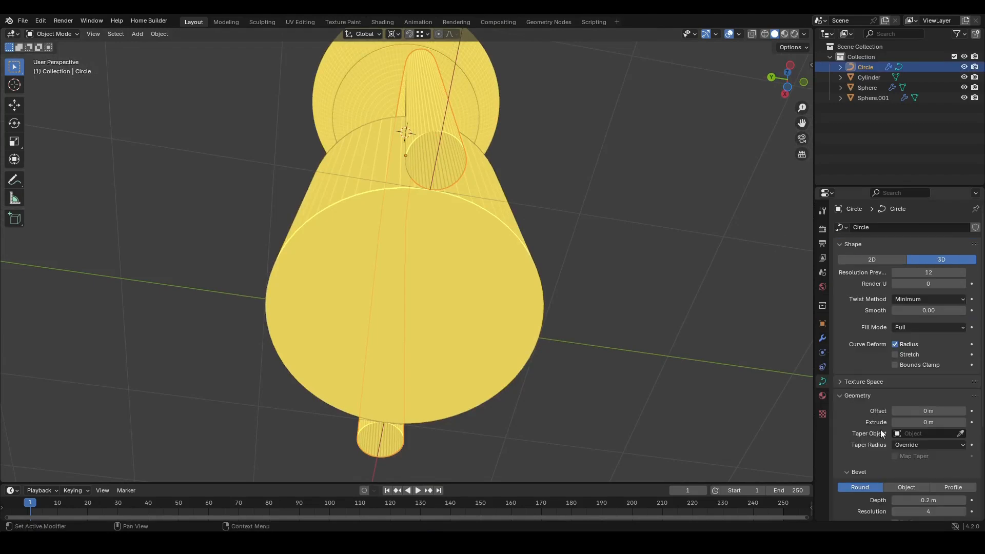
{"action": "scroll", "coordinate": [868, 436], "scroll_direction": "down", "scroll_amount": 6}
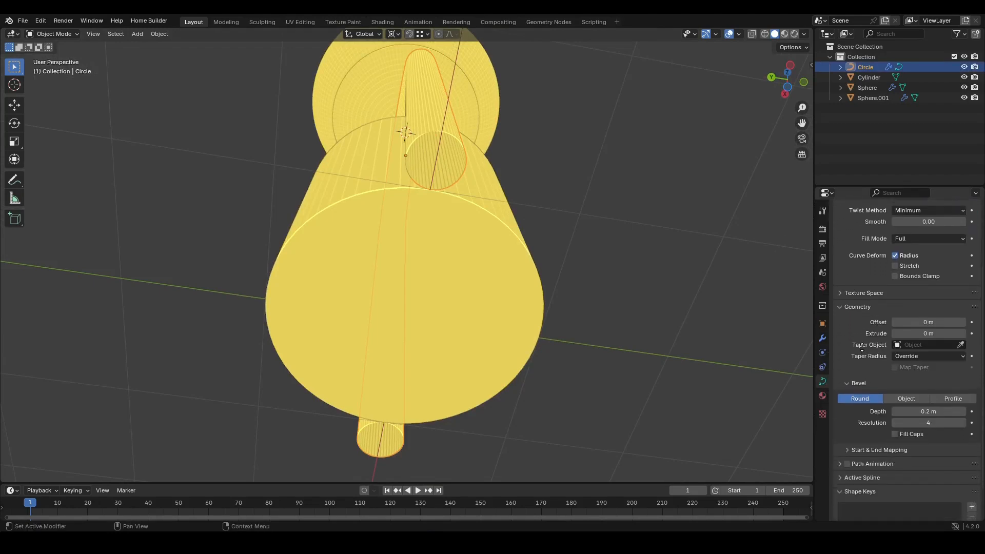
{"action": "left_click", "coordinate": [896, 402]}
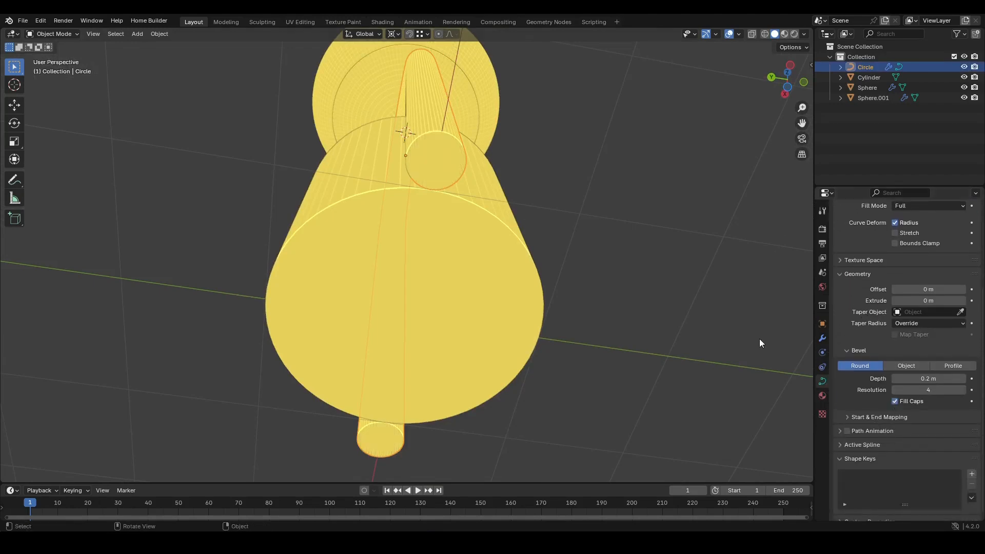
- Save the file
{"action": "middle_click_drag", "start_coordinate": [491, 201], "coordinate": [434, 262]}
{"action": "scroll", "coordinate": [394, 303], "scroll_direction": "down", "scroll_amount": 1}
{"action": "scroll", "coordinate": [394, 323], "scroll_direction": "up", "scroll_amount": 1}
{"action": "key", "text": "ctrl+s"}
{"action": "scroll", "coordinate": [405, 341], "scroll_direction": "up", "scroll_amount": 2}
- Select all objects and shade them smooth
{"action": "key", "text": "a"}
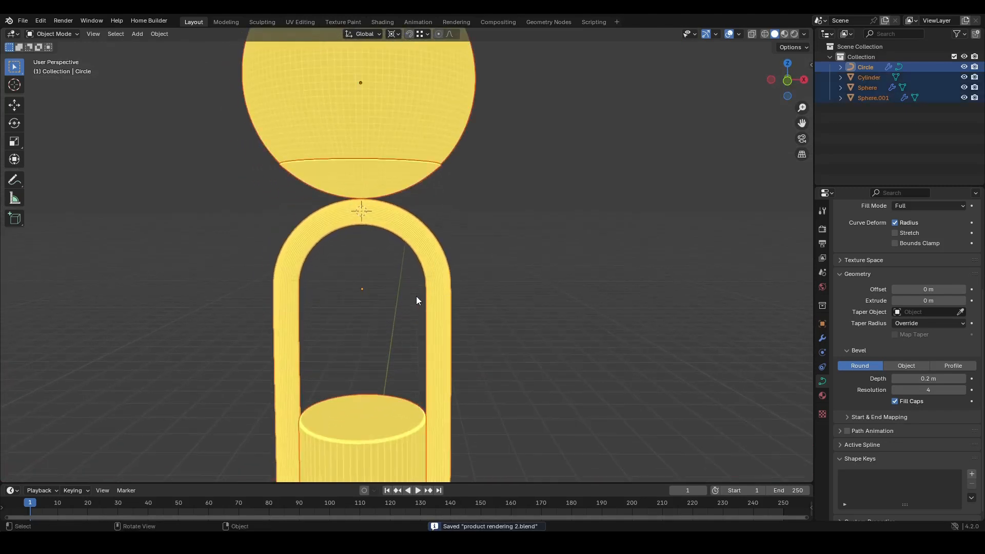
{"action": "right_click", "coordinate": [390, 288]}
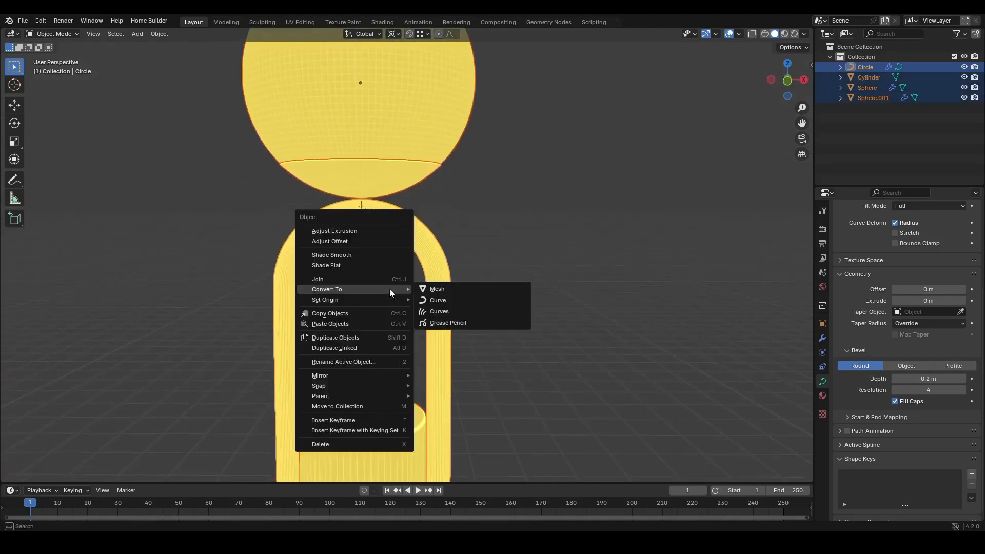
{"action": "left_click", "coordinate": [345, 255]}
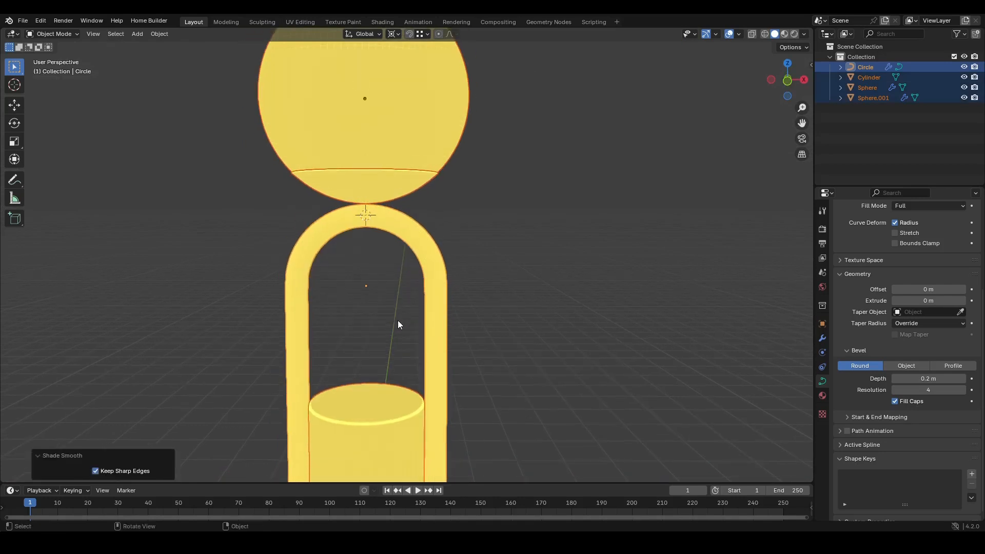
- Save the file
{"action": "left_click_drag", "start_coordinate": [398, 321], "coordinate": [424, 322]}
{"action": "scroll", "coordinate": [424, 321], "scroll_direction": "down", "scroll_amount": 3}
{"action": "key", "text": "ctrl+s"}
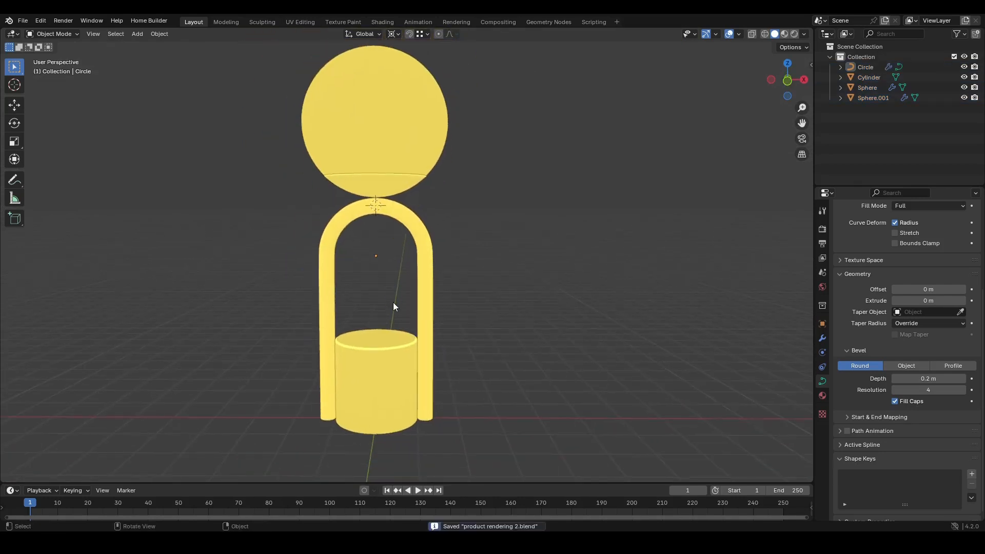
- Convert the arch curve to a mesh and save the file
{"action": "left_click", "coordinate": [439, 325]}
{"action": "scroll", "coordinate": [445, 292], "scroll_direction": "up", "scroll_amount": 2}
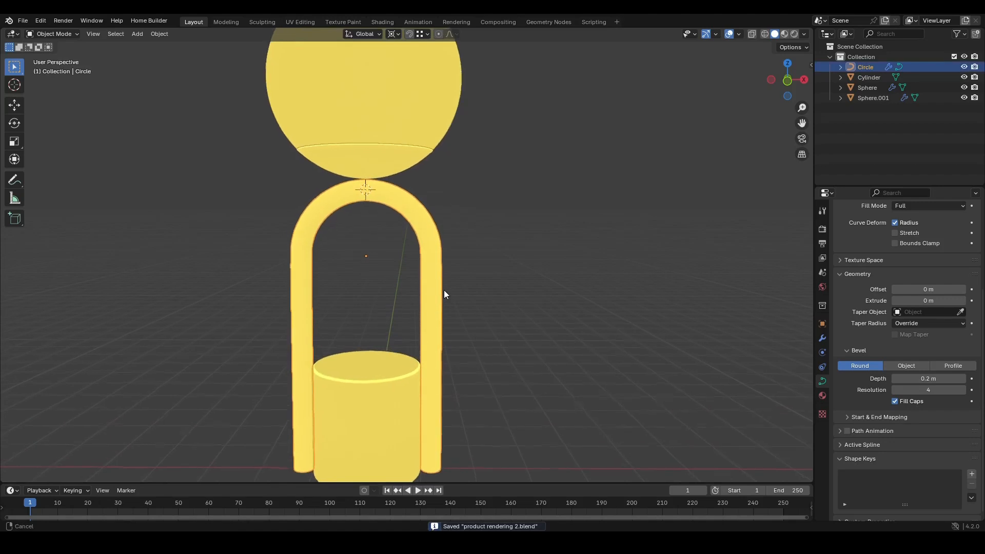
{"action": "right_click", "coordinate": [485, 291]}
{"action": "mouse_move", "coordinate": [455, 316]}
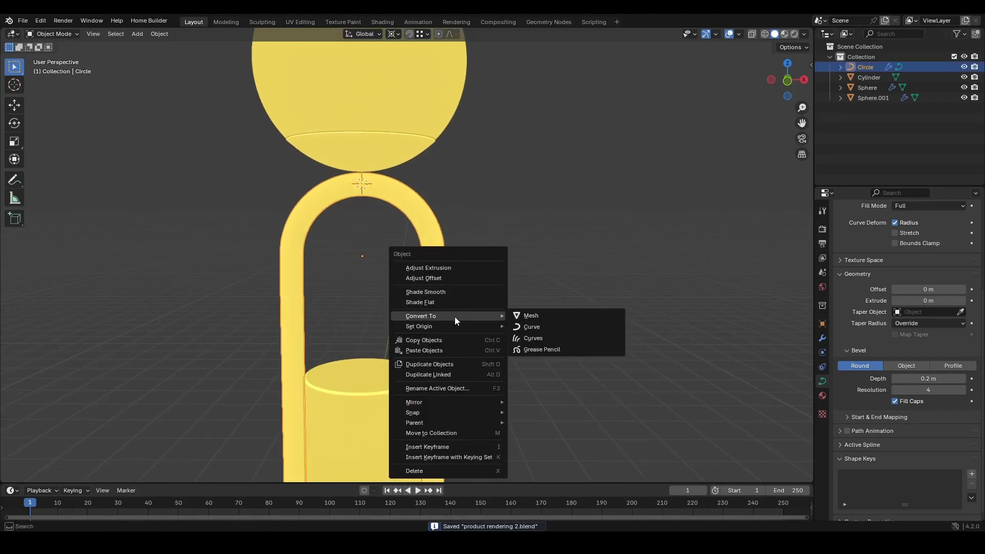
{"action": "left_click", "coordinate": [531, 316]}
{"action": "scroll", "coordinate": [477, 315], "scroll_direction": "down", "scroll_amount": 4}
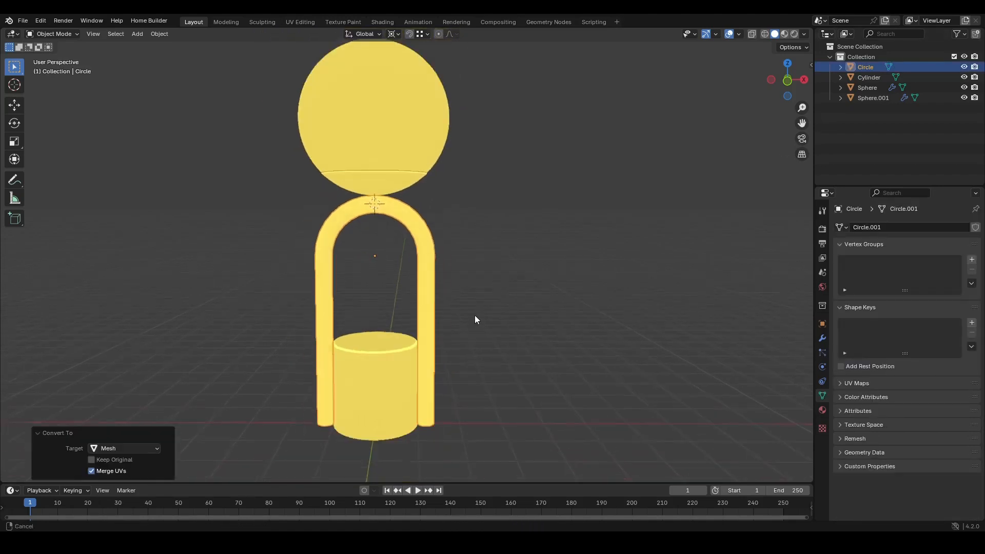
{"action": "key", "text": "ctrl+s"}
{"action": "scroll", "coordinate": [464, 354], "scroll_direction": "down", "scroll_amount": 2}
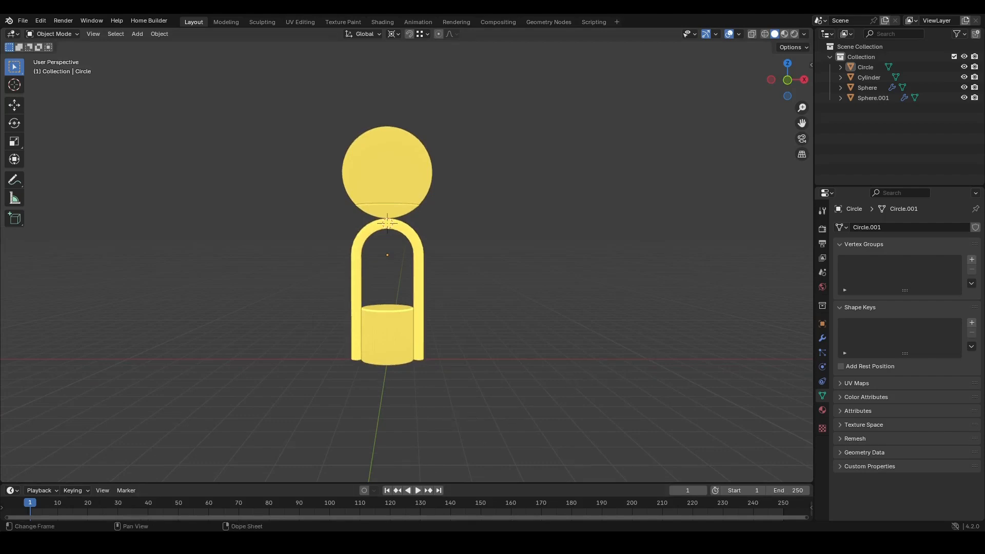
- Switch to the room scene file and inspect the cabinet and lamps placed on it in local wireframe view
{"action": "mouse_move", "coordinate": [415, 544]}
{"action": "left_click", "coordinate": [294, 497]}
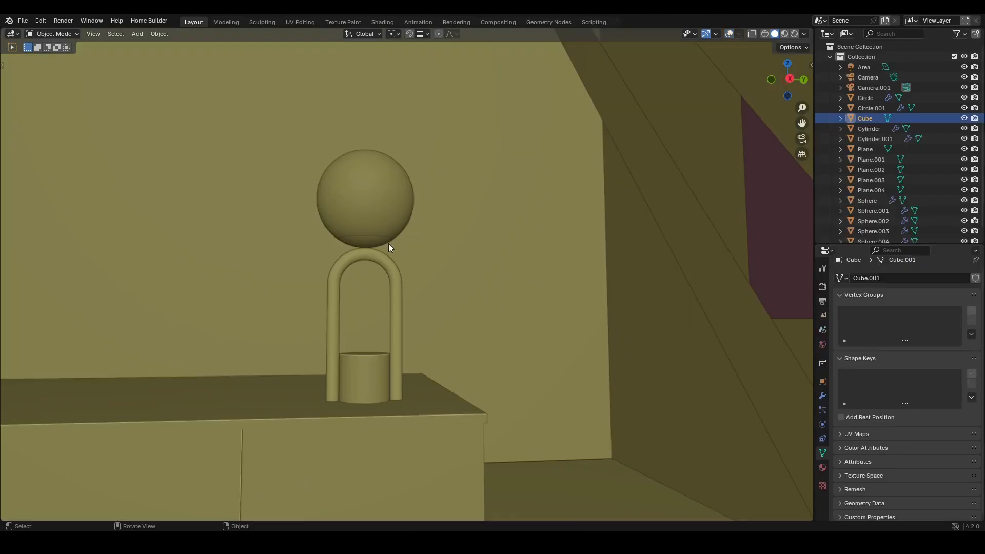
{"action": "scroll", "coordinate": [389, 243], "scroll_direction": "down", "scroll_amount": 3}
{"action": "middle_click_drag", "start_coordinate": [352, 313], "coordinate": [386, 275], "text": "shift"}
{"action": "scroll", "coordinate": [386, 279], "scroll_direction": "down", "scroll_amount": 2}
{"action": "middle_click_drag", "start_coordinate": [350, 332], "coordinate": [421, 293]}
{"action": "scroll", "coordinate": [389, 321], "scroll_direction": "down", "scroll_amount": 2}
{"action": "left_click", "coordinate": [729, 34]}
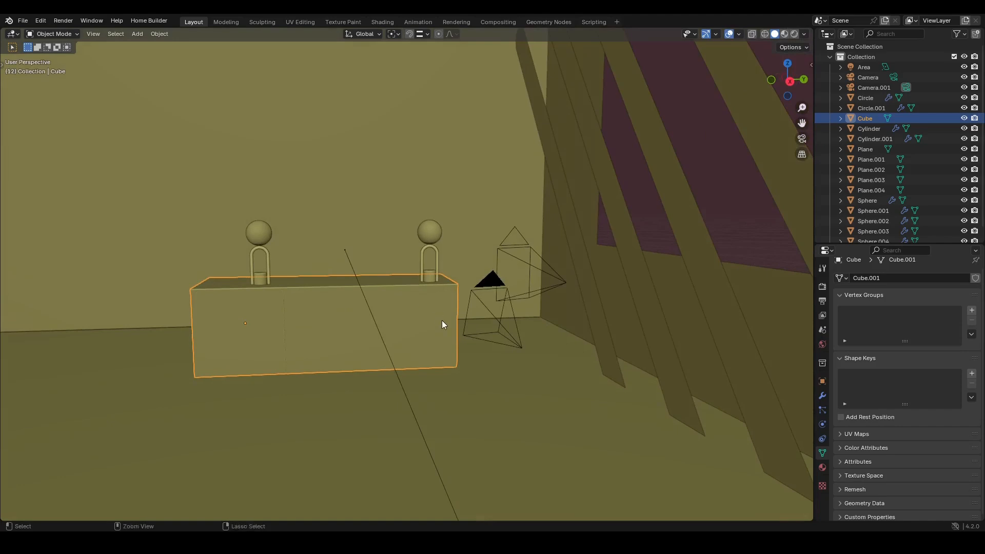
{"action": "middle_click_drag", "start_coordinate": [442, 320], "coordinate": [408, 287], "text": "ctrl"}
{"action": "left_click", "coordinate": [380, 236]}
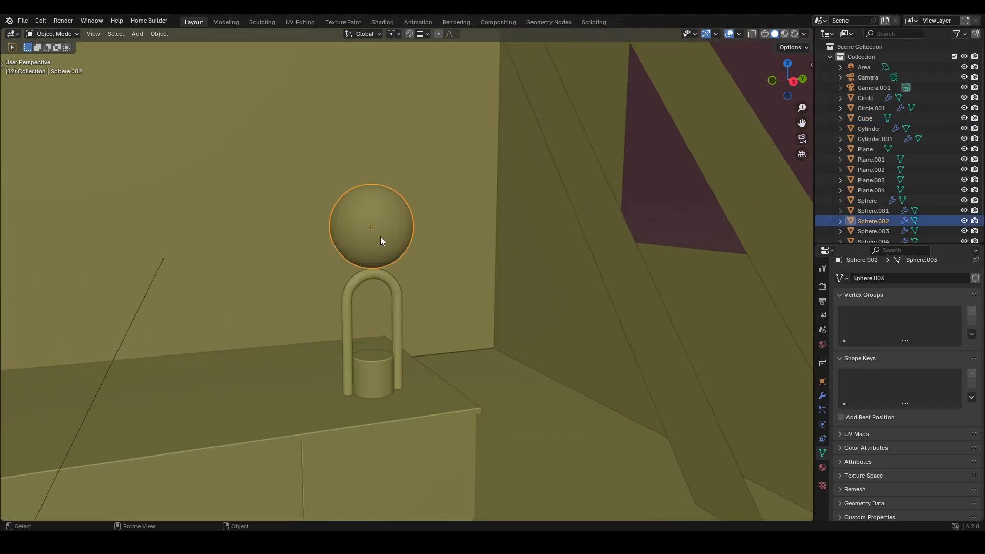
{"action": "middle_click_drag", "start_coordinate": [380, 236], "coordinate": [370, 314]}
{"action": "left_click", "coordinate": [383, 382]}
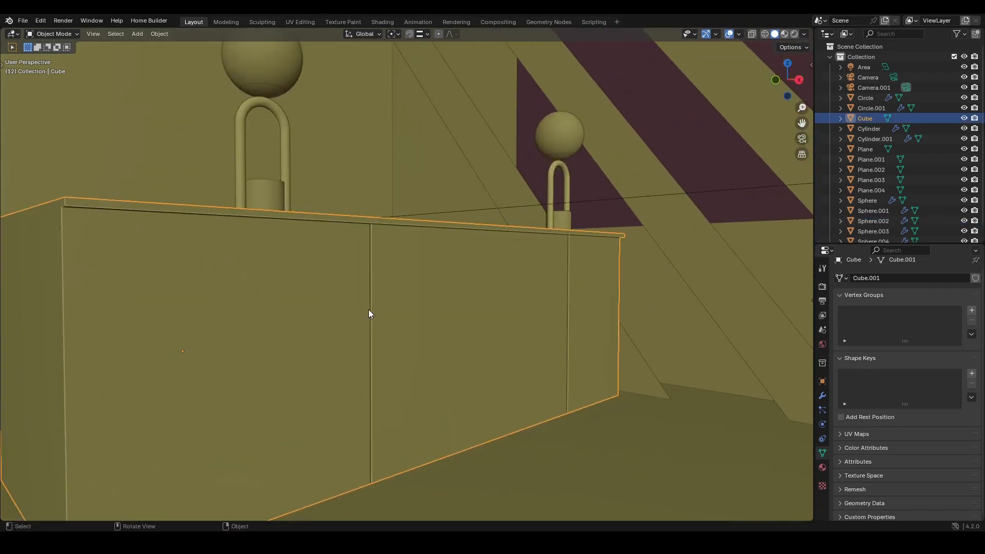
{"action": "key", "text": "KP_Divide"}
{"action": "key", "text": "shift+z"}
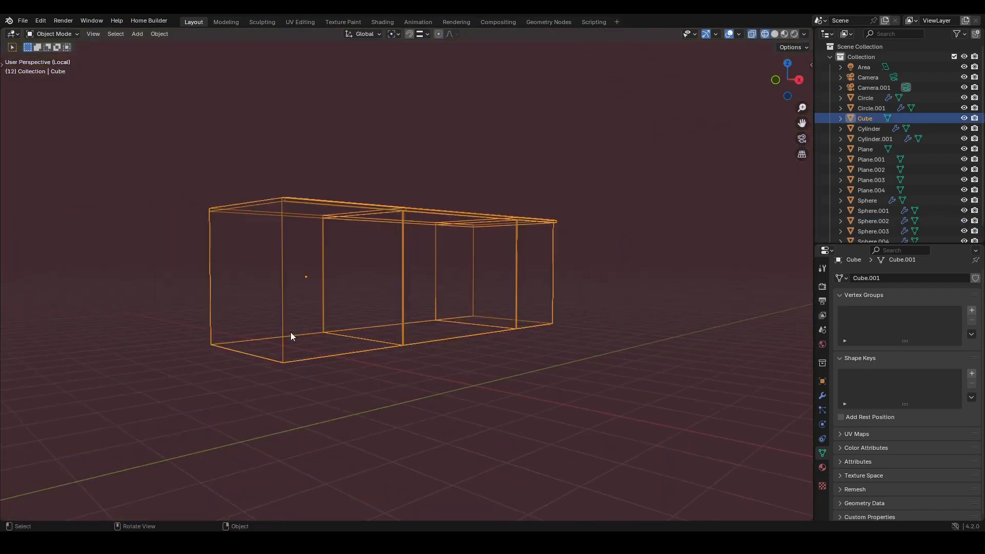
{"action": "mouse_move", "coordinate": [290, 331]}
{"action": "middle_mouse_down"}
{"action": "mouse_move", "coordinate": [368, 346]}
{"action": "mouse_move", "coordinate": [315, 361]}
{"action": "mouse_move", "coordinate": [371, 363]}
{"action": "mouse_move", "coordinate": [411, 315]}
{"action": "mouse_move", "coordinate": [395, 343]}
{"action": "mouse_move", "coordinate": [414, 347]}
{"action": "middle_mouse_up"}
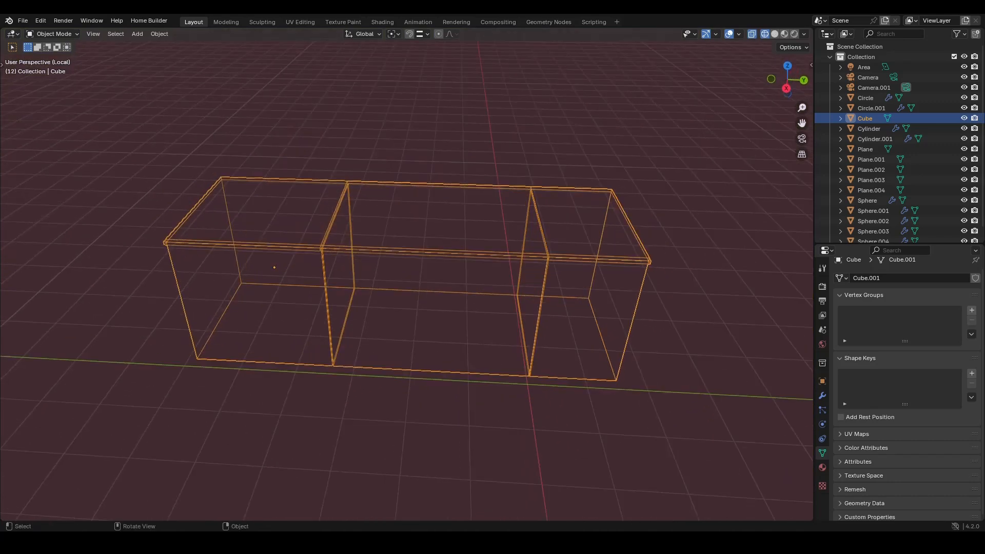
- Return to the lamp file and move all lamp objects into a new collection named Model
{"action": "mouse_move", "coordinate": [414, 543]}
{"action": "left_click", "coordinate": [515, 498]}
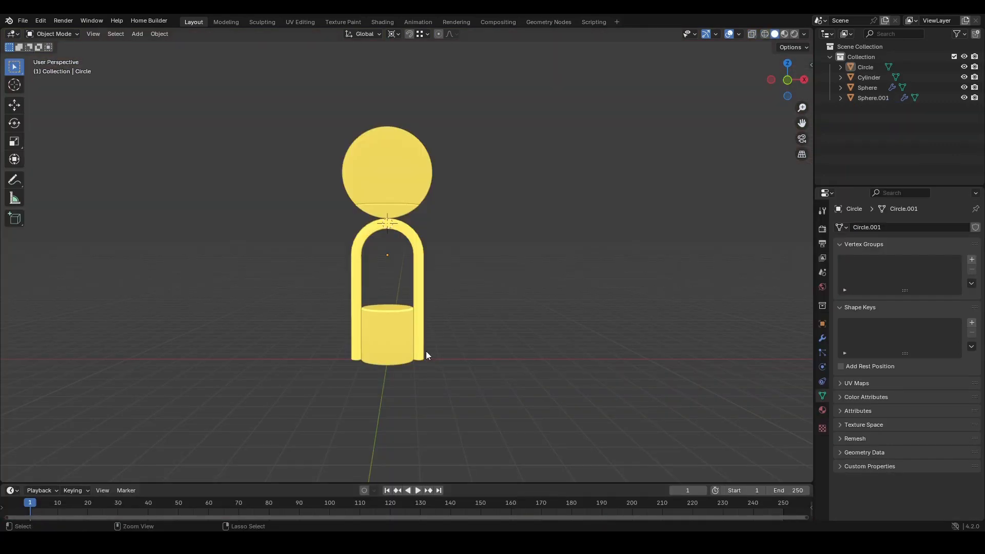
{"action": "scroll", "coordinate": [425, 354], "scroll_direction": "down", "scroll_amount": 1}
{"action": "middle_click_drag", "start_coordinate": [413, 389], "coordinate": [428, 363]}
{"action": "left_click_drag", "start_coordinate": [464, 161], "coordinate": [379, 322]}
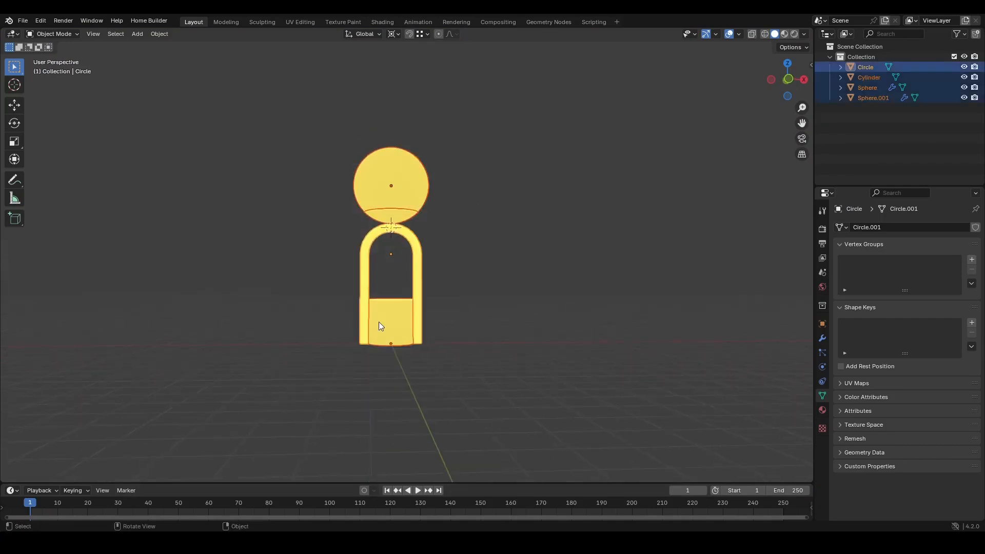
{"action": "key", "text": "m"}
{"action": "left_click", "coordinate": [384, 316]}
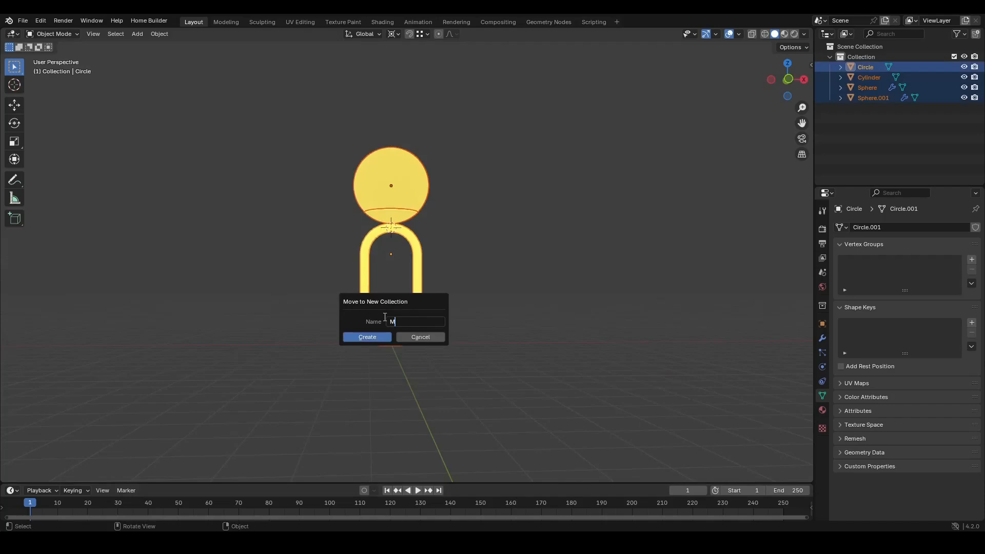
{"action": "left_click", "coordinate": [366, 337]}
- Make Collection the active collection and hide the Model collection
{"action": "left_click", "coordinate": [830, 67]}
{"action": "left_click", "coordinate": [876, 56]}
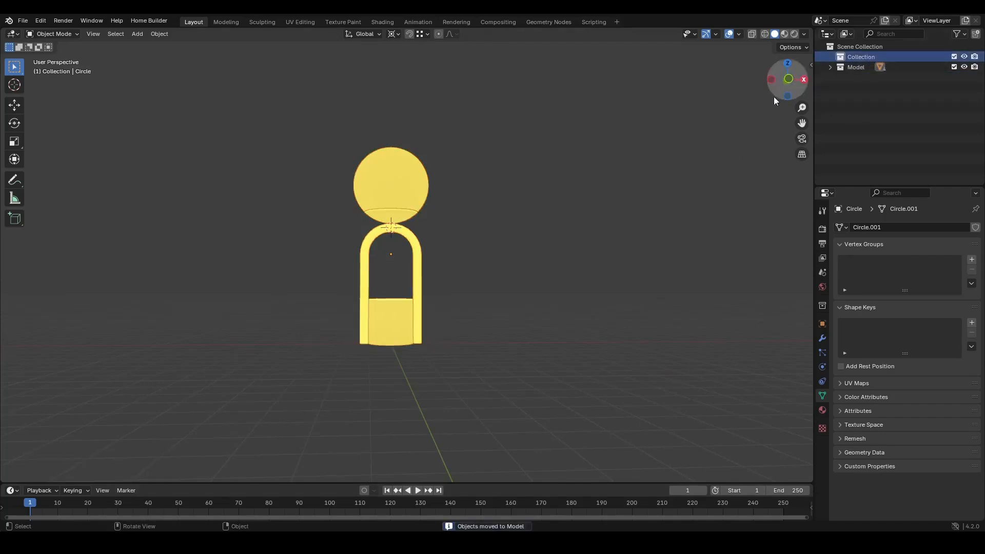
{"action": "left_click", "coordinate": [965, 67]}
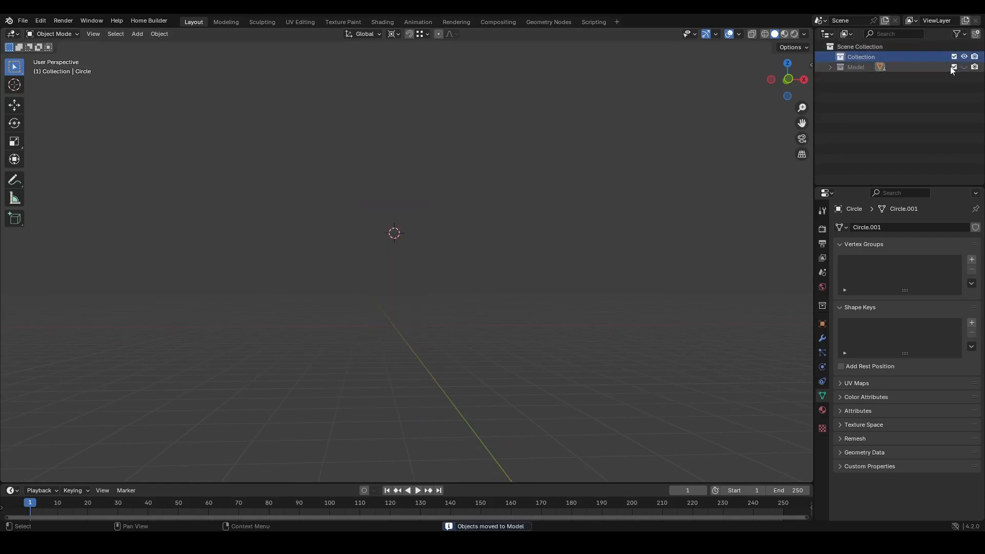
- Snap the 3D cursor to the world origin and add a cube there
{"action": "mouse_move", "coordinate": [392, 235]}
{"action": "middle_mouse_down"}
{"action": "mouse_move", "coordinate": [402, 343]}
{"action": "mouse_move", "coordinate": [424, 298]}
{"action": "mouse_move", "coordinate": [388, 244]}
{"action": "middle_mouse_up"}
{"action": "key", "text": "shift+s"}
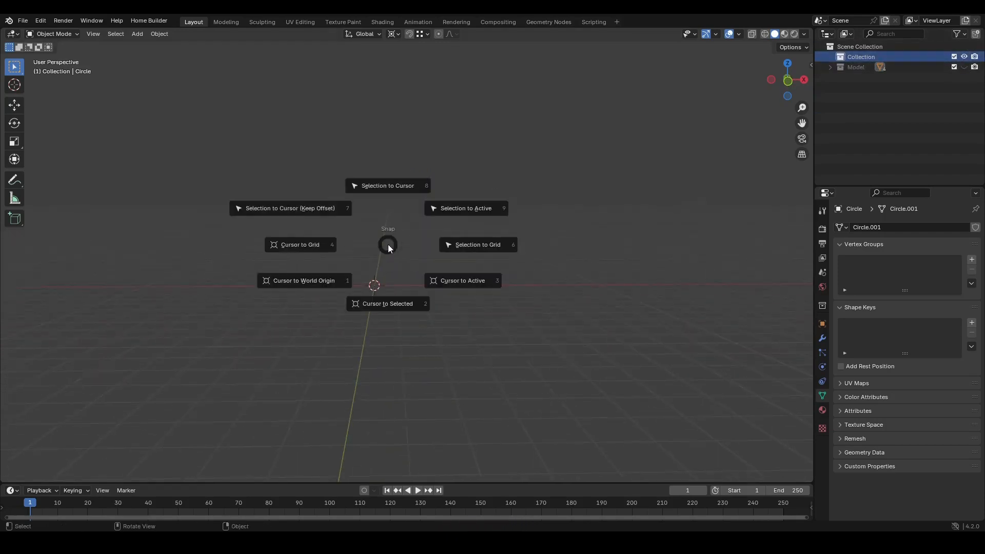
{"action": "left_click", "coordinate": [315, 284]}
{"action": "key", "text": "shift+a"}
{"action": "mouse_move", "coordinate": [386, 269]}
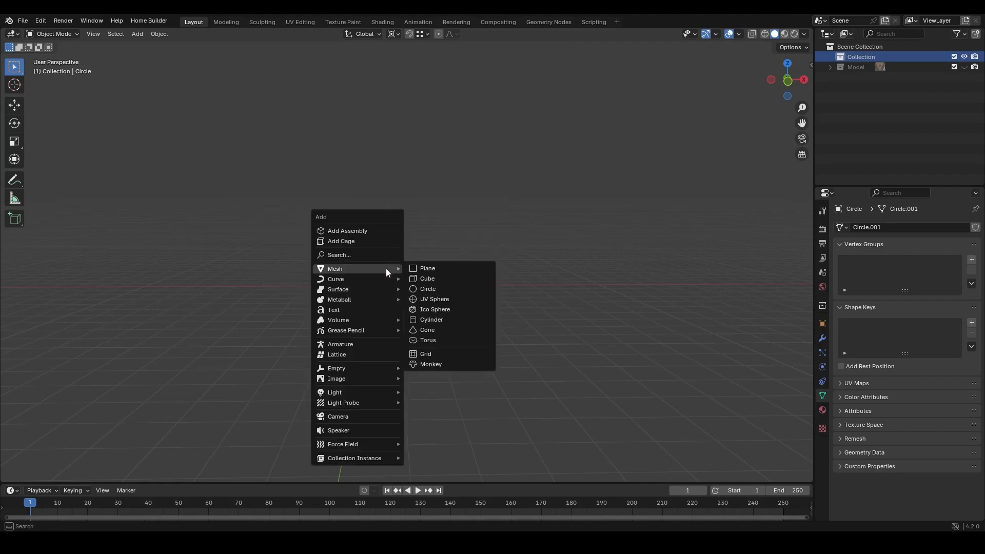
{"action": "left_click", "coordinate": [435, 279]}
- In Edit Mode, flatten the cube by scaling it to 0.04 along Z
{"action": "middle_click_drag", "start_coordinate": [386, 306], "coordinate": [409, 275]}
{"action": "key", "text": "KP_Decimal"}
{"action": "key", "text": "Tab"}
{"action": "key", "text": "s"}
{"action": "key", "text": "z"}
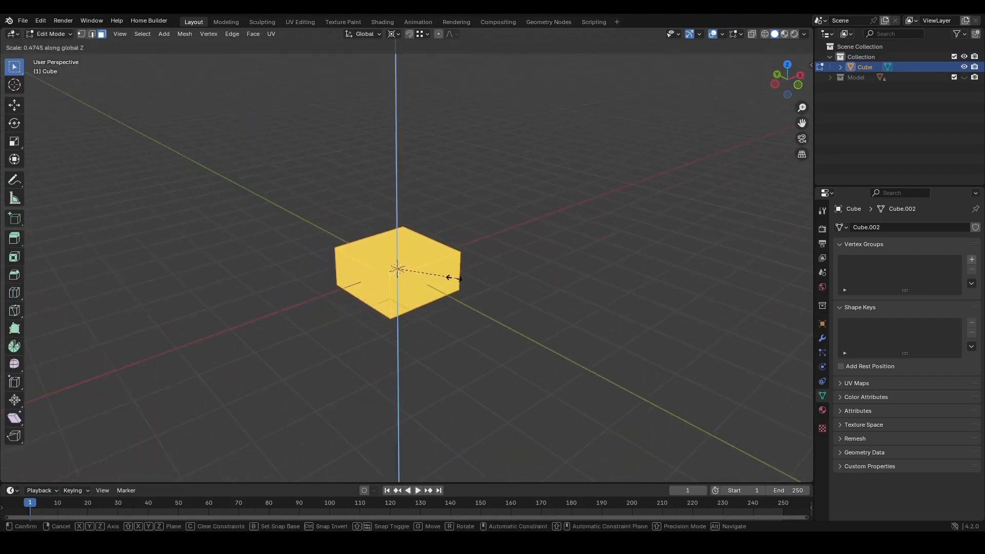
{"action": "left_click", "coordinate": [406, 270]}
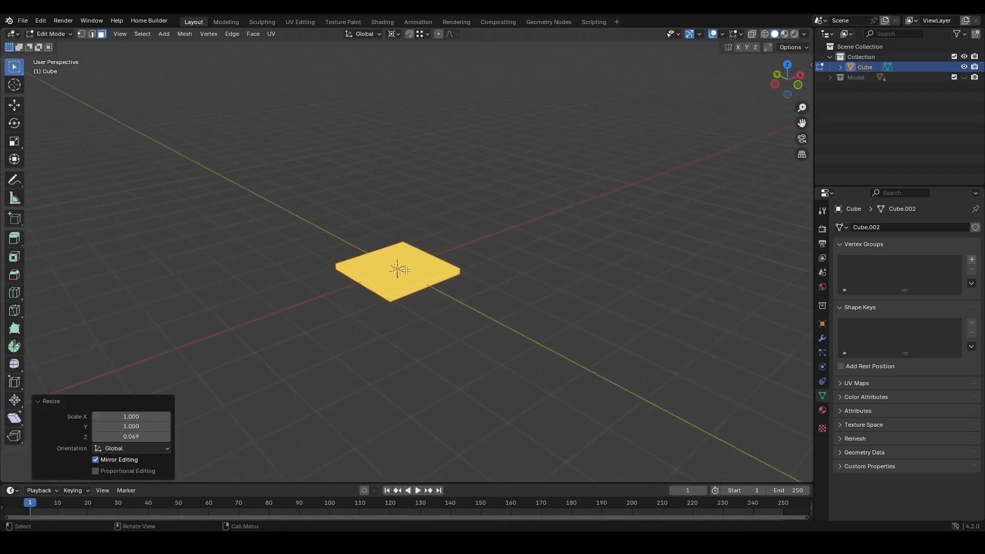
{"action": "left_click", "coordinate": [125, 437]}
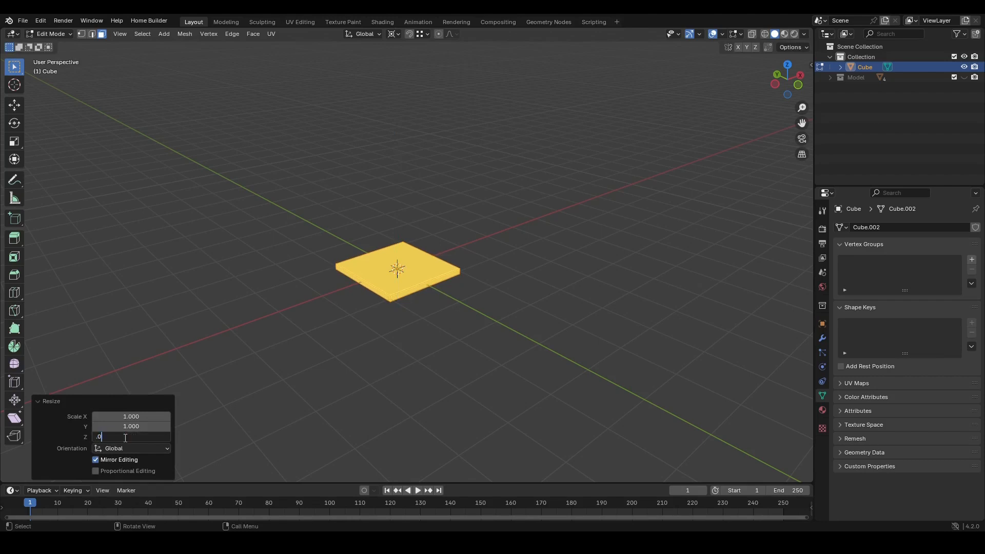
{"action": "key", "text": "Return"}
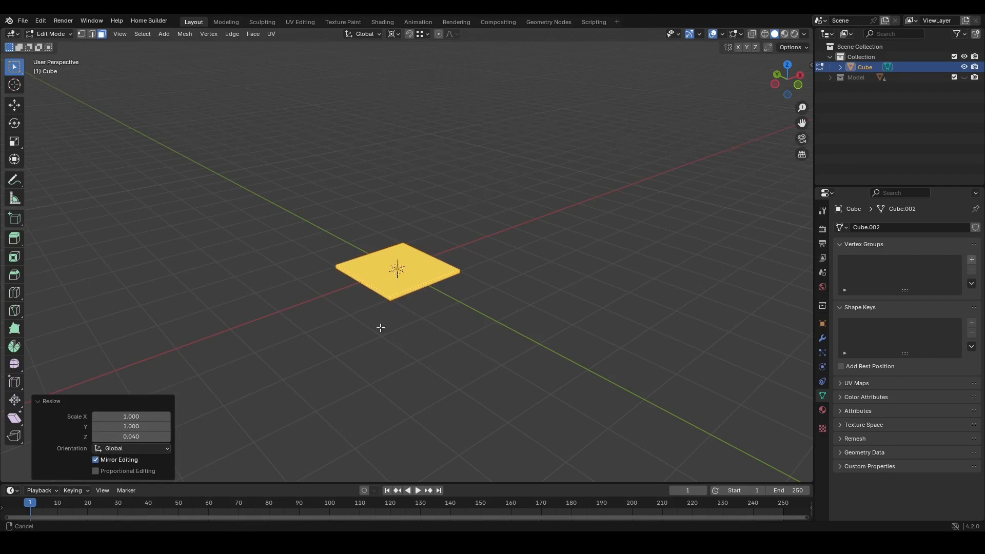
{"action": "middle_click_drag", "start_coordinate": [380, 330], "coordinate": [442, 271]}
{"action": "key", "text": "Tab"}
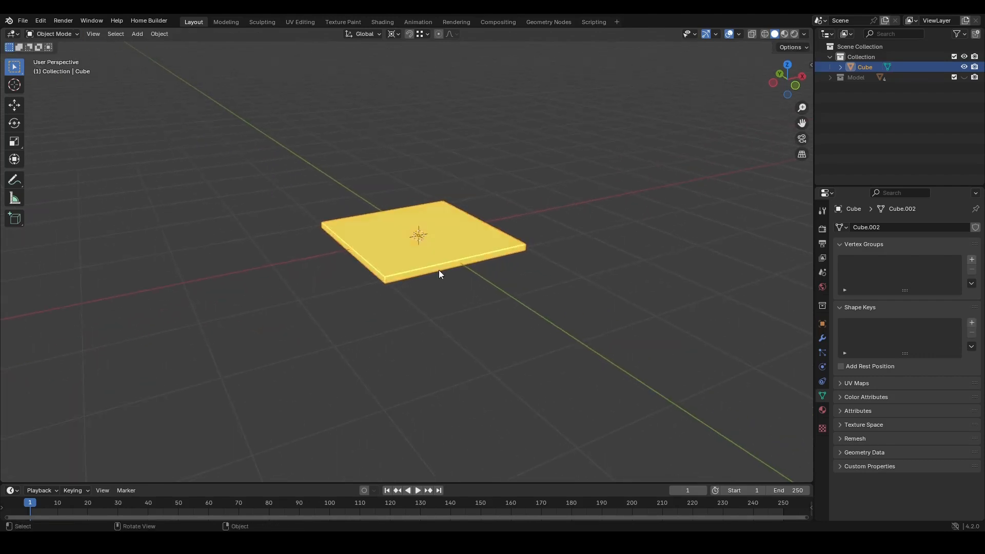
{"action": "key", "text": "Tab"}
{"action": "type", "text": "s7"}
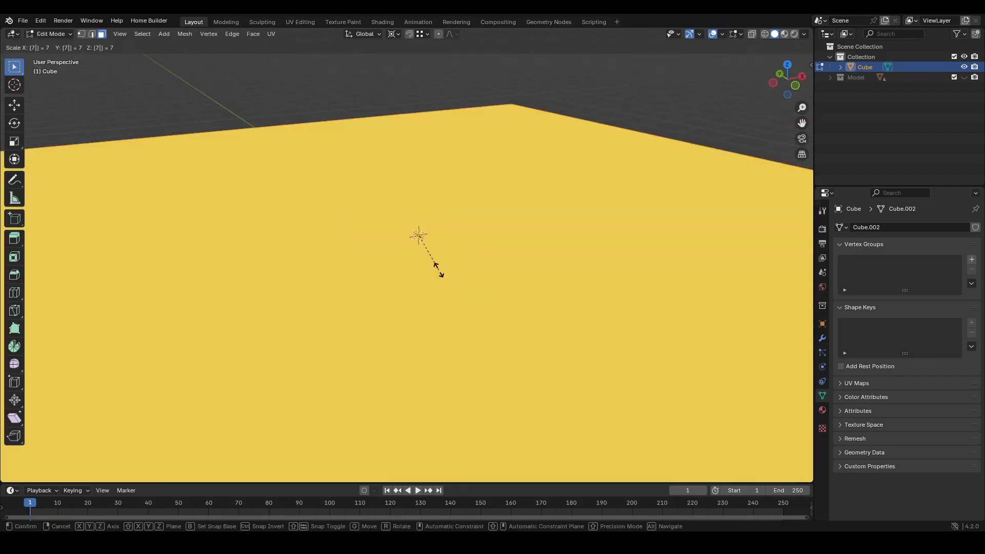
{"action": "key", "text": "Escape"}
- Select the flat plate's end edge in X-ray and extrude it 2 m along X
{"action": "key", "text": "KP_7"}
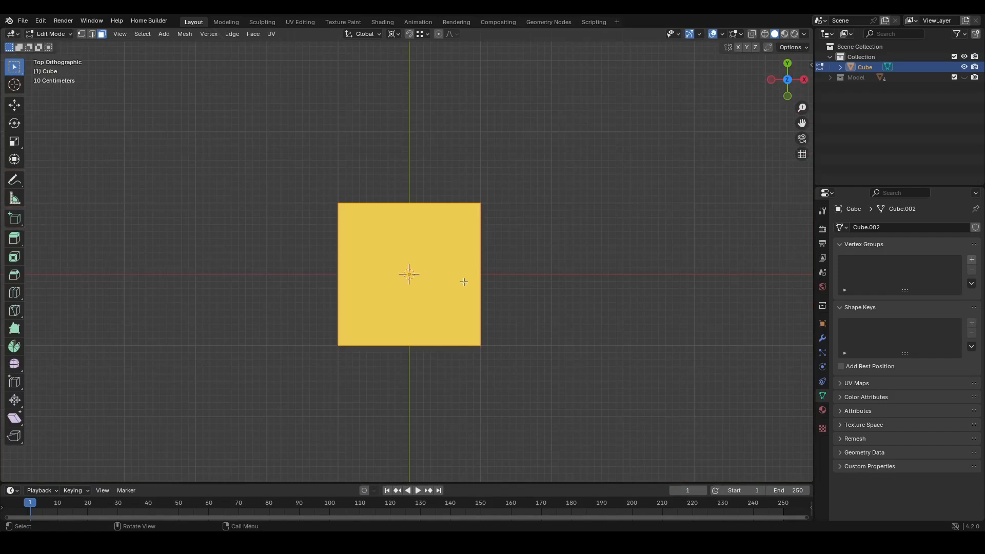
{"action": "middle_click_drag", "start_coordinate": [469, 307], "coordinate": [423, 293], "text": "shift"}
{"action": "key", "text": "alt+z"}
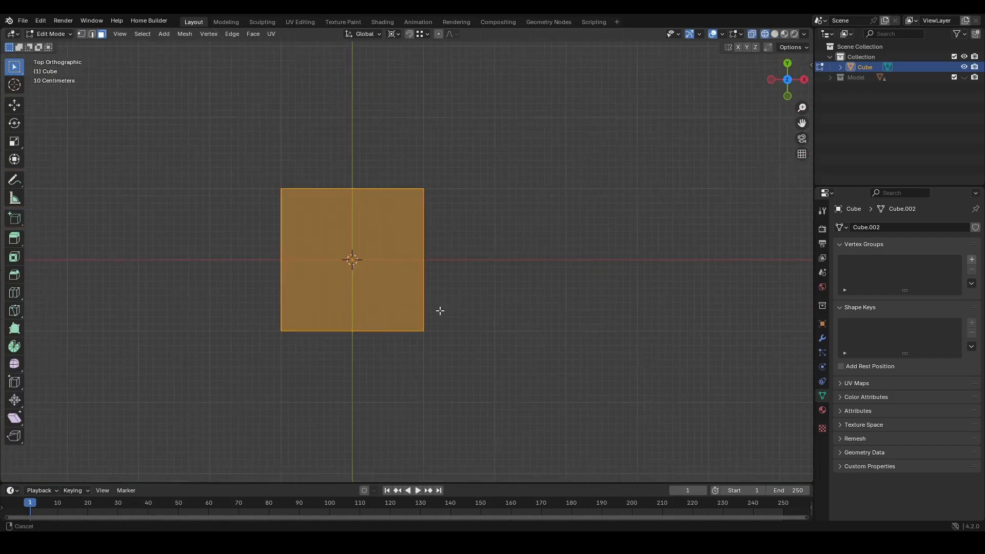
{"action": "key", "text": "Tab"}
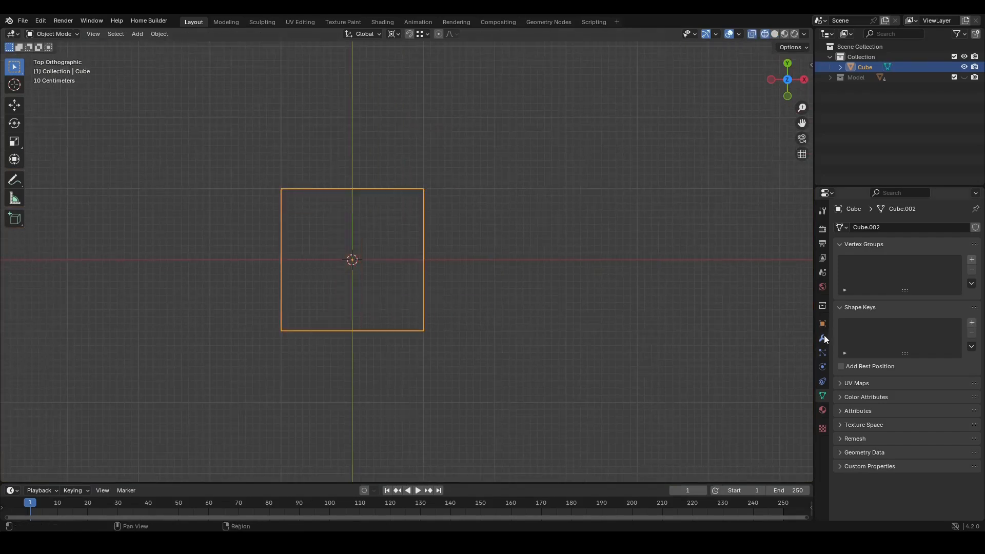
{"action": "middle_click_drag", "start_coordinate": [363, 310], "coordinate": [395, 279]}
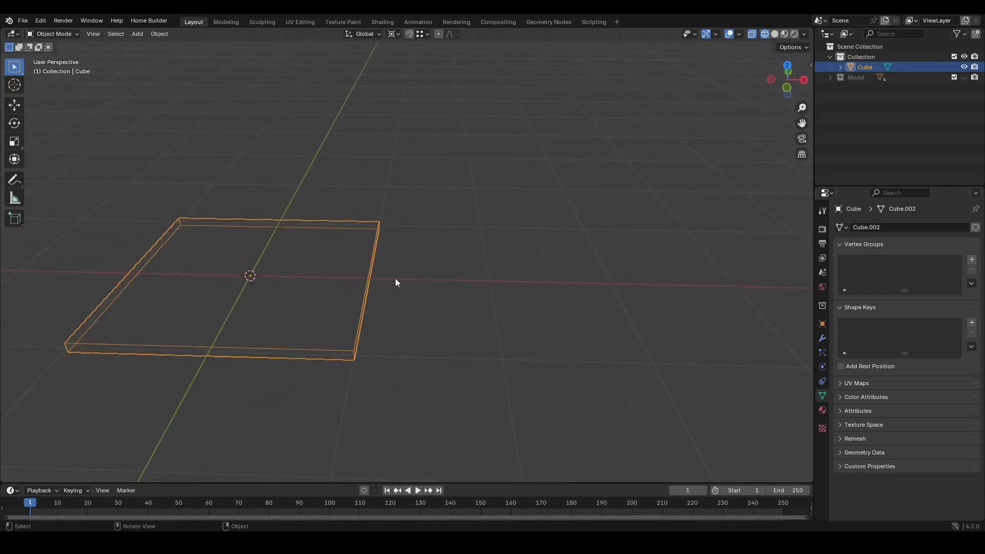
{"action": "key", "text": "Tab"}
{"action": "left_click_drag", "start_coordinate": [397, 272], "coordinate": [350, 291]}
{"action": "scroll", "coordinate": [358, 333], "scroll_direction": "down", "scroll_amount": 3}
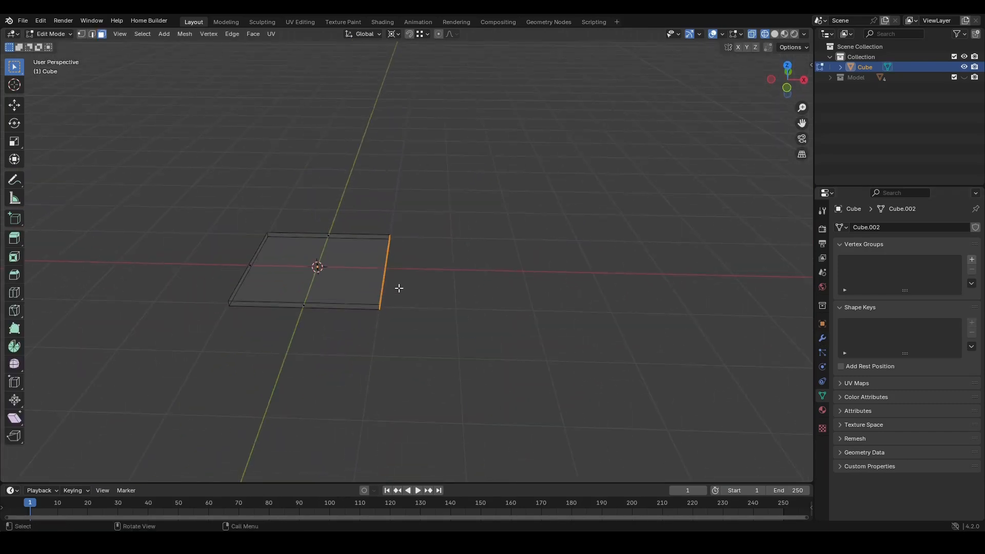
{"action": "key", "text": "e"}
{"action": "key", "text": "x"}
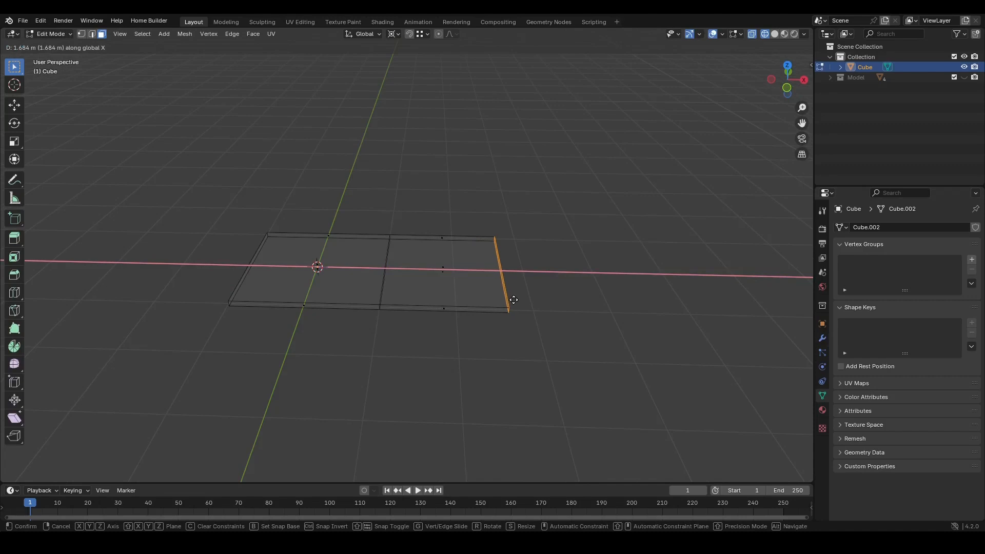
{"action": "type", "text": "2"}
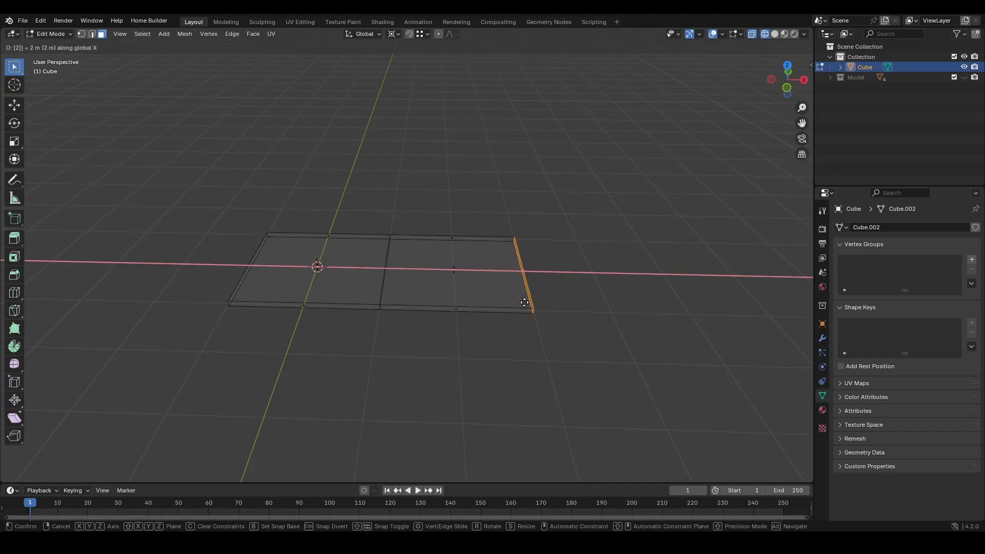
{"action": "key", "text": "Return"}
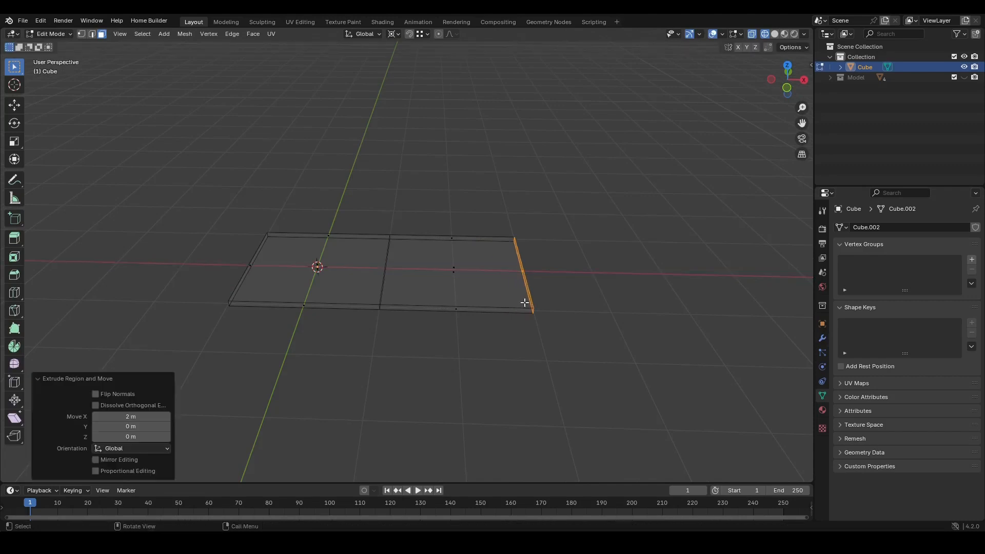
{"action": "type", "text": "ex"}
{"action": "type", "text": "3"}
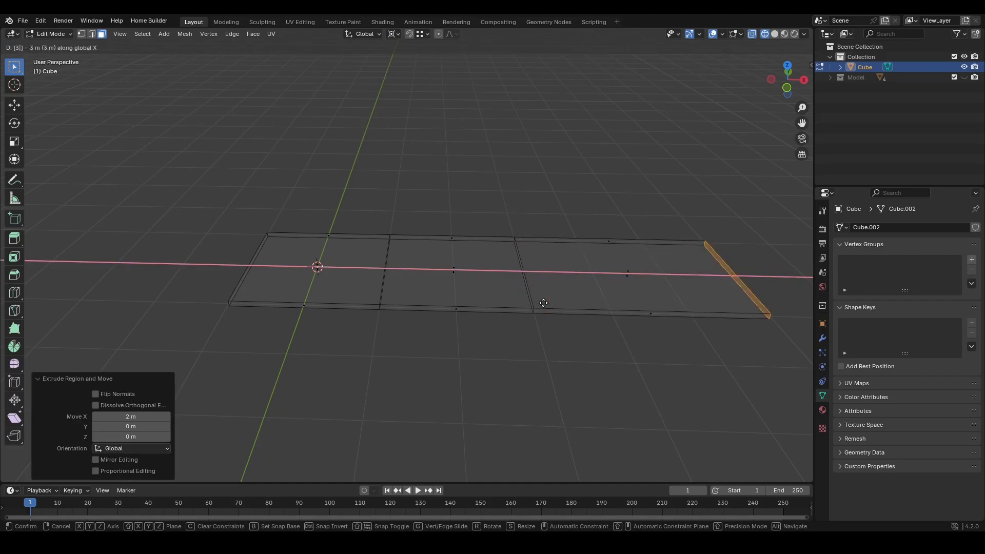
{"action": "key", "text": "Escape"}
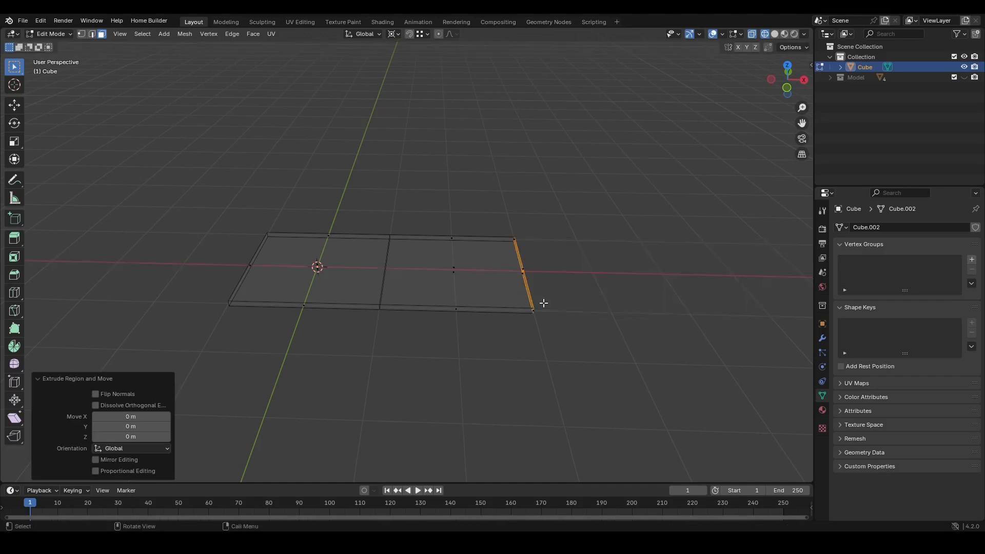
- Extrude the plate's end edge a further 3 m along X
{"action": "key", "text": "e"}
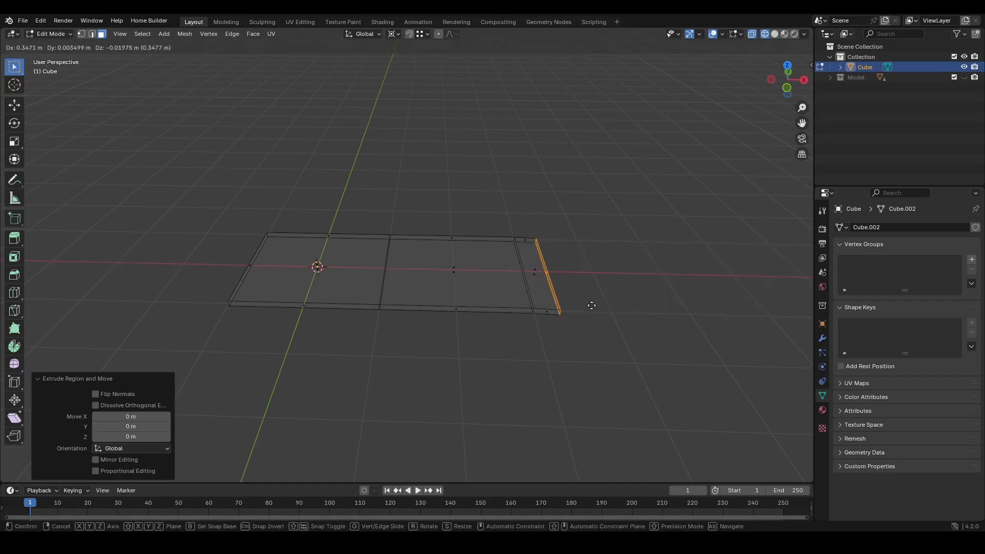
{"action": "type", "text": "x3"}
{"action": "key", "text": "Return"}
- Add a lengthwise loop cut to the plate and slide it close to one long edge
{"action": "key", "text": "Tab"}
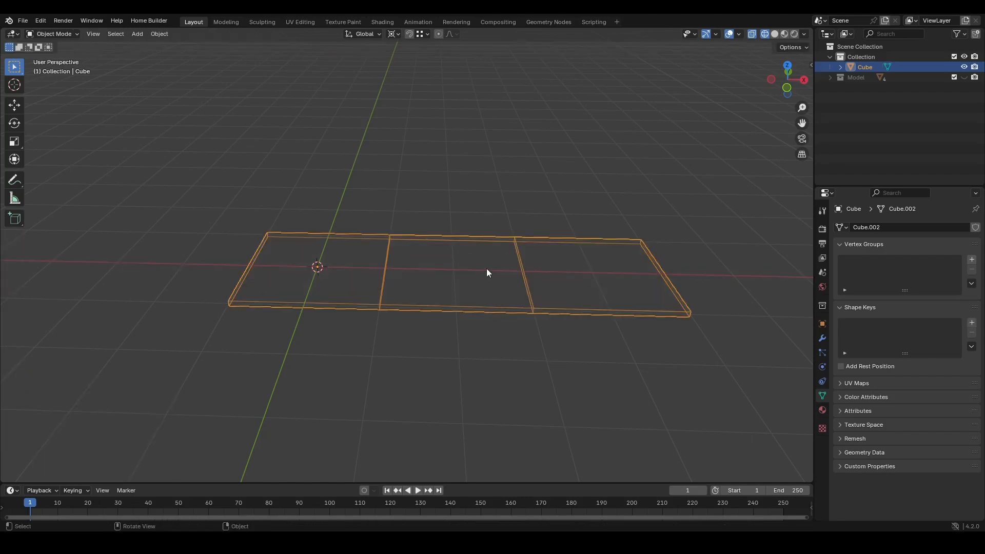
{"action": "middle_click_drag", "start_coordinate": [487, 285], "coordinate": [417, 302]}
{"action": "key", "text": "Tab"}
{"action": "middle_click_drag", "start_coordinate": [387, 359], "coordinate": [387, 330], "text": "ctrl"}
{"action": "middle_click_drag", "start_coordinate": [387, 330], "coordinate": [428, 284]}
{"action": "key", "text": "ctrl+r"}
{"action": "left_click", "coordinate": [395, 328]}
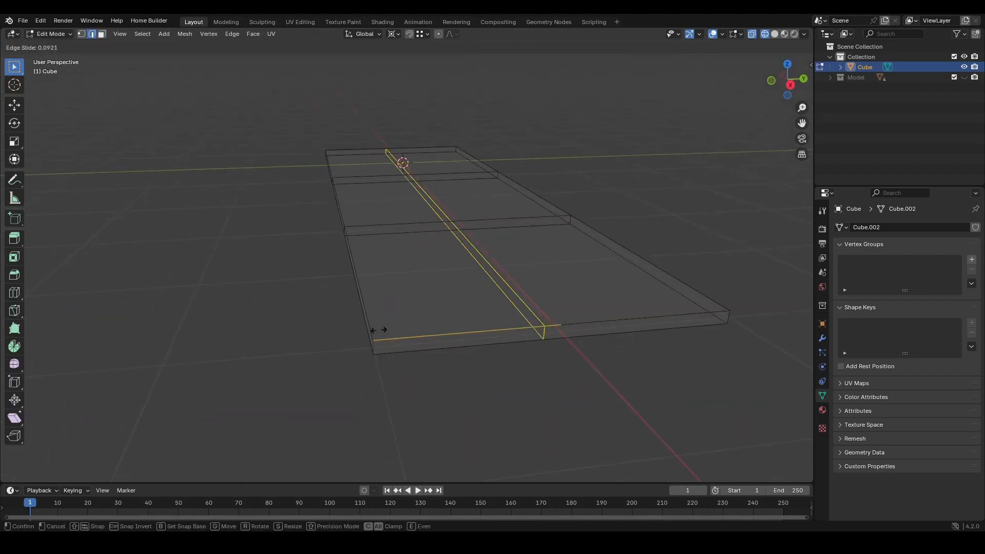
{"action": "left_click", "coordinate": [236, 334]}
{"action": "middle_click_drag", "start_coordinate": [358, 349], "coordinate": [475, 297]}
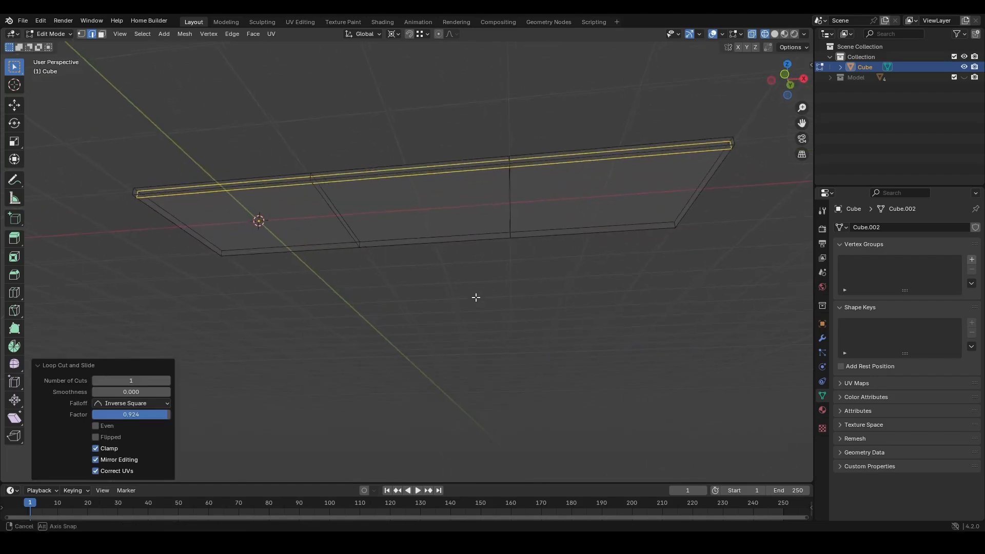
- In solid shading, add another lengthwise loop cut and slide it close to the plate's opposite long edge
{"action": "key", "text": "3"}
{"action": "key", "text": "z"}
{"action": "left_click", "coordinate": [524, 255]}
{"action": "left_click", "coordinate": [584, 194]}
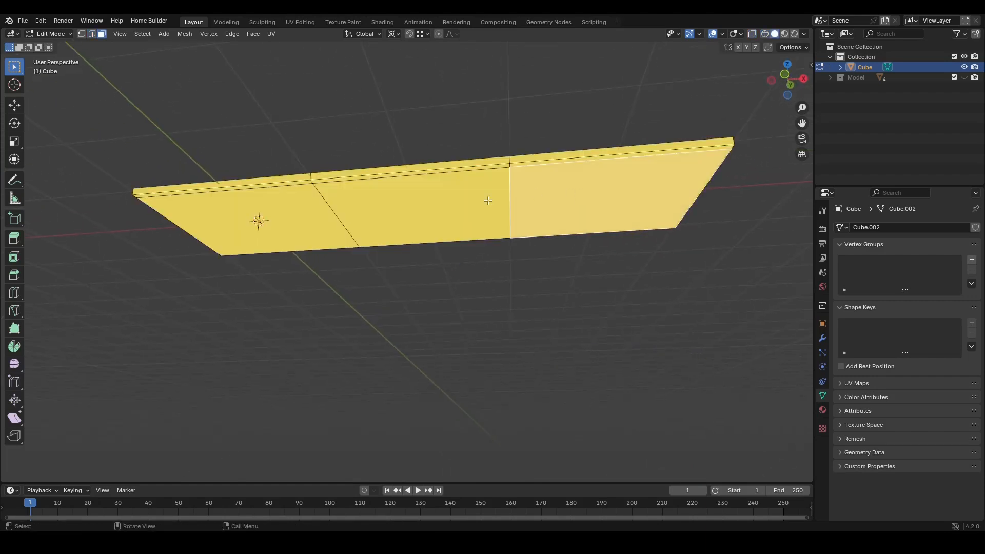
{"action": "left_click", "coordinate": [442, 206], "text": "shift"}
{"action": "left_click", "coordinate": [289, 222], "text": "shift"}
{"action": "middle_click_drag", "start_coordinate": [353, 225], "coordinate": [505, 209], "text": "ctrl"}
{"action": "middle_click_drag", "start_coordinate": [504, 209], "coordinate": [531, 192], "text": "ctrl"}
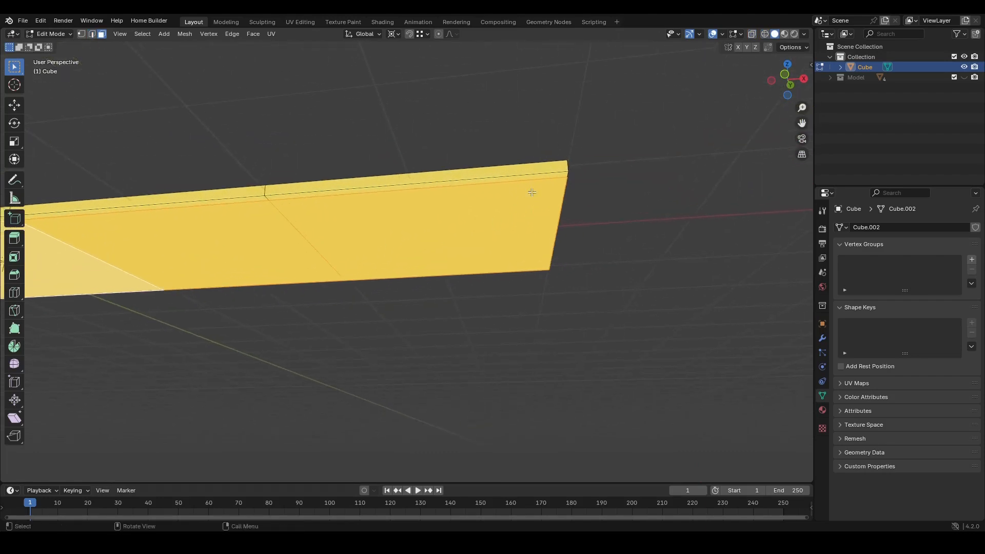
{"action": "key", "text": "ctrl+r"}
{"action": "left_click", "coordinate": [533, 174]}
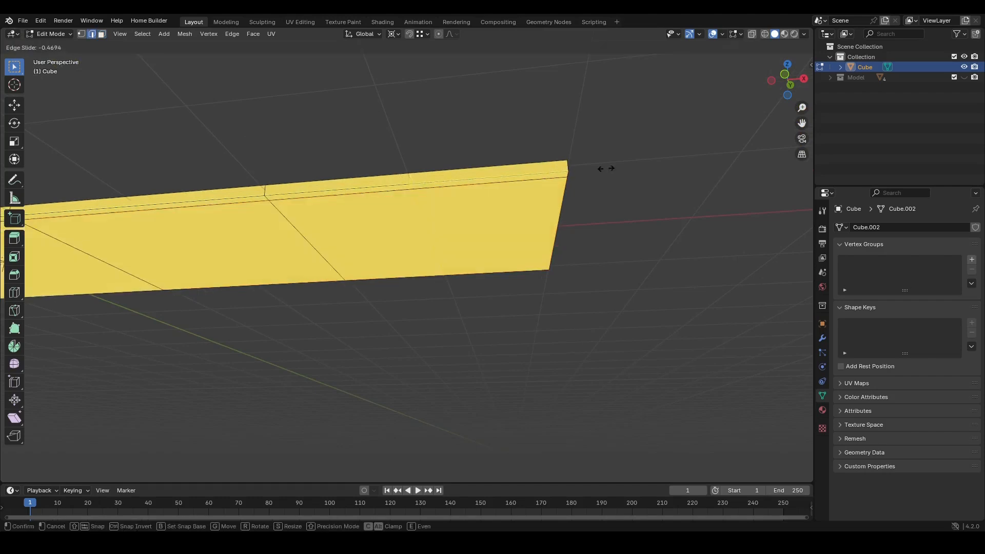
{"action": "left_click", "coordinate": [679, 161]}
- Bevel the two seam edges running across the plate to about 0.015 m width
{"action": "middle_click_drag", "start_coordinate": [251, 194], "coordinate": [311, 198]}
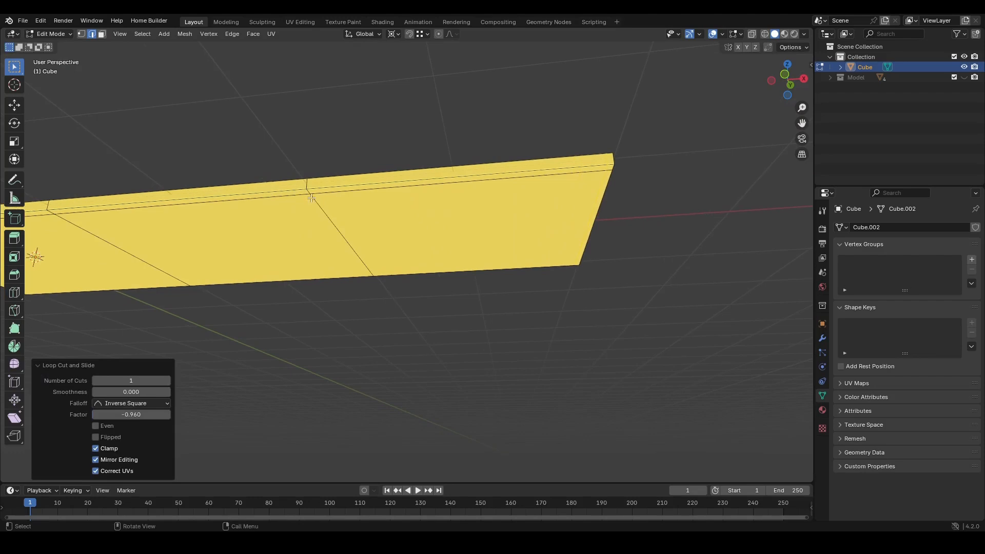
{"action": "left_click", "coordinate": [322, 215], "text": "alt"}
{"action": "middle_click_drag", "start_coordinate": [228, 220], "coordinate": [349, 214], "text": "shift"}
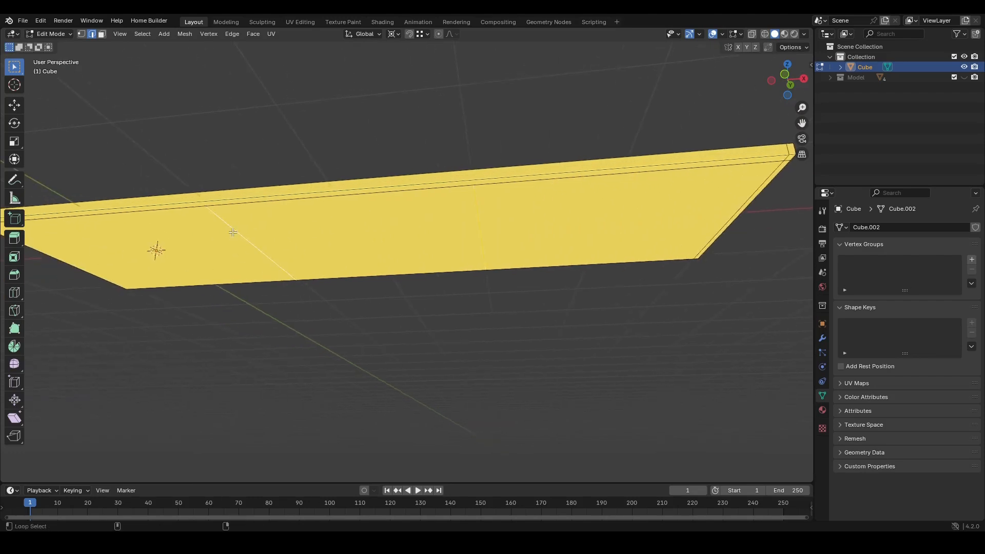
{"action": "key", "text": "ctrl+b"}
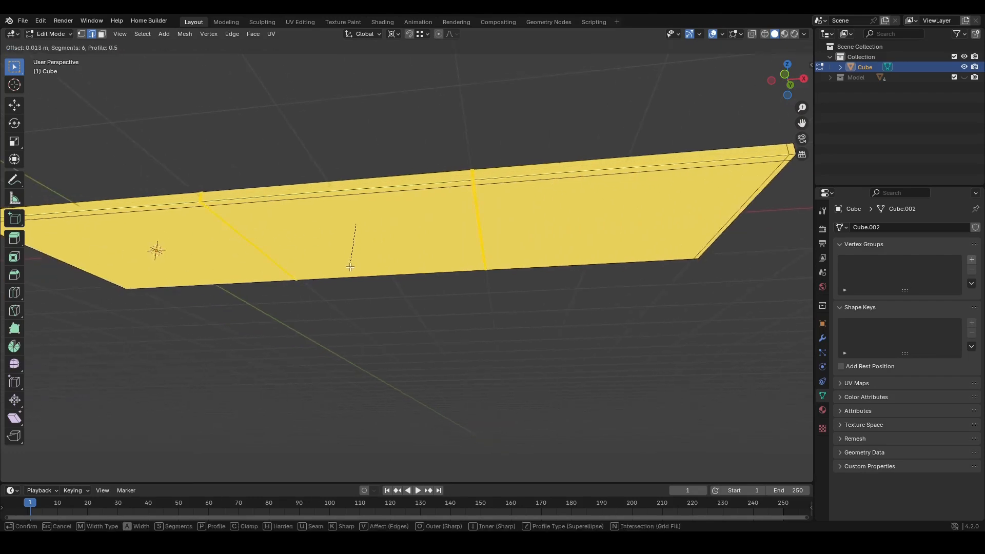
{"action": "left_click", "coordinate": [346, 272]}
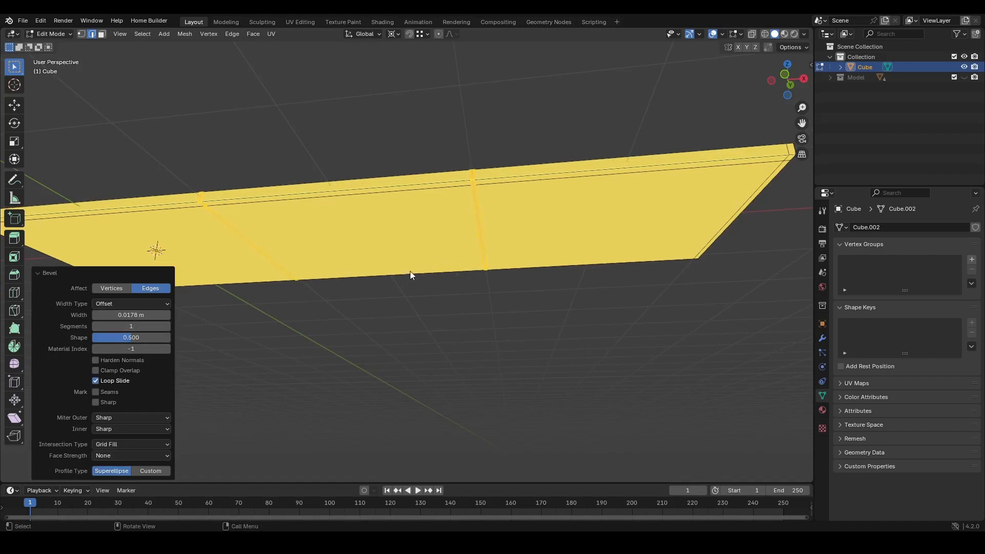
{"action": "middle_click_drag", "start_coordinate": [411, 272], "coordinate": [379, 271], "text": "ctrl"}
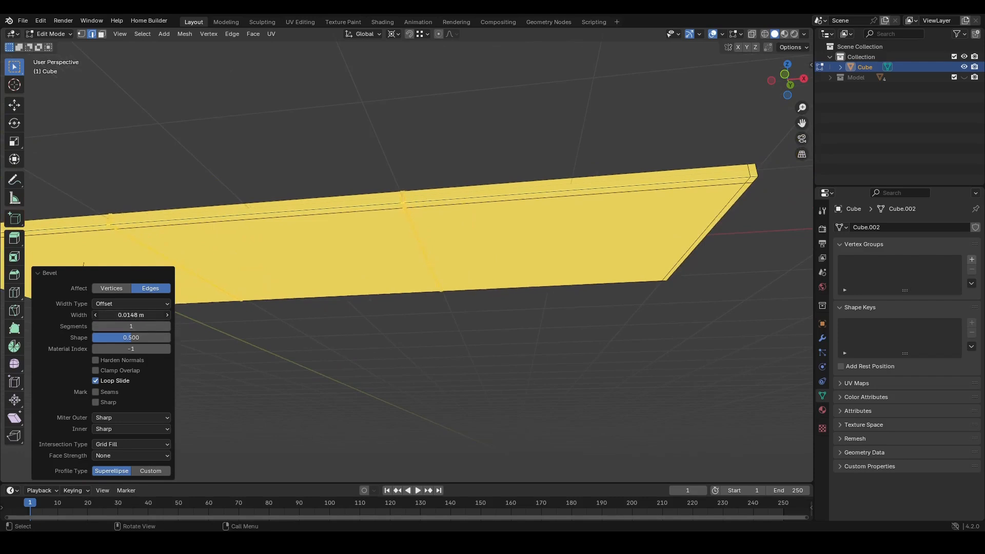
- Try extruding the selected plate faces along Z and undo the extrusion
{"action": "key", "text": "3"}
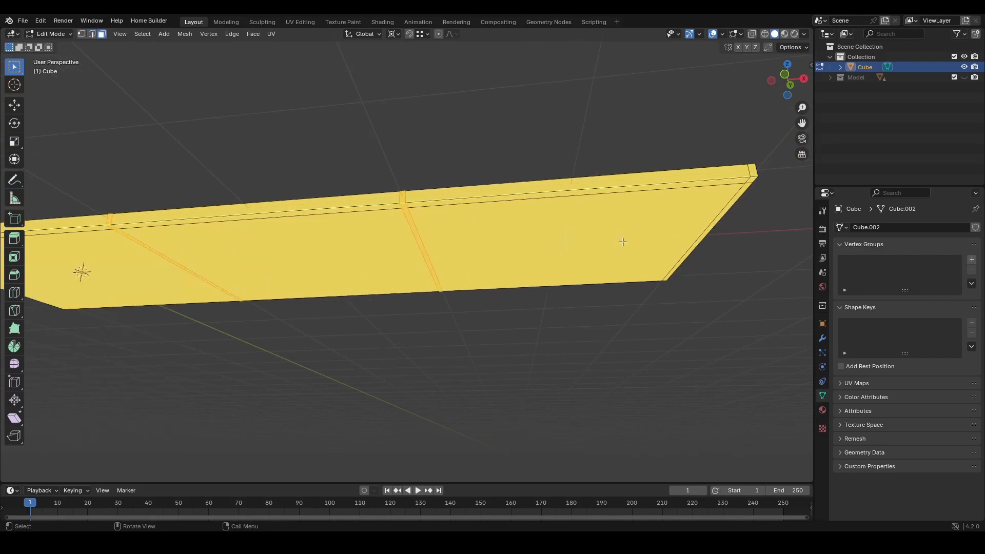
{"action": "left_click", "coordinate": [597, 233]}
{"action": "middle_click_drag", "start_coordinate": [467, 248], "coordinate": [559, 222], "text": "shift"}
{"action": "left_click", "coordinate": [405, 208], "text": "shift"}
{"action": "left_click", "coordinate": [184, 243], "text": "shift"}
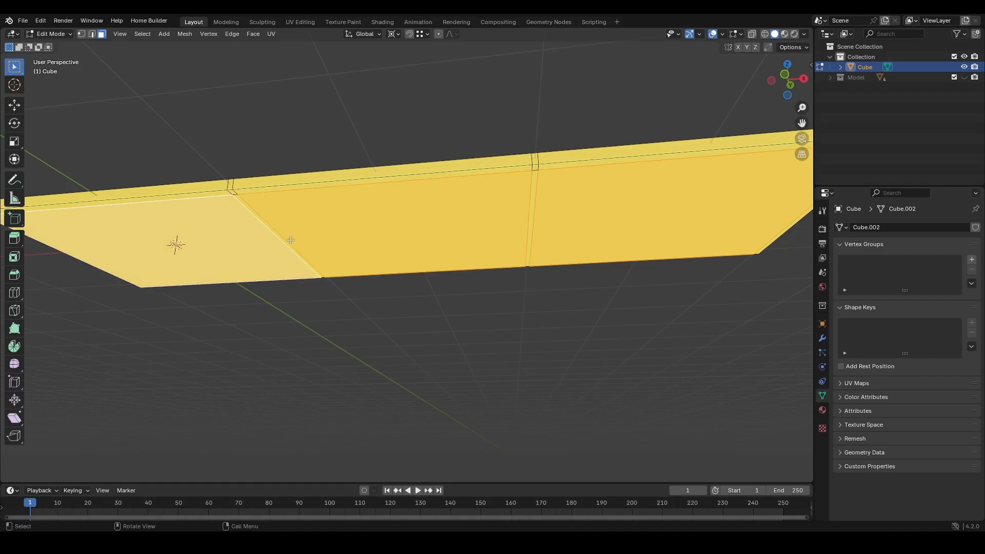
{"action": "left_click", "coordinate": [255, 213], "text": "shift"}
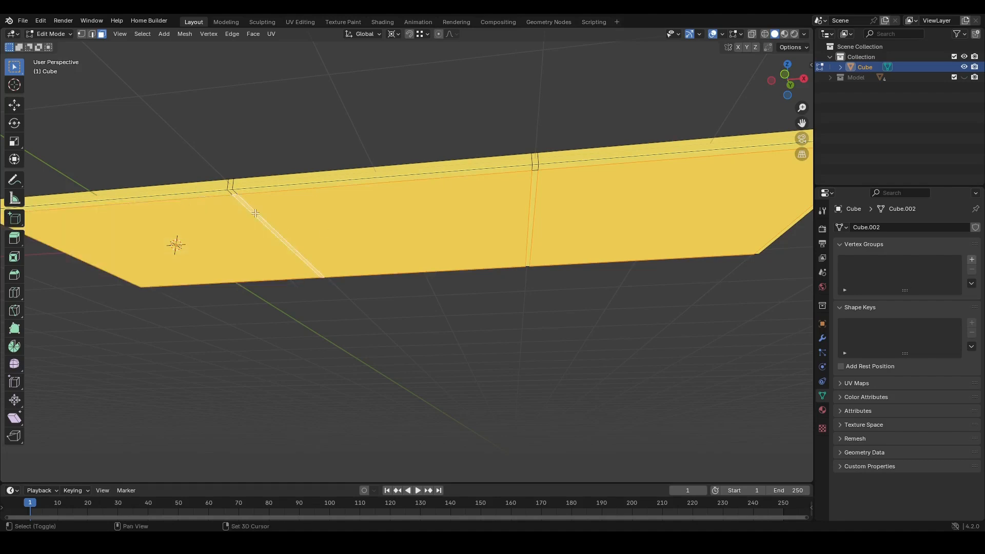
{"action": "left_click", "coordinate": [533, 207], "text": "shift"}
{"action": "key", "text": "e"}
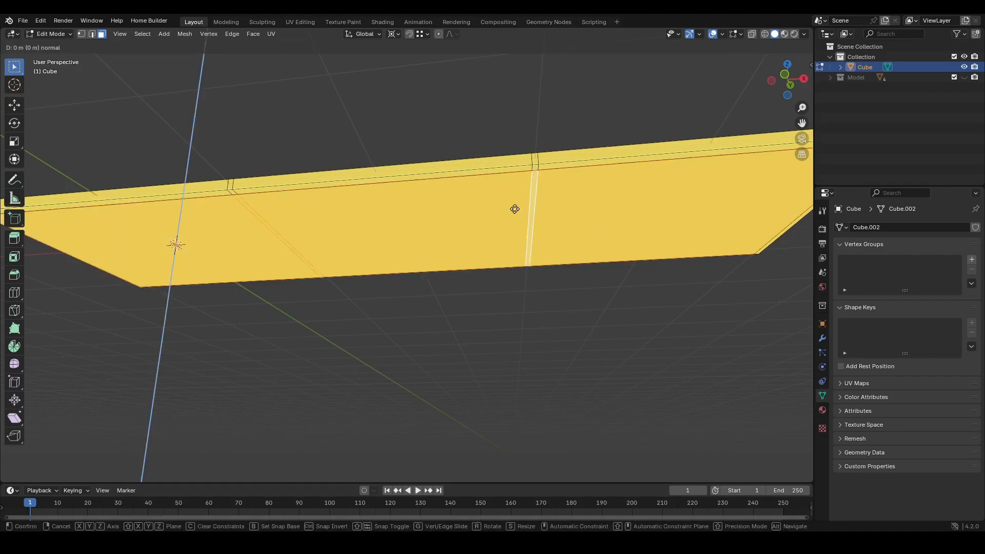
{"action": "key", "text": "z"}
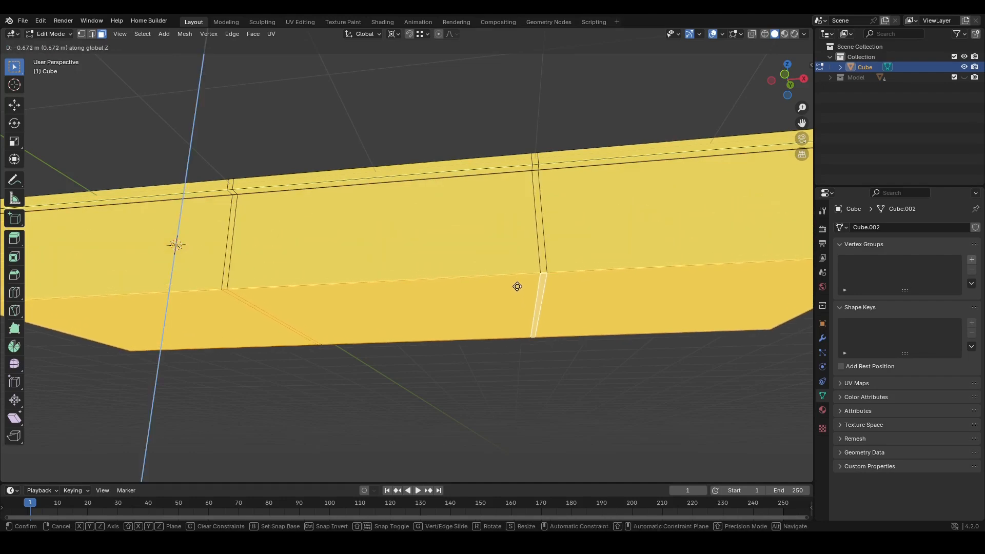
{"action": "type", "text": "0"}
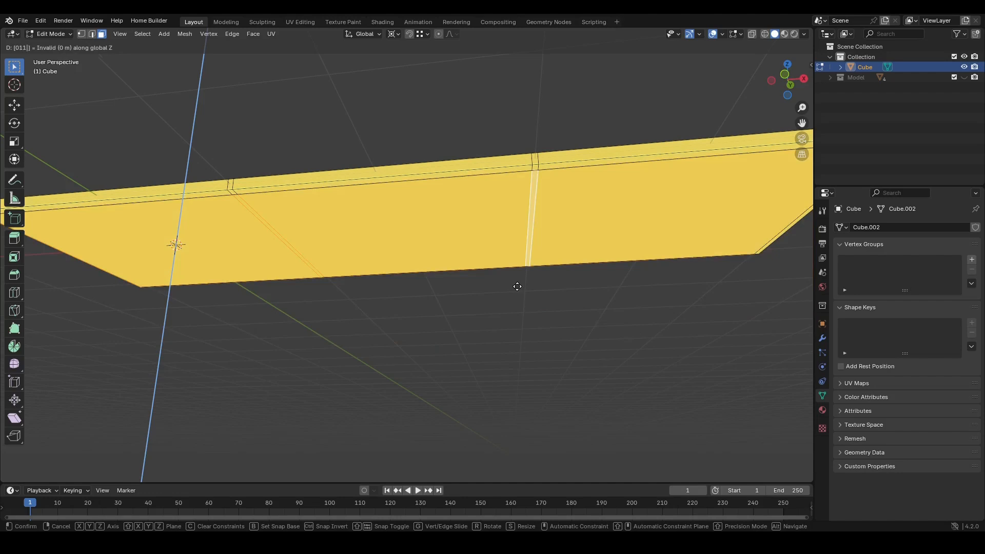
{"action": "key", "text": "Return"}
{"action": "scroll", "coordinate": [519, 289], "scroll_direction": "down", "scroll_amount": 3}
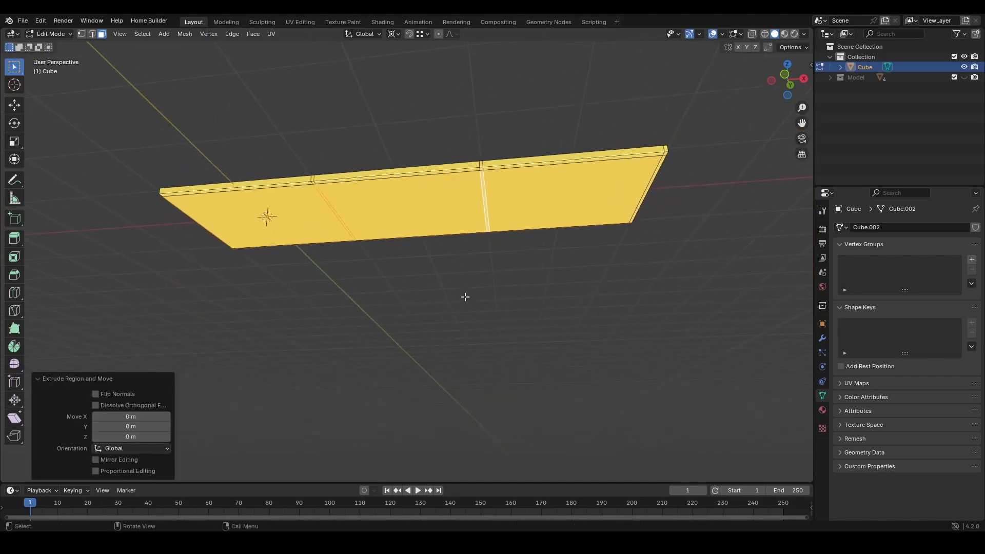
{"action": "key", "text": "ctrl+z"}
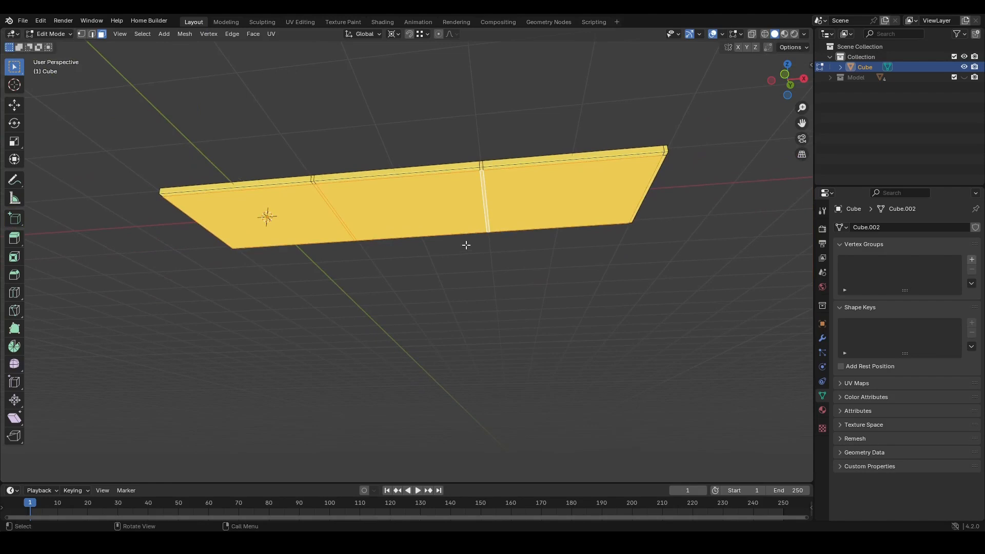
- Extrude the selected plate faces 2 m along their normal to form the backdrop box
{"action": "key", "text": "e"}
{"action": "right_click", "coordinate": [464, 286]}
{"action": "key", "text": "e"}
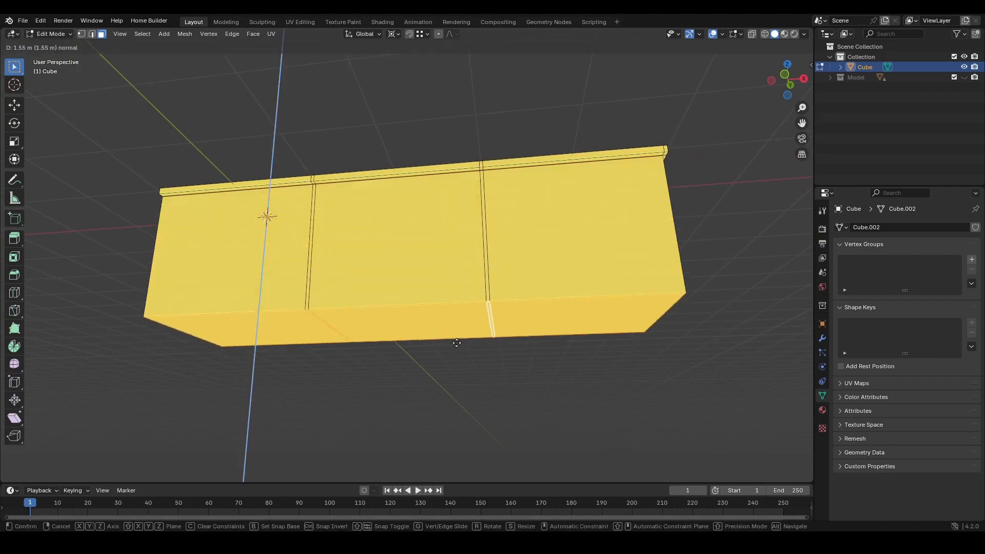
{"action": "left_click", "coordinate": [452, 372]}
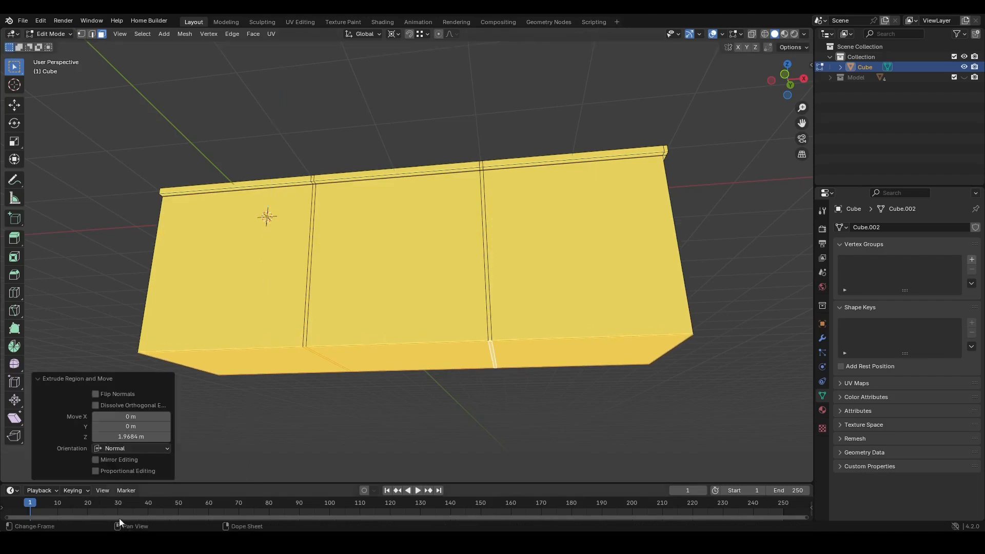
{"action": "left_click", "coordinate": [131, 437]}
{"action": "type", "text": "2"}
{"action": "key", "text": "Return"}
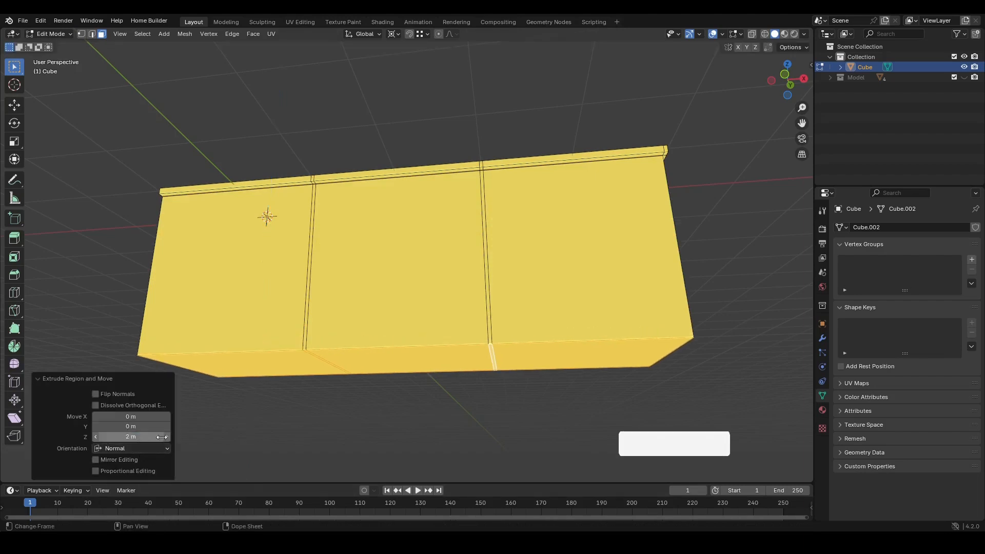
- Examine the extruded box in Object Mode from closer angles
{"action": "middle_click_drag", "start_coordinate": [395, 257], "coordinate": [395, 328]}
{"action": "key", "text": "Tab"}
{"action": "scroll", "coordinate": [482, 308], "scroll_direction": "up", "scroll_amount": 1}
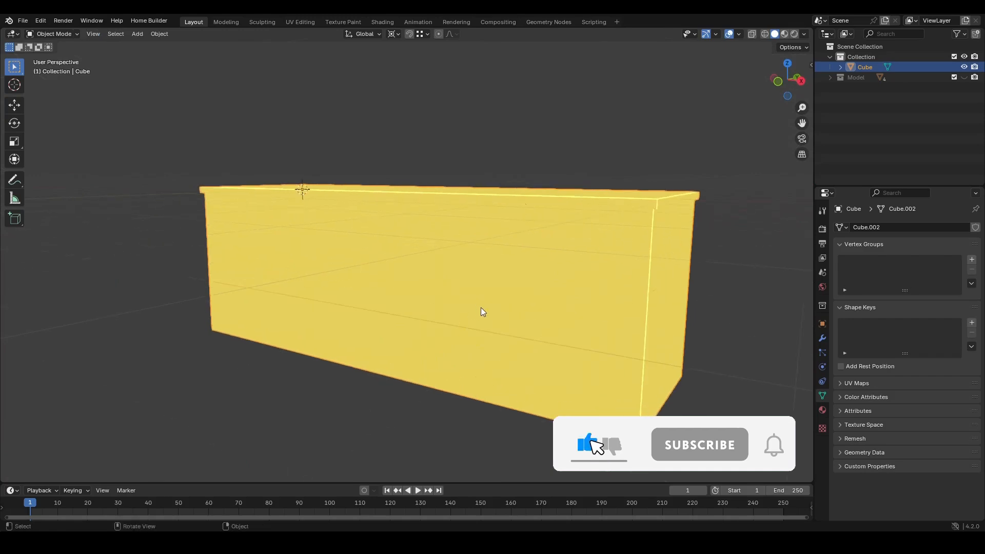
{"action": "mouse_move", "coordinate": [482, 307]}
{"action": "middle_mouse_down"}
{"action": "mouse_move", "coordinate": [431, 341]}
{"action": "mouse_move", "coordinate": [473, 307]}
{"action": "mouse_move", "coordinate": [457, 304]}
{"action": "middle_mouse_up"}
{"action": "scroll", "coordinate": [433, 341], "scroll_direction": "up", "scroll_amount": 1}
{"action": "key", "text": "z"}
{"action": "left_click", "coordinate": [654, 298]}
{"action": "scroll", "coordinate": [537, 276], "scroll_direction": "up", "scroll_amount": 1}
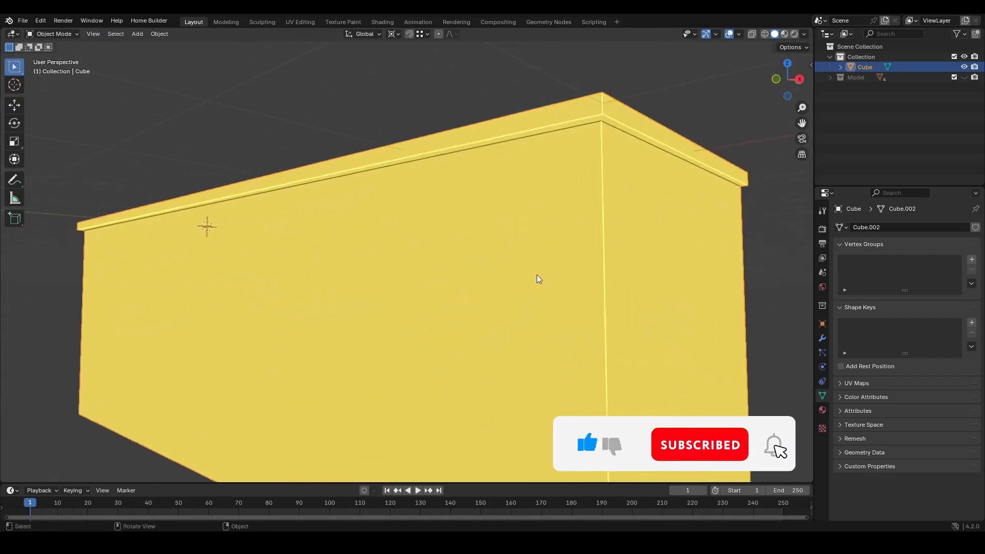
{"action": "middle_click_drag", "start_coordinate": [537, 275], "coordinate": [499, 308], "text": "shift"}
- Add a horizontal loop cut around the box's walls in wireframe and slide it up near the top
{"action": "key", "text": "Tab"}
{"action": "key", "text": "z"}
{"action": "left_click", "coordinate": [365, 325]}
{"action": "middle_click_drag", "start_coordinate": [365, 325], "coordinate": [411, 303], "text": "ctrl"}
{"action": "key", "text": "z"}
{"action": "left_click", "coordinate": [503, 308]}
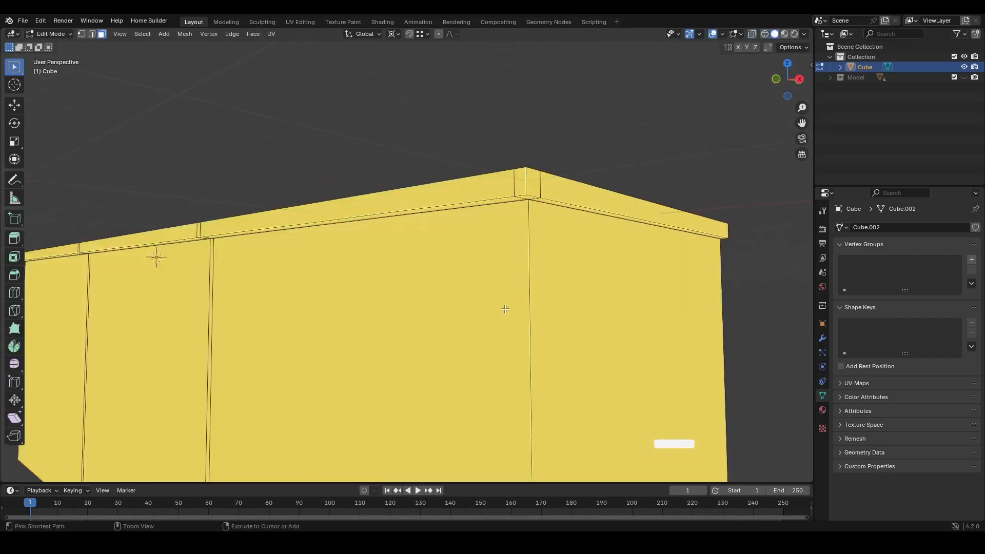
{"action": "middle_click_drag", "start_coordinate": [506, 307], "coordinate": [538, 271], "text": "ctrl"}
{"action": "middle_click_drag", "start_coordinate": [537, 271], "coordinate": [461, 316], "text": "shift"}
{"action": "middle_click_drag", "start_coordinate": [461, 317], "coordinate": [489, 280], "text": "ctrl"}
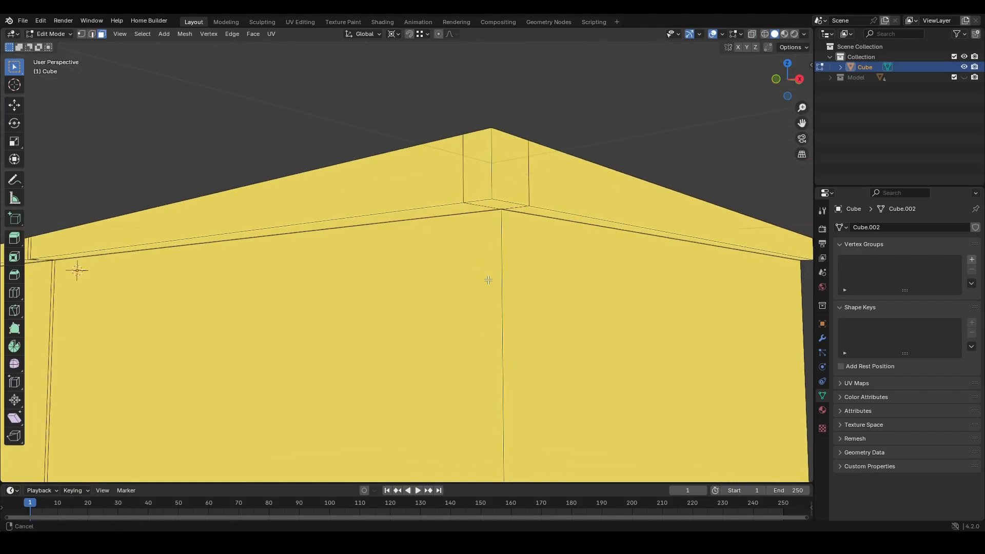
{"action": "key", "text": "ctrl+r"}
{"action": "left_click", "coordinate": [503, 248]}
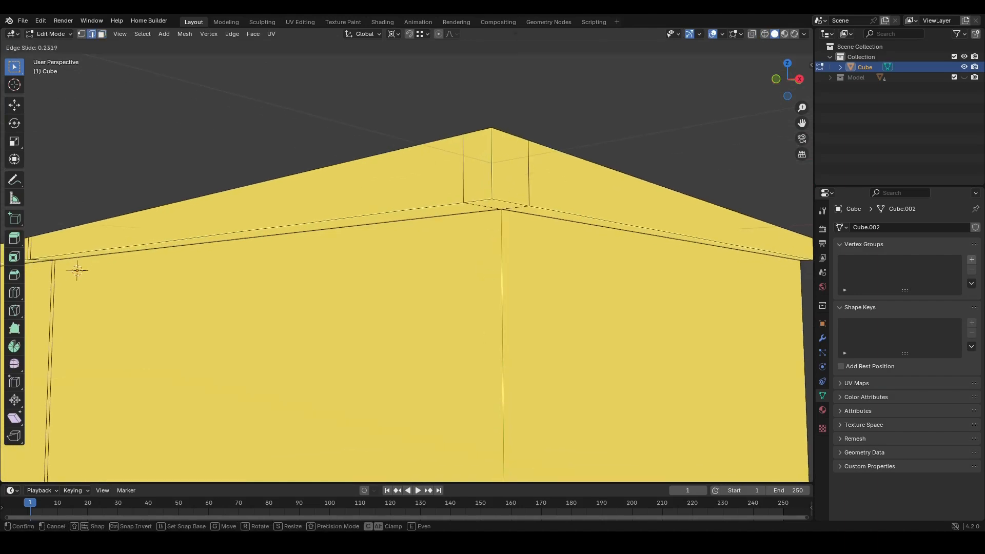
{"action": "right_click", "coordinate": [495, 319]}
{"action": "key", "text": "z"}
{"action": "left_click", "coordinate": [274, 318]}
{"action": "mouse_move", "coordinate": [509, 334]}
{"action": "middle_mouse_down", "text": "ctrl"}
{"action": "mouse_move", "coordinate": [500, 384]}
{"action": "mouse_move", "coordinate": [471, 439]}
{"action": "middle_mouse_up", "text": "ctrl"}
{"action": "key", "text": "g"}
{"action": "key", "text": "g"}
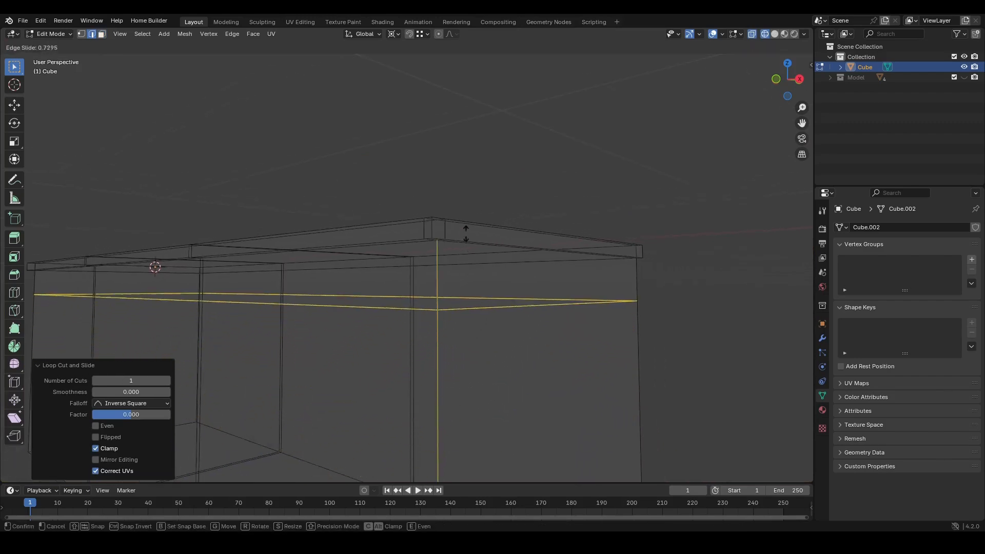
{"action": "left_click", "coordinate": [466, 187]}
- Slide the horizontal loop further up, close to the box's top rim
{"action": "key", "text": "shift+z"}
{"action": "mouse_move", "coordinate": [492, 353]}
{"action": "middle_mouse_down", "text": "ctrl"}
{"action": "mouse_move", "coordinate": [486, 326]}
{"action": "mouse_move", "coordinate": [508, 290]}
{"action": "middle_mouse_up", "text": "ctrl"}
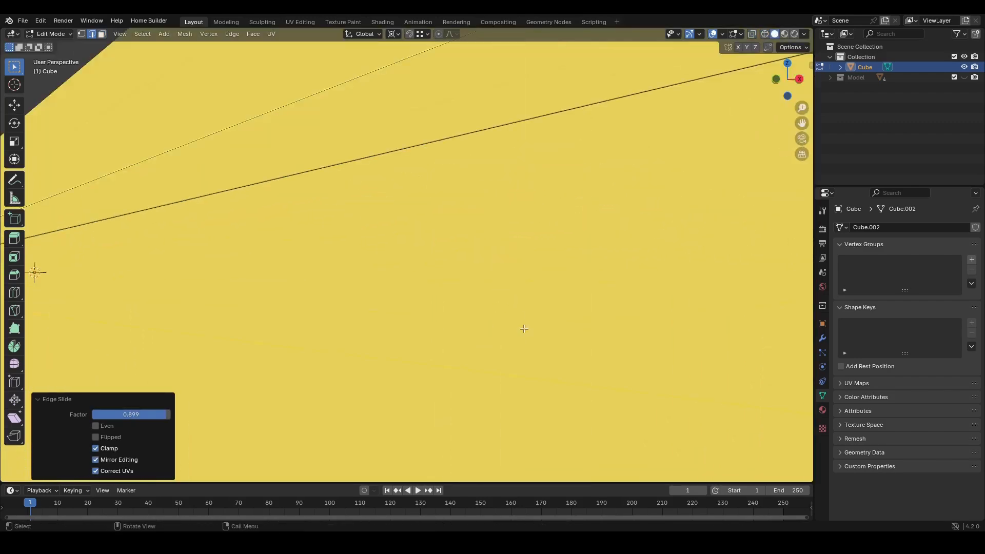
{"action": "middle_click_drag", "start_coordinate": [523, 328], "coordinate": [501, 365], "text": "ctrl"}
{"action": "key", "text": "shift+z"}
{"action": "middle_click_drag", "start_coordinate": [403, 364], "coordinate": [454, 331], "text": "ctrl"}
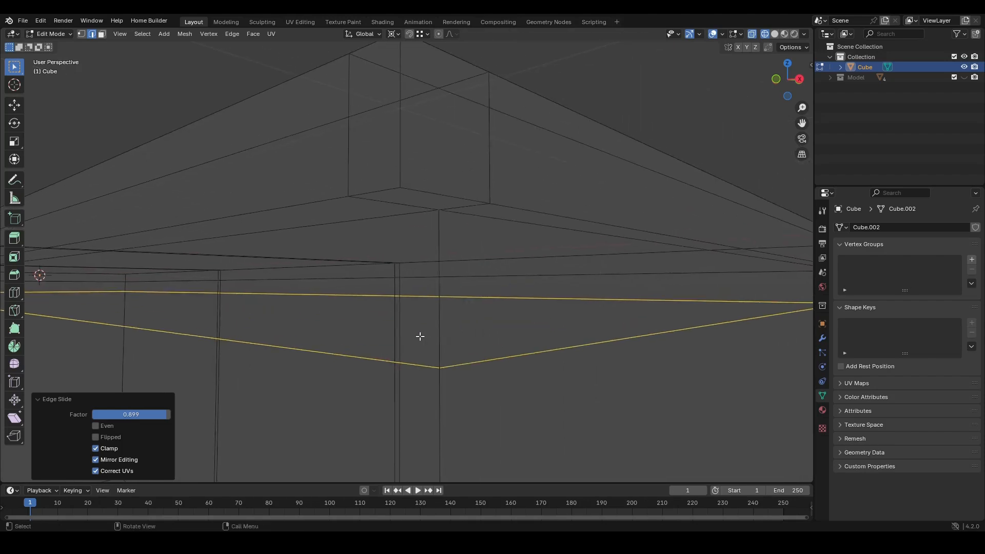
{"action": "key", "text": "z"}
{"action": "left_click", "coordinate": [454, 357]}
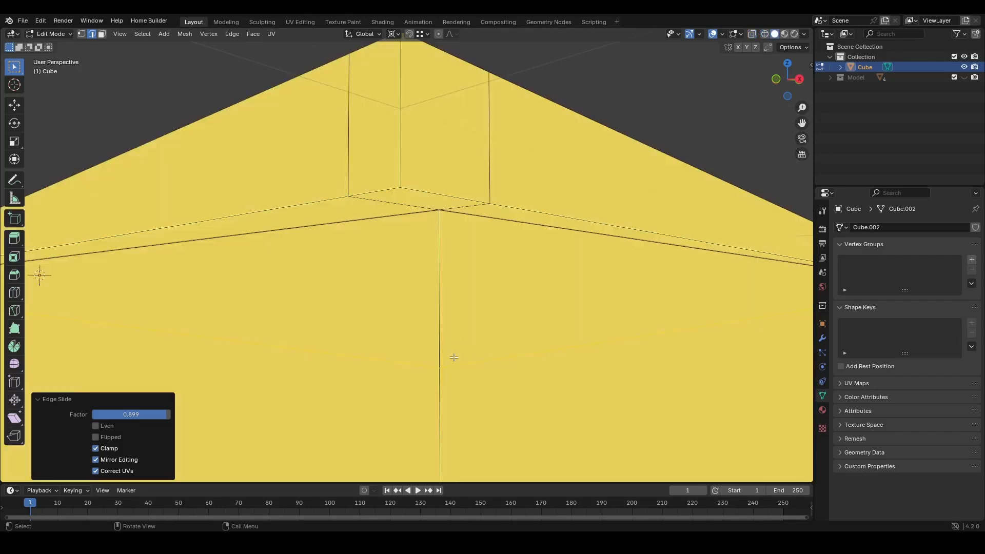
{"action": "key", "text": "g"}
{"action": "key", "text": "g"}
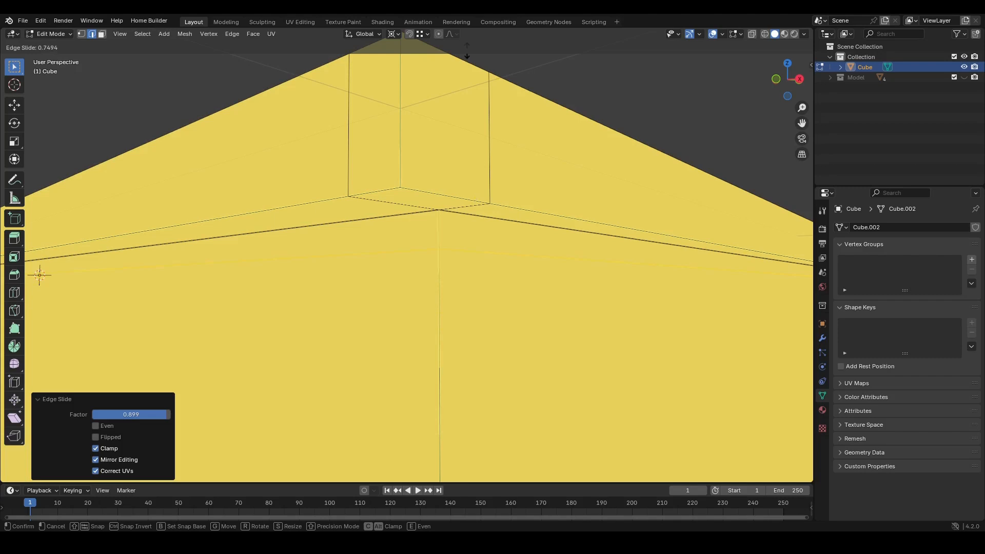
{"action": "left_click", "coordinate": [483, 120]}
- Select the thin face strips along the box's top rim and corners and extrude them along normals about -0.02 m to form grooves
{"action": "middle_click_drag", "start_coordinate": [422, 277], "coordinate": [440, 288]}
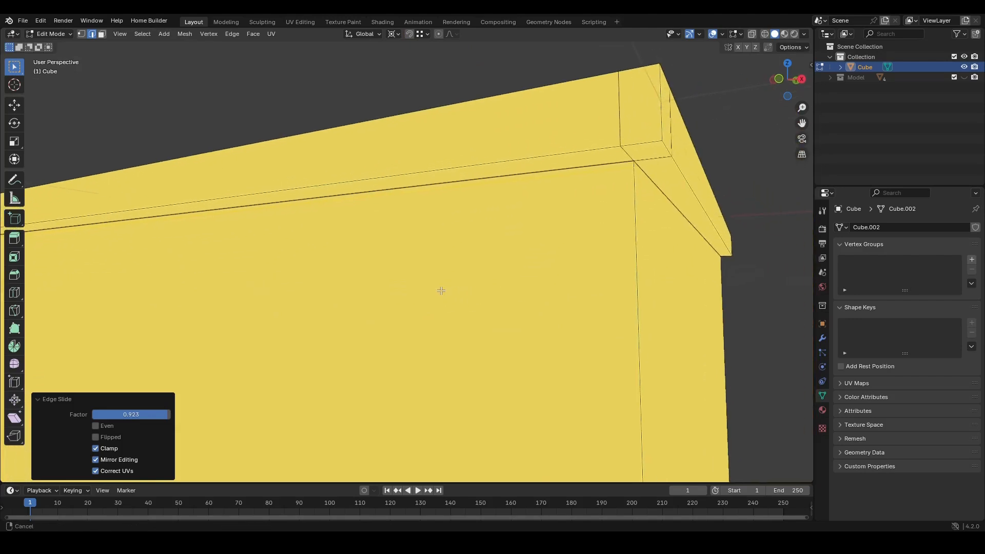
{"action": "left_click", "coordinate": [564, 198]}
{"action": "left_click", "coordinate": [499, 179], "text": "alt"}
{"action": "middle_click_drag", "start_coordinate": [499, 178], "coordinate": [651, 234]}
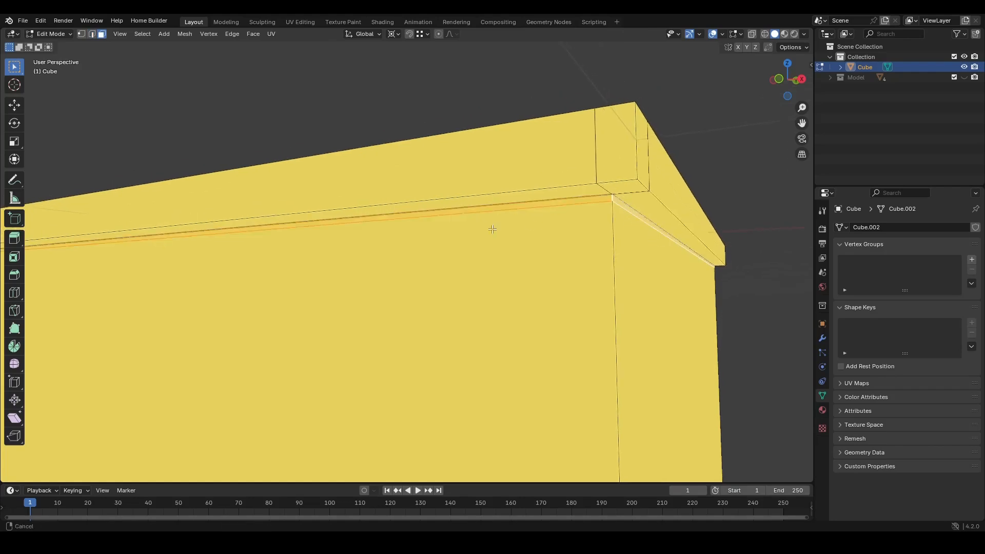
{"action": "middle_click_drag", "start_coordinate": [491, 226], "coordinate": [514, 221], "text": "shift"}
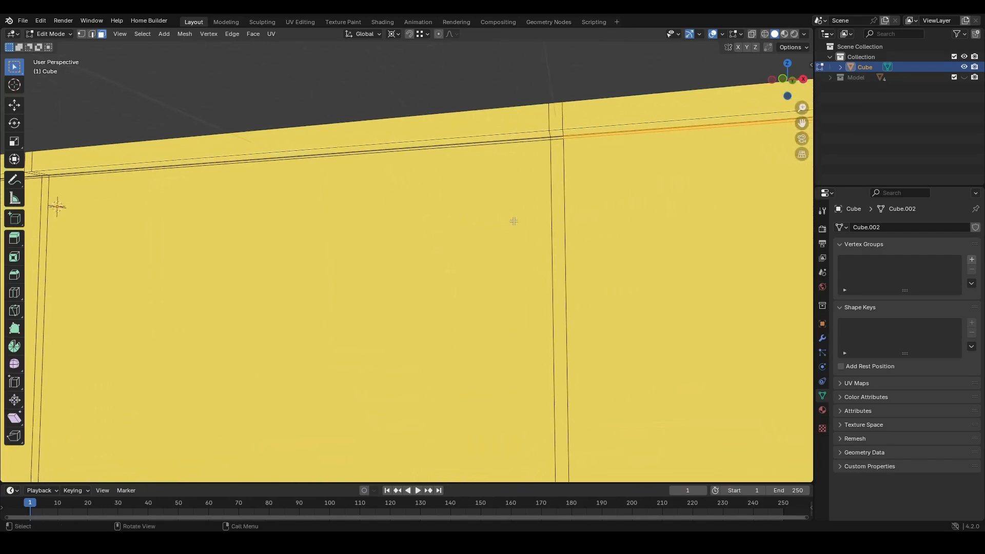
{"action": "left_click", "coordinate": [560, 191], "text": "alt+shift"}
{"action": "middle_click_drag", "start_coordinate": [449, 213], "coordinate": [504, 167], "text": "shift"}
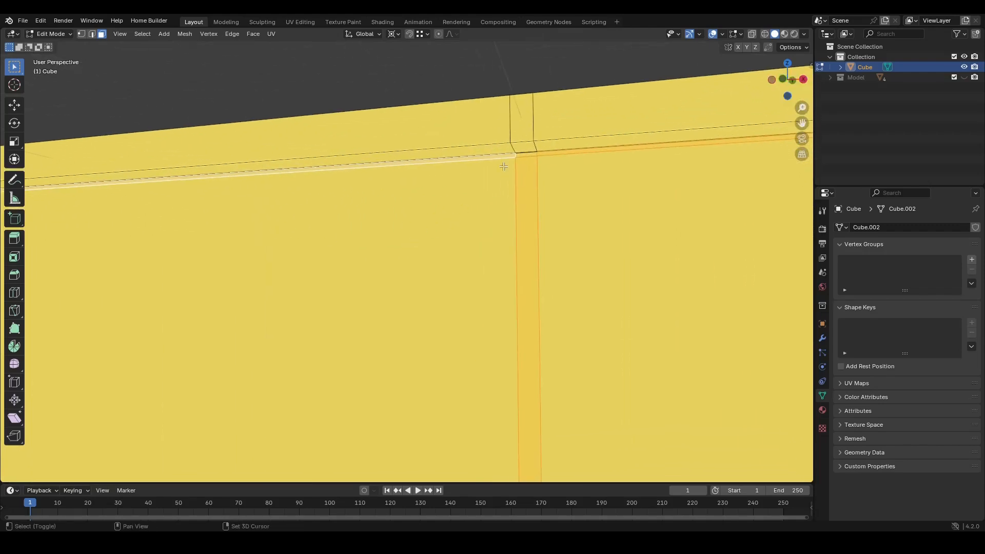
{"action": "middle_click_drag", "start_coordinate": [324, 214], "coordinate": [397, 170], "text": "shift"}
{"action": "left_click", "coordinate": [390, 139], "text": "shift"}
{"action": "key", "text": "alt+e"}
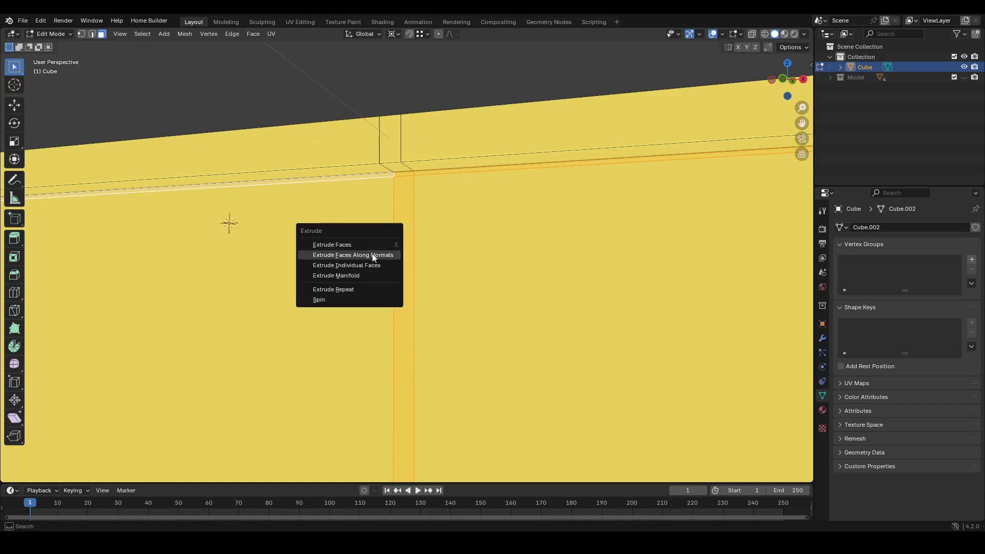
{"action": "left_click", "coordinate": [373, 255]}
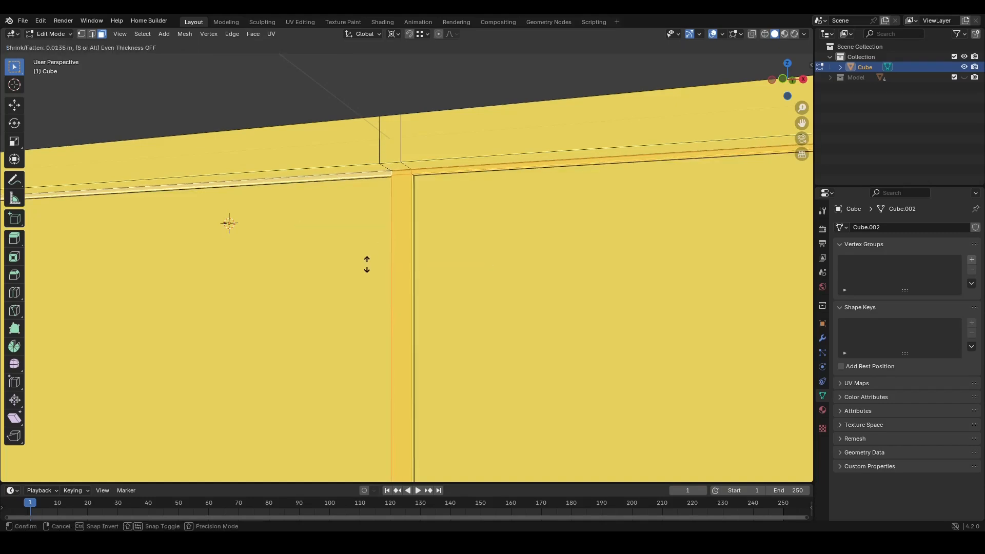
{"action": "left_click", "coordinate": [343, 308]}
- Return to Object Mode and switch on the Model collection's visibility beside the box in local view
{"action": "key", "text": "Tab"}
{"action": "middle_click_drag", "start_coordinate": [423, 230], "coordinate": [391, 397], "text": "ctrl"}
{"action": "middle_click_drag", "start_coordinate": [442, 344], "coordinate": [318, 328], "text": "shift"}
{"action": "mouse_move", "coordinate": [399, 309]}
{"action": "middle_mouse_down"}
{"action": "mouse_move", "coordinate": [354, 315]}
{"action": "mouse_move", "coordinate": [391, 323]}
{"action": "middle_mouse_up"}
{"action": "middle_click_drag", "start_coordinate": [395, 319], "coordinate": [353, 312], "text": "ctrl"}
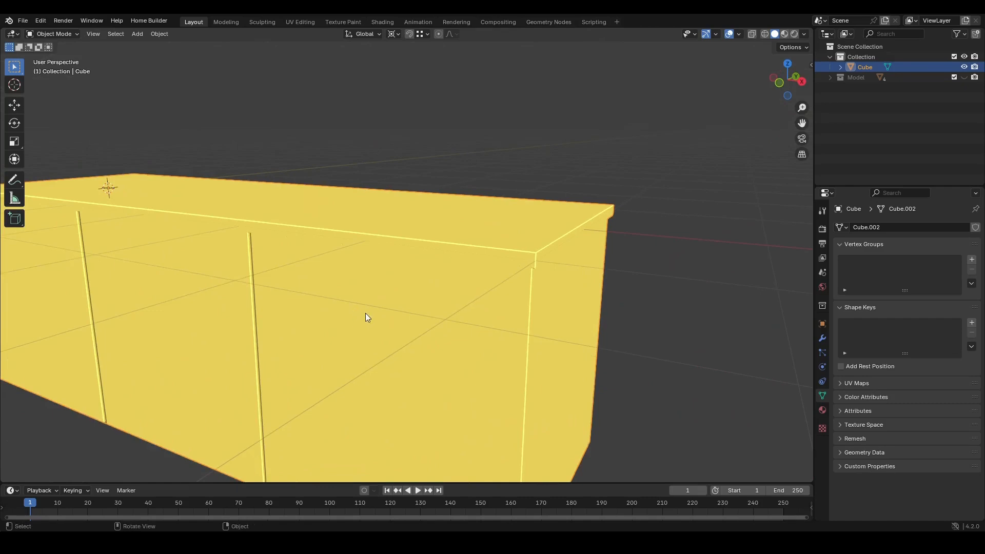
{"action": "middle_click_drag", "start_coordinate": [344, 361], "coordinate": [341, 379], "text": "ctrl"}
{"action": "middle_click_drag", "start_coordinate": [368, 334], "coordinate": [346, 360], "text": "ctrl"}
{"action": "key", "text": "KP_Divide"}
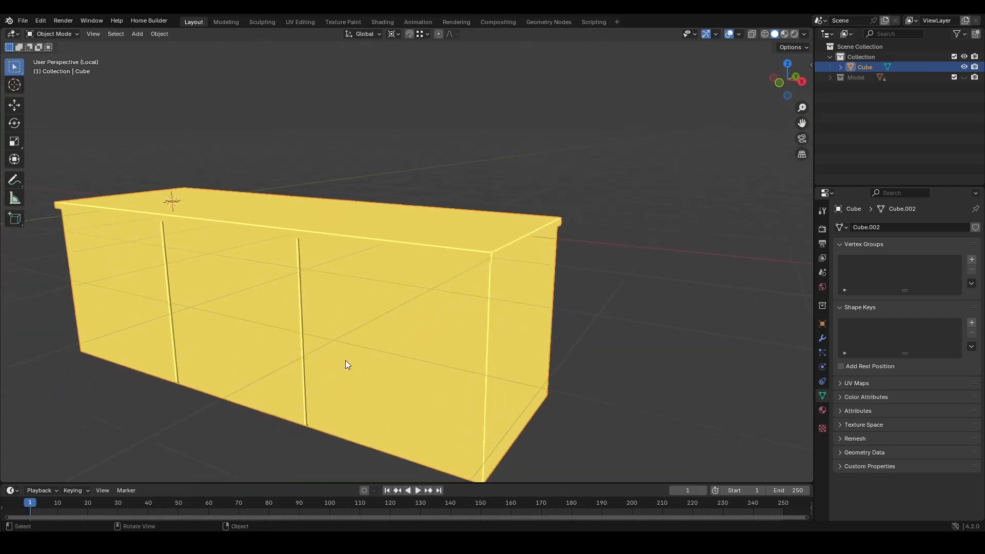
{"action": "left_click", "coordinate": [964, 77]}
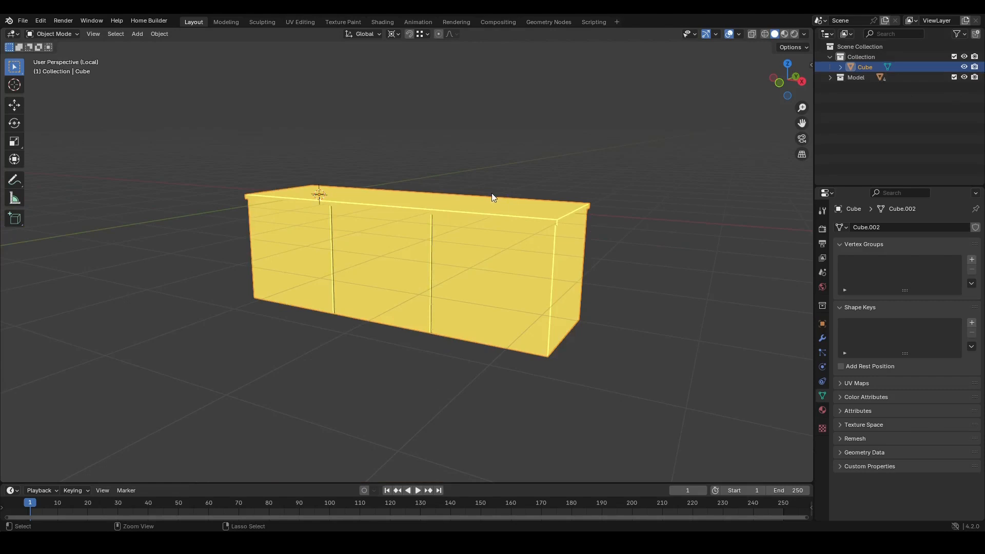
- Move the box along the Z axis
{"action": "scroll", "coordinate": [492, 193], "scroll_direction": "down", "scroll_amount": 2}
{"action": "key", "text": "g"}
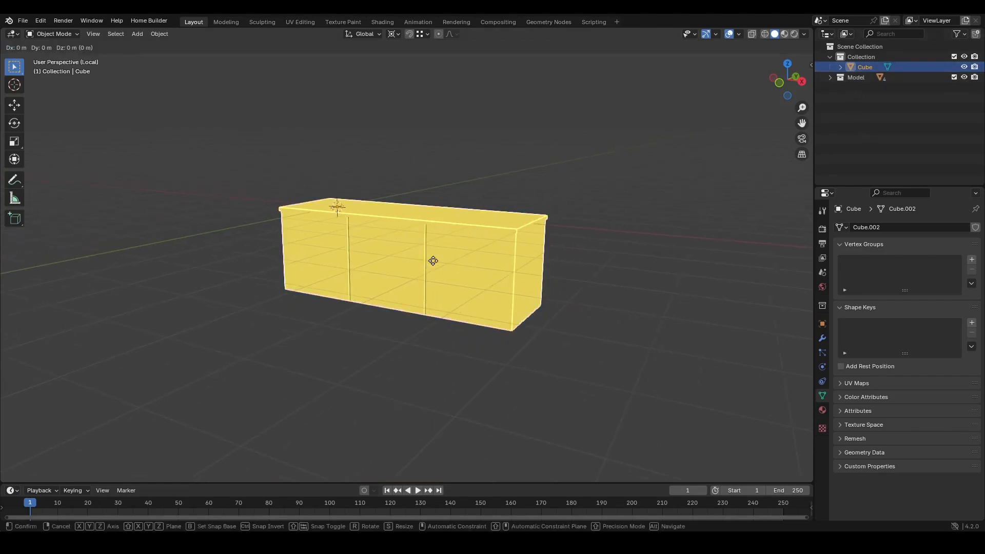
{"action": "key", "text": "z"}
{"action": "left_click", "coordinate": [430, 279]}
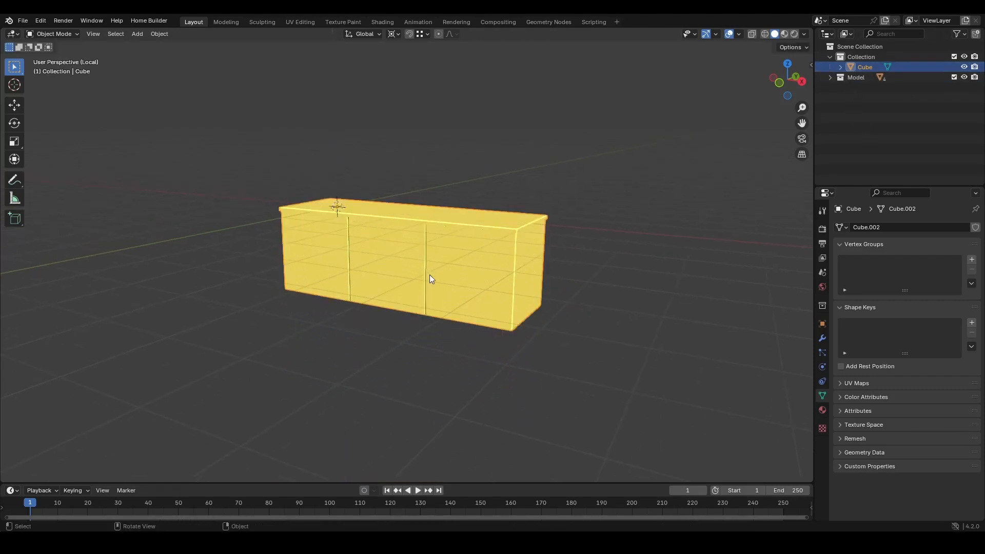
- Expand the Model collection, select its objects and exit local view to show the whole scene
{"action": "left_click", "coordinate": [831, 77]}
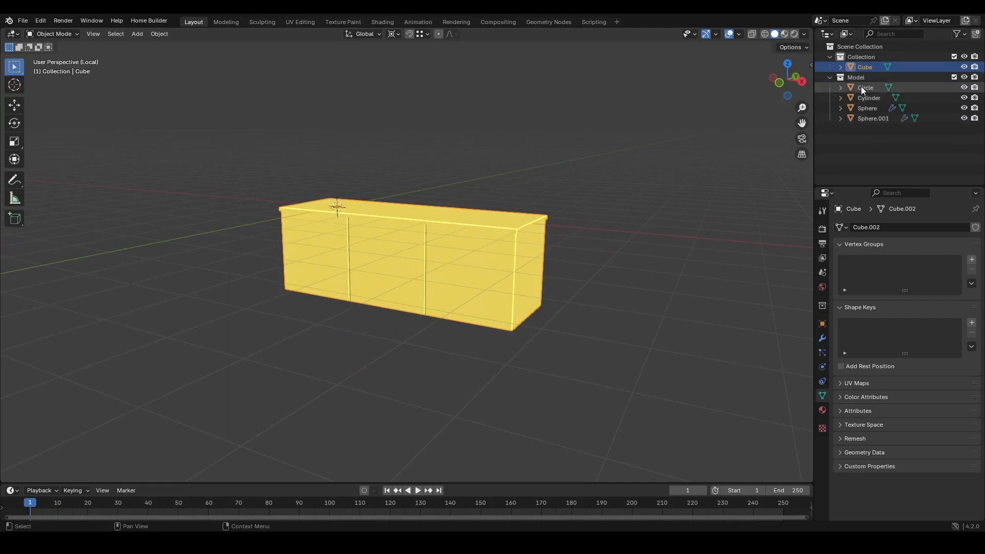
{"action": "left_click", "coordinate": [862, 87]}
{"action": "left_click", "coordinate": [869, 119], "text": "shift"}
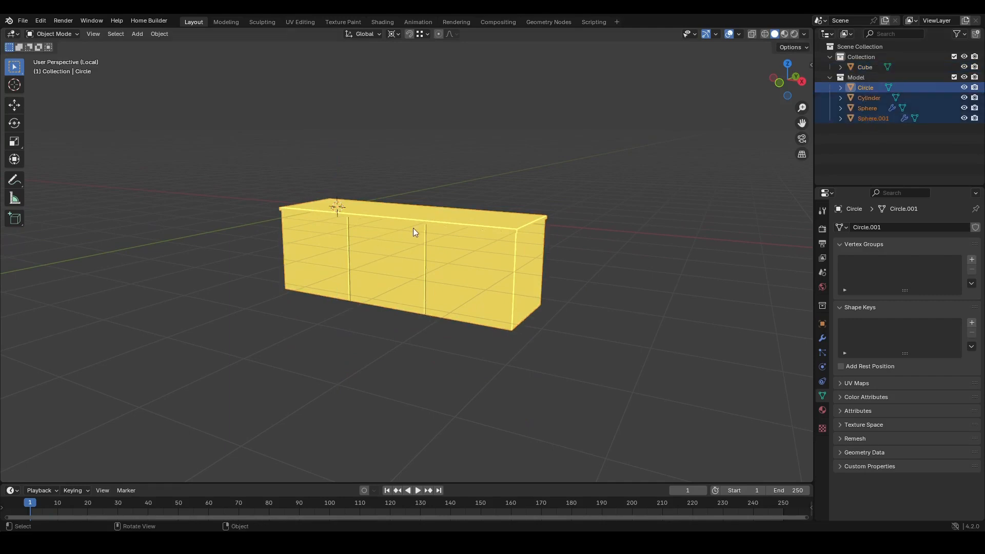
{"action": "left_click", "coordinate": [868, 107]}
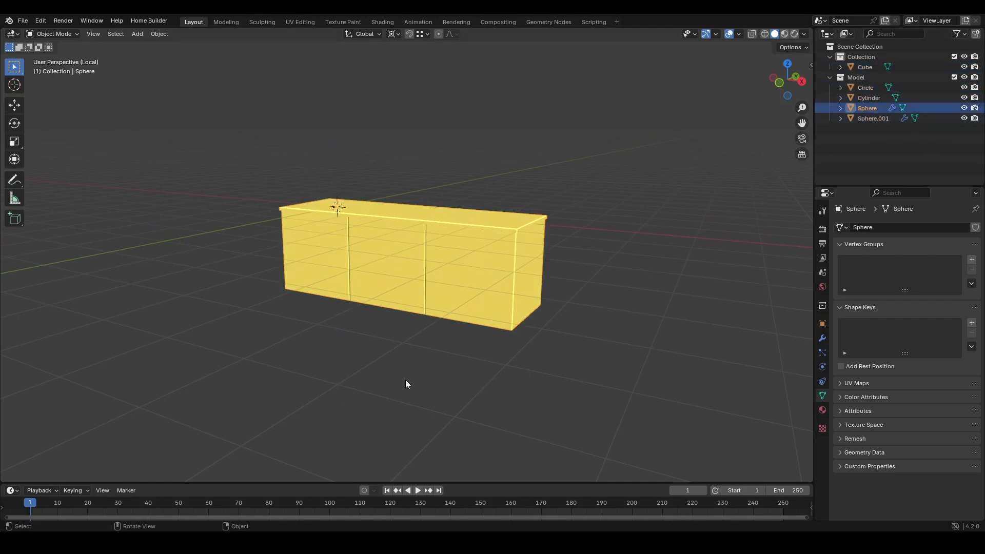
{"action": "key", "text": "KP_Divide"}
{"action": "middle_click_drag", "start_coordinate": [497, 342], "coordinate": [373, 291], "text": "ctrl"}
{"action": "key", "text": "shift+a"}
{"action": "mouse_move", "coordinate": [379, 291]}
{"action": "left_click", "coordinate": [460, 300]}
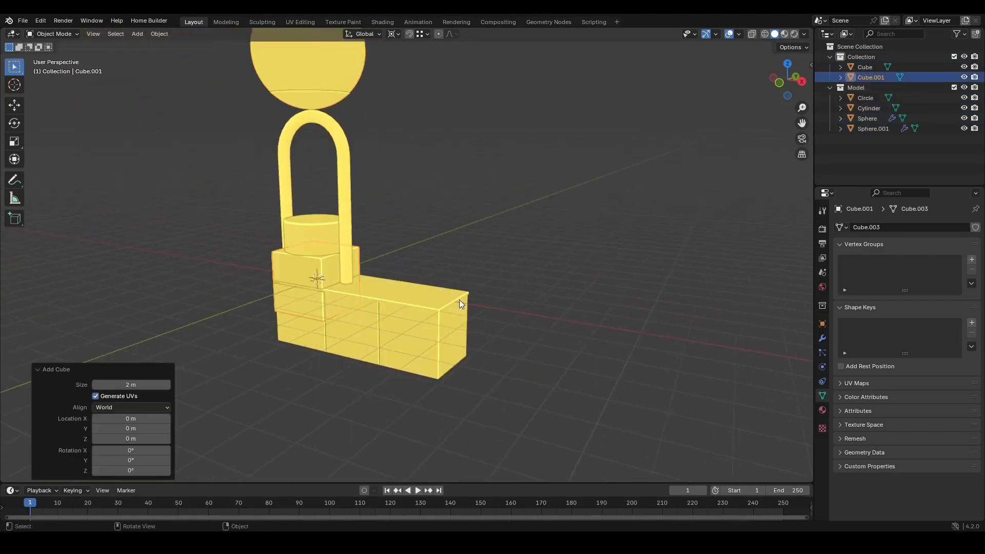
{"action": "key", "text": "Delete"}
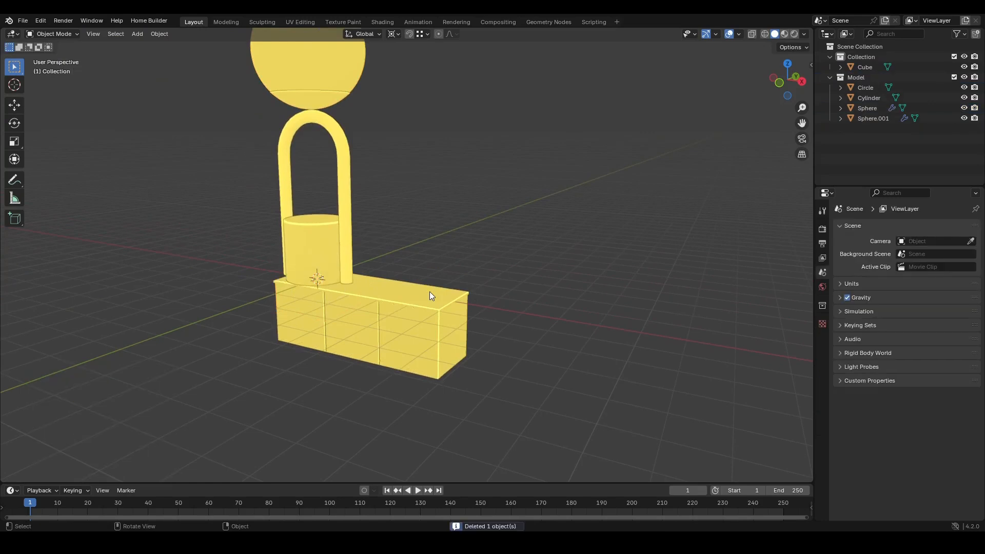
- Box-select the lamp objects and scale them down uniformly to 0.137
{"action": "middle_click_drag", "start_coordinate": [436, 264], "coordinate": [374, 141], "text": "ctrl"}
{"action": "left_click_drag", "start_coordinate": [386, 100], "coordinate": [341, 234]}
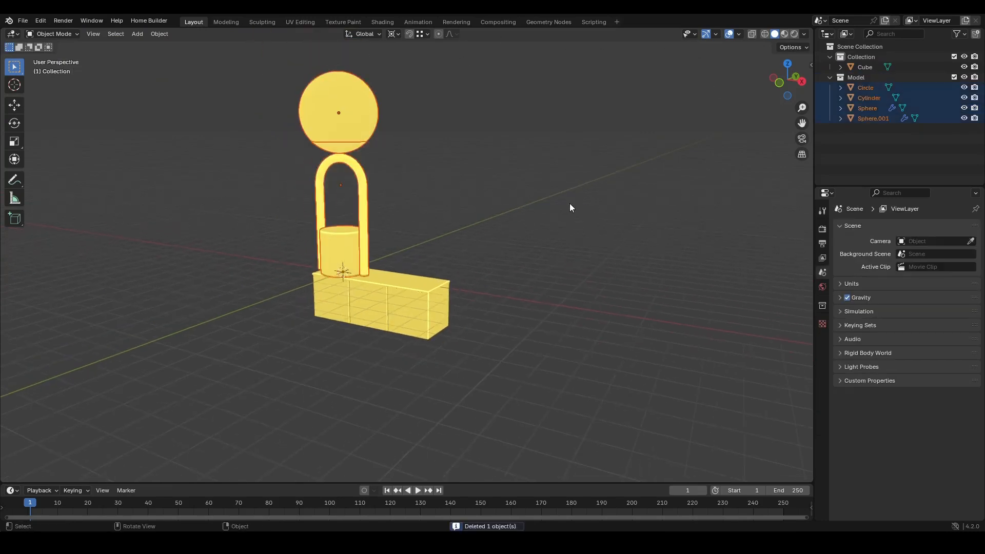
{"action": "key", "text": "s"}
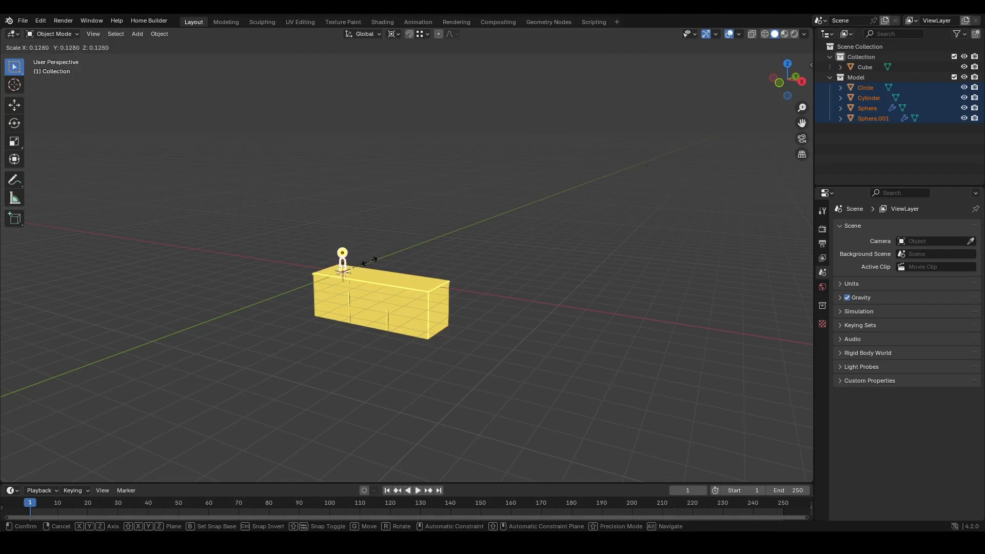
{"action": "left_click", "coordinate": [368, 262]}
- In top view, move the lamp about 4.31 m along X and -0.45 m along Y onto the box
{"action": "key", "text": "KP_7"}
{"action": "scroll", "coordinate": [415, 263], "scroll_direction": "up", "scroll_amount": 3}
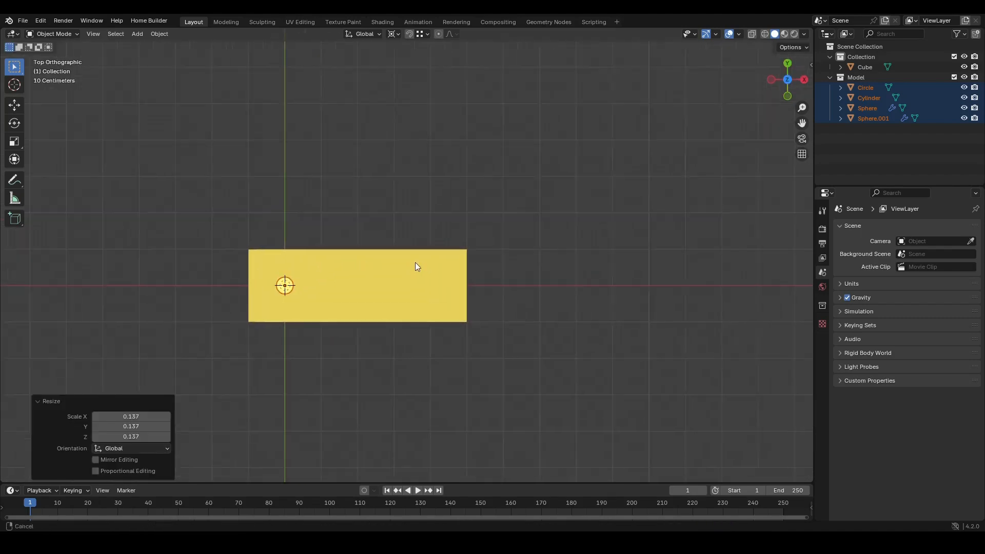
{"action": "middle_click_drag", "start_coordinate": [414, 263], "coordinate": [357, 237], "text": "shift"}
{"action": "key", "text": "g"}
{"action": "left_click", "coordinate": [541, 309]}
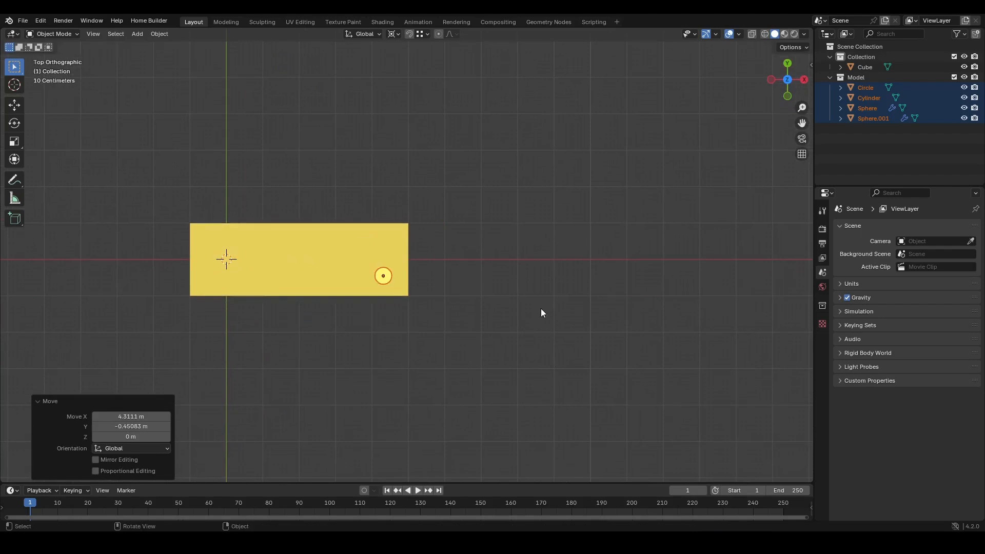
- Set the solid viewport shading to Studio lighting with Object colour
{"action": "scroll", "coordinate": [441, 282], "scroll_direction": "up", "scroll_amount": 2}
{"action": "middle_click_drag", "start_coordinate": [371, 308], "coordinate": [377, 218]}
{"action": "scroll", "coordinate": [343, 325], "scroll_direction": "up", "scroll_amount": 2}
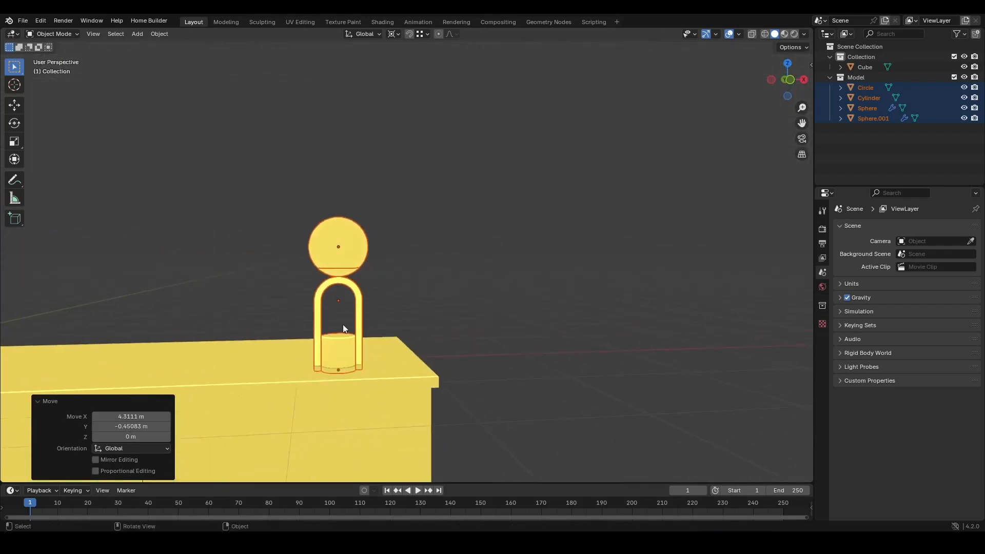
{"action": "middle_click_drag", "start_coordinate": [343, 325], "coordinate": [384, 266]}
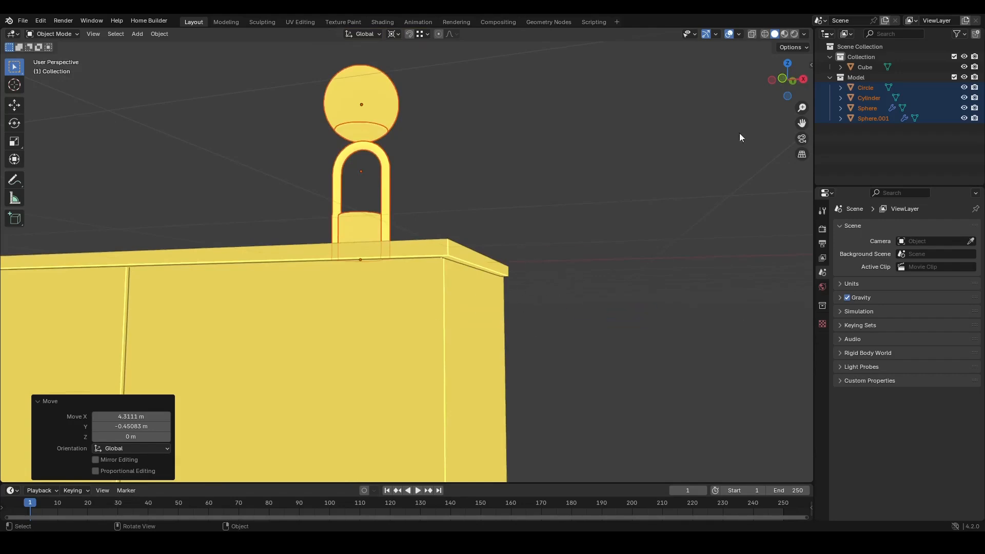
{"action": "left_click", "coordinate": [798, 36]}
{"action": "left_click", "coordinate": [762, 84]}
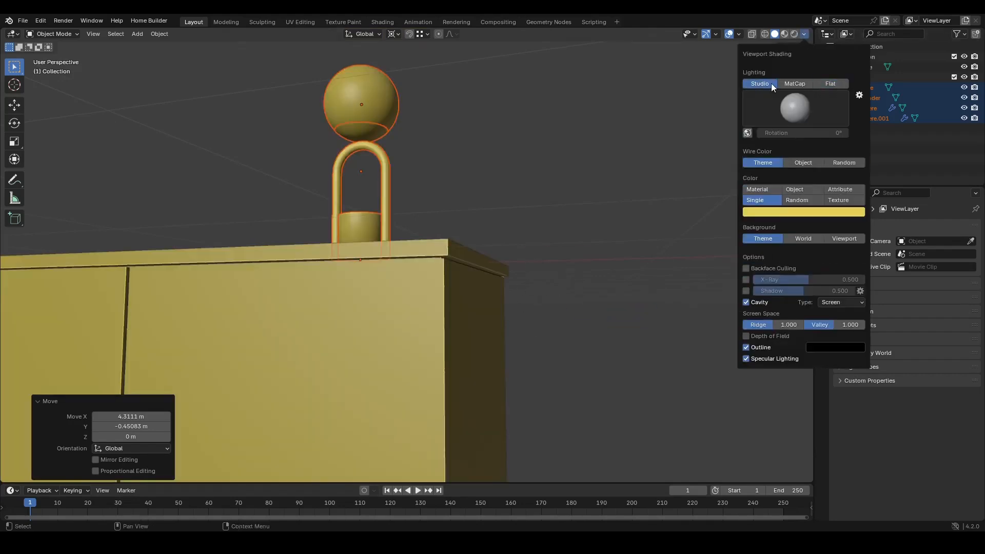
{"action": "left_click", "coordinate": [805, 34]}
{"action": "left_click", "coordinate": [786, 188]}
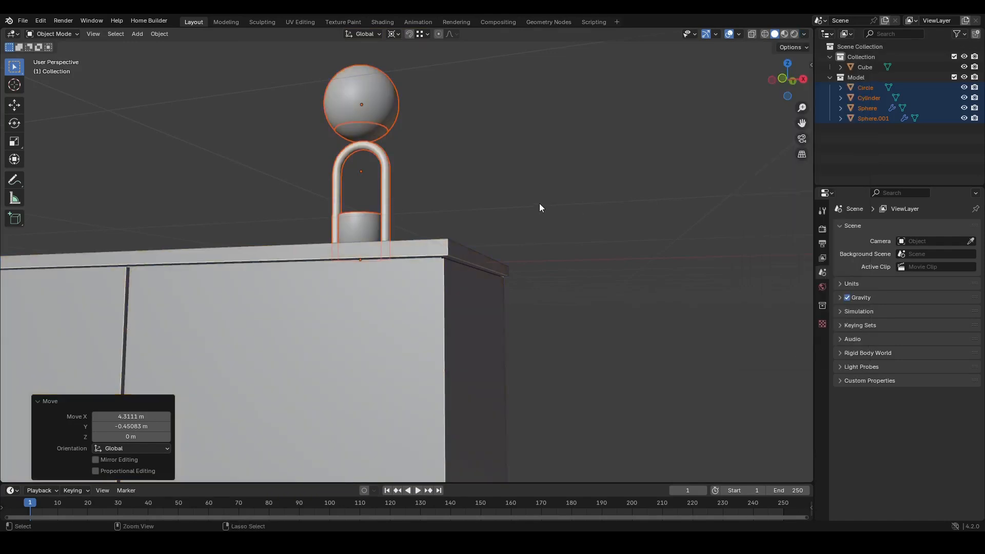
- Select the lamp's cylinder and apply Shade Auto Smooth to it
{"action": "middle_click_drag", "start_coordinate": [540, 204], "coordinate": [471, 215]}
{"action": "left_click", "coordinate": [518, 180]}
{"action": "scroll", "coordinate": [410, 220], "scroll_direction": "up", "scroll_amount": 4}
{"action": "left_click", "coordinate": [407, 218]}
{"action": "right_click", "coordinate": [402, 217]}
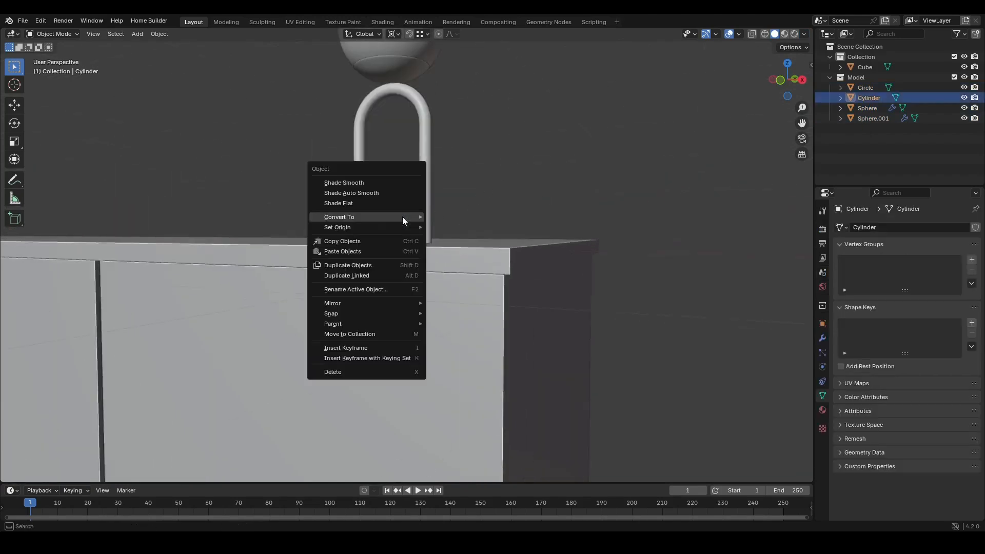
{"action": "left_click", "coordinate": [368, 193]}
- Hide the viewport overlays and save the file
{"action": "middle_click_drag", "start_coordinate": [515, 182], "coordinate": [445, 220]}
{"action": "scroll", "coordinate": [527, 191], "scroll_direction": "up", "scroll_amount": 5}
{"action": "scroll", "coordinate": [451, 262], "scroll_direction": "down", "scroll_amount": 7}
{"action": "scroll", "coordinate": [445, 220], "scroll_direction": "down", "scroll_amount": 2}
{"action": "left_click", "coordinate": [565, 212]}
{"action": "middle_click_drag", "start_coordinate": [565, 216], "coordinate": [531, 207]}
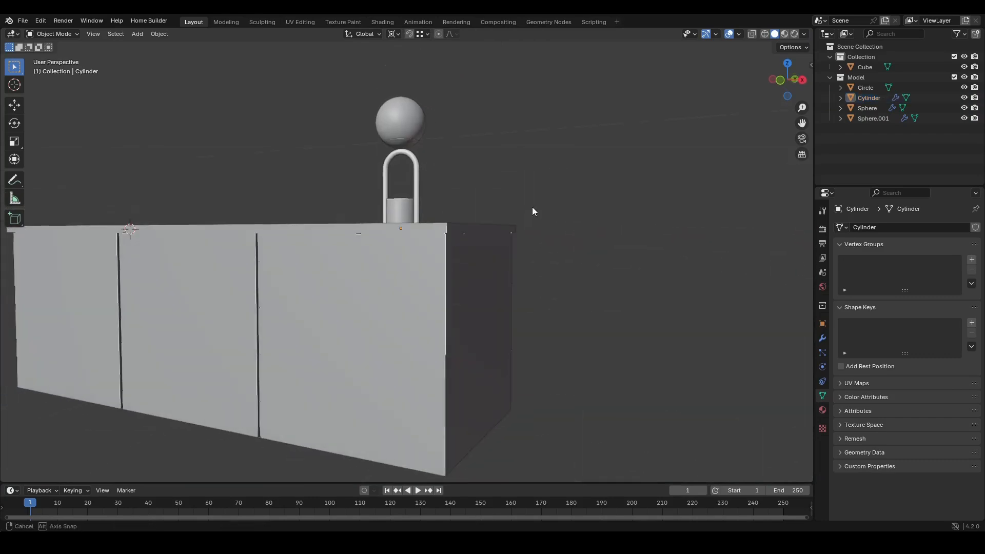
{"action": "left_click", "coordinate": [729, 35]}
{"action": "middle_click_drag", "start_coordinate": [472, 216], "coordinate": [420, 199]}
{"action": "key", "text": "ctrl+s"}
- Switch to the other Blender window with the reference product rendering file
{"action": "scroll", "coordinate": [411, 221], "scroll_direction": "down", "scroll_amount": 3}
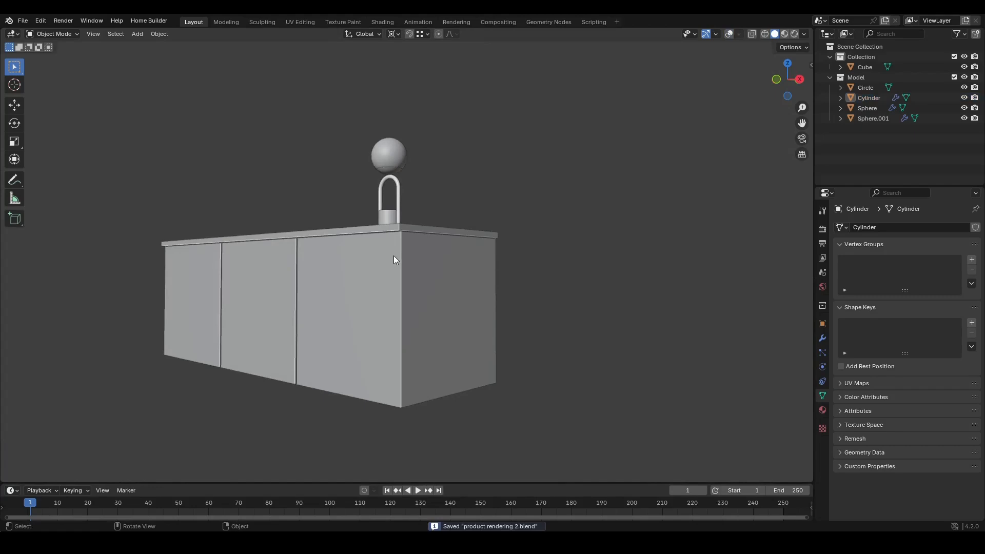
{"action": "middle_click_drag", "start_coordinate": [393, 258], "coordinate": [401, 239], "text": "shift"}
{"action": "scroll", "coordinate": [389, 259], "scroll_direction": "down", "scroll_amount": 2}
{"action": "mouse_move", "coordinate": [415, 544]}
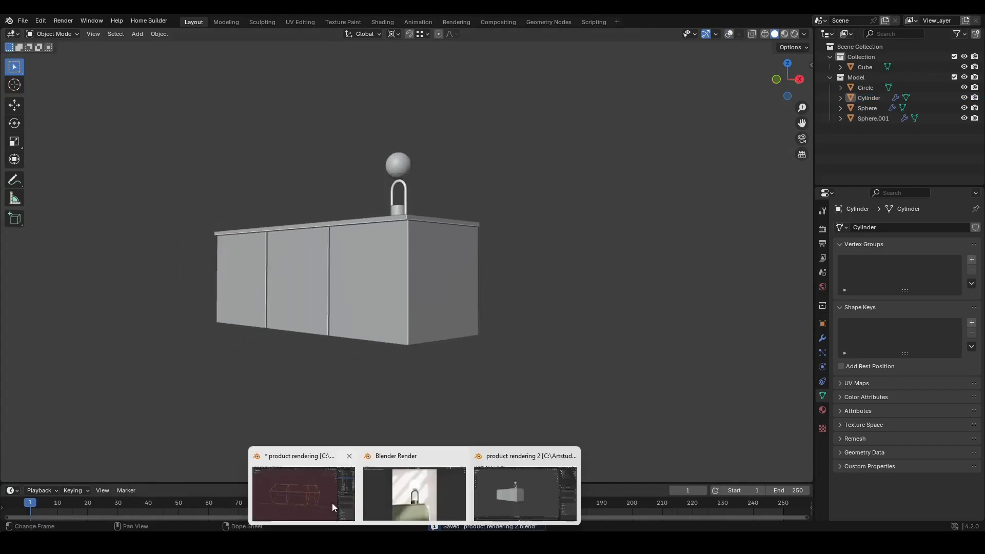
{"action": "left_click", "coordinate": [312, 494]}
{"action": "scroll", "coordinate": [429, 297], "scroll_direction": "down", "scroll_amount": 5}
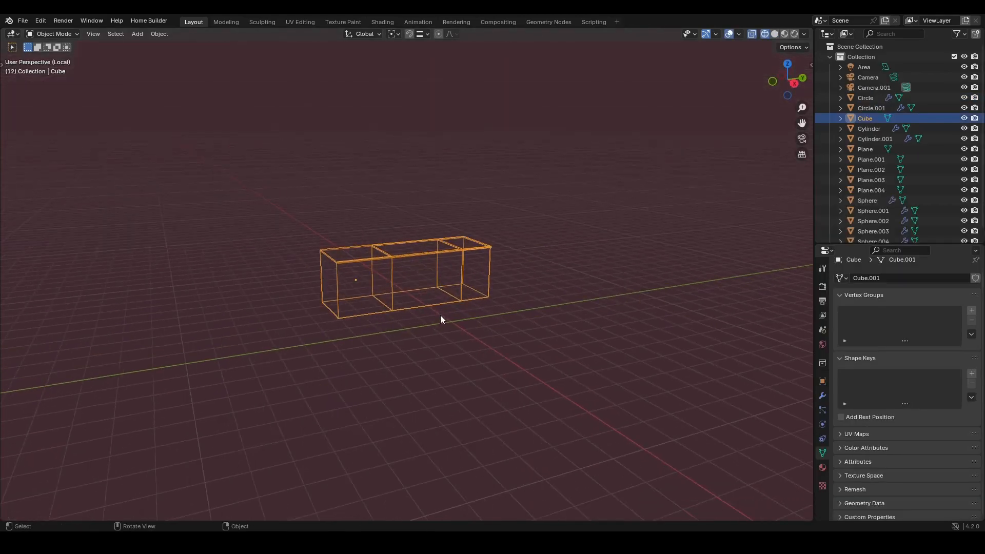
- Exit local view and examine the reference scene's backdrop planes
{"action": "key", "text": "KP_Divide"}
{"action": "key", "text": "shift+z"}
{"action": "mouse_move", "coordinate": [413, 387]}
{"action": "middle_mouse_down"}
{"action": "mouse_move", "coordinate": [502, 339]}
{"action": "mouse_move", "coordinate": [485, 328]}
{"action": "mouse_move", "coordinate": [425, 371]}
{"action": "mouse_move", "coordinate": [470, 302]}
{"action": "mouse_move", "coordinate": [452, 354]}
{"action": "middle_mouse_up"}
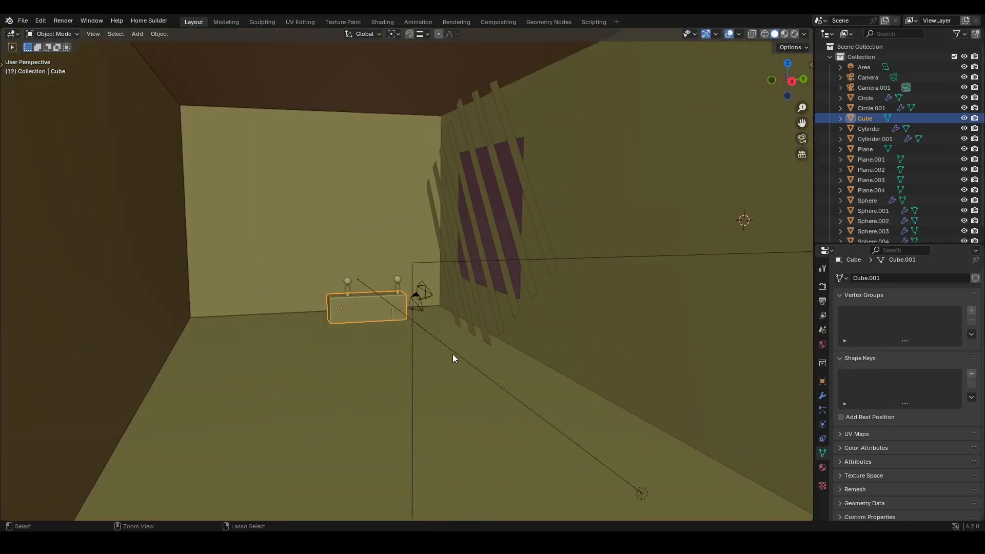
{"action": "scroll", "coordinate": [453, 354], "scroll_direction": "down", "scroll_amount": 10}
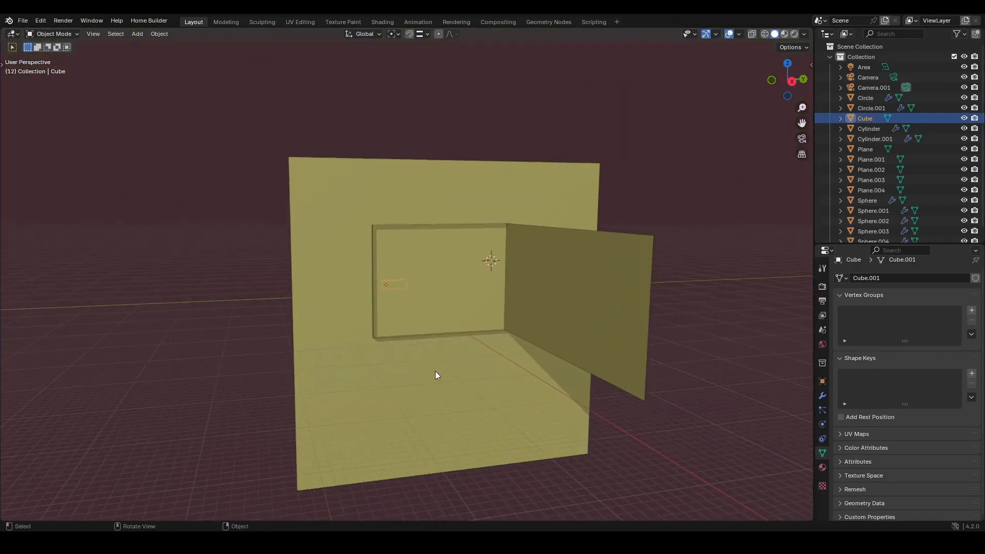
{"action": "left_click", "coordinate": [351, 299]}
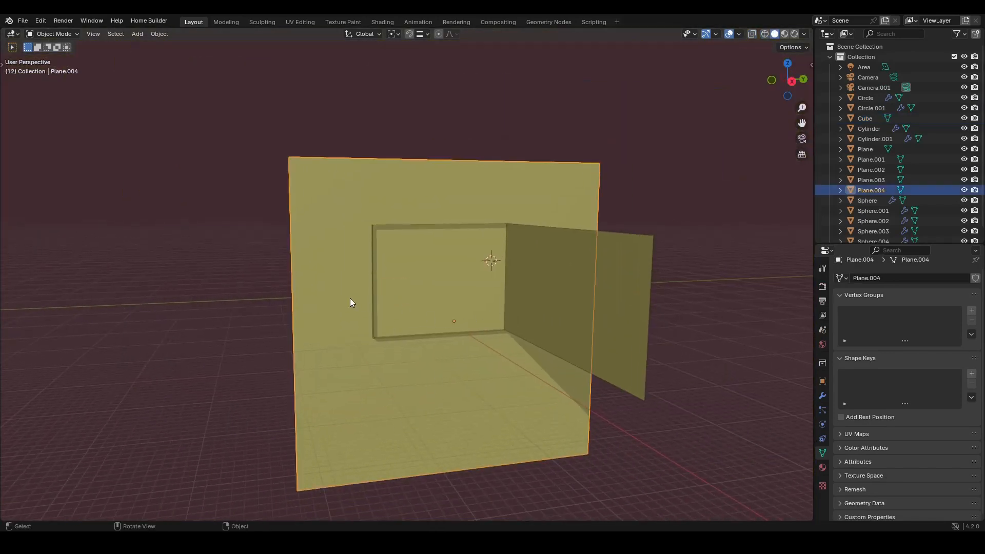
- Select Plane.001 and edge-slide its end edge loop inward in Edit Mode
{"action": "middle_click_drag", "start_coordinate": [350, 299], "coordinate": [195, 316]}
{"action": "left_click", "coordinate": [197, 345]}
{"action": "key", "text": "Tab"}
{"action": "left_click_drag", "start_coordinate": [196, 198], "coordinate": [154, 321]}
{"action": "key", "text": "g"}
{"action": "key", "text": "g"}
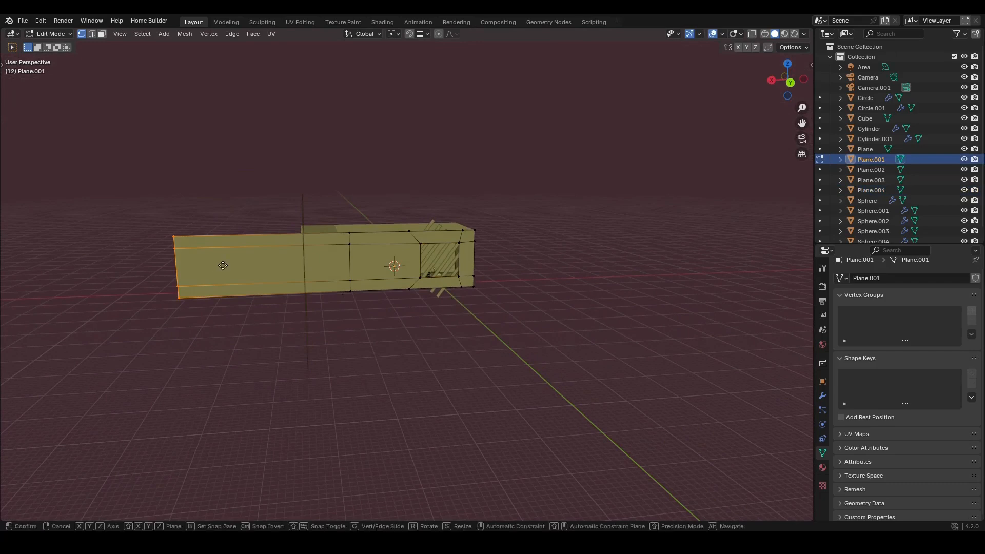
{"action": "left_click", "coordinate": [288, 263]}
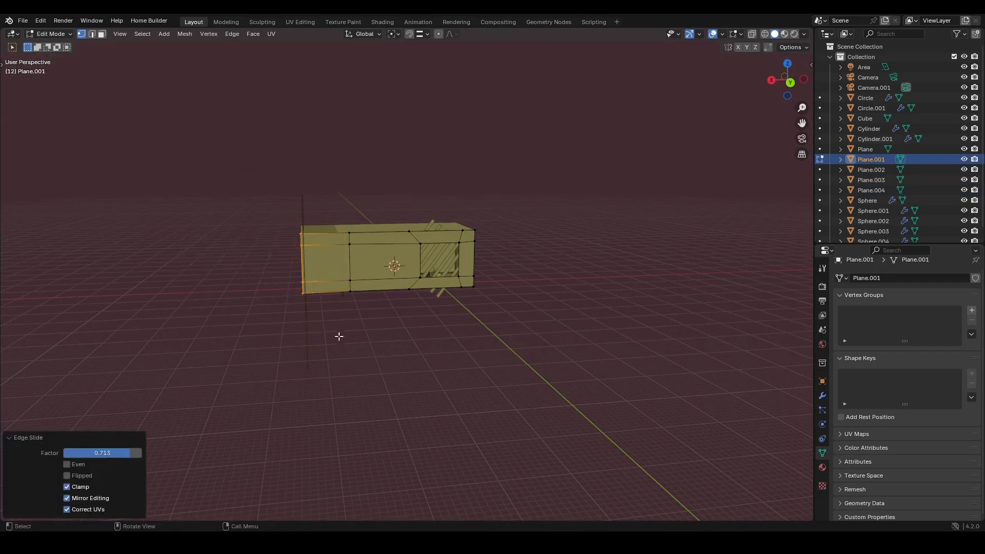
- Return to Object Mode and examine the reference backdrop box from the side
{"action": "scroll", "coordinate": [365, 258], "scroll_direction": "up", "scroll_amount": 5}
{"action": "key", "text": "Tab"}
{"action": "middle_click_drag", "start_coordinate": [322, 273], "coordinate": [461, 266]}
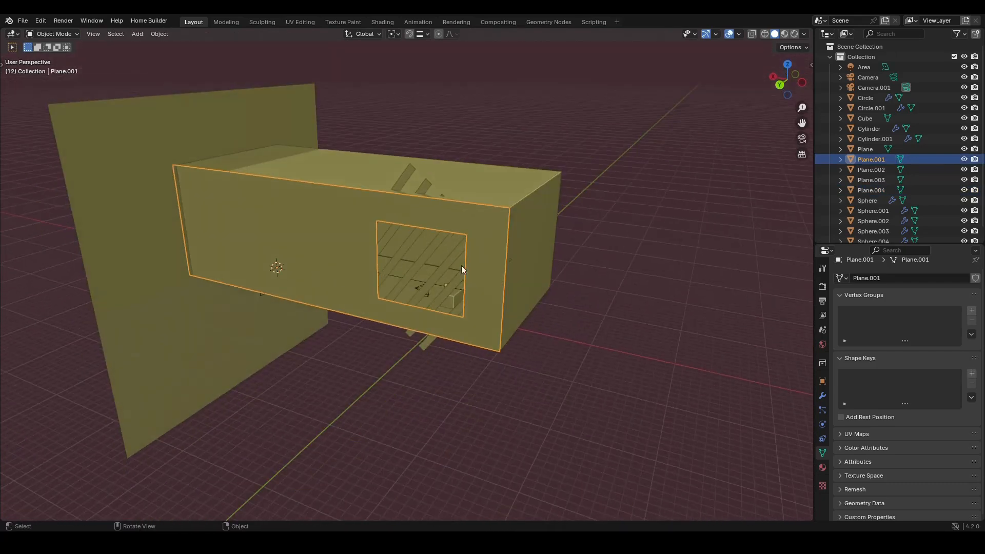
{"action": "middle_click_drag", "start_coordinate": [384, 297], "coordinate": [387, 318], "text": "ctrl"}
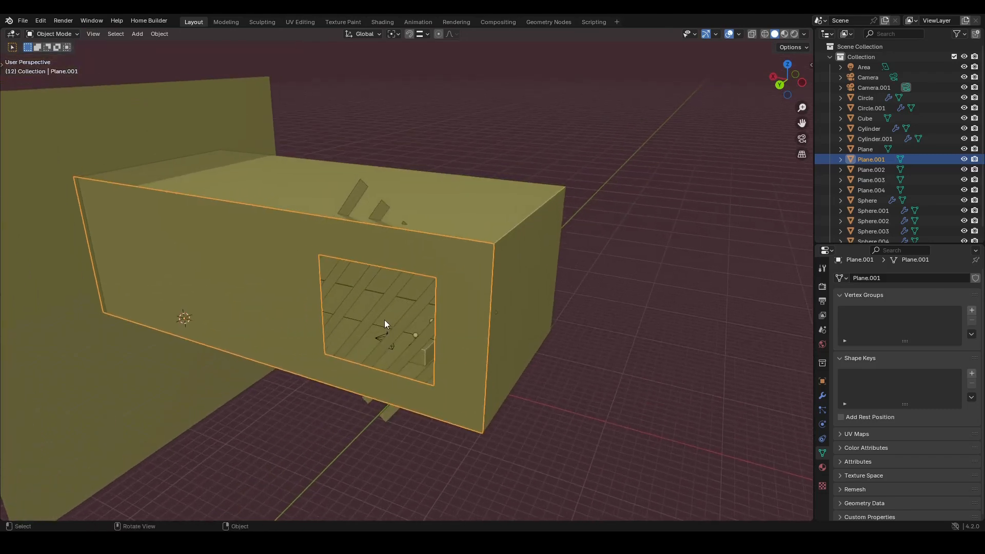
- Switch the viewport to rendered shading and examine the reference scene's lighting, backdrop and lamp from different angles
{"action": "middle_click_drag", "start_coordinate": [350, 338], "coordinate": [316, 327], "text": "ctrl"}
{"action": "left_click", "coordinate": [449, 297]}
{"action": "mouse_move", "coordinate": [448, 298]}
{"action": "middle_mouse_down", "text": "ctrl"}
{"action": "mouse_move", "coordinate": [432, 356]}
{"action": "mouse_move", "coordinate": [398, 334]}
{"action": "mouse_move", "coordinate": [420, 320]}
{"action": "mouse_move", "coordinate": [510, 317]}
{"action": "mouse_move", "coordinate": [515, 232]}
{"action": "mouse_move", "coordinate": [432, 236]}
{"action": "mouse_move", "coordinate": [432, 320]}
{"action": "mouse_move", "coordinate": [420, 340]}
{"action": "mouse_move", "coordinate": [383, 322]}
{"action": "middle_mouse_up", "text": "ctrl"}
{"action": "scroll", "coordinate": [375, 353], "scroll_direction": "down", "scroll_amount": 3}
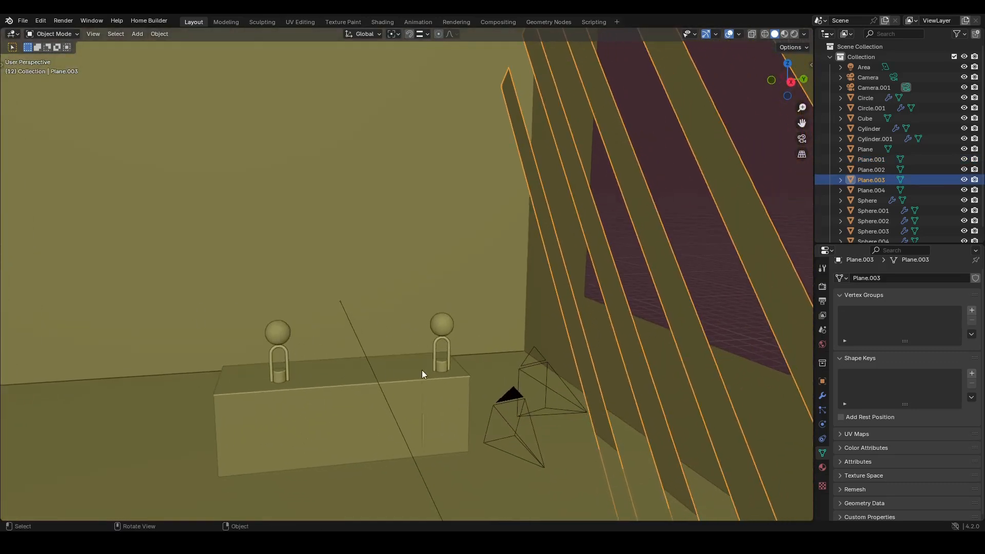
{"action": "key", "text": "z"}
{"action": "left_click", "coordinate": [418, 301]}
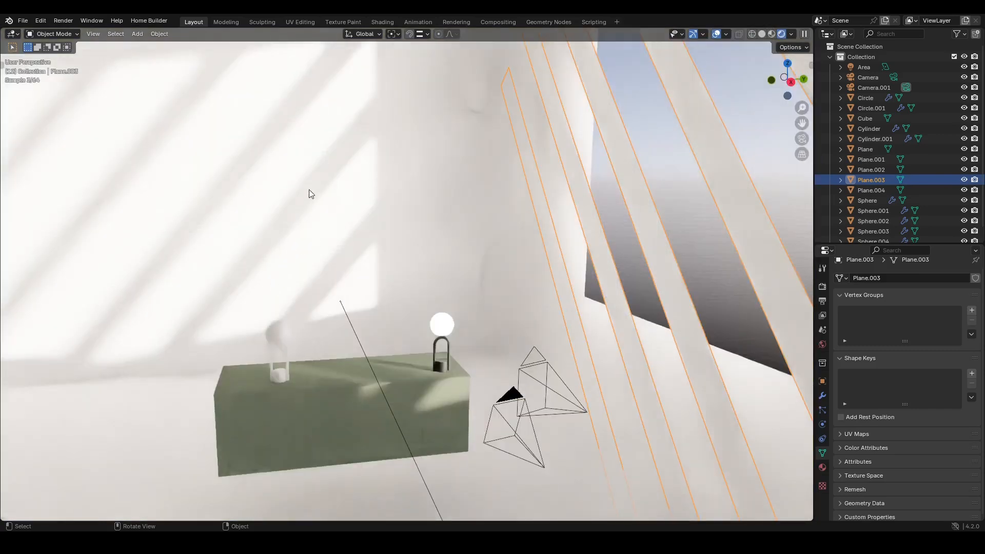
{"action": "middle_click_drag", "start_coordinate": [231, 278], "coordinate": [475, 359]}
{"action": "scroll", "coordinate": [478, 355], "scroll_direction": "down", "scroll_amount": 3}
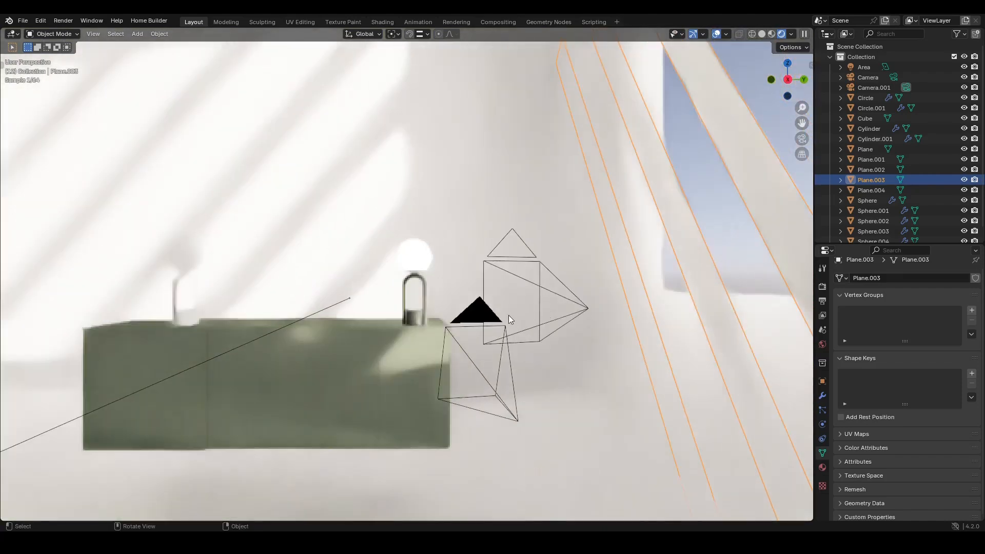
- View the reference scene through its camera and make Camera.001 the active scene camera
{"action": "left_click", "coordinate": [485, 315]}
{"action": "left_click", "coordinate": [534, 269]}
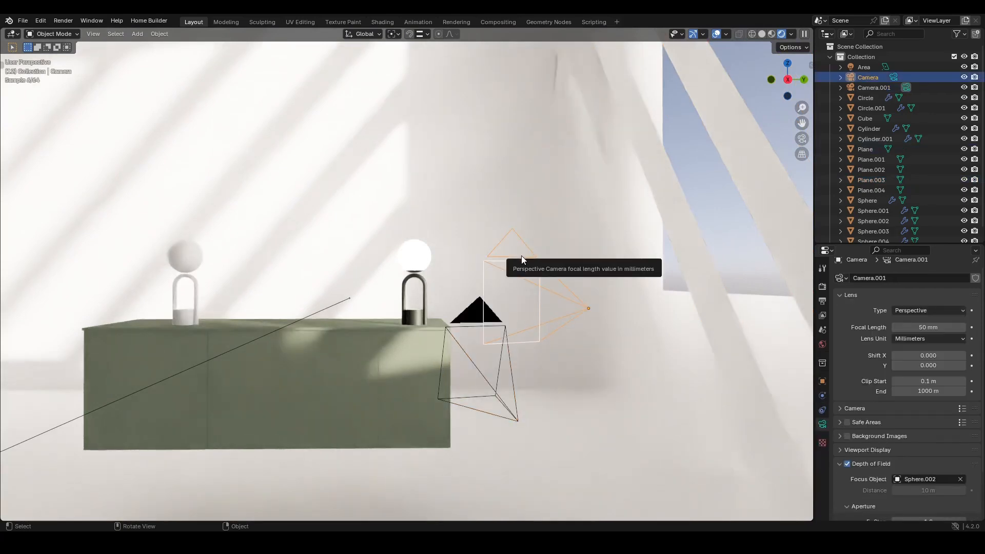
{"action": "key", "text": "KP_0"}
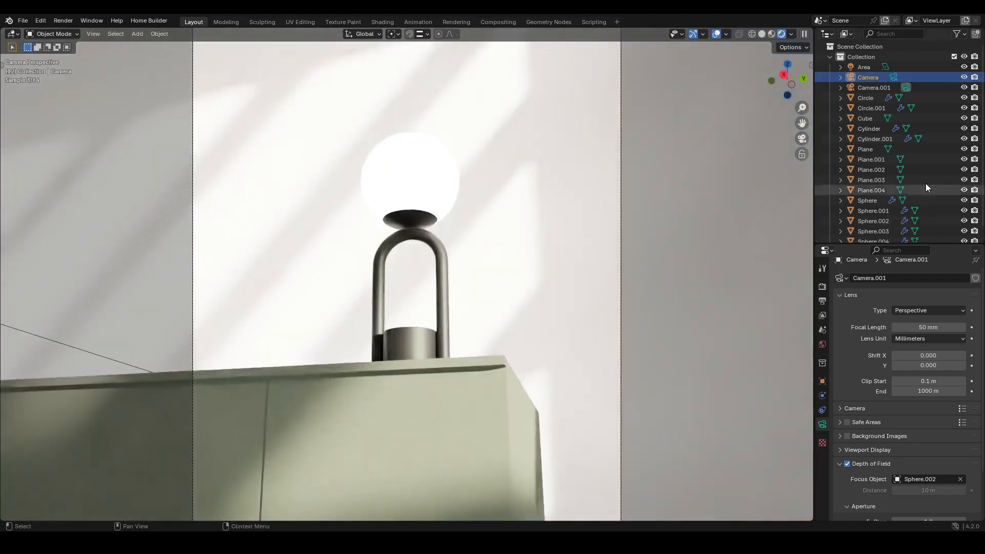
{"action": "left_click", "coordinate": [907, 88]}
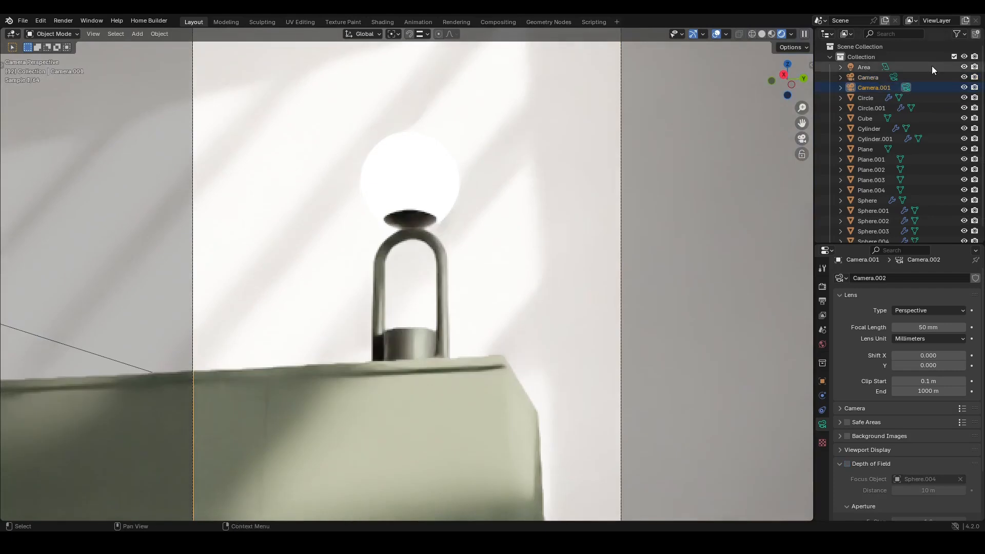
{"action": "left_click", "coordinate": [906, 88]}
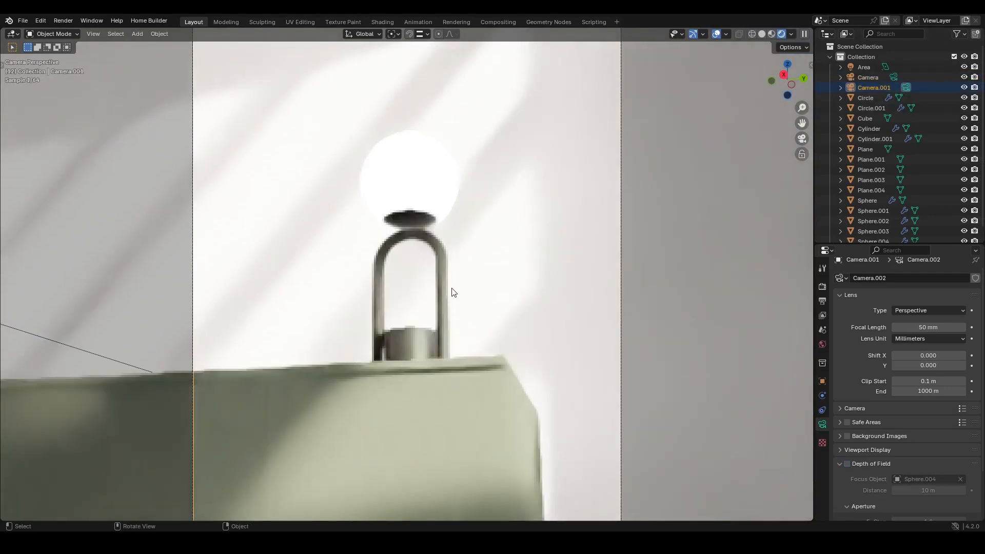
{"action": "key", "text": "n"}
{"action": "key", "text": "n"}
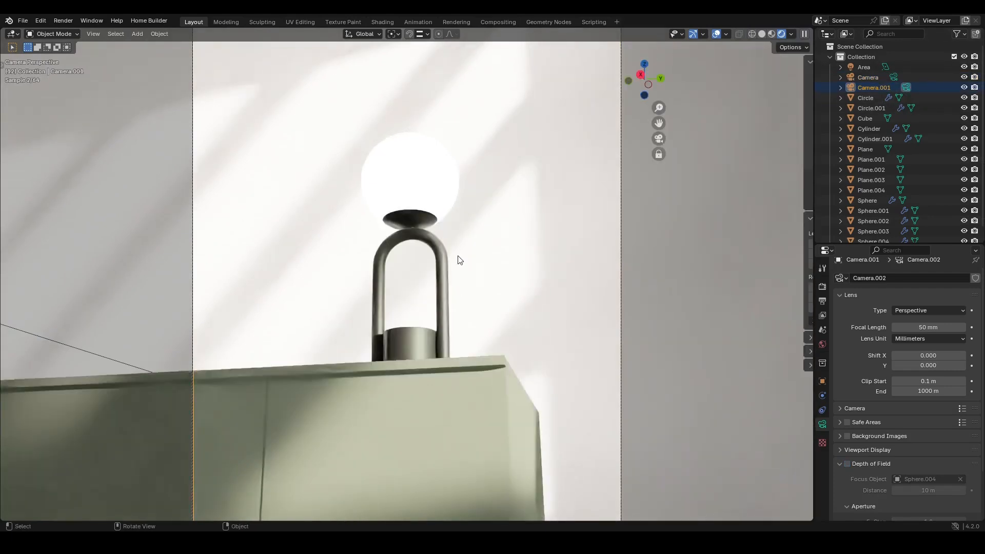
{"action": "middle_click_drag", "start_coordinate": [421, 248], "coordinate": [417, 275]}
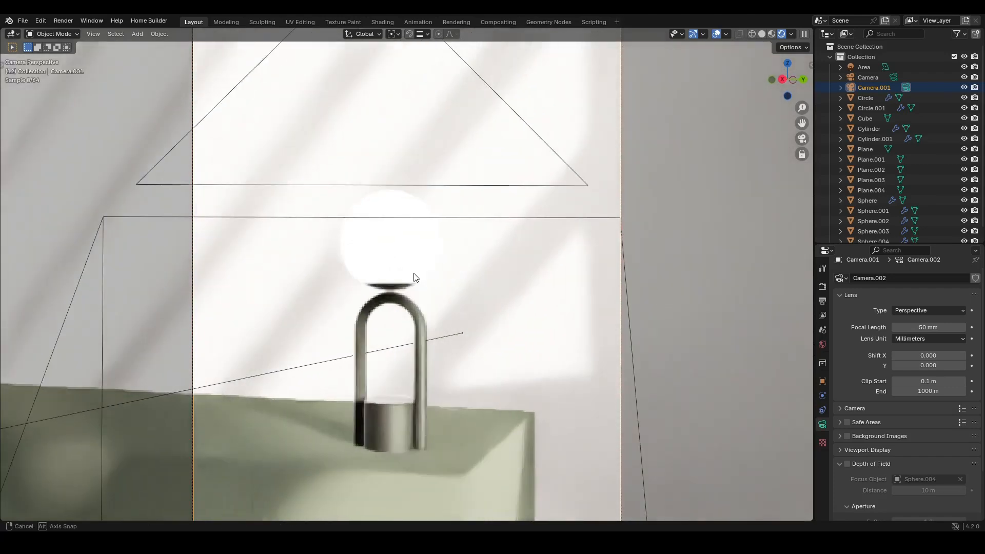
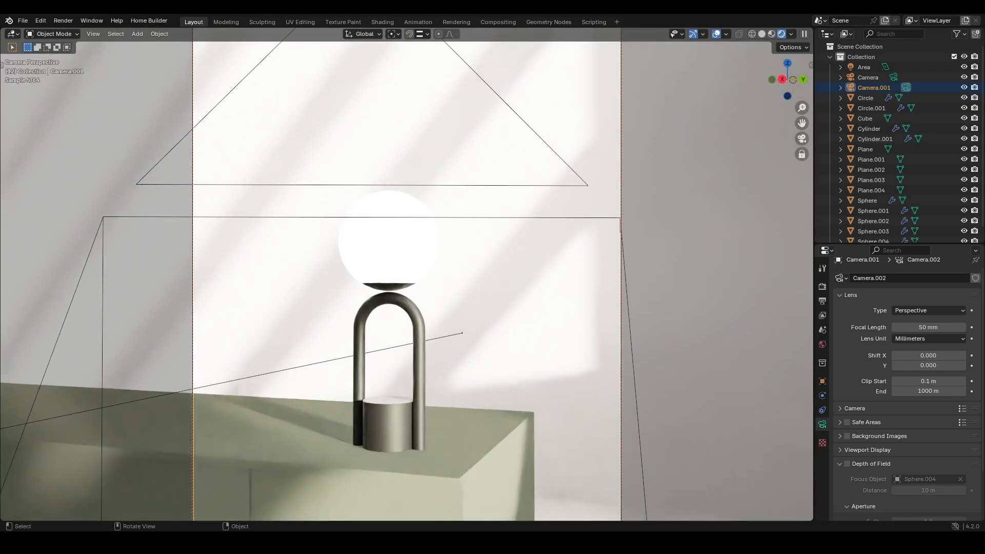
- Examine the reference scene's camera and backdrop box from outside the camera view
{"action": "left_click", "coordinate": [895, 77]}
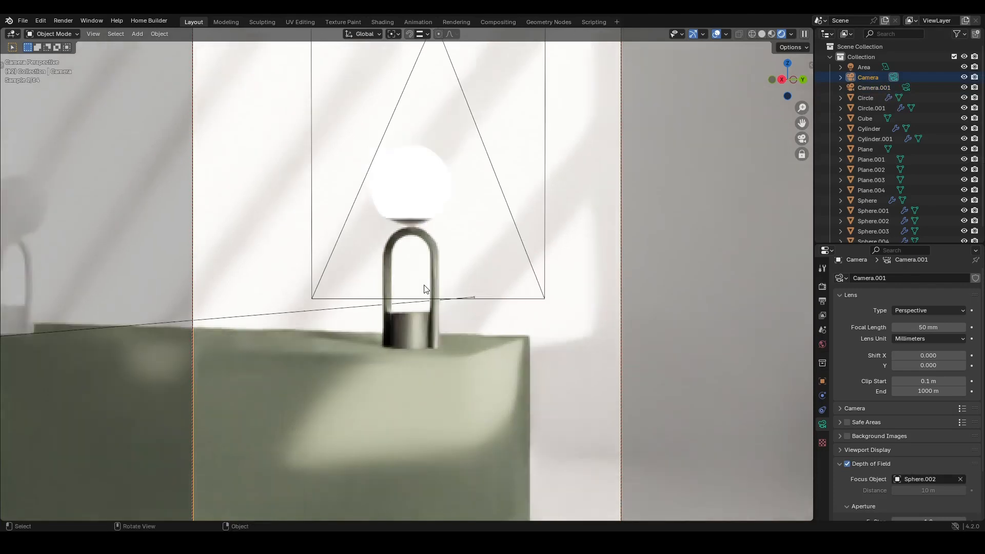
{"action": "middle_click_drag", "start_coordinate": [424, 289], "coordinate": [379, 310]}
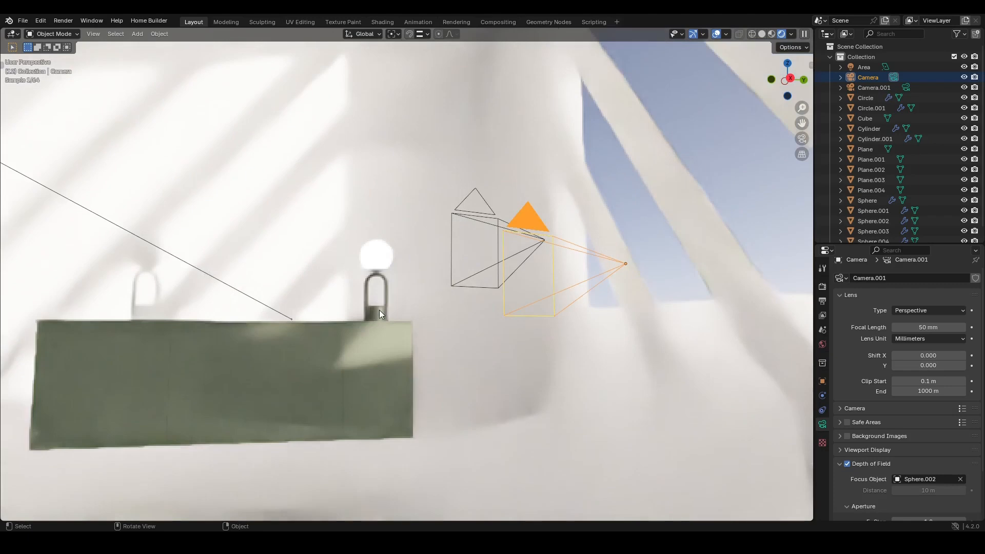
{"action": "left_click", "coordinate": [401, 341]}
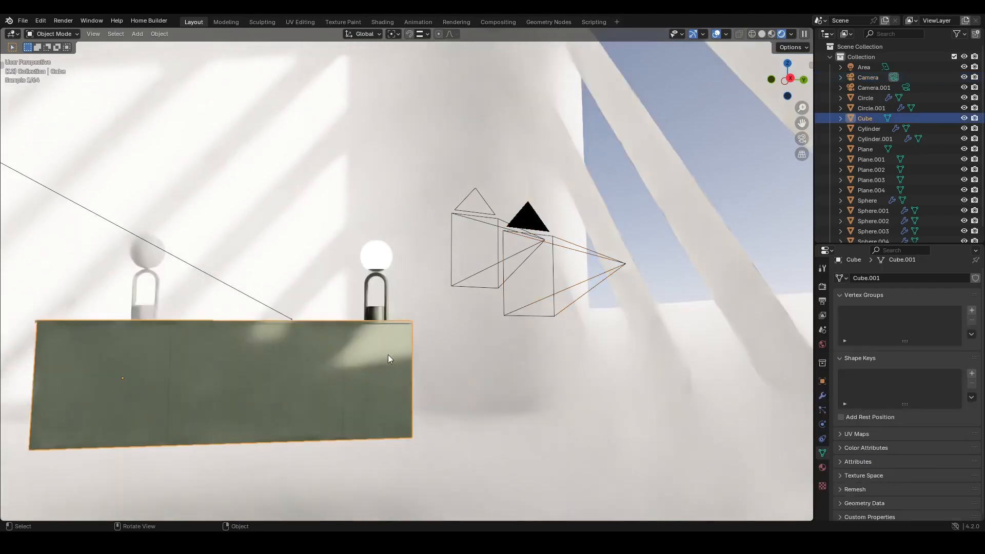
{"action": "middle_click_drag", "start_coordinate": [388, 355], "coordinate": [366, 361]}
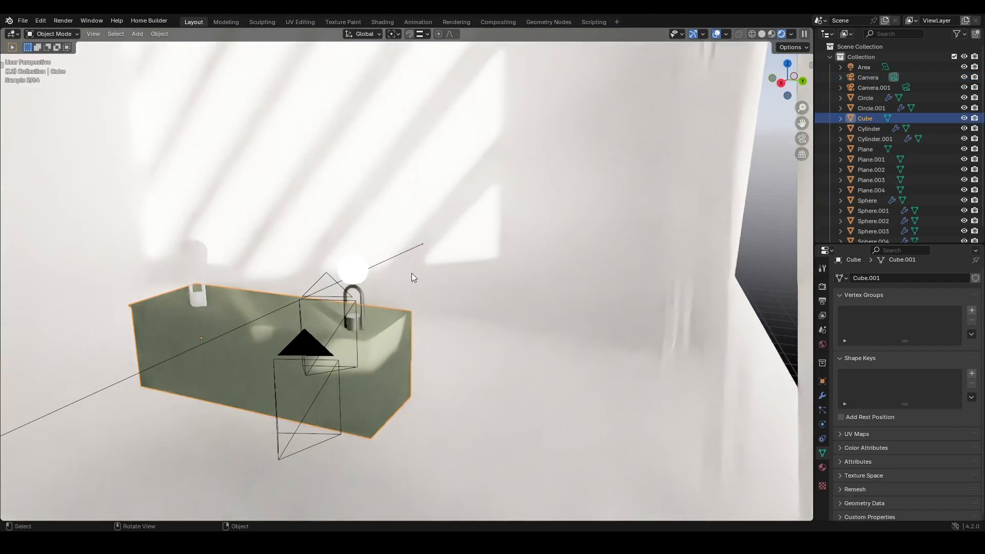
- Switch to the other Blender window and examine the own lamp-and-box model from several angles in rendered shading
{"action": "mouse_move", "coordinate": [415, 543]}
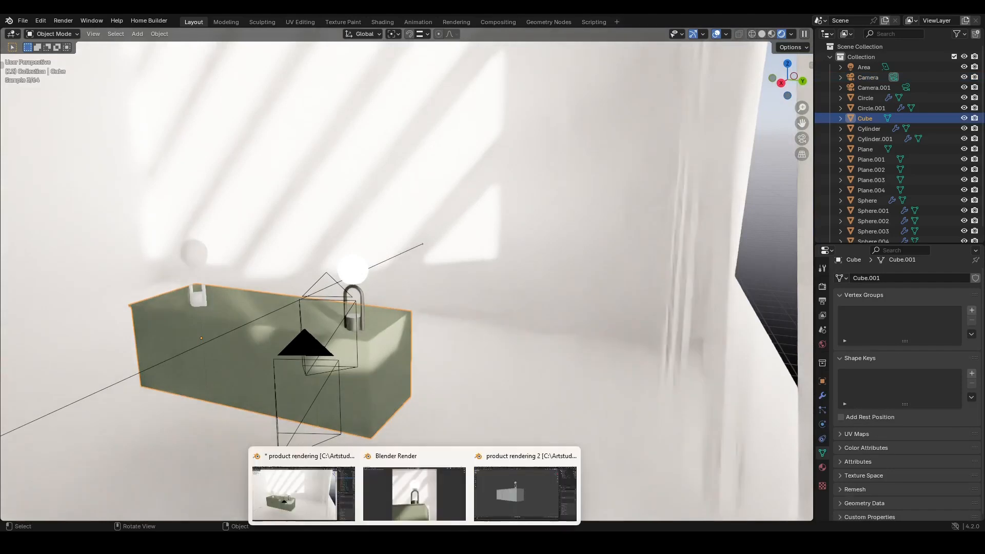
{"action": "left_click", "coordinate": [516, 502]}
{"action": "scroll", "coordinate": [367, 348], "scroll_direction": "down", "scroll_amount": 2}
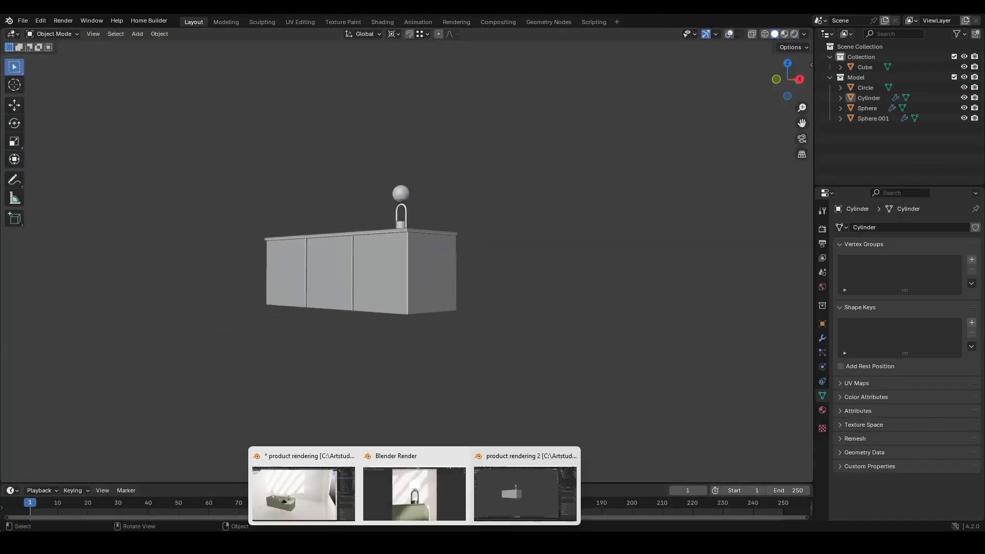
{"action": "scroll", "coordinate": [405, 305], "scroll_direction": "up", "scroll_amount": 2}
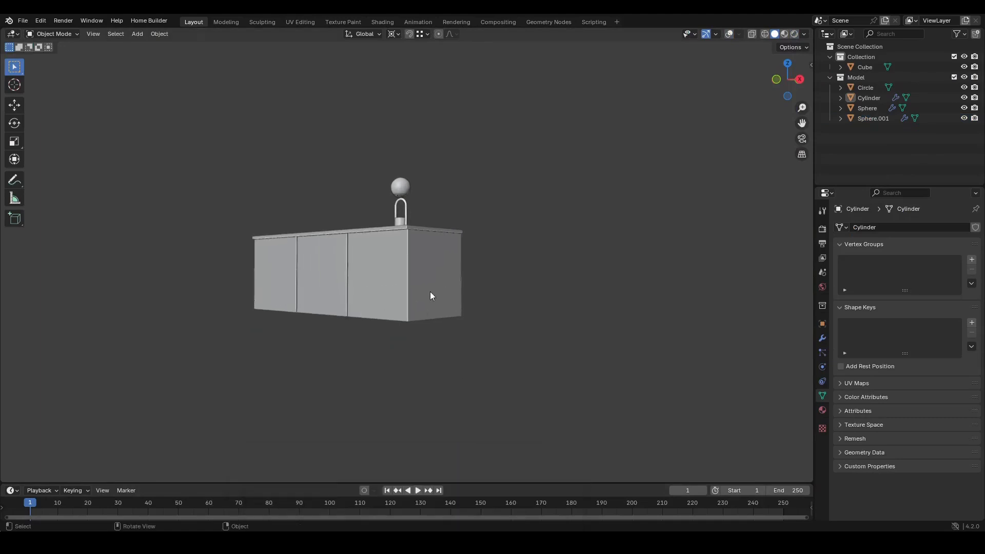
{"action": "middle_click_drag", "start_coordinate": [430, 292], "coordinate": [365, 389]}
{"action": "scroll", "coordinate": [434, 398], "scroll_direction": "up", "scroll_amount": 2}
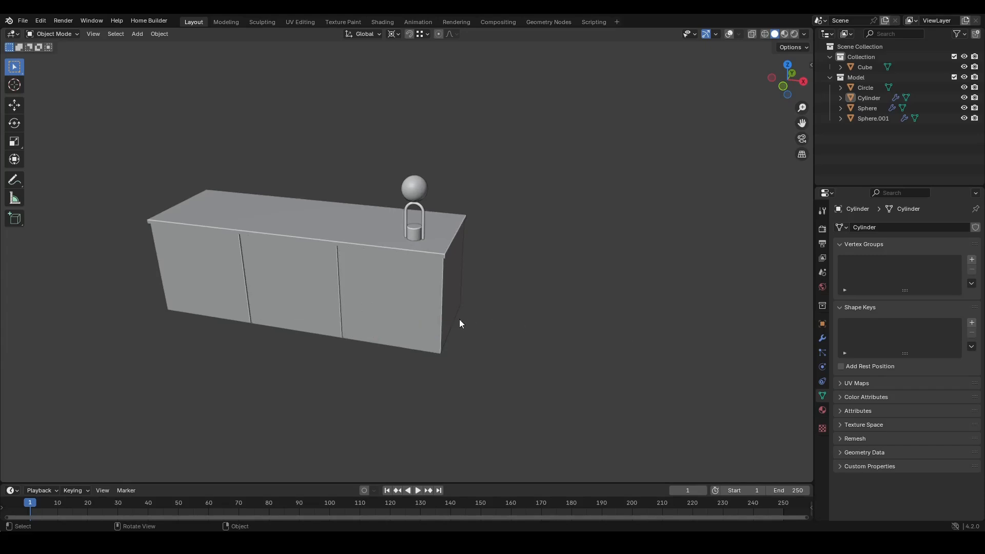
{"action": "scroll", "coordinate": [402, 293], "scroll_direction": "up", "scroll_amount": 2}
{"action": "key", "text": "z"}
{"action": "left_click", "coordinate": [396, 336]}
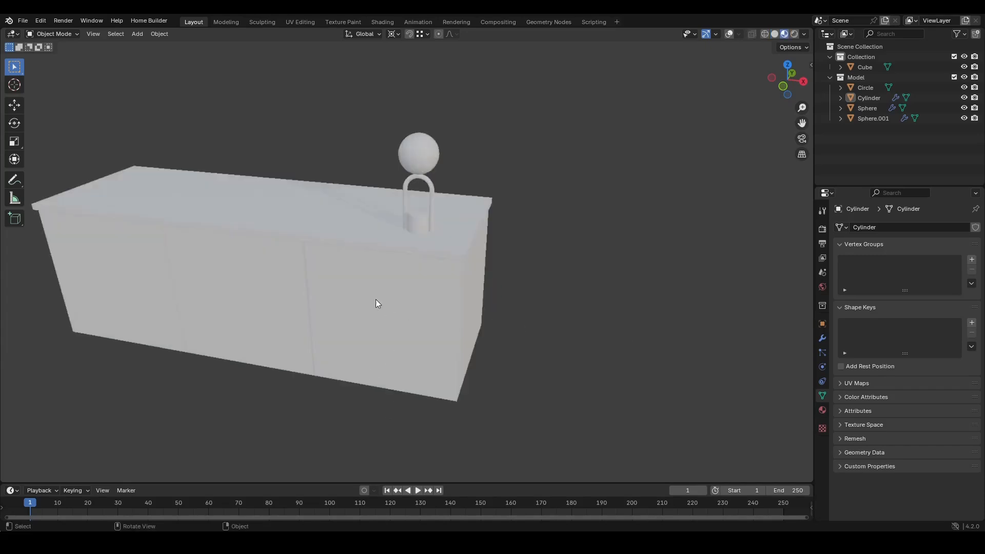
{"action": "middle_click_drag", "start_coordinate": [376, 300], "coordinate": [405, 288]}
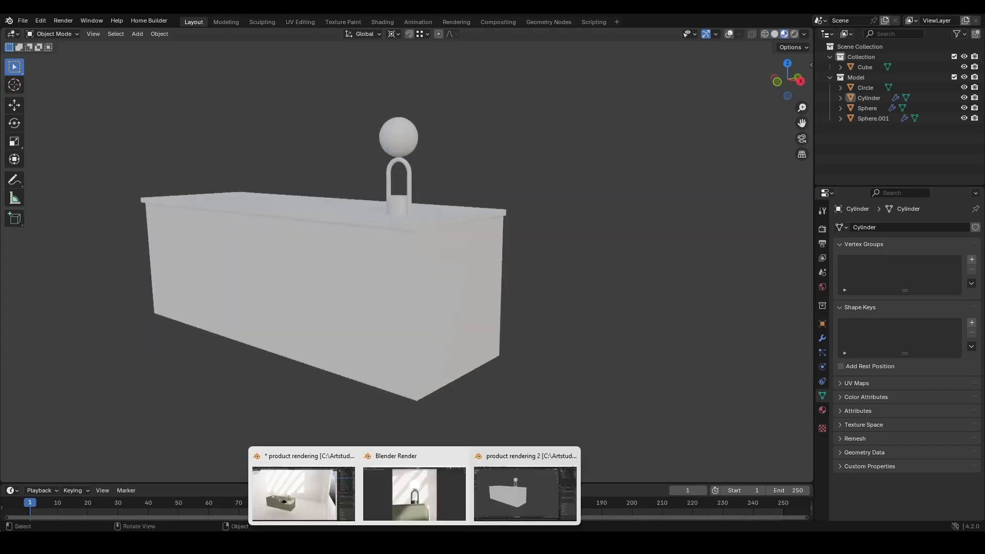
- Return to the reference scene window and split its viewport, turning the new area into a Shader Editor
{"action": "left_click", "coordinate": [331, 488]}
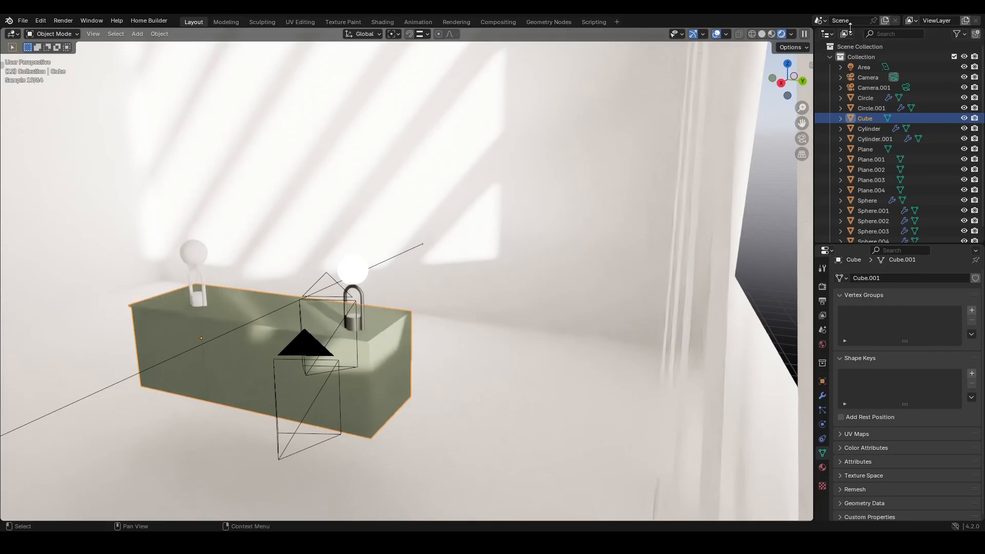
{"action": "left_click_drag", "start_coordinate": [809, 26], "coordinate": [341, 33]}
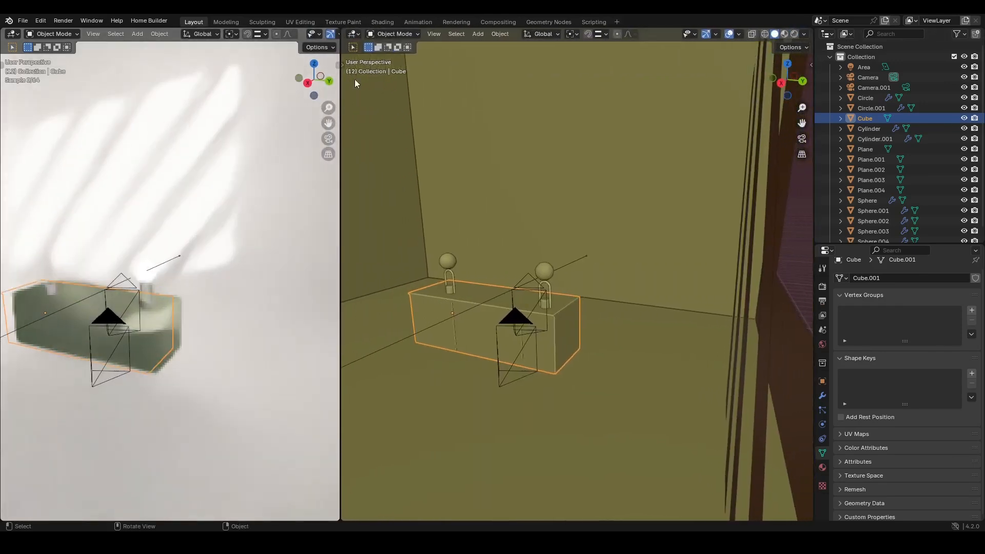
{"action": "left_click", "coordinate": [360, 35]}
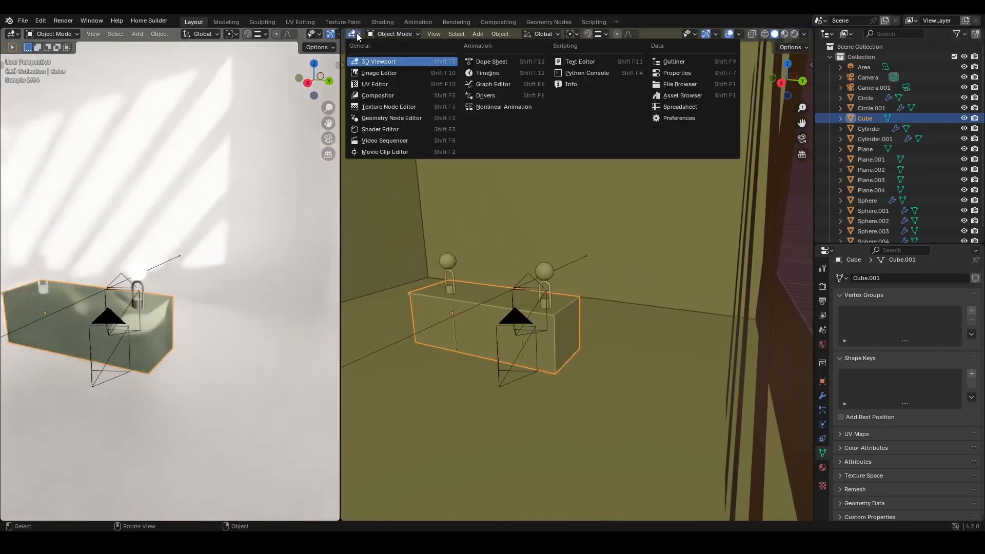
{"action": "left_click", "coordinate": [366, 128]}
- Delete the upper Principled BSDF node from the backdrop box's material
{"action": "middle_click_drag", "start_coordinate": [454, 259], "coordinate": [469, 256], "text": "ctrl"}
{"action": "key", "text": "n"}
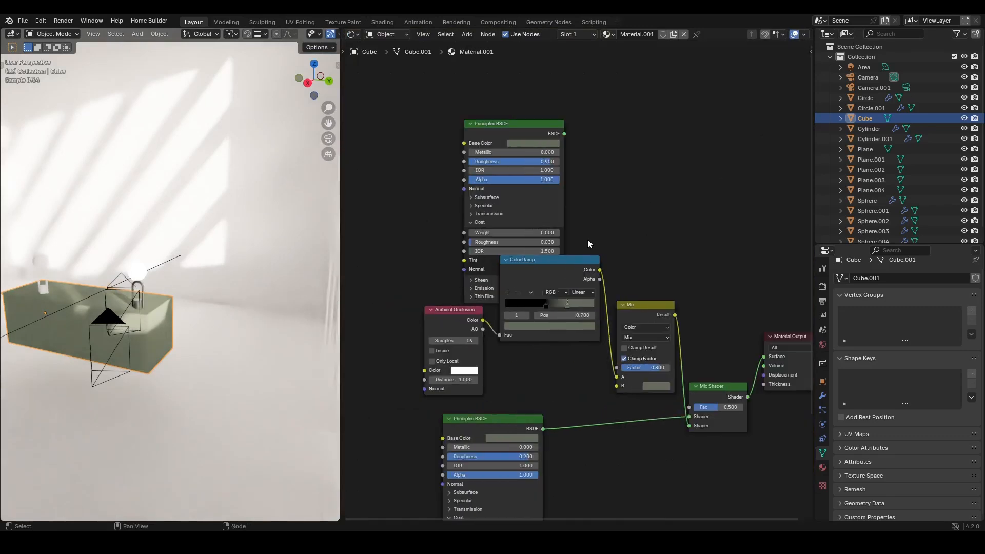
{"action": "middle_click_drag", "start_coordinate": [587, 239], "coordinate": [531, 201], "text": "ctrl"}
{"action": "left_click_drag", "start_coordinate": [524, 159], "coordinate": [508, 131]}
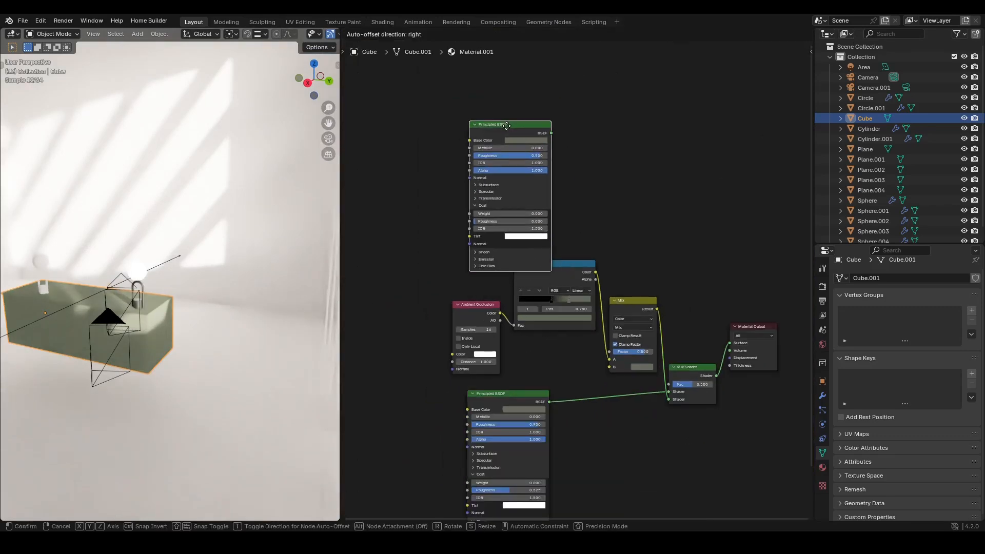
{"action": "key", "text": "x"}
{"action": "middle_click_drag", "start_coordinate": [586, 346], "coordinate": [585, 259]}
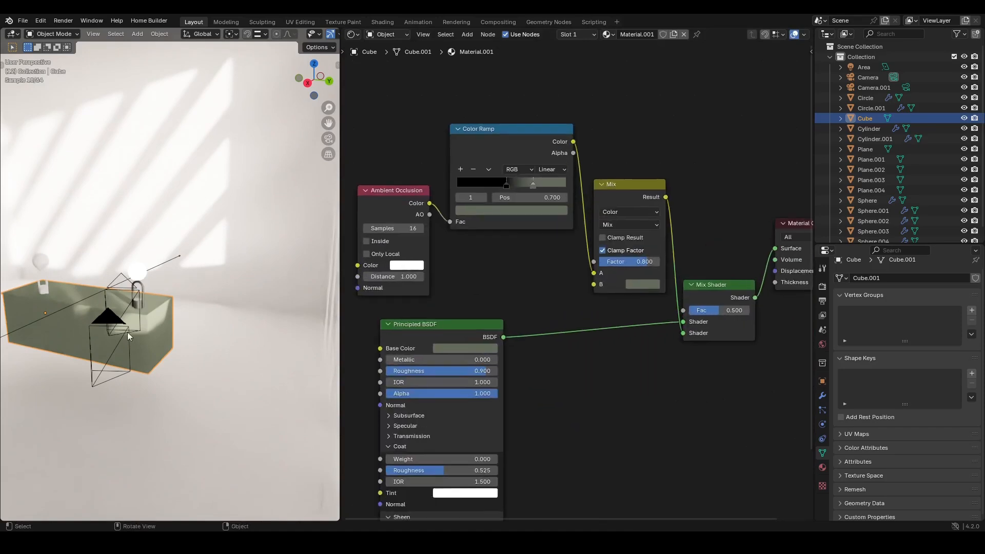
- Connect the remaining Principled BSDF's output directly to the Material Output's Surface input
{"action": "middle_click_drag", "start_coordinate": [128, 331], "coordinate": [182, 257]}
{"action": "middle_click_drag", "start_coordinate": [182, 256], "coordinate": [172, 344]}
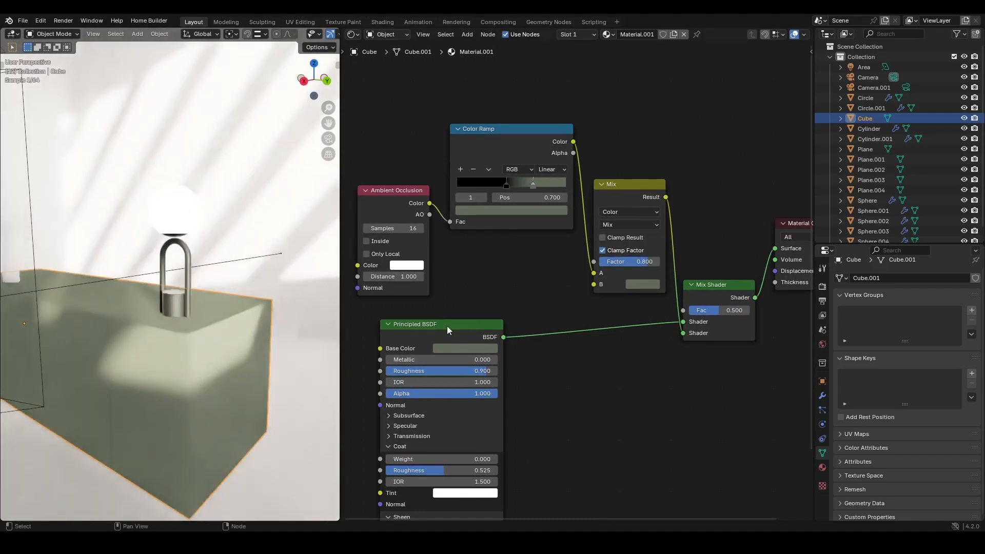
{"action": "middle_click_drag", "start_coordinate": [448, 325], "coordinate": [450, 301]}
{"action": "left_click_drag", "start_coordinate": [632, 130], "coordinate": [410, 115]}
{"action": "left_click", "coordinate": [410, 115]}
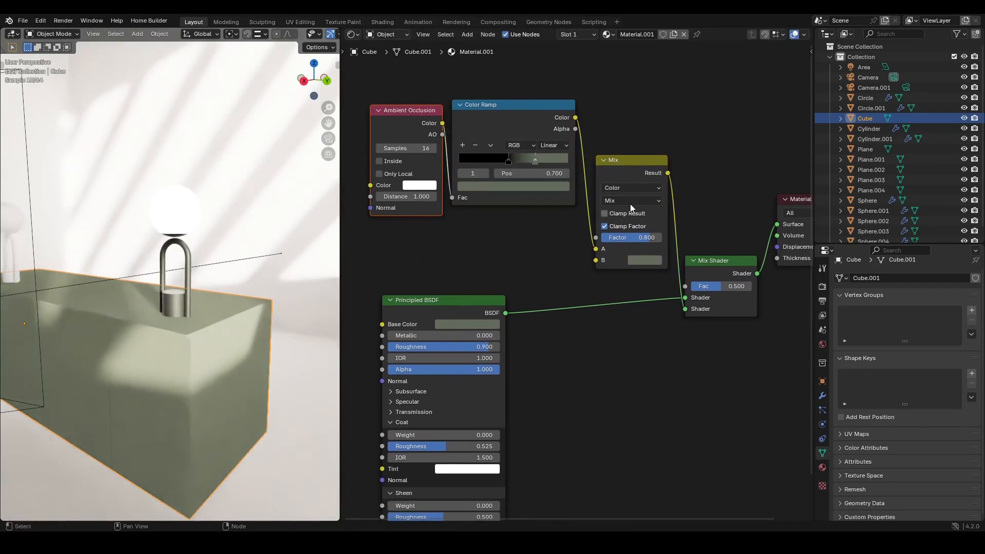
{"action": "left_click_drag", "start_coordinate": [635, 173], "coordinate": [635, 142]}
{"action": "middle_click_drag", "start_coordinate": [658, 303], "coordinate": [604, 299]}
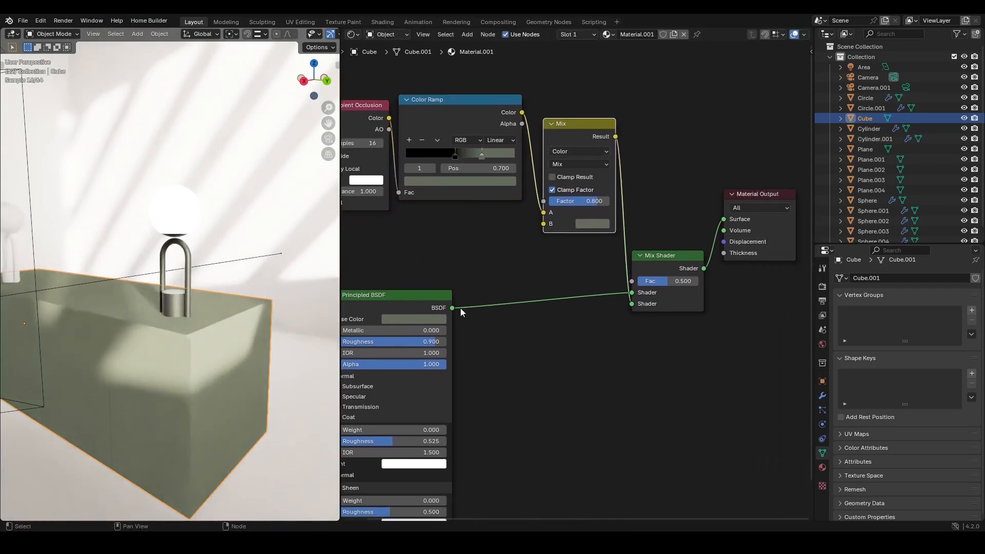
{"action": "left_click_drag", "start_coordinate": [452, 308], "coordinate": [724, 220]}
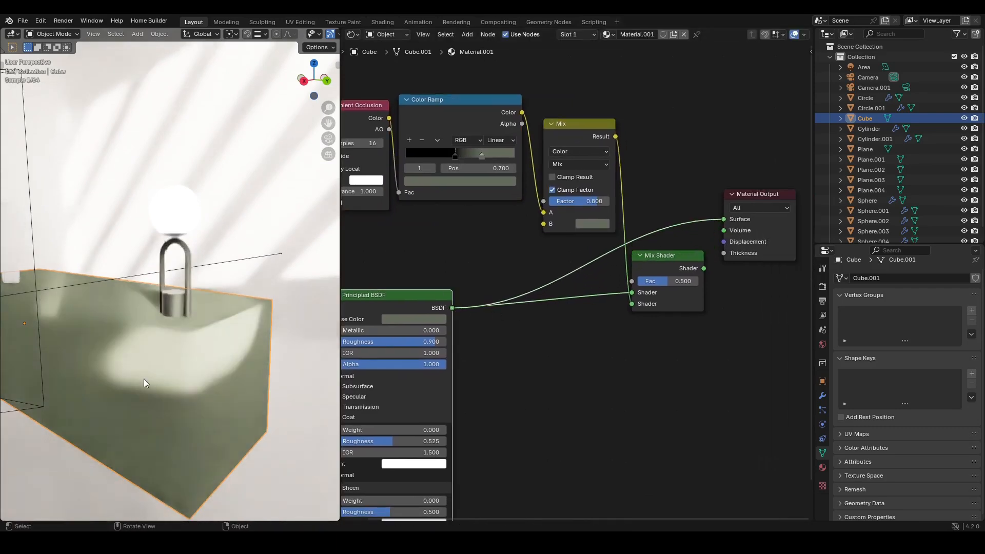
- Try a Coat weight of 0.1 on the Principled BSDF and inspect its Sheen settings
{"action": "middle_click_drag", "start_coordinate": [201, 366], "coordinate": [212, 324], "text": "ctrl"}
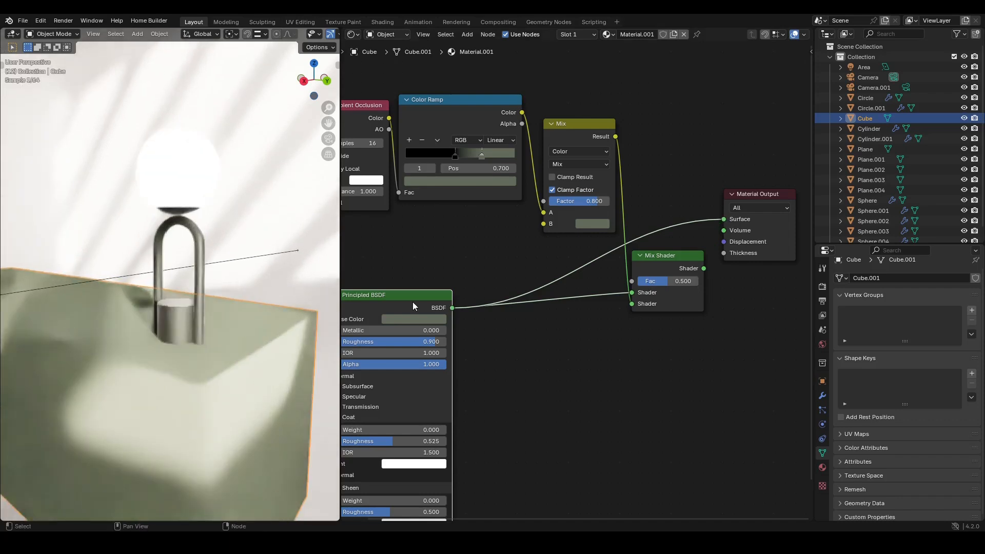
{"action": "left_click_drag", "start_coordinate": [414, 303], "coordinate": [473, 223]}
{"action": "middle_click_drag", "start_coordinate": [472, 224], "coordinate": [481, 303], "text": "ctrl"}
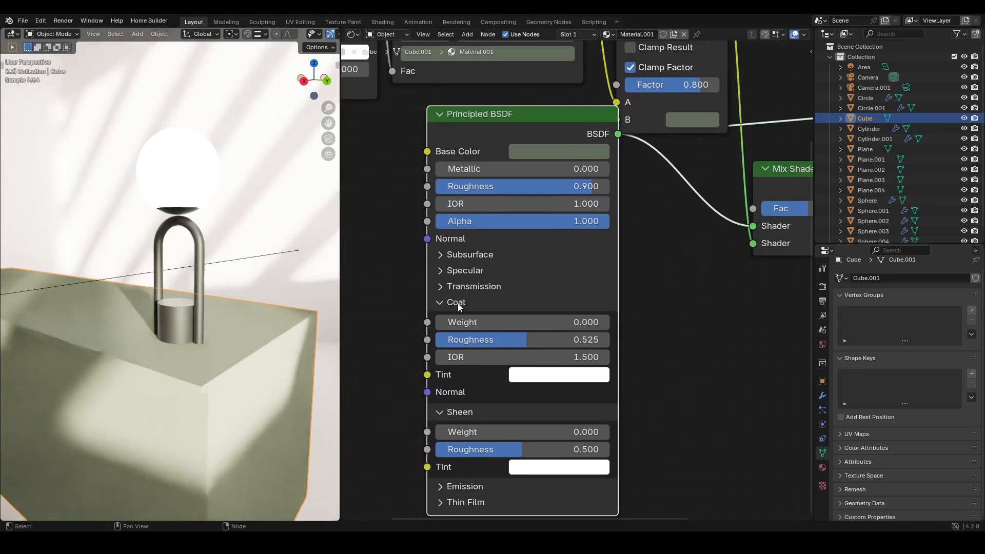
{"action": "left_click", "coordinate": [437, 304]}
{"action": "left_click", "coordinate": [440, 319]}
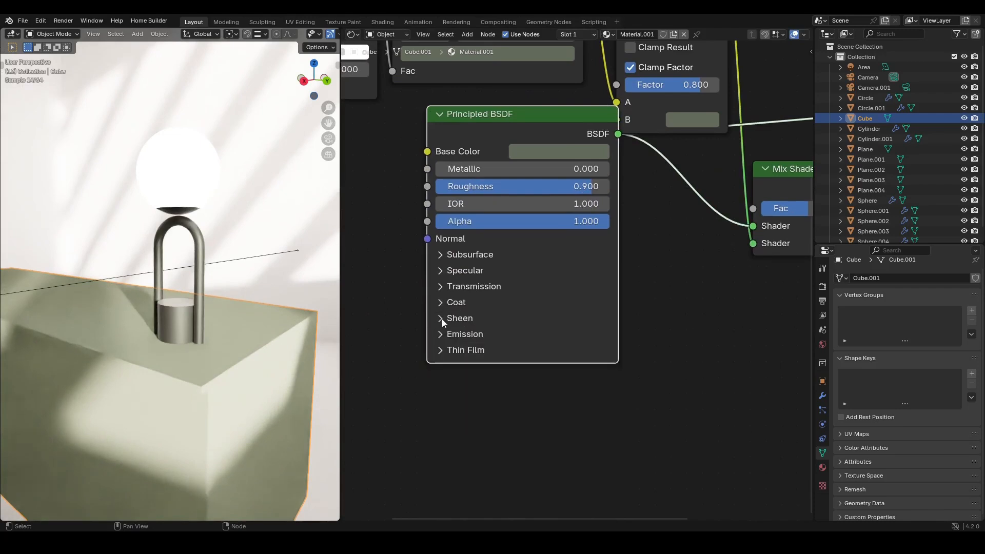
{"action": "left_click", "coordinate": [442, 319]}
{"action": "left_click", "coordinate": [445, 303]}
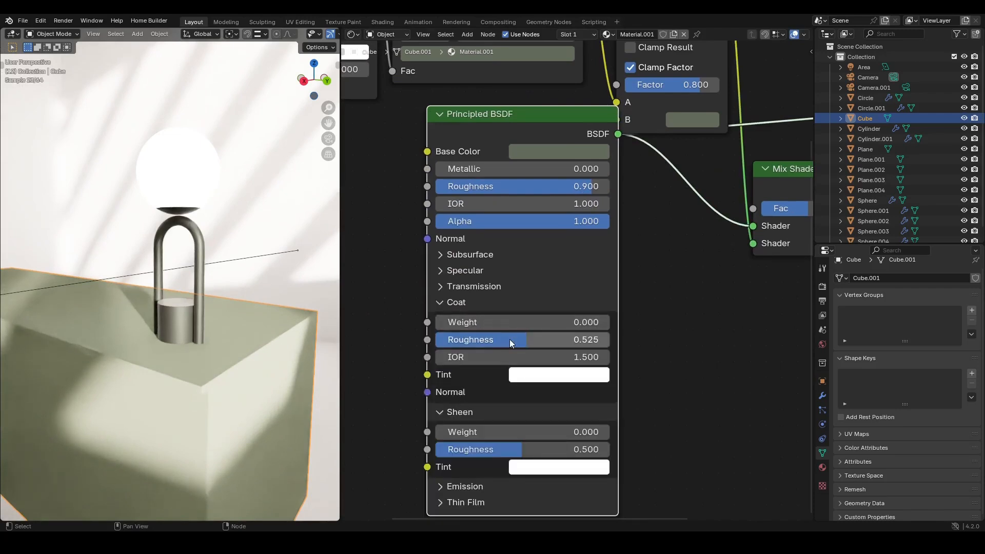
{"action": "mouse_move", "coordinate": [479, 322]}
{"action": "left_mouse_down"}
{"action": "mouse_move", "coordinate": [544, 322]}
{"action": "mouse_move", "coordinate": [497, 322]}
{"action": "left_mouse_up"}
{"action": "middle_click_drag", "start_coordinate": [119, 336], "coordinate": [144, 317], "text": "shift"}
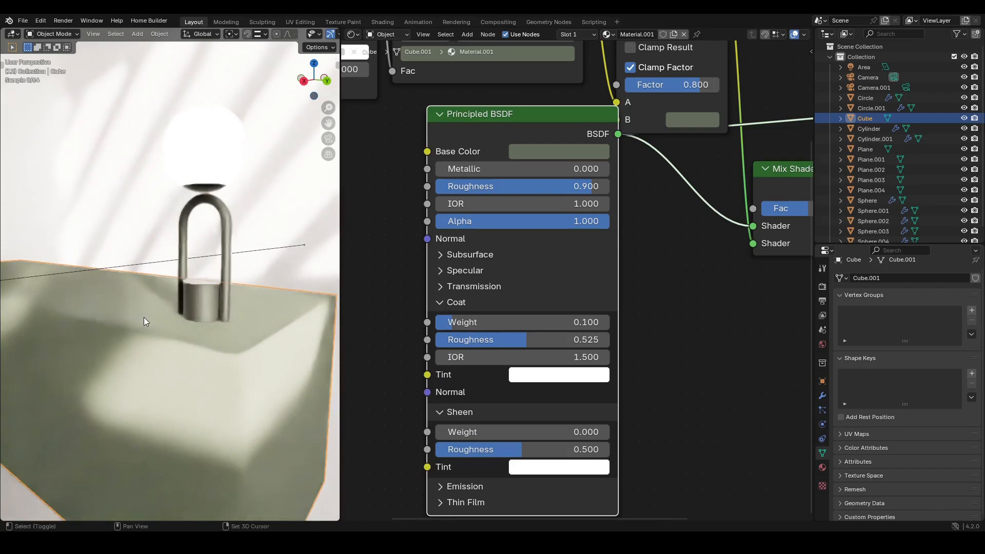
{"action": "left_click", "coordinate": [440, 302]}
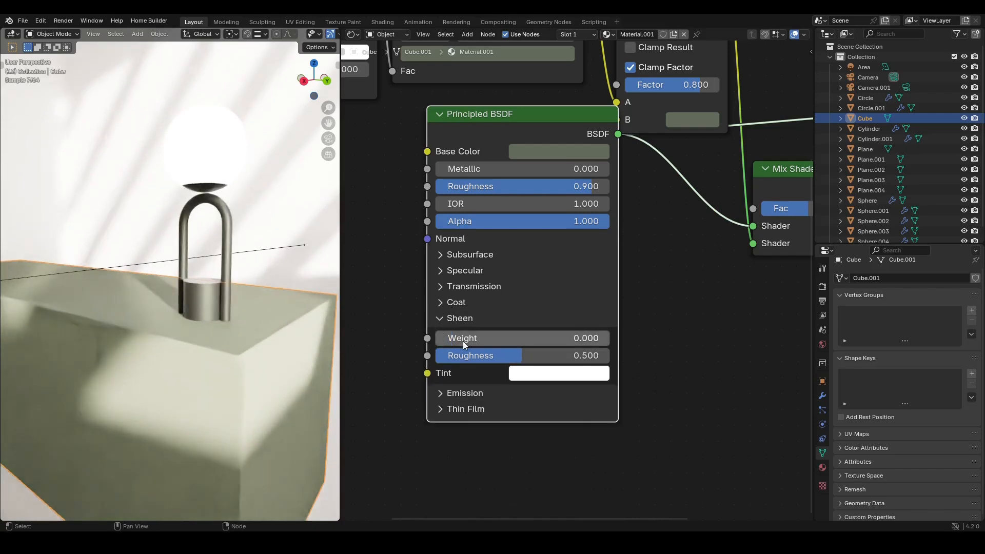
{"action": "mouse_move", "coordinate": [450, 342]}
{"action": "left_mouse_down"}
{"action": "mouse_move", "coordinate": [477, 342]}
{"action": "mouse_move", "coordinate": [450, 342]}
{"action": "left_mouse_up"}
{"action": "left_click", "coordinate": [439, 318]}
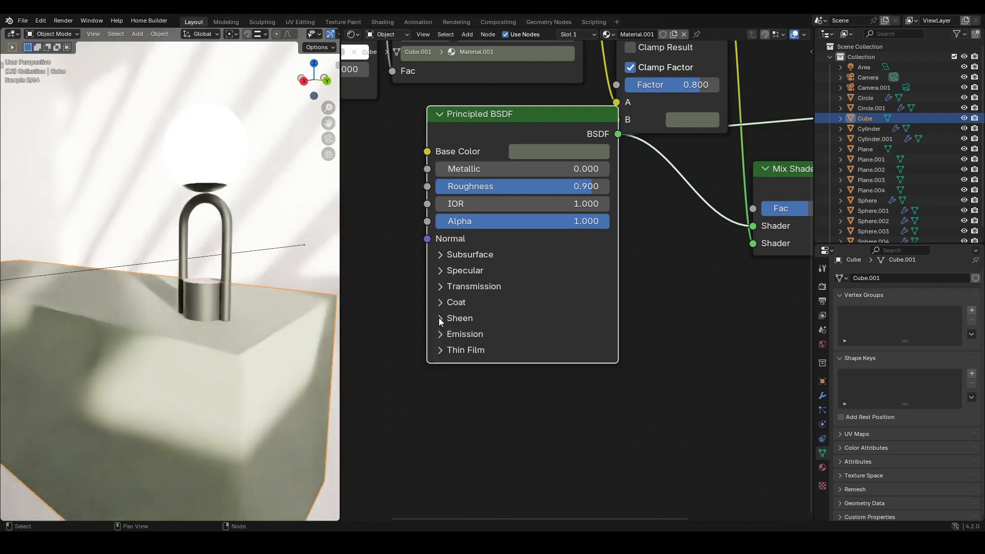
{"action": "left_click", "coordinate": [440, 319]}
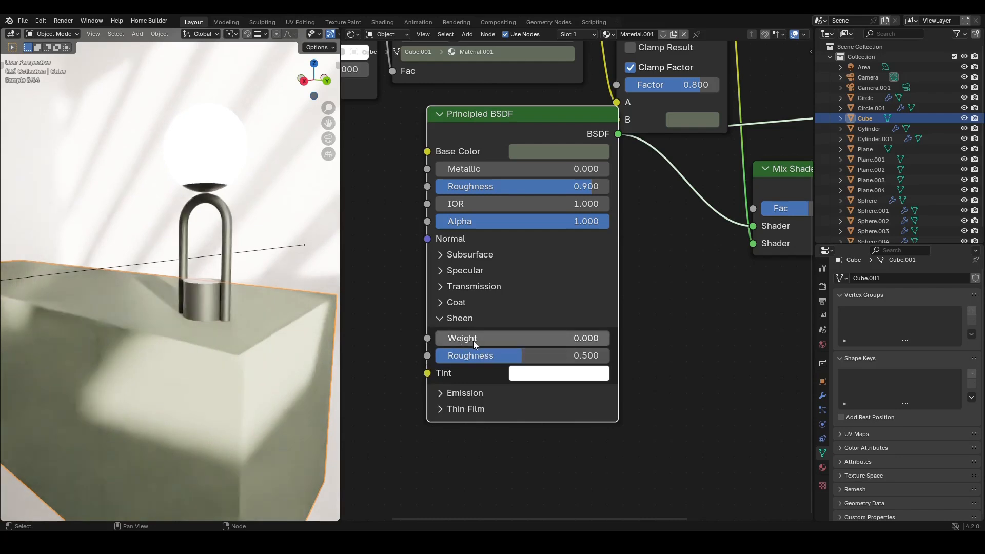
{"action": "left_click", "coordinate": [440, 303]}
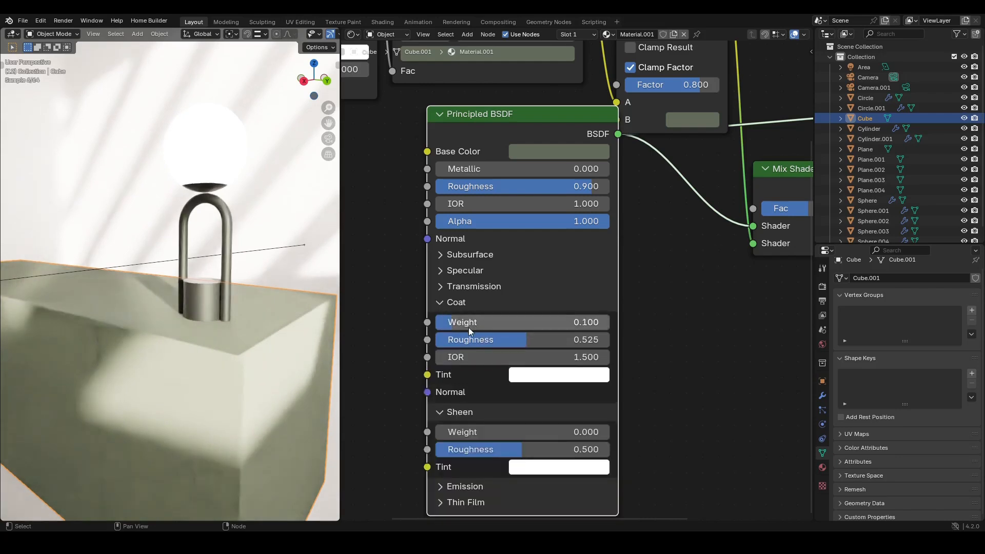
{"action": "left_click", "coordinate": [440, 303]}
{"action": "left_click", "coordinate": [441, 318]}
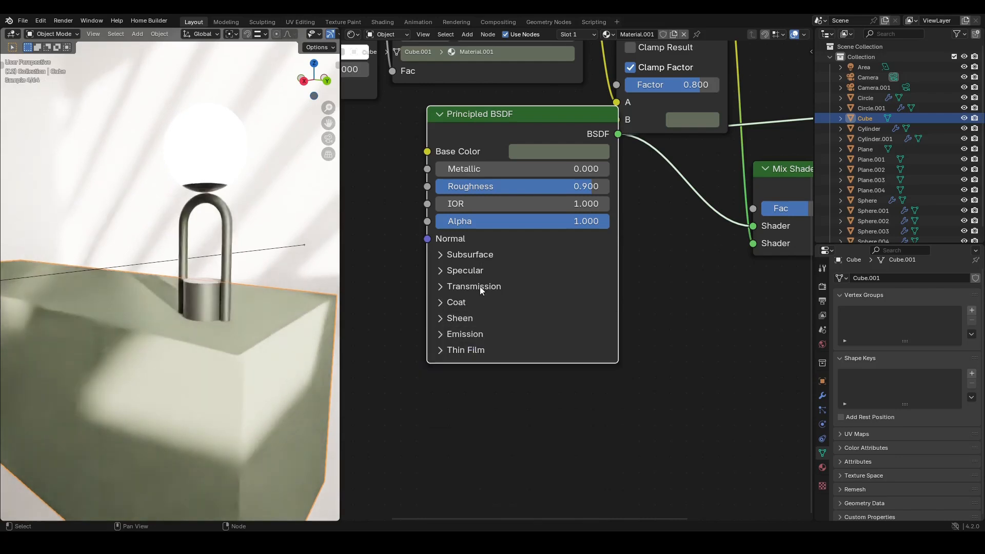
- Expand the Principled BSDF's Specular settings and set IOR Level to 0.9
{"action": "left_click", "coordinate": [439, 272]}
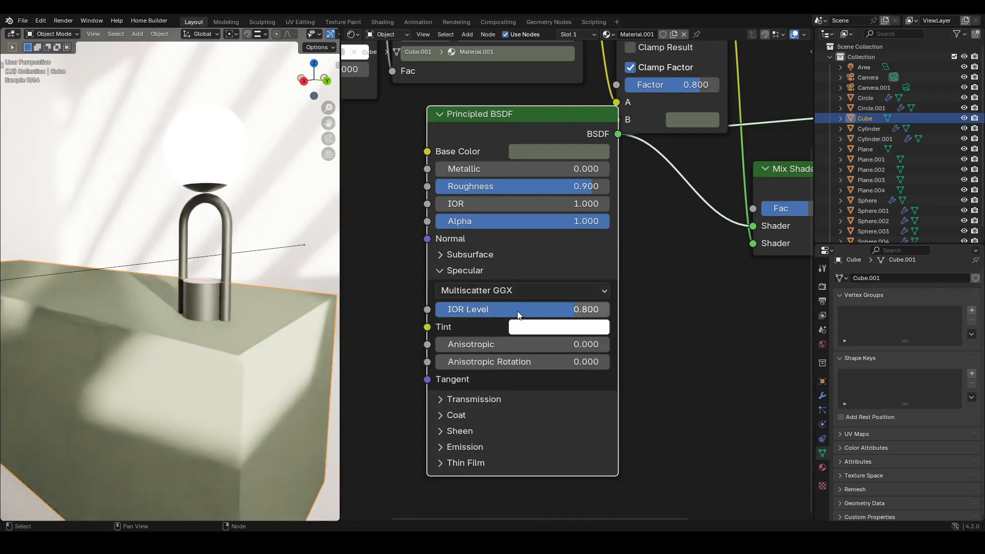
{"action": "mouse_move", "coordinate": [492, 314]}
{"action": "left_mouse_down"}
{"action": "mouse_move", "coordinate": [392, 314]}
{"action": "mouse_move", "coordinate": [509, 314]}
{"action": "left_mouse_up"}
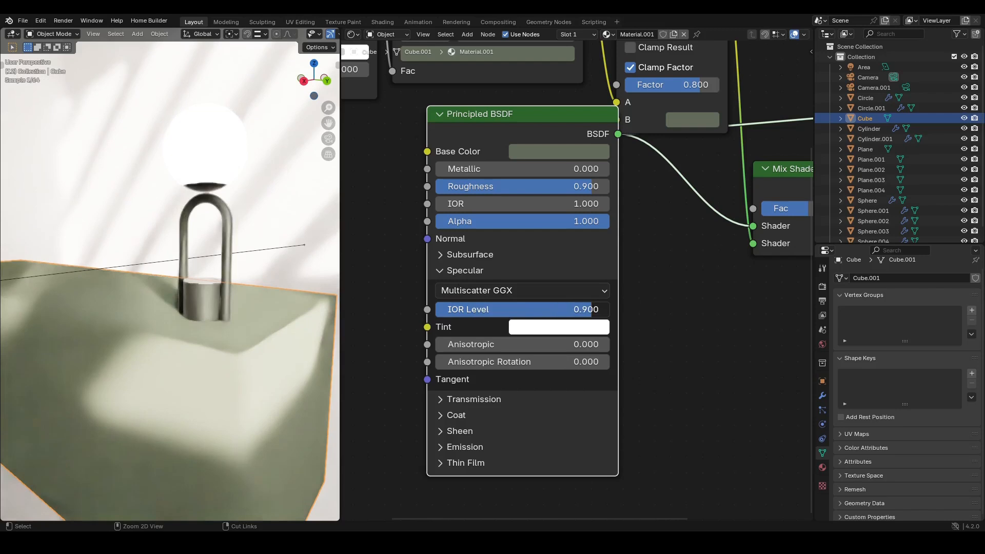
- Open the Base Color picker and inspect its hex value
{"action": "left_click", "coordinate": [552, 152]}
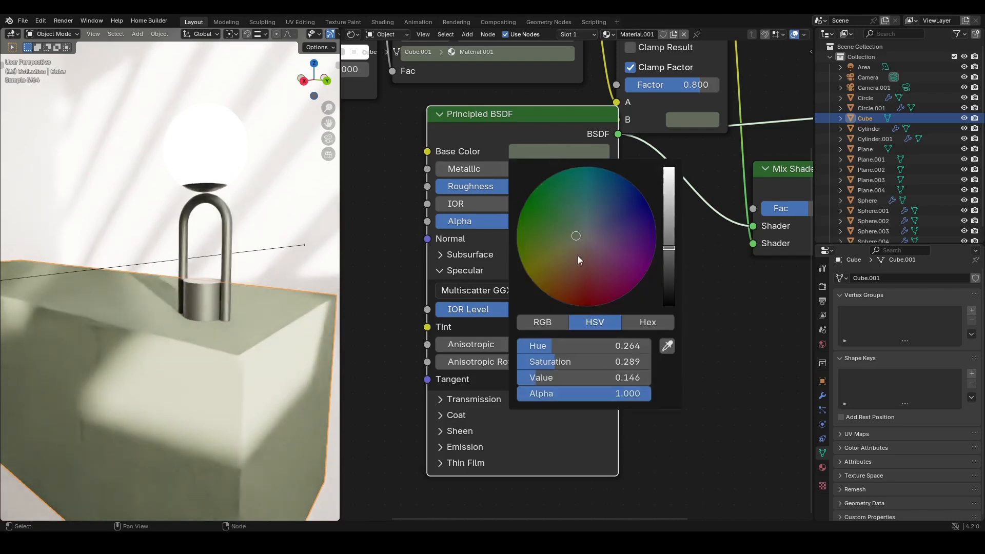
{"action": "left_click", "coordinate": [650, 322]}
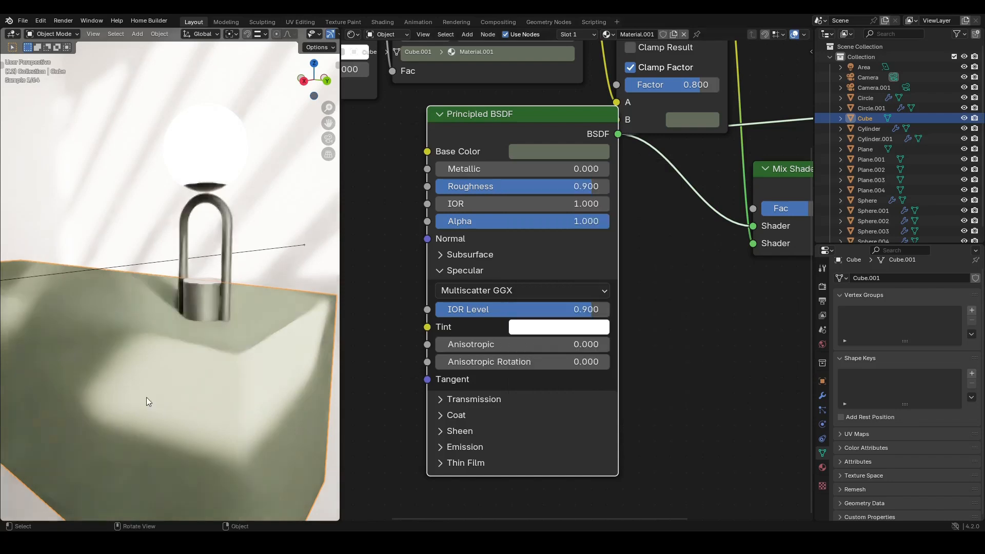
{"action": "left_click", "coordinate": [534, 152]}
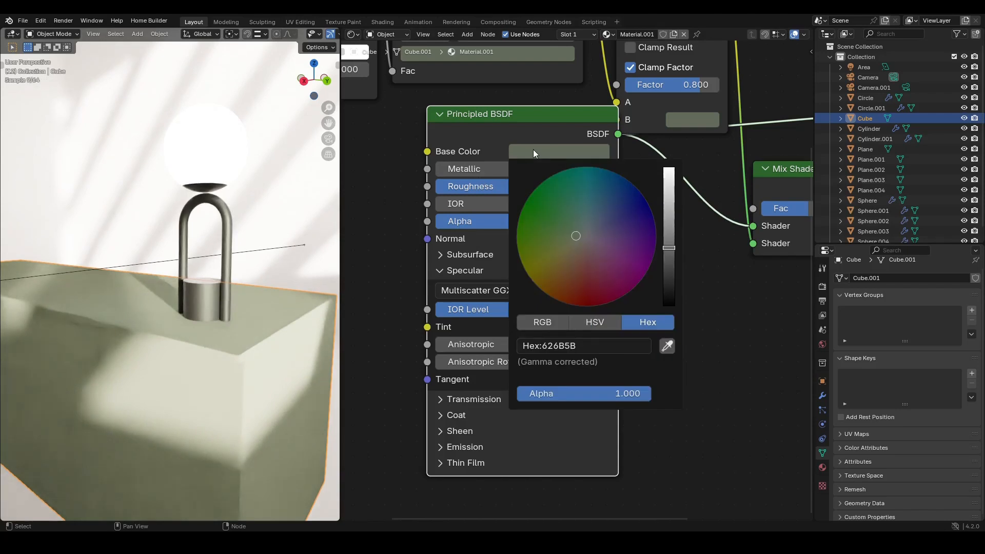
{"action": "left_click", "coordinate": [534, 150]}
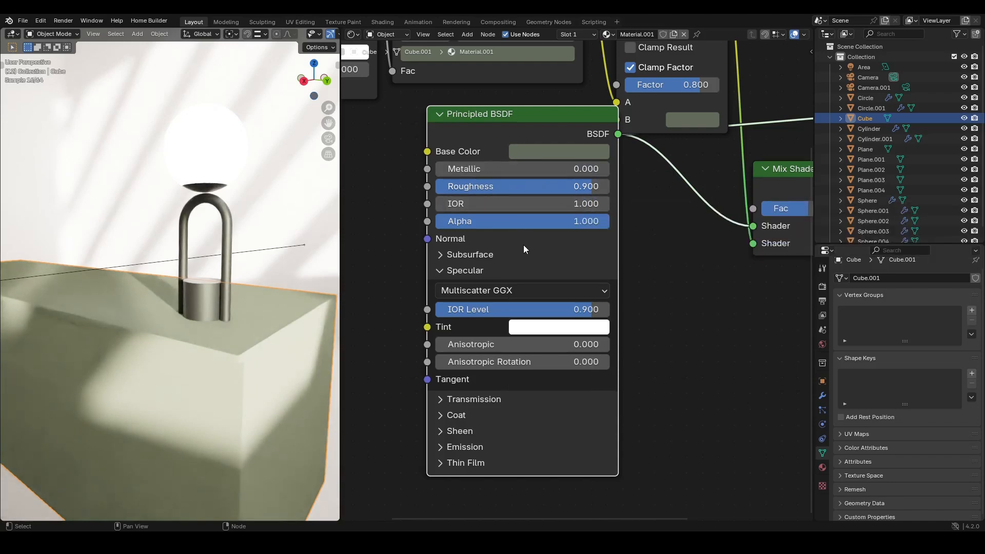
- Set the Base Color hue to 0.234
{"action": "left_click", "coordinate": [565, 152]}
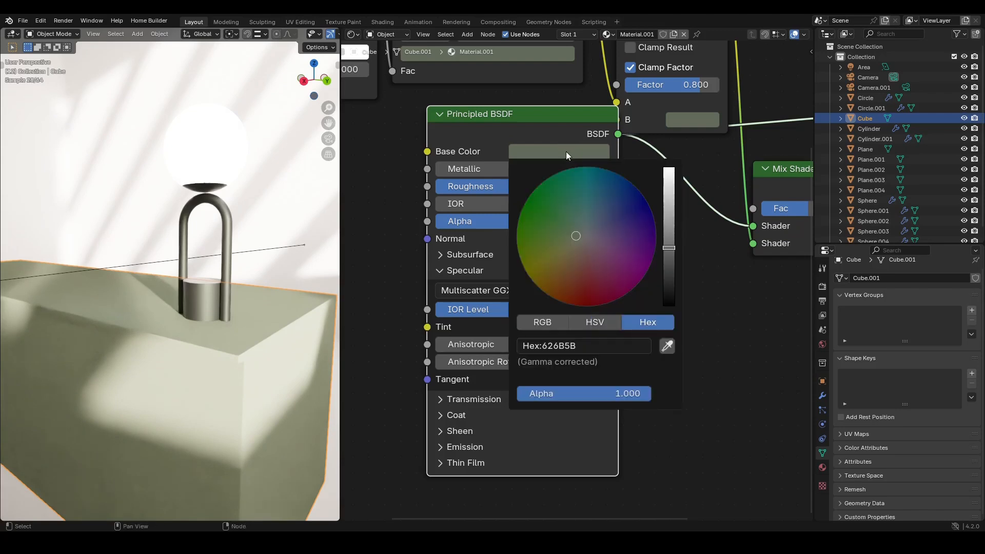
{"action": "left_click", "coordinate": [593, 324]}
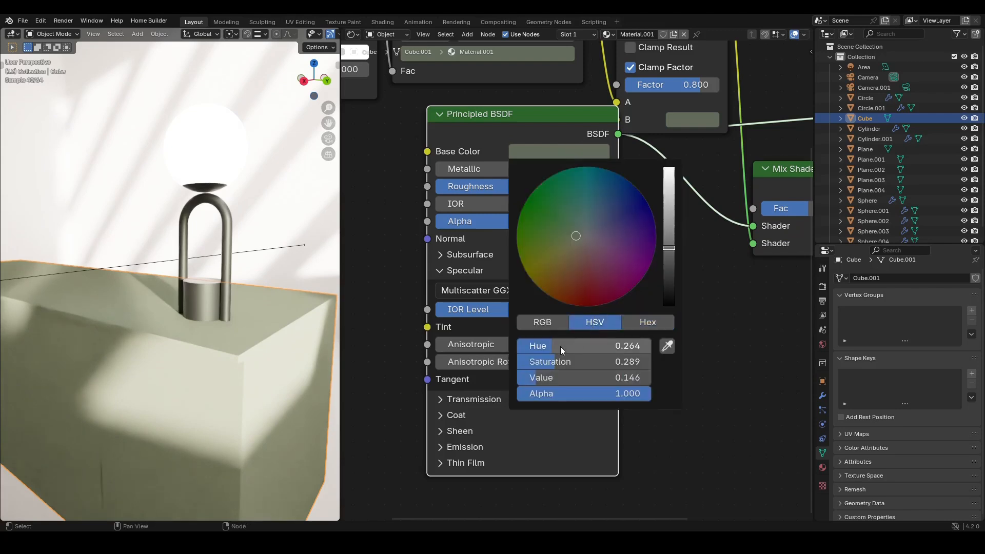
{"action": "mouse_move", "coordinate": [552, 346]}
{"action": "left_mouse_down"}
{"action": "mouse_move", "coordinate": [611, 346]}
{"action": "mouse_move", "coordinate": [549, 346]}
{"action": "left_mouse_up"}
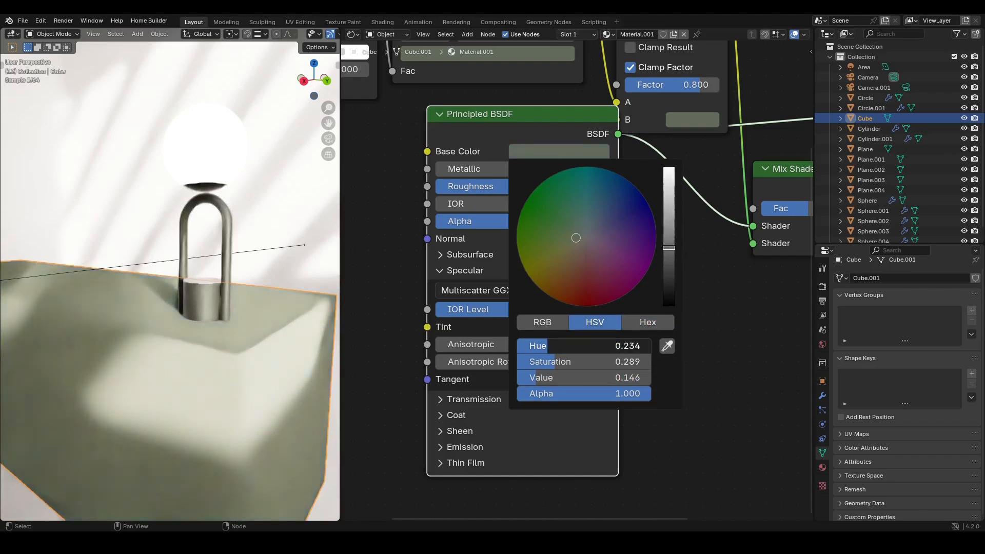
- Change the box's Base Color to a blue with hue about 0.652 and saturation 0.749
{"action": "middle_click_drag", "start_coordinate": [494, 108], "coordinate": [499, 235]}
{"action": "scroll", "coordinate": [493, 267], "scroll_direction": "down", "scroll_amount": 5}
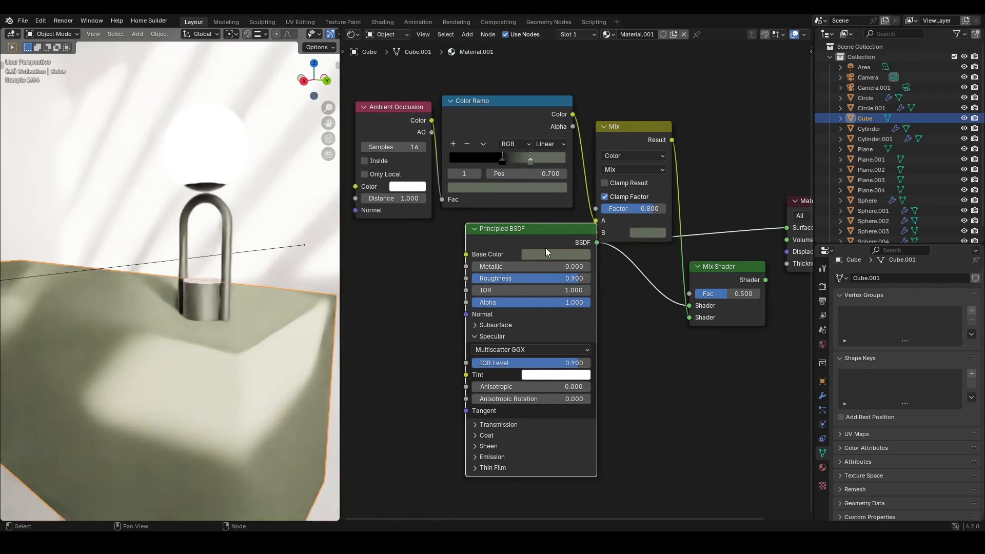
{"action": "left_click", "coordinate": [559, 255]}
{"action": "left_click", "coordinate": [600, 120]}
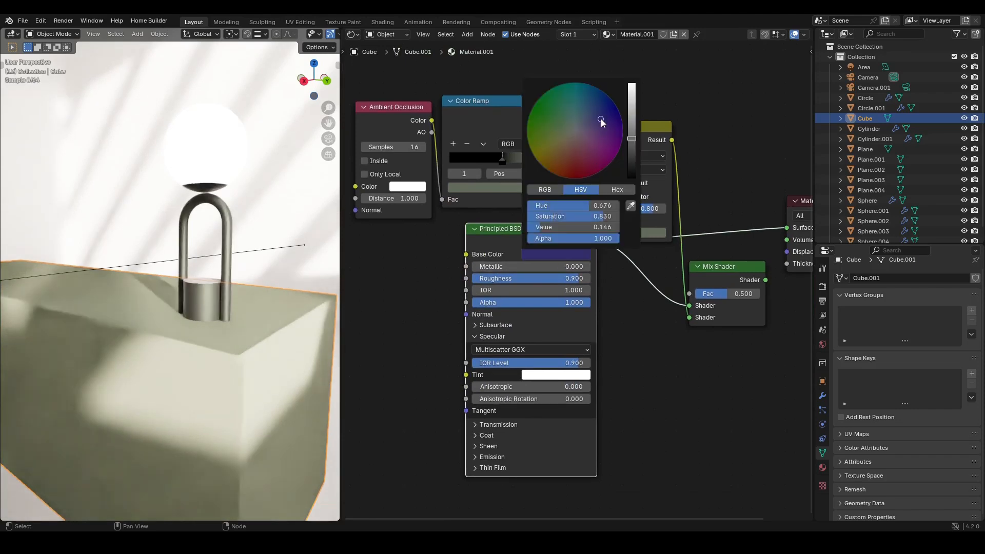
{"action": "left_click_drag", "start_coordinate": [596, 120], "coordinate": [594, 116]}
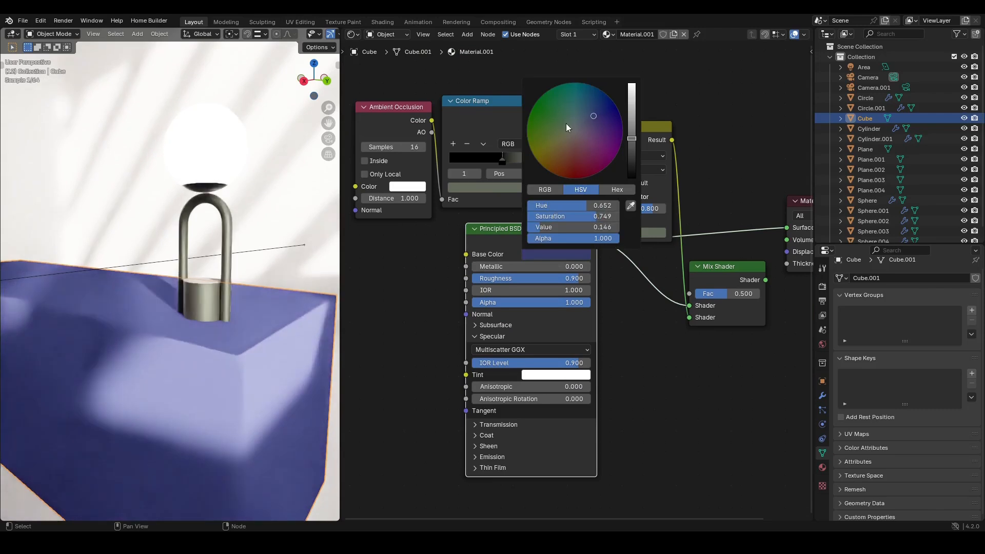
{"action": "left_click_drag", "start_coordinate": [532, 232], "coordinate": [503, 265]}
- Darken the Base Color to a value of about 0.045 and view it in hex
{"action": "left_click", "coordinate": [547, 286]}
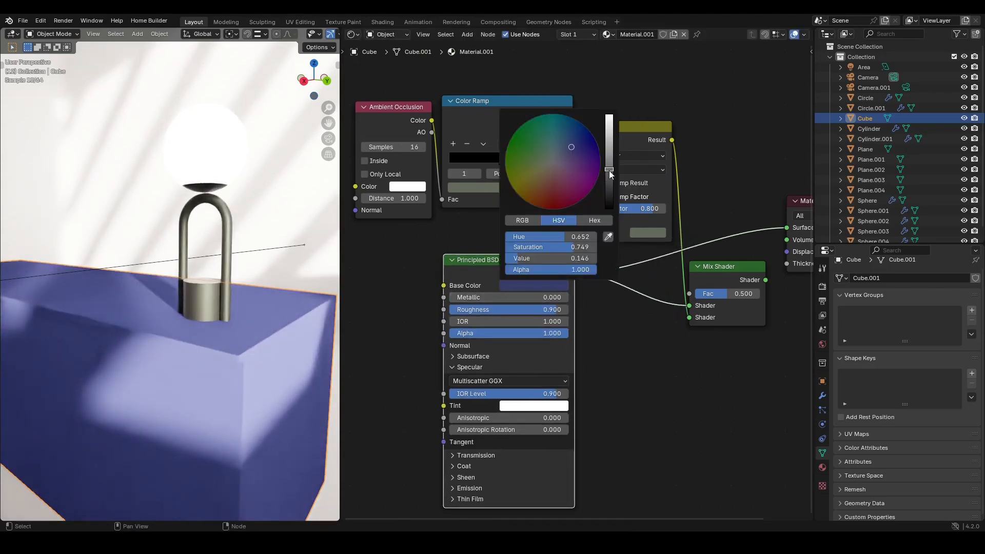
{"action": "left_click_drag", "start_coordinate": [609, 171], "coordinate": [610, 181]}
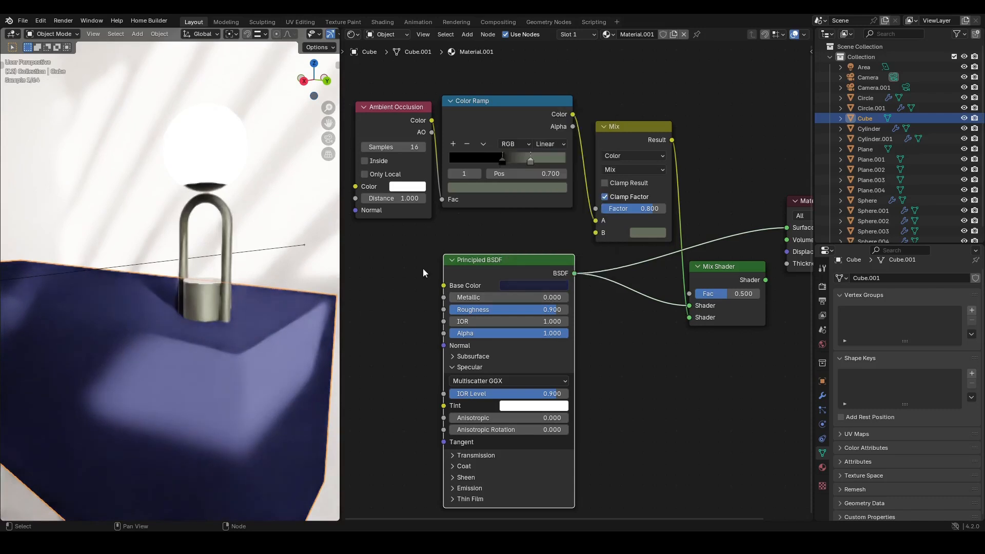
{"action": "scroll", "coordinate": [489, 267], "scroll_direction": "up", "scroll_amount": 2}
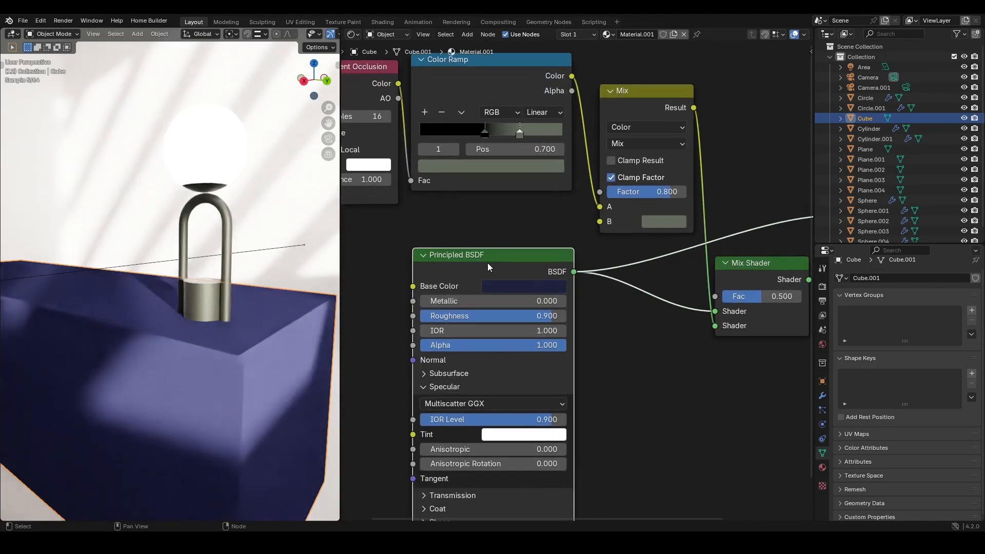
{"action": "scroll", "coordinate": [489, 267], "scroll_direction": "down", "scroll_amount": 1}
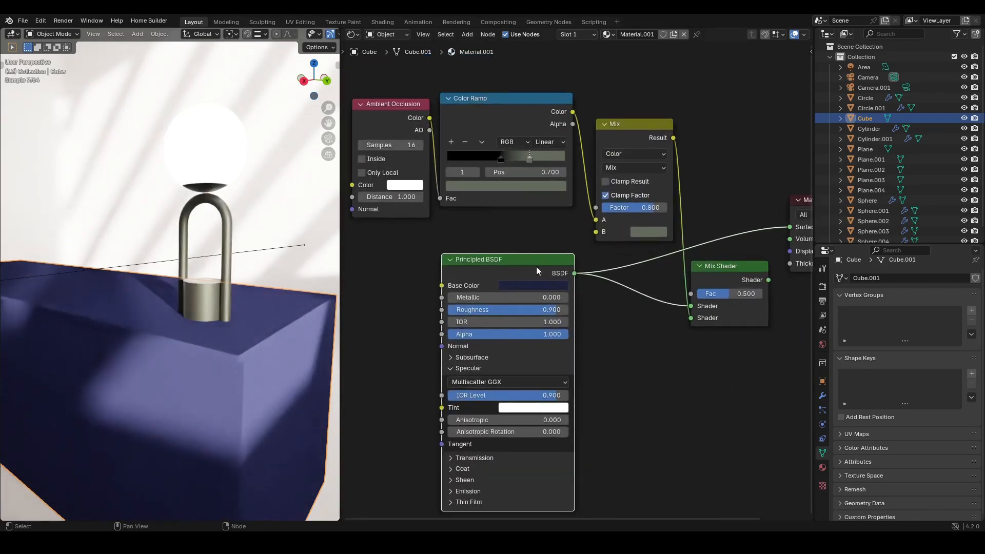
{"action": "middle_click_drag", "start_coordinate": [574, 250], "coordinate": [606, 292]}
{"action": "left_click", "coordinate": [579, 331]}
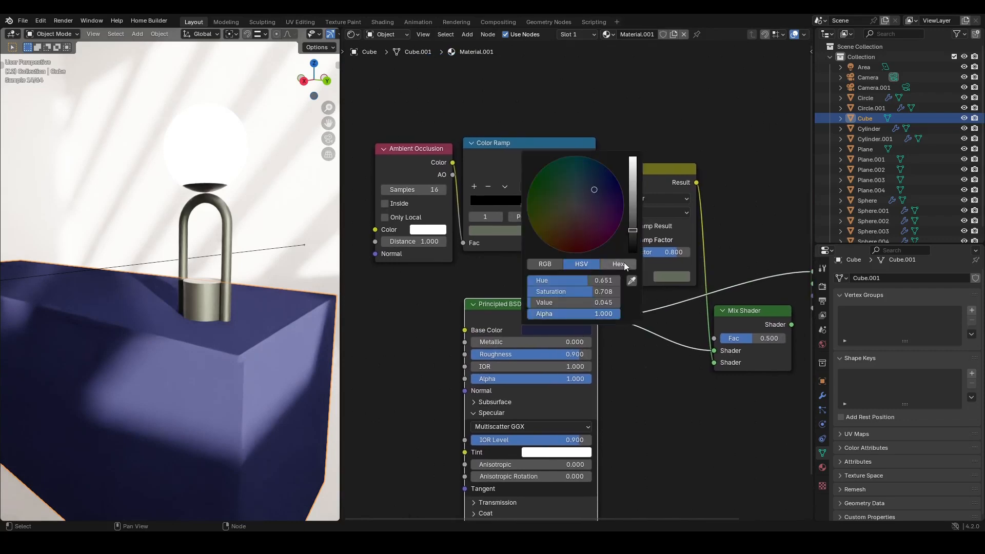
{"action": "left_click", "coordinate": [623, 263]}
{"action": "left_click", "coordinate": [655, 361]}
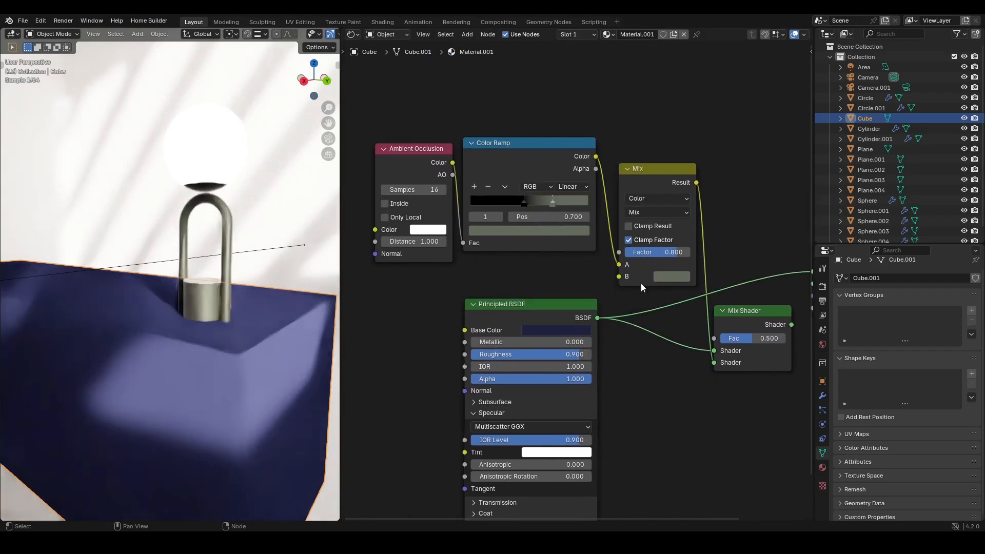
{"action": "scroll", "coordinate": [660, 206], "scroll_direction": "down", "scroll_amount": 3}
{"action": "middle_click_drag", "start_coordinate": [661, 202], "coordinate": [583, 201]}
{"action": "scroll", "coordinate": [442, 176], "scroll_direction": "up", "scroll_amount": 4}
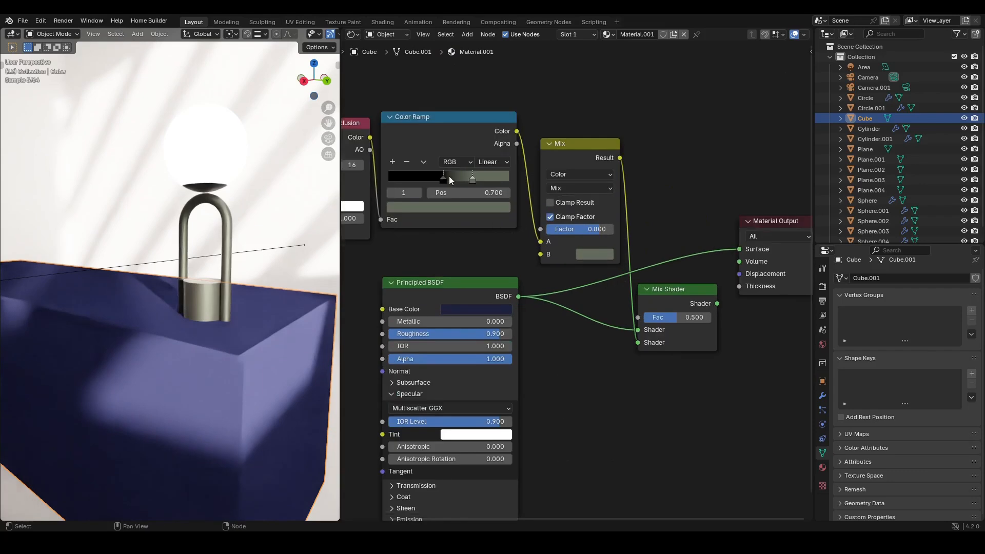
{"action": "middle_click_drag", "start_coordinate": [449, 176], "coordinate": [526, 215]}
{"action": "left_click_drag", "start_coordinate": [408, 162], "coordinate": [406, 156]}
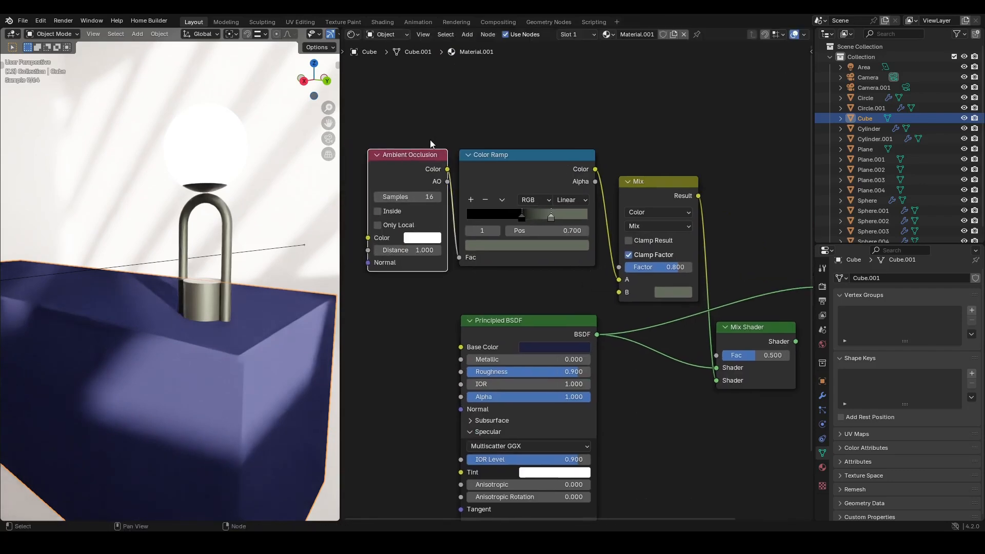
{"action": "key", "text": "shift+a"}
{"action": "key", "text": "Escape"}
{"action": "key", "text": "shift+a"}
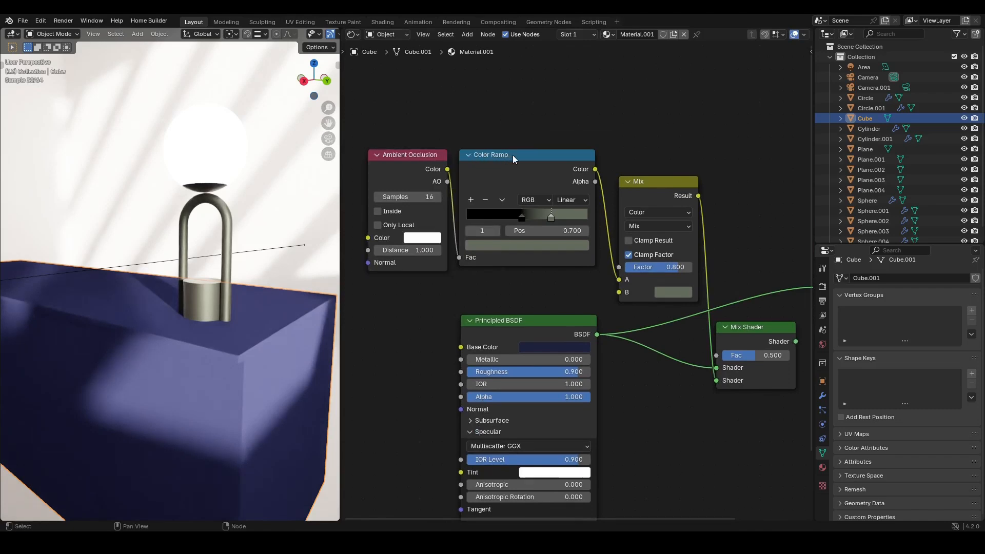
- Connect the Mix Shader's output to the Material Output's Surface input and reposition the Mix Shader
{"action": "middle_click_drag", "start_coordinate": [576, 195], "coordinate": [567, 184]}
{"action": "left_click_drag", "start_coordinate": [633, 185], "coordinate": [638, 162]}
{"action": "middle_click_drag", "start_coordinate": [613, 239], "coordinate": [616, 233]}
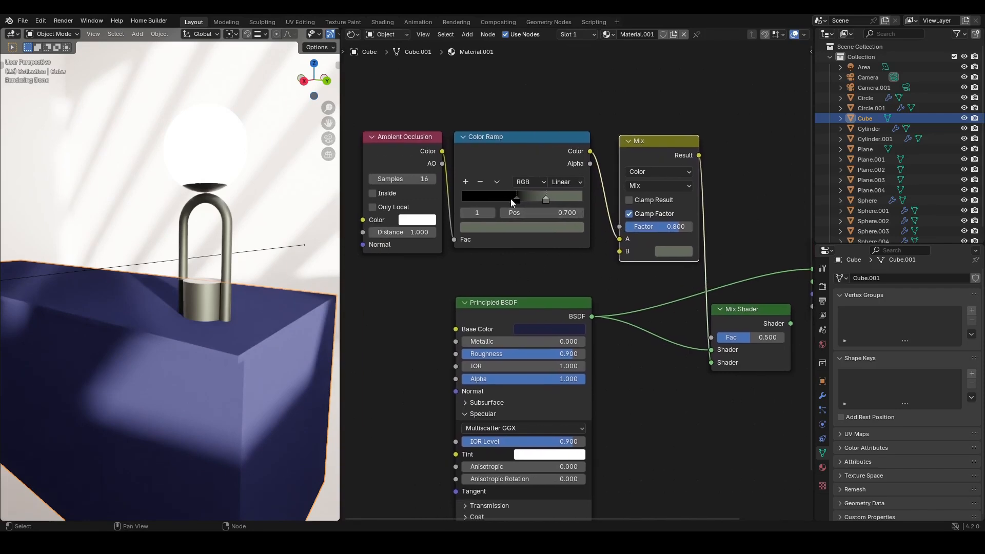
{"action": "middle_click_drag", "start_coordinate": [598, 277], "coordinate": [456, 235]}
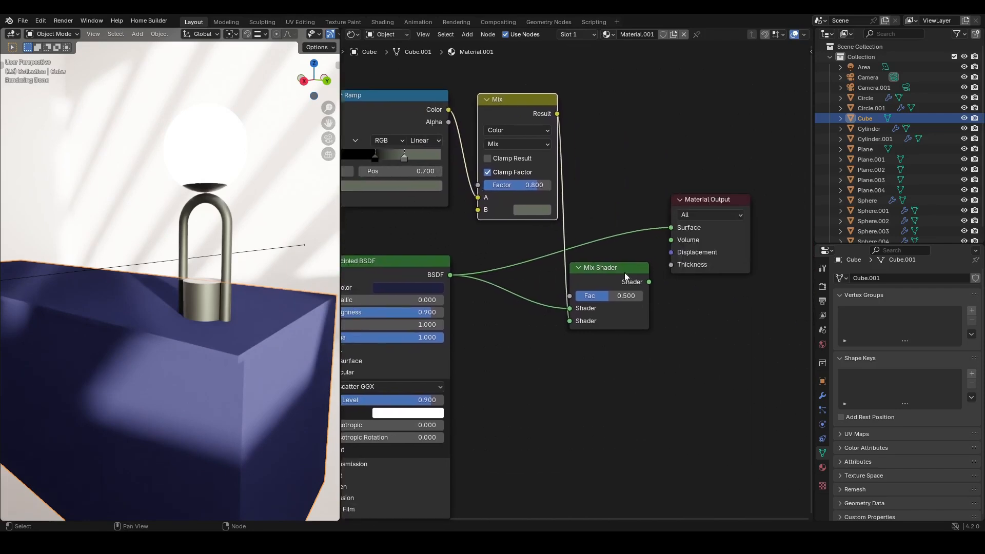
{"action": "left_click_drag", "start_coordinate": [623, 276], "coordinate": [670, 227]}
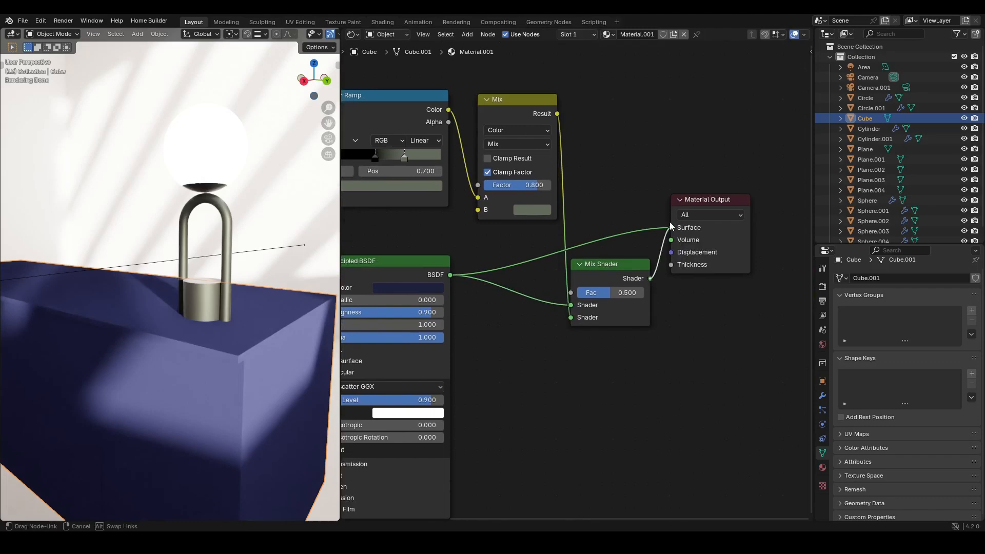
{"action": "left_click_drag", "start_coordinate": [599, 266], "coordinate": [603, 211]}
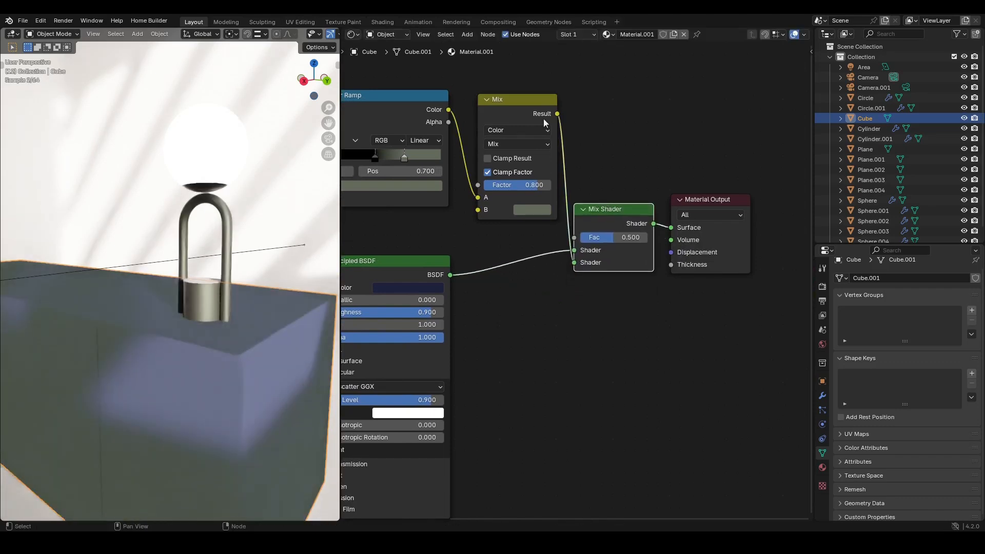
- Rearrange the Mix, Mix Shader and Principled BSDF nodes into a tidier layout
{"action": "left_click_drag", "start_coordinate": [509, 100], "coordinate": [577, 139]}
{"action": "key", "text": "Escape"}
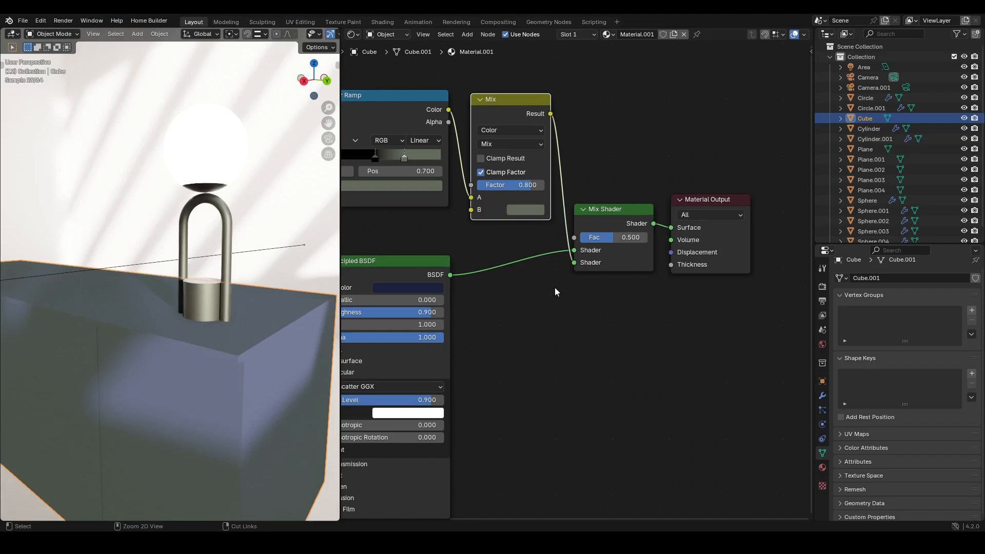
{"action": "scroll", "coordinate": [555, 287], "scroll_direction": "down", "scroll_amount": 1}
{"action": "middle_click_drag", "start_coordinate": [555, 291], "coordinate": [600, 287]}
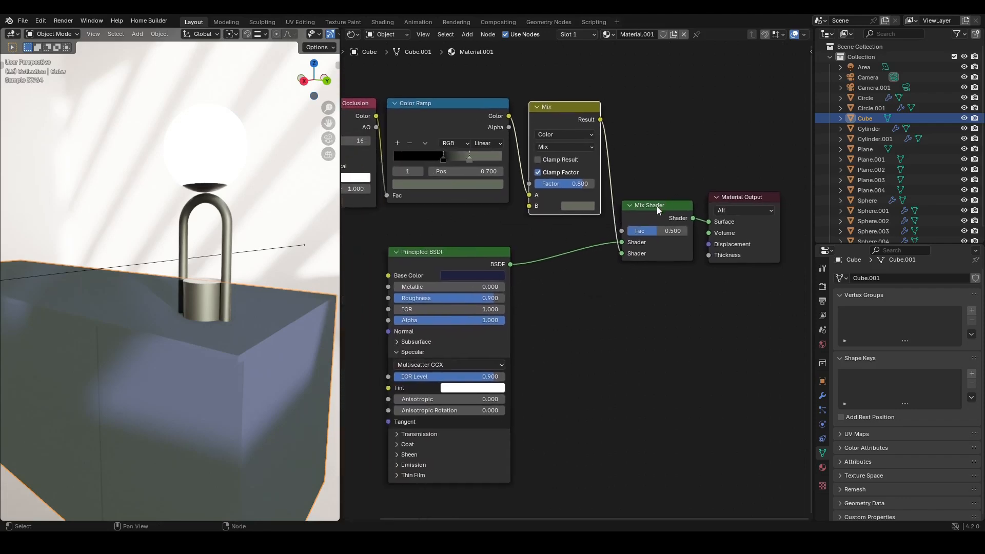
{"action": "left_click_drag", "start_coordinate": [657, 206], "coordinate": [656, 204]}
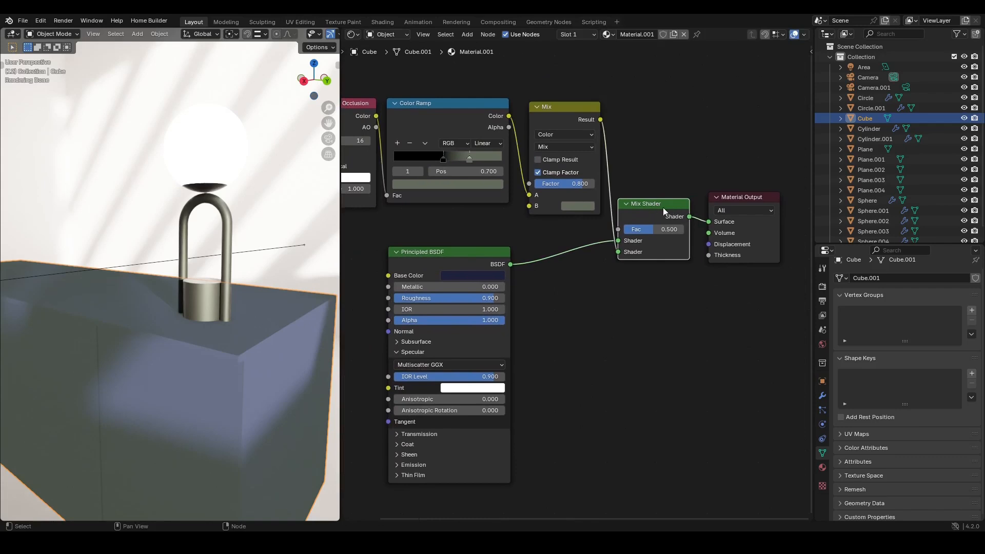
{"action": "left_click_drag", "start_coordinate": [436, 254], "coordinate": [485, 248]}
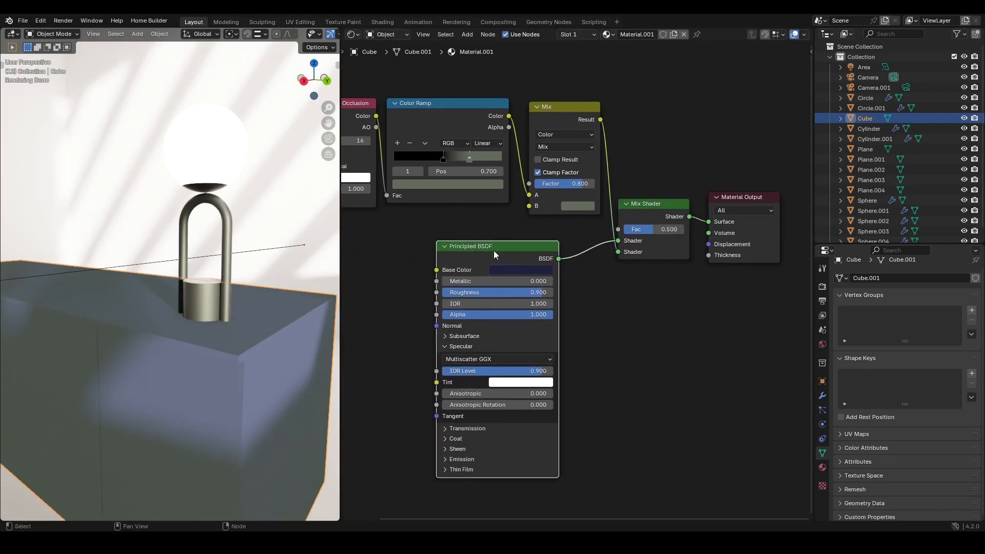
{"action": "mouse_move", "coordinate": [494, 251]}
{"action": "middle_mouse_down", "text": "ctrl"}
{"action": "mouse_move", "coordinate": [491, 259]}
{"action": "mouse_move", "coordinate": [504, 237]}
{"action": "mouse_move", "coordinate": [511, 248]}
{"action": "middle_mouse_up", "text": "ctrl"}
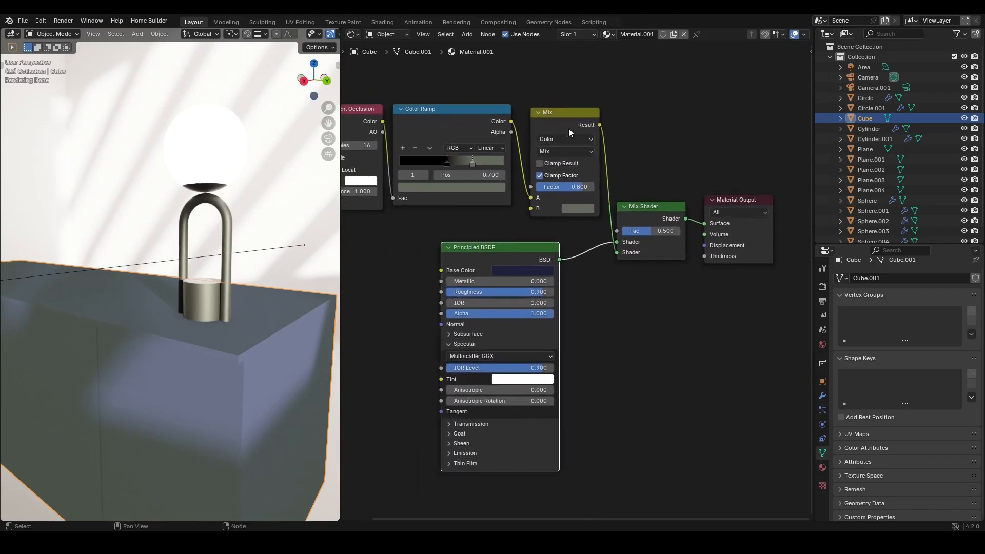
- Preview the Mix node's output on the box and move the Color Ramp's black stop to position 0.609
{"action": "left_click", "coordinate": [571, 113], "text": "ctrl+shift"}
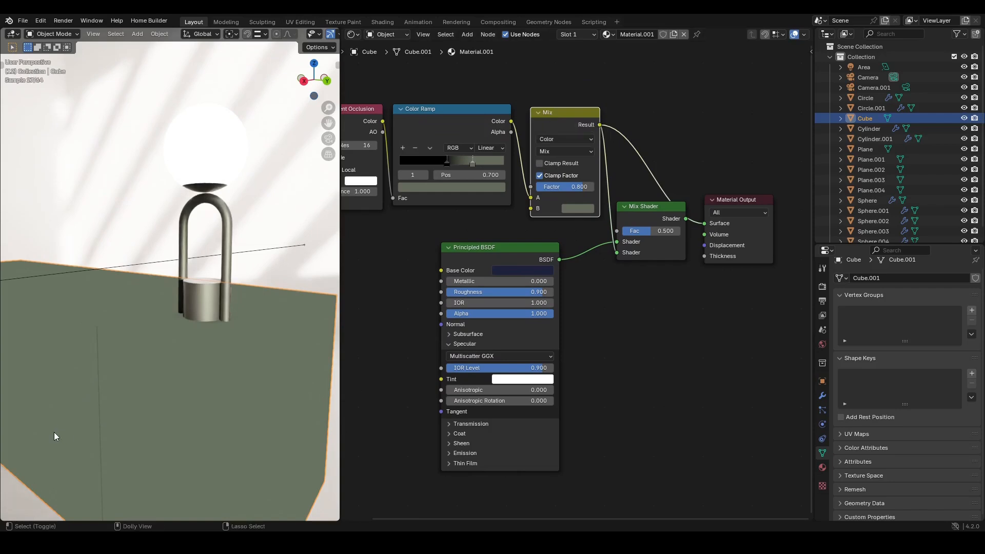
{"action": "middle_click_drag", "start_coordinate": [111, 412], "coordinate": [121, 374]}
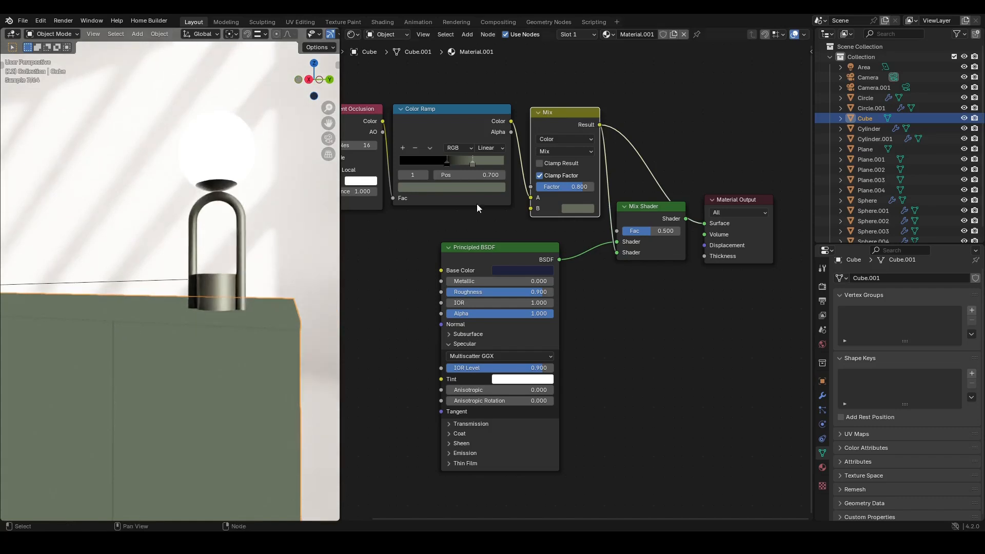
{"action": "left_click_drag", "start_coordinate": [447, 164], "coordinate": [466, 170]}
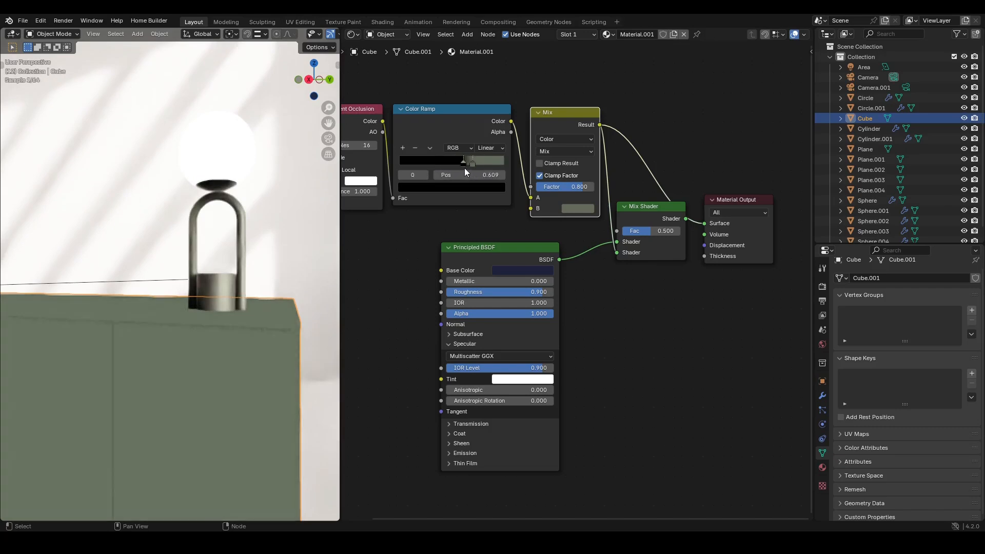
- Preview the Mix Shader result on the box again and select the Color Ramp's white stop
{"action": "left_click", "coordinate": [651, 218], "text": "ctrl+shift"}
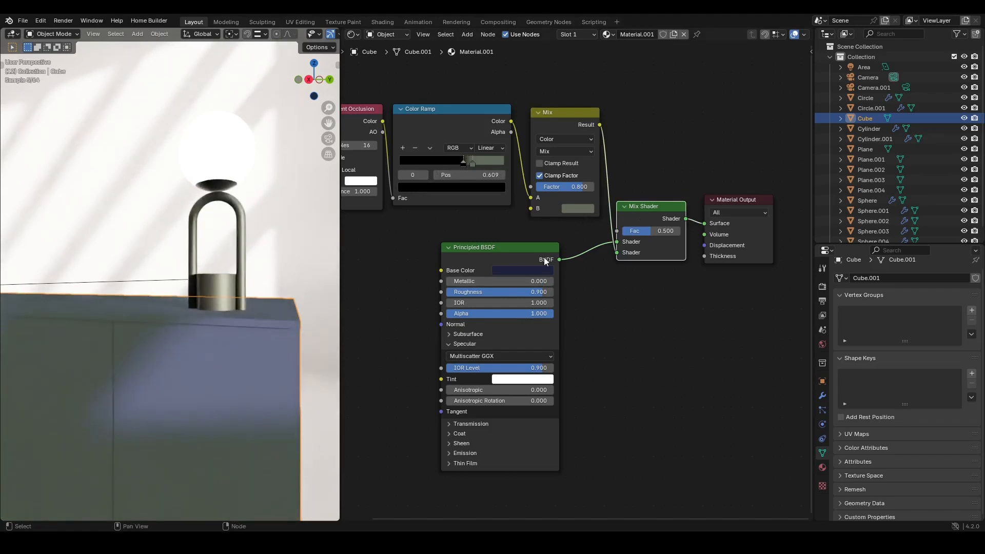
{"action": "left_click_drag", "start_coordinate": [522, 272], "coordinate": [583, 209]}
{"action": "left_click", "coordinate": [473, 162]}
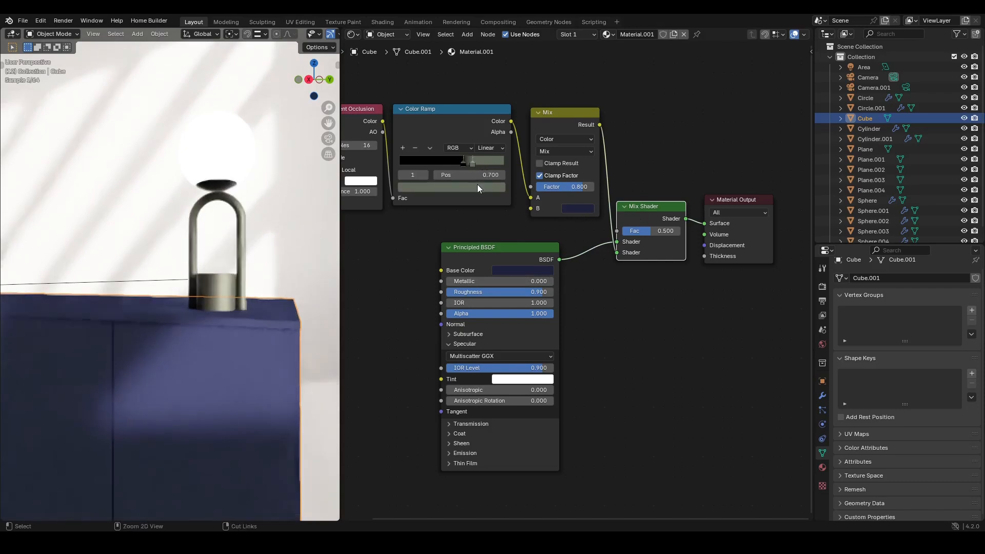
{"action": "key", "text": "ctrl+v"}
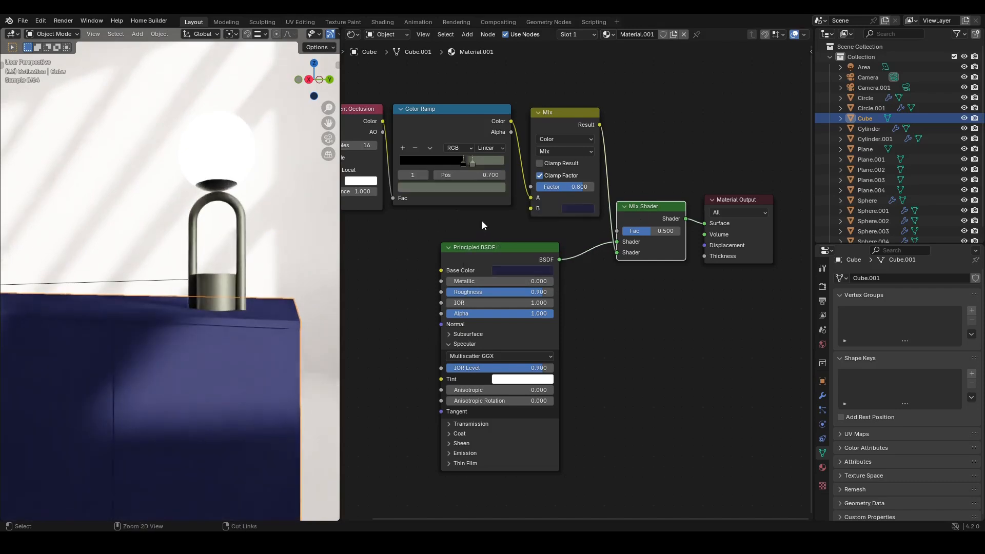
{"action": "key", "text": "ctrl+z"}
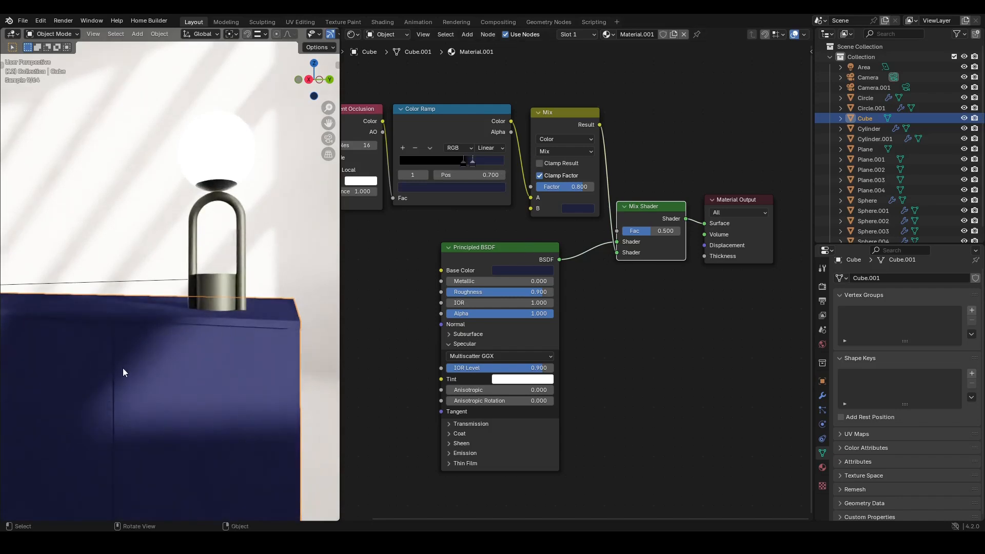
- Select the lamp's metal frame and rename its material to Metal
{"action": "middle_click_drag", "start_coordinate": [196, 369], "coordinate": [217, 338]}
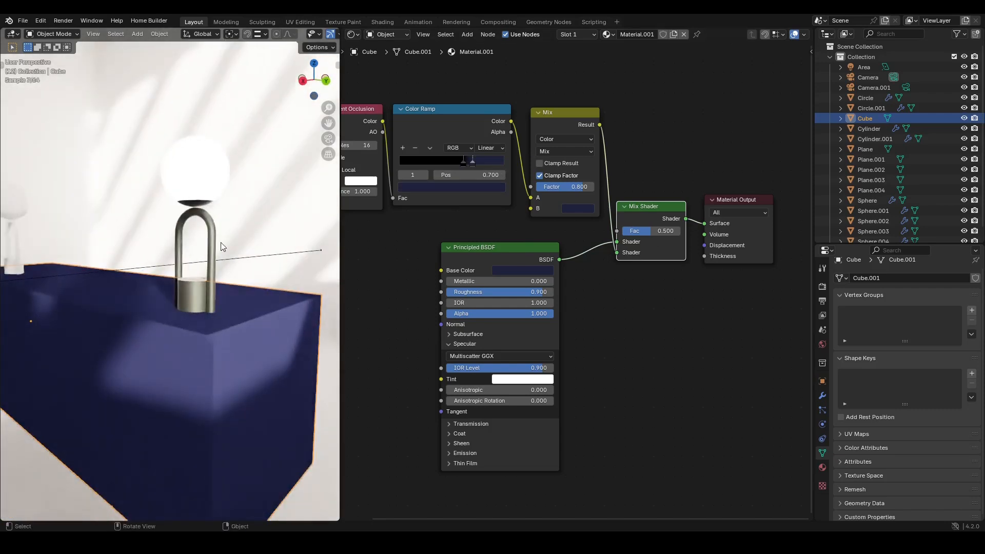
{"action": "left_click", "coordinate": [195, 296]}
{"action": "scroll", "coordinate": [531, 167], "scroll_direction": "up", "scroll_amount": 2}
{"action": "middle_click_drag", "start_coordinate": [533, 232], "coordinate": [629, 226]}
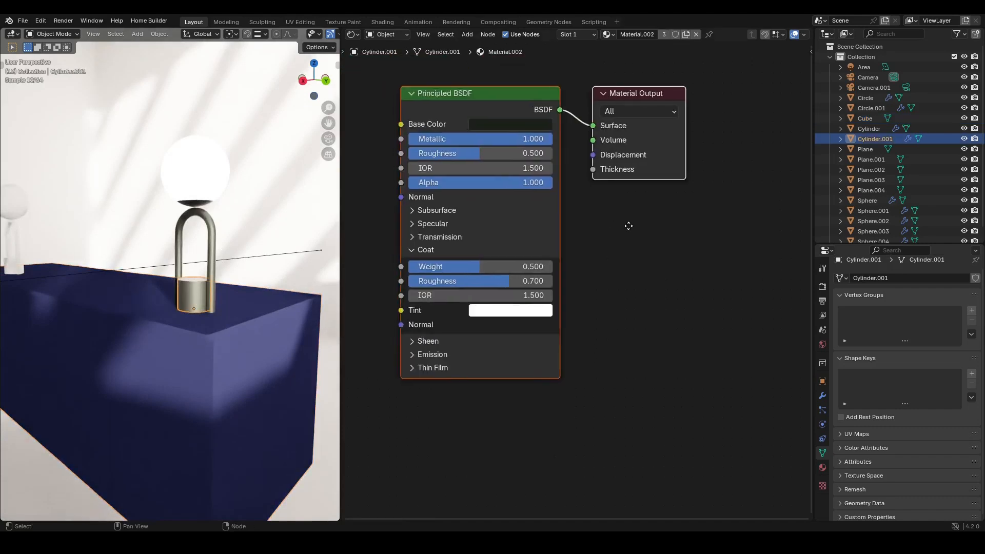
{"action": "left_click", "coordinate": [645, 34]}
{"action": "type", "text": "Metal"}
{"action": "key", "text": "Return"}
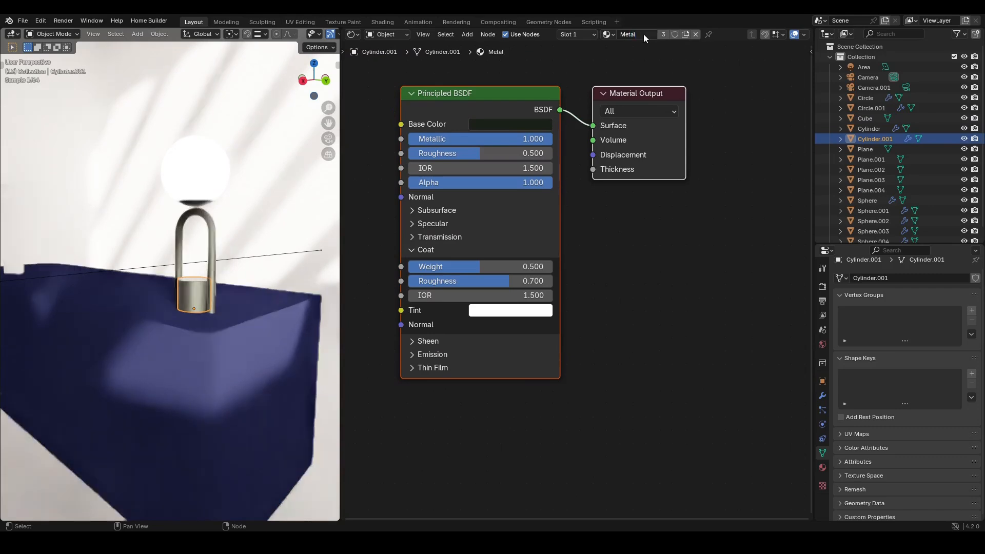
- Open the Metal material's base color picker to inspect the color
{"action": "left_click", "coordinate": [504, 124]}
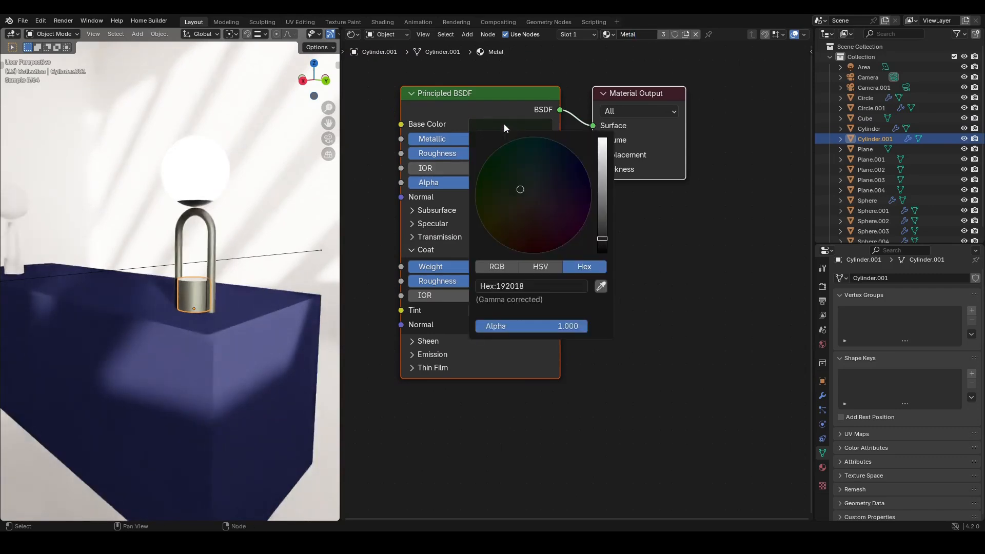
{"action": "middle_click_drag", "start_coordinate": [507, 183], "coordinate": [540, 207]}
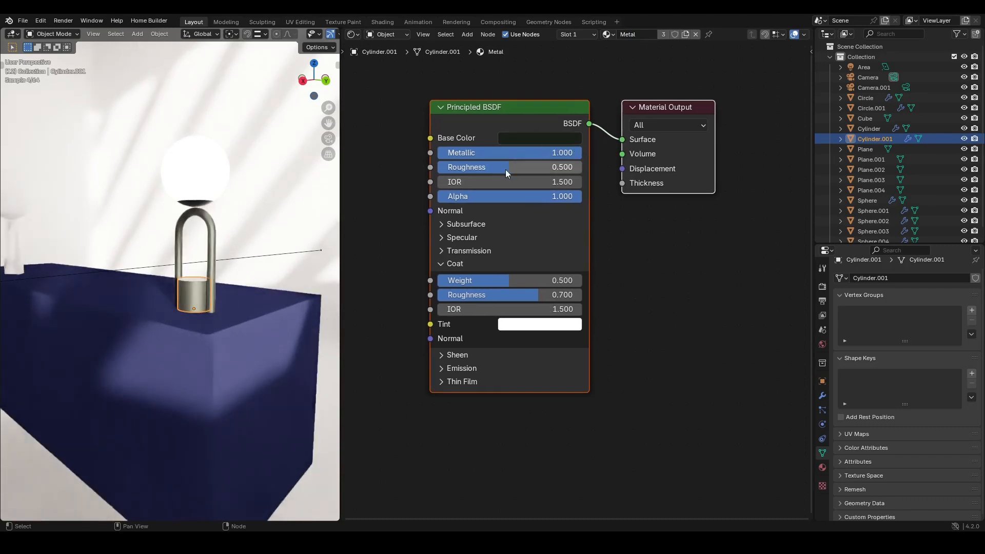
{"action": "scroll", "coordinate": [488, 222], "scroll_direction": "down", "scroll_amount": 2}
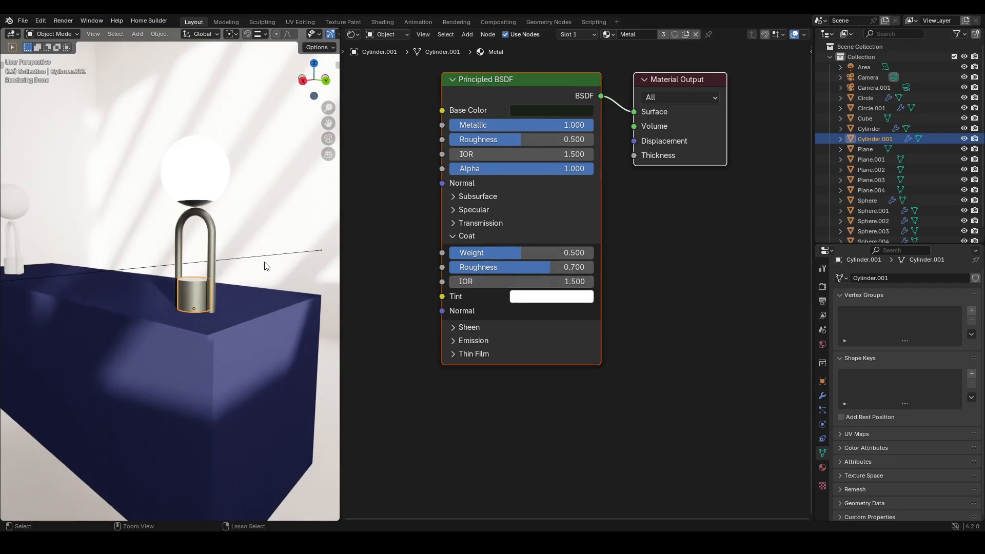
- Select the lamp's base pieces together with the metal frame and link the Metal material to them
{"action": "left_click", "coordinate": [204, 173]}
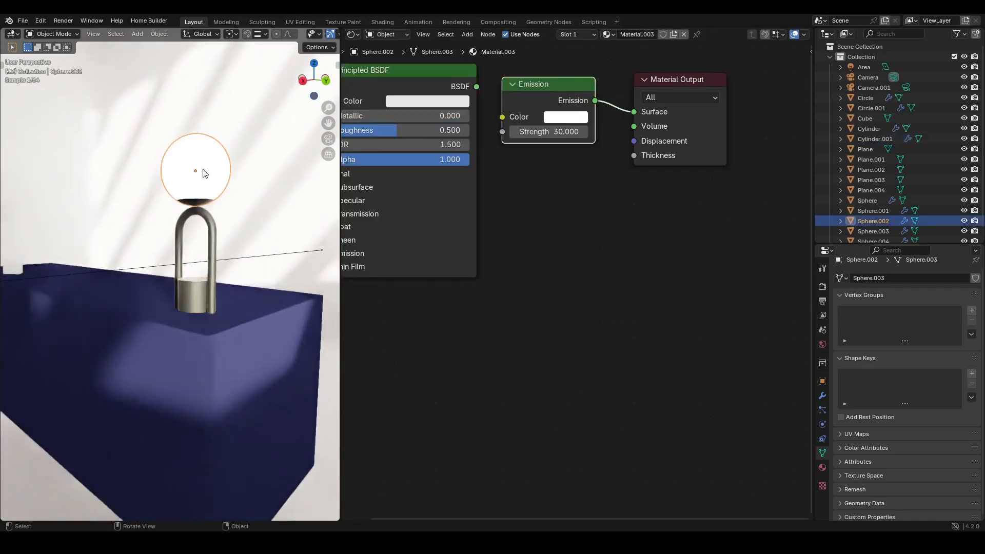
{"action": "scroll", "coordinate": [204, 270], "scroll_direction": "up", "scroll_amount": 2}
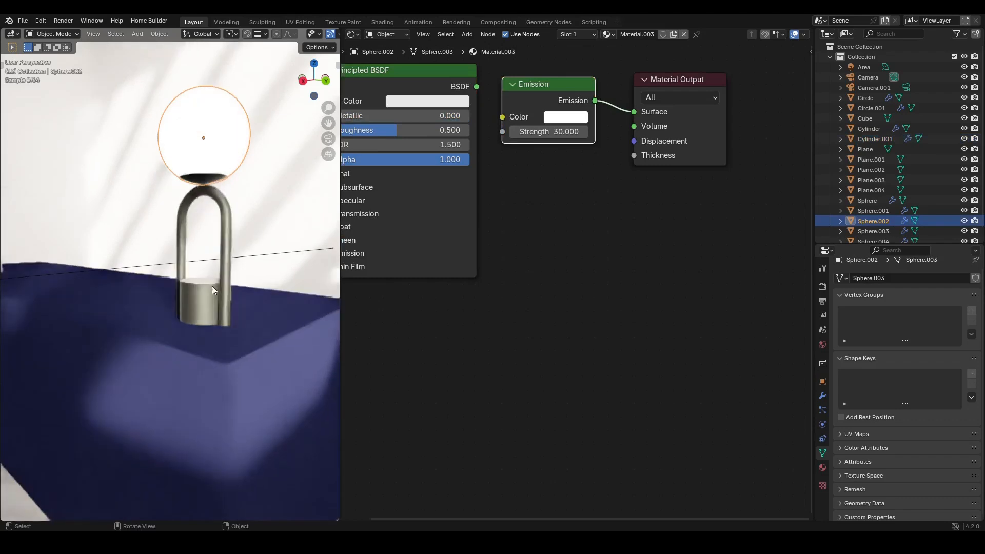
{"action": "left_click", "coordinate": [211, 285]}
{"action": "left_click", "coordinate": [229, 222], "text": "shift"}
{"action": "left_click", "coordinate": [199, 310], "text": "shift"}
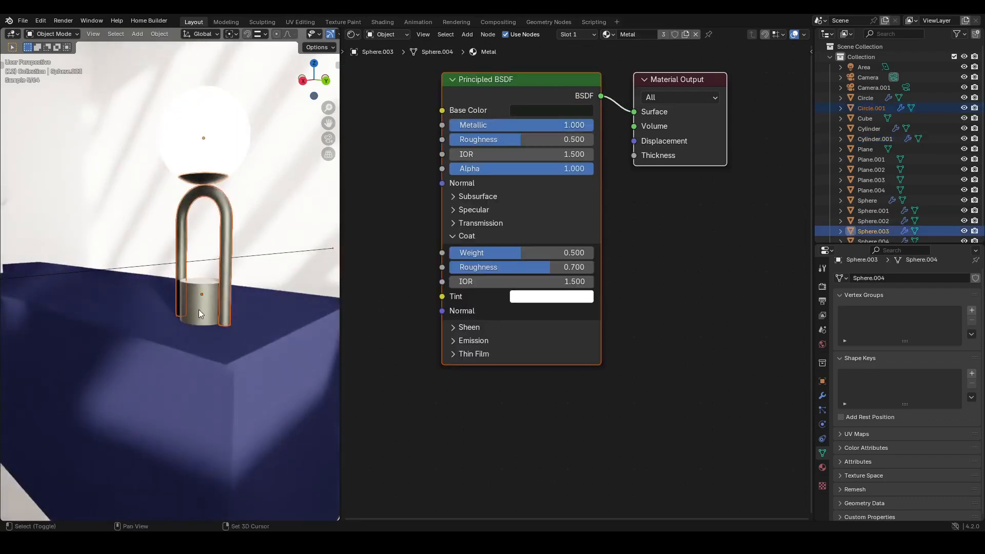
{"action": "left_click", "coordinate": [202, 309], "text": "shift"}
{"action": "key", "text": "ctrl+l"}
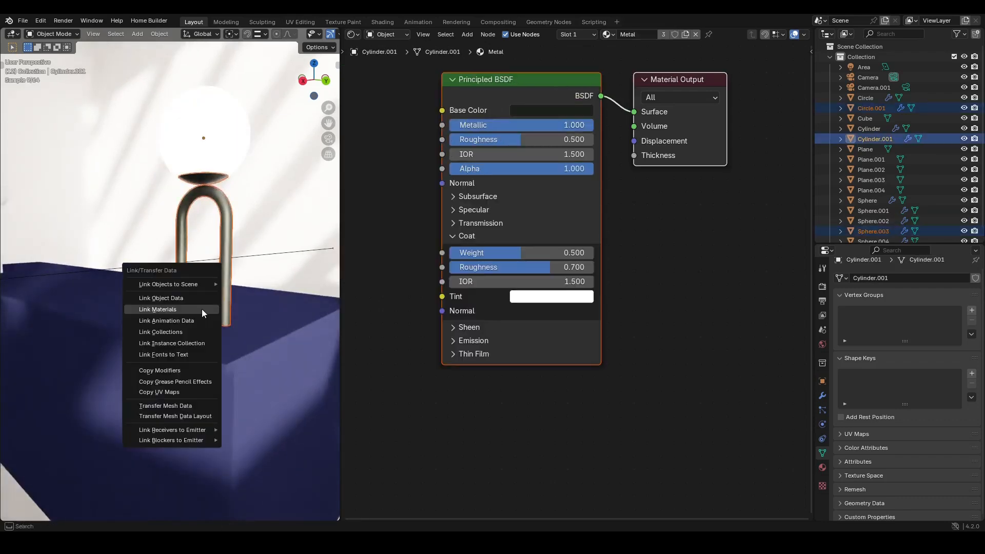
{"action": "left_click", "coordinate": [158, 310]}
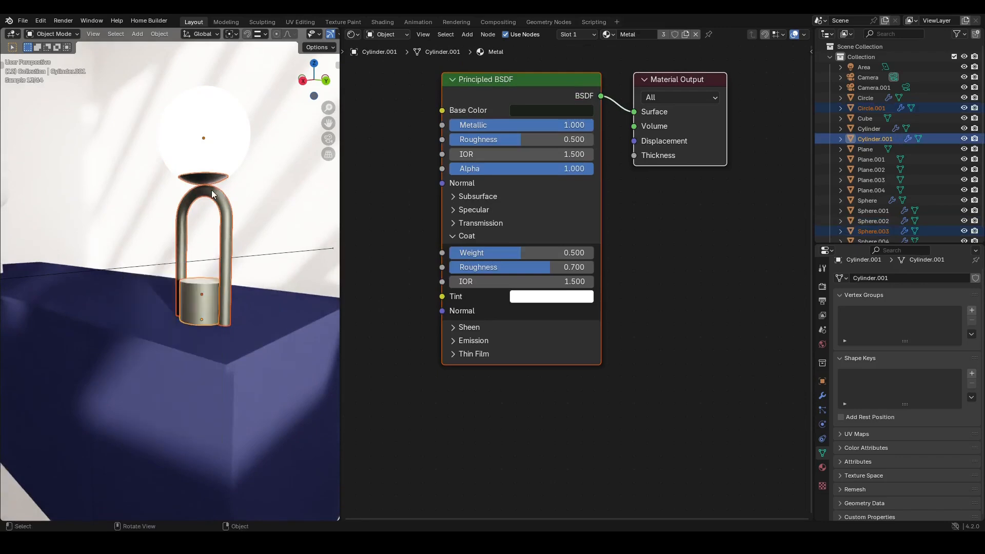
- Select the lamp globe and delete its unused Principled BSDF node, keeping only the Emission shader
{"action": "left_click", "coordinate": [212, 190]}
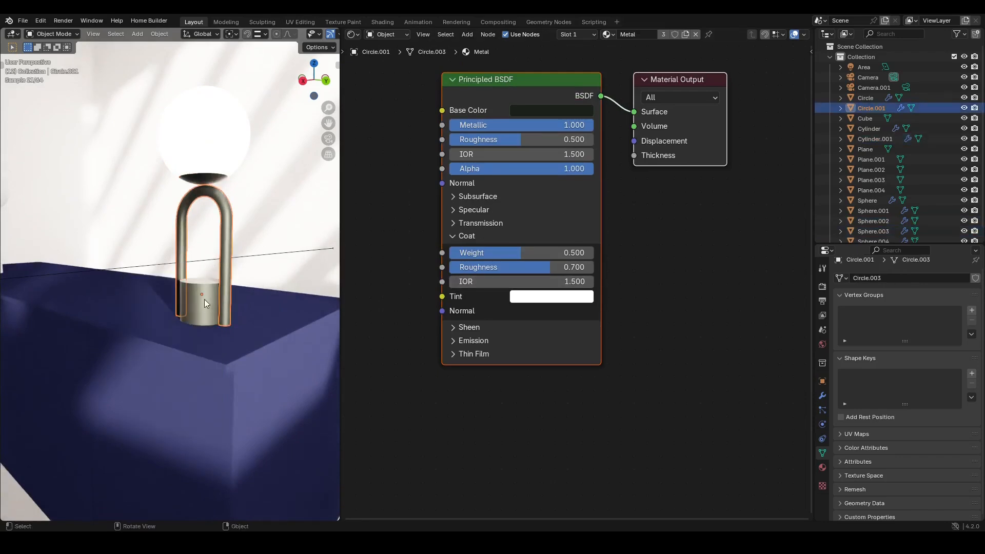
{"action": "left_click", "coordinate": [208, 147]}
{"action": "middle_click_drag", "start_coordinate": [564, 226], "coordinate": [637, 296]}
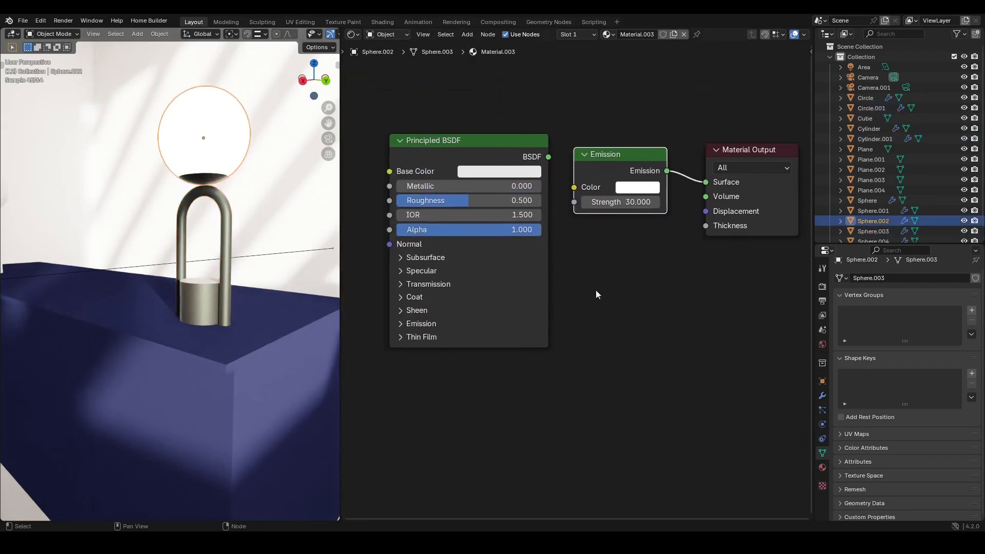
{"action": "left_click", "coordinate": [507, 278]}
{"action": "key", "text": "x"}
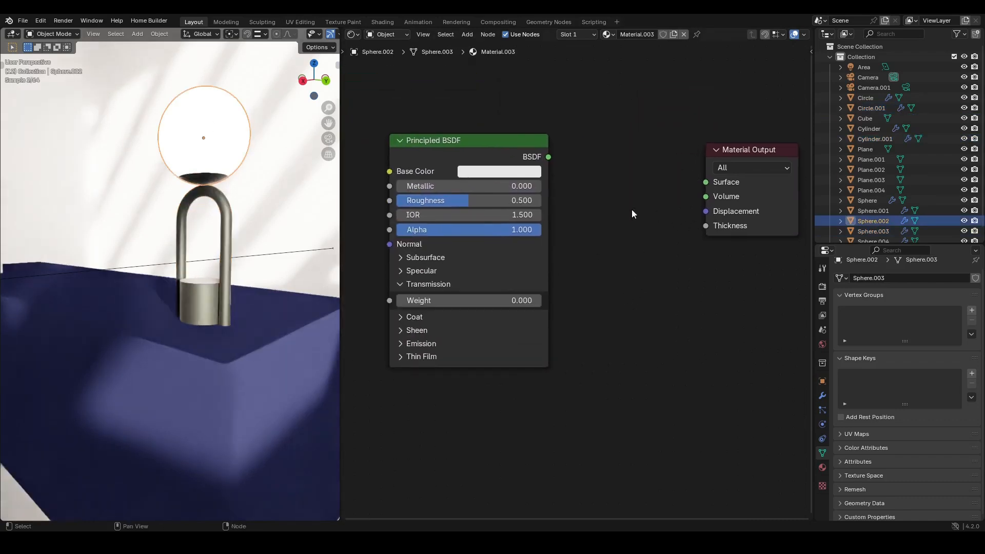
{"action": "key", "text": "ctrl+z"}
{"action": "left_click", "coordinate": [509, 147]}
{"action": "key", "text": "x"}
{"action": "middle_click_drag", "start_coordinate": [724, 259], "coordinate": [489, 221]}
{"action": "middle_click_drag", "start_coordinate": [486, 271], "coordinate": [559, 297]}
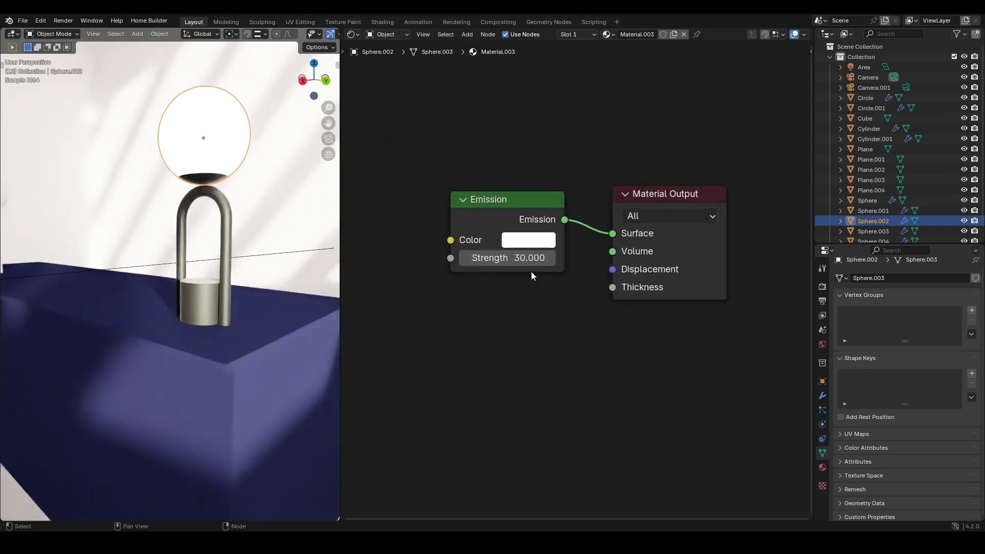
- Through the camera view, lower the sky texture's Sun Elevation to 5.78° and Sun Rotation to 30.1°
{"action": "scroll", "coordinate": [256, 297], "scroll_direction": "down", "scroll_amount": 3}
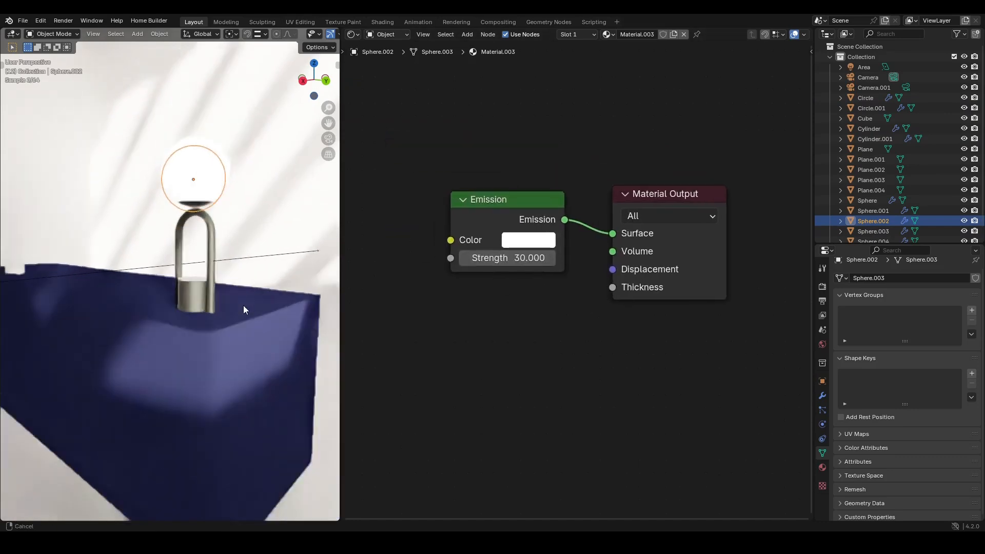
{"action": "middle_click_drag", "start_coordinate": [474, 315], "coordinate": [495, 317]}
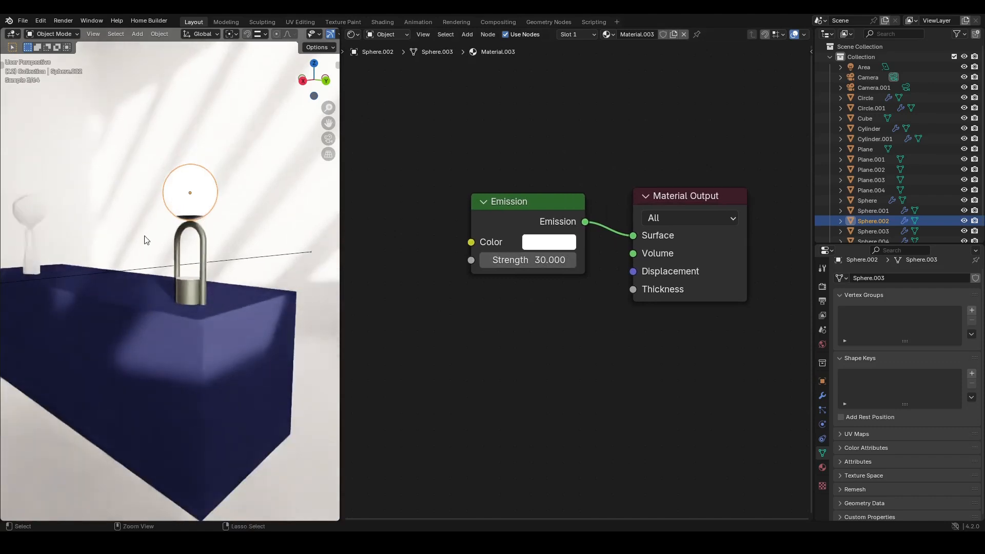
{"action": "scroll", "coordinate": [150, 292], "scroll_direction": "down", "scroll_amount": 2}
{"action": "middle_click_drag", "start_coordinate": [183, 299], "coordinate": [196, 291]}
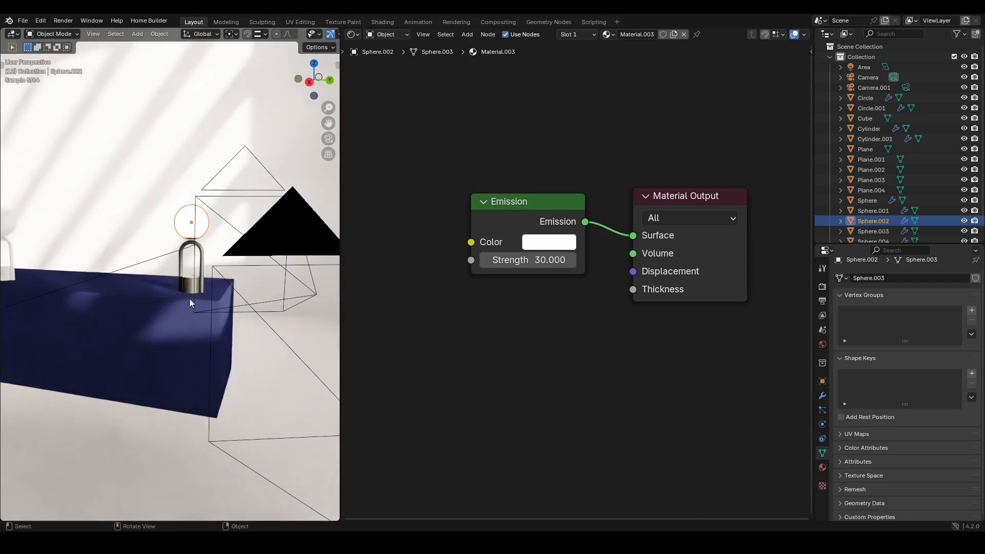
{"action": "left_click", "coordinate": [823, 344]}
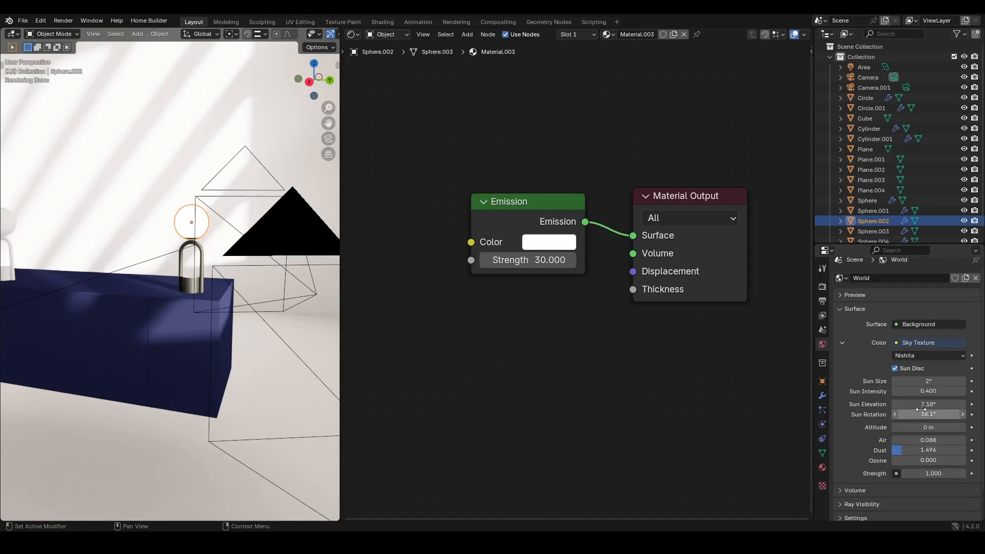
{"action": "key", "text": "KP_0"}
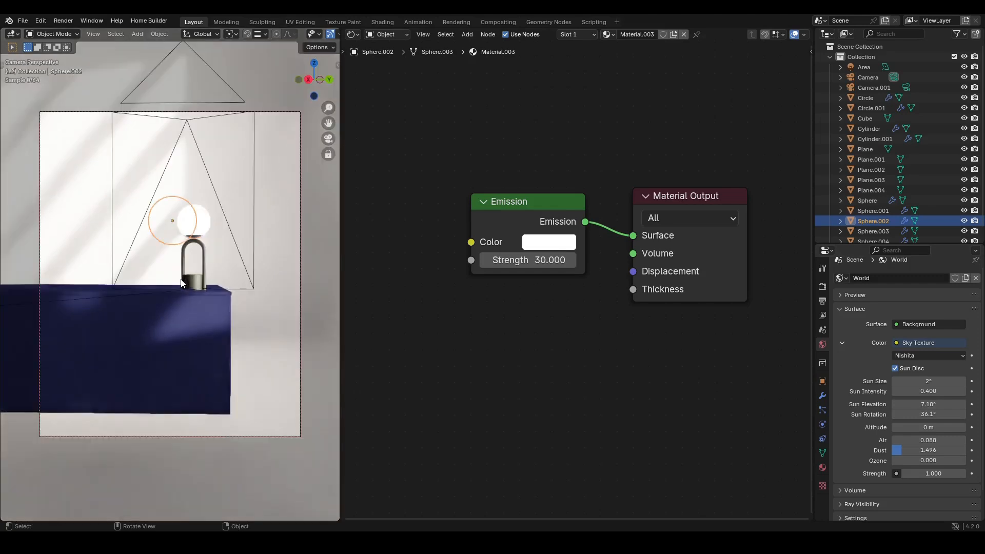
{"action": "scroll", "coordinate": [252, 34], "scroll_direction": "down", "scroll_amount": 5}
{"action": "left_click", "coordinate": [247, 34]}
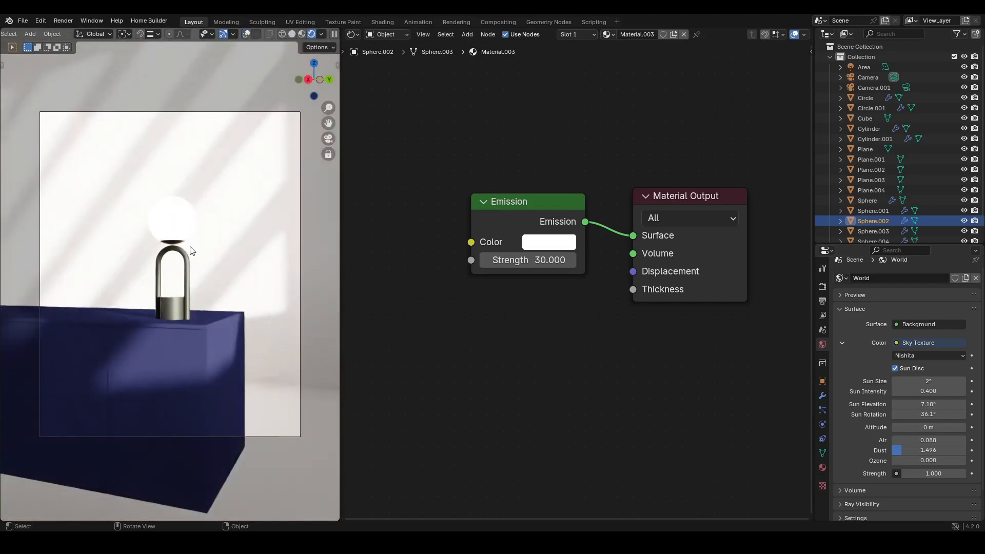
{"action": "mouse_move", "coordinate": [926, 404]}
{"action": "left_mouse_down"}
{"action": "mouse_move", "coordinate": [946, 405]}
{"action": "mouse_move", "coordinate": [875, 405]}
{"action": "mouse_move", "coordinate": [973, 404]}
{"action": "mouse_move", "coordinate": [906, 404]}
{"action": "mouse_move", "coordinate": [919, 414]}
{"action": "left_mouse_up"}
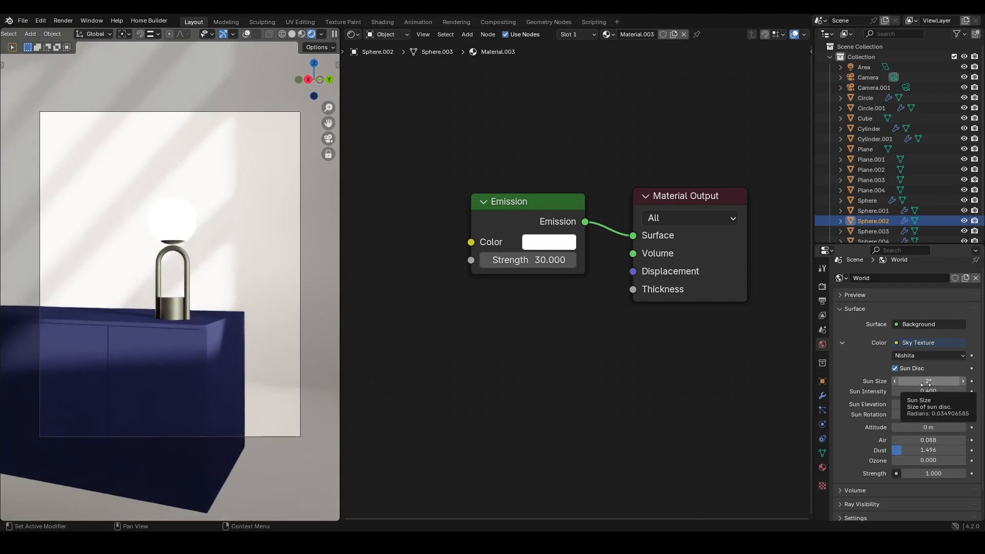
- Set the sky texture's Sun Size to 0° and undo the change
{"action": "left_click", "coordinate": [926, 384]}
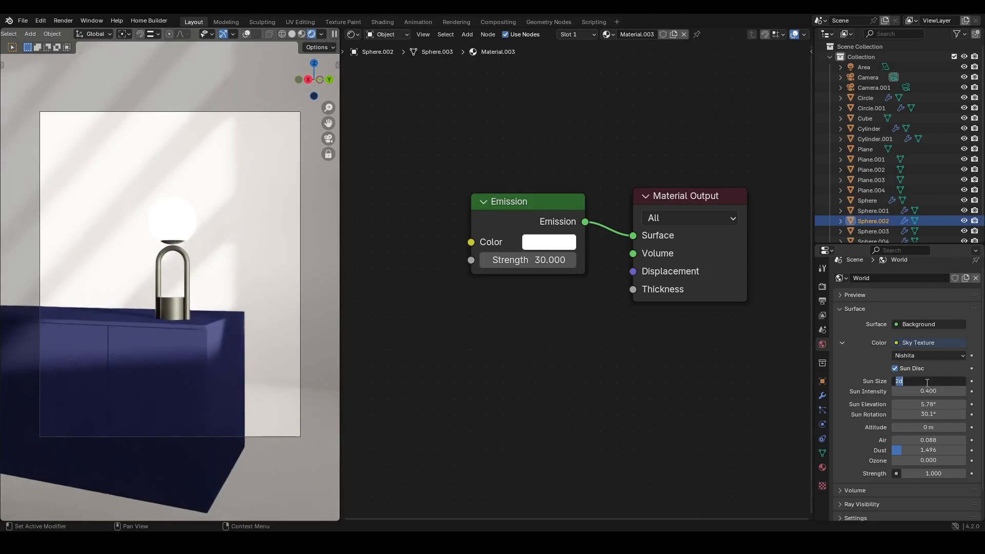
{"action": "type", "text": "0"}
{"action": "key", "text": "Return"}
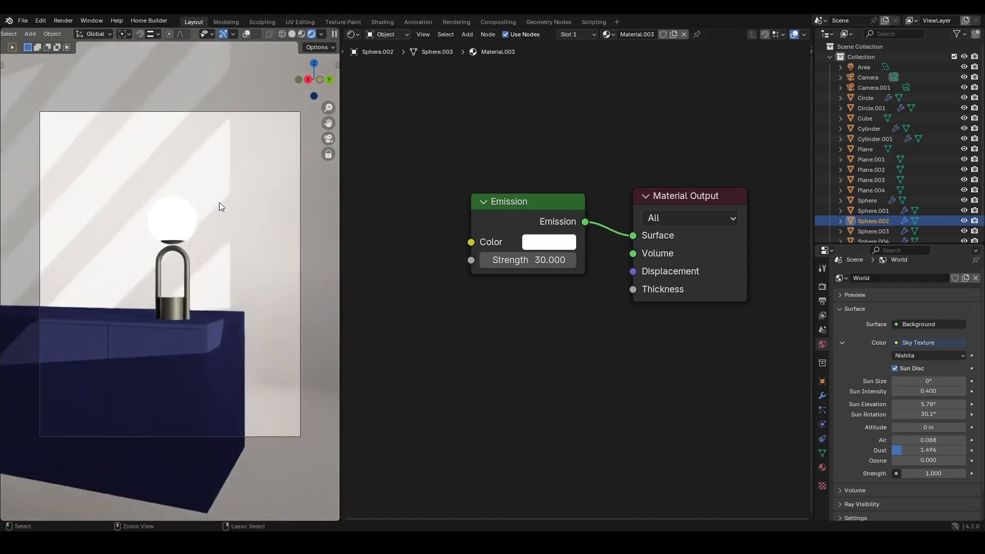
{"action": "key", "text": "ctrl+z"}
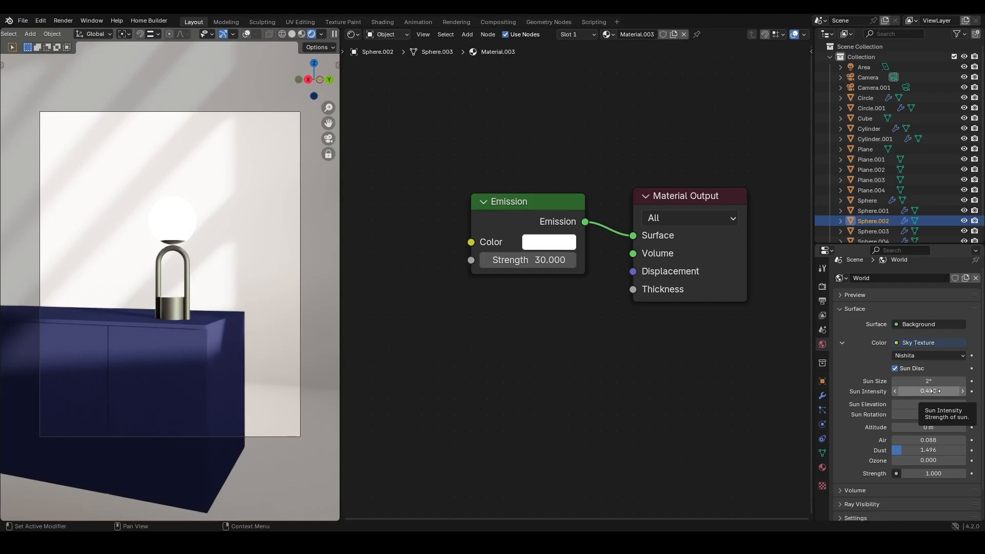
- Try Sun Intensity values of 3, 20, 1 and 4 on the sky texture
{"action": "left_click", "coordinate": [935, 392]}
{"action": "type", "text": "3"}
{"action": "key", "text": "Return"}
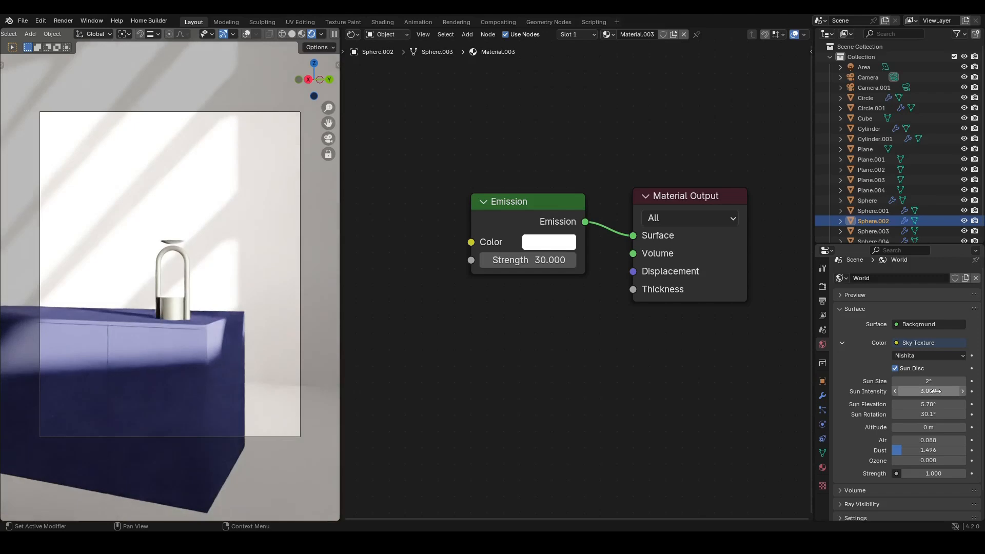
{"action": "left_click", "coordinate": [935, 392]}
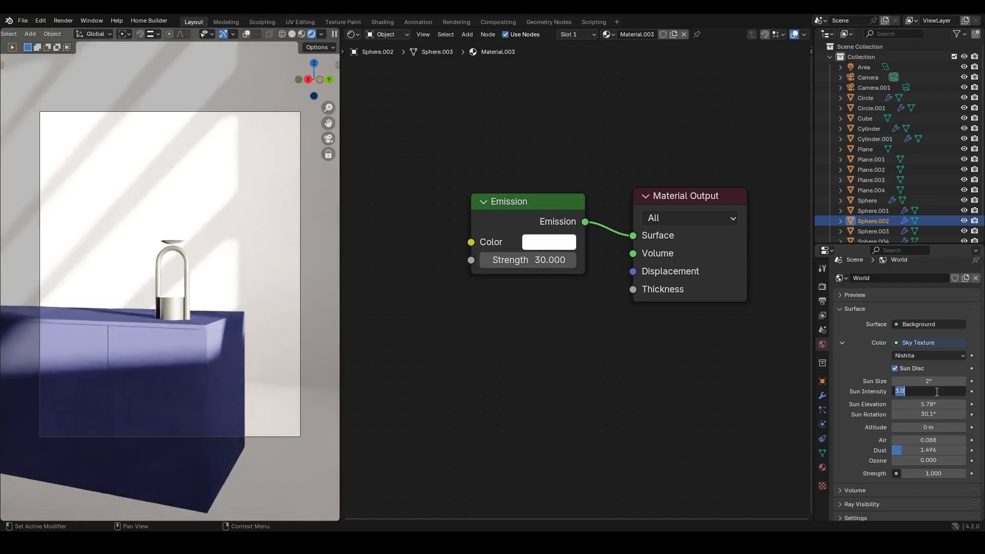
{"action": "type", "text": "20"}
{"action": "key", "text": "Return"}
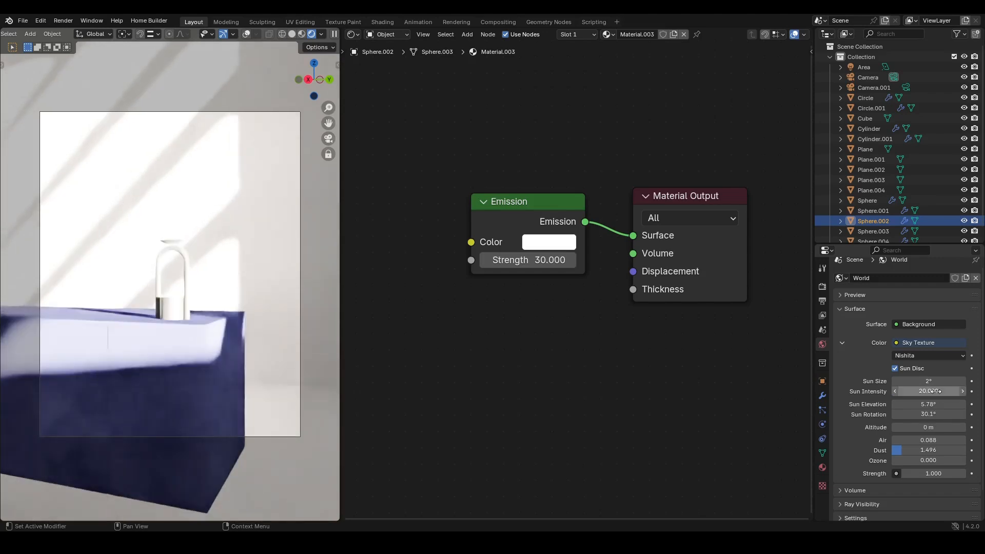
{"action": "left_click", "coordinate": [935, 391]}
{"action": "type", "text": "1"}
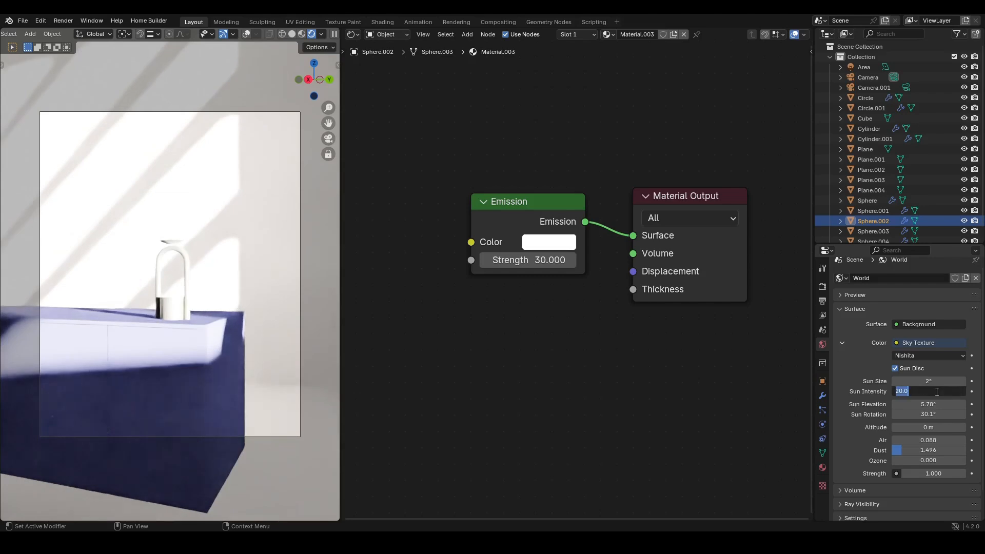
{"action": "key", "text": "Return"}
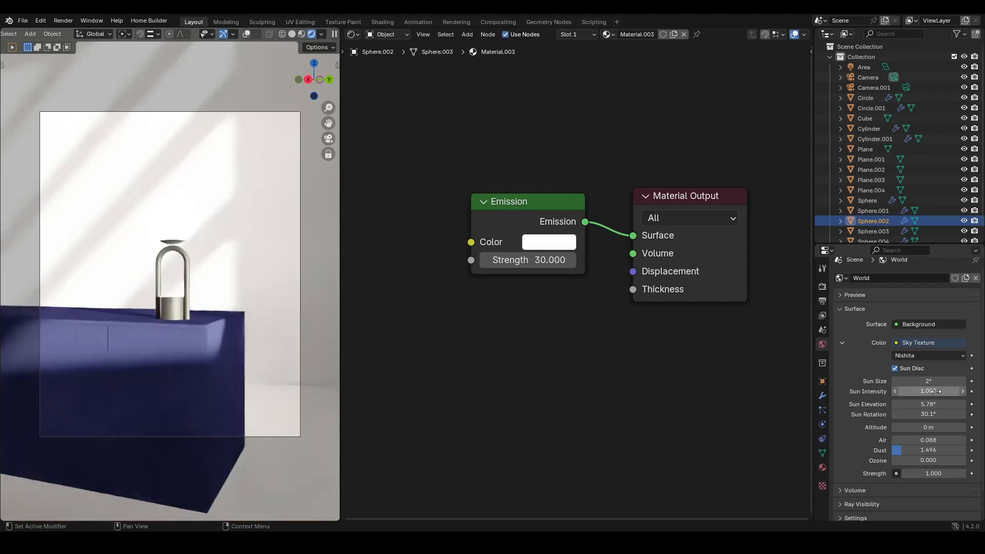
{"action": "left_click", "coordinate": [936, 391]}
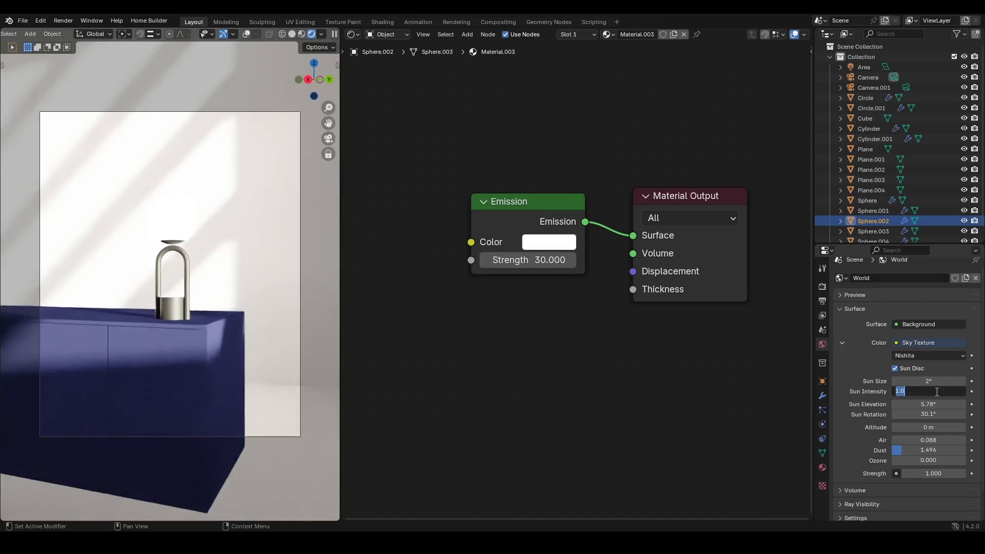
{"action": "type", "text": "4"}
{"action": "key", "text": "Return"}
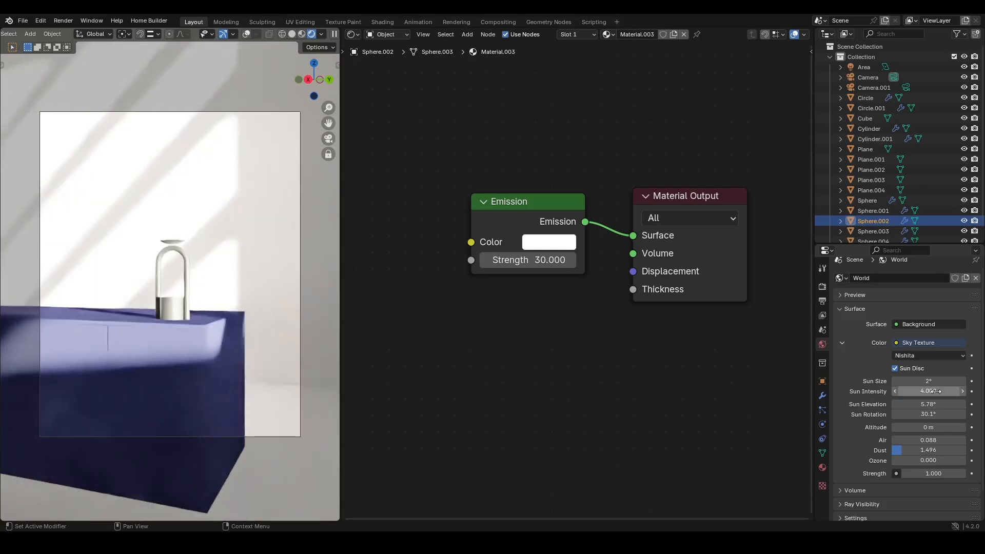
- Try Sun Intensity values of 0.4 and 0.1 on the sky texture
{"action": "left_click", "coordinate": [934, 392]}
{"action": "type", "text": "0.4"}
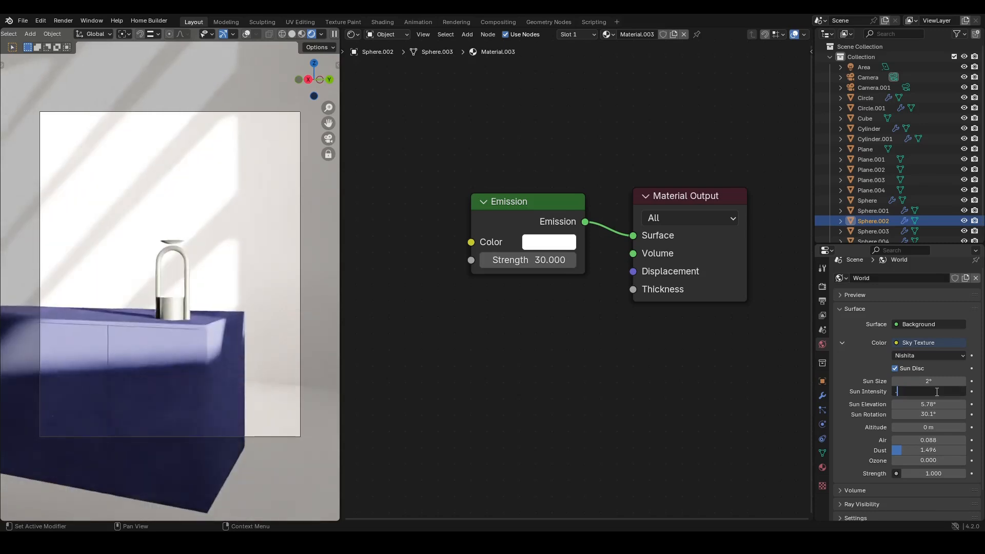
{"action": "key", "text": "Return"}
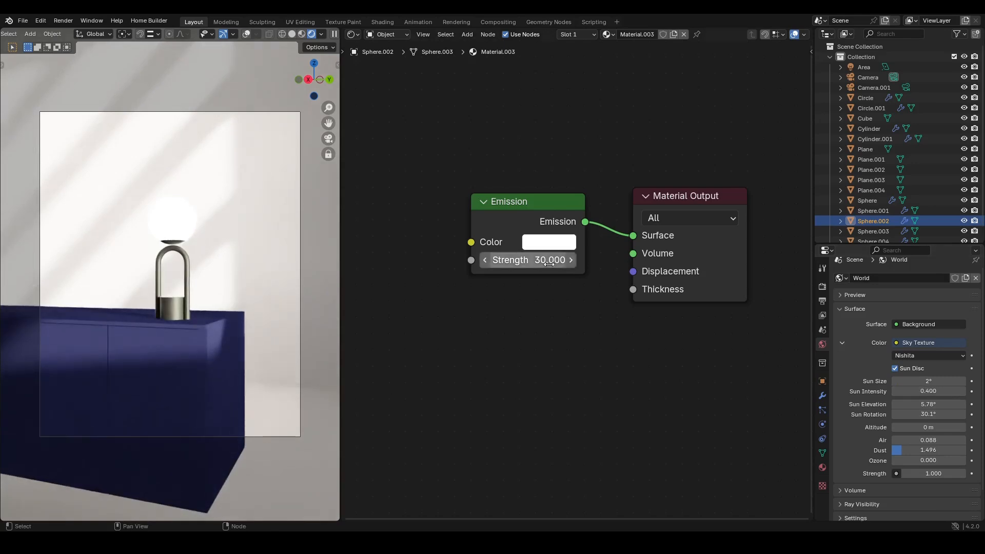
{"action": "left_click", "coordinate": [921, 392]}
{"action": "type", "text": "0.1"}
{"action": "key", "text": "Return"}
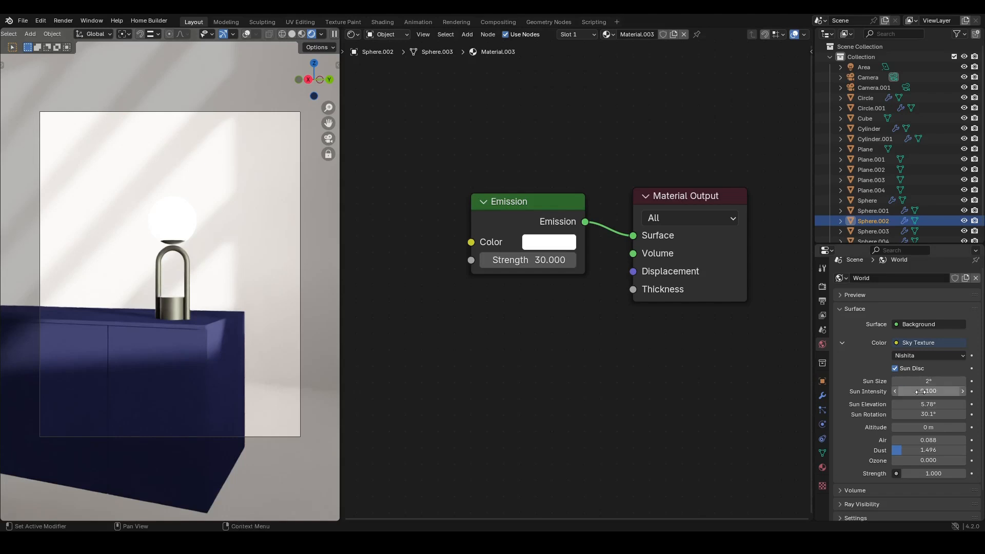
- Set the sky texture's Sun Intensity to 0.4 and save the file
{"action": "left_click", "coordinate": [921, 391]}
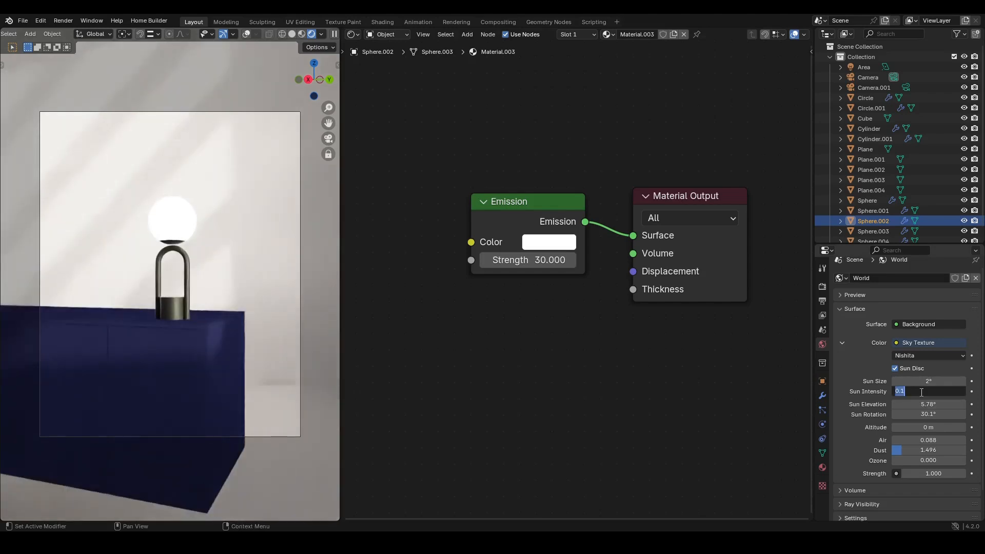
{"action": "type", "text": "0.4"}
{"action": "key", "text": "Return"}
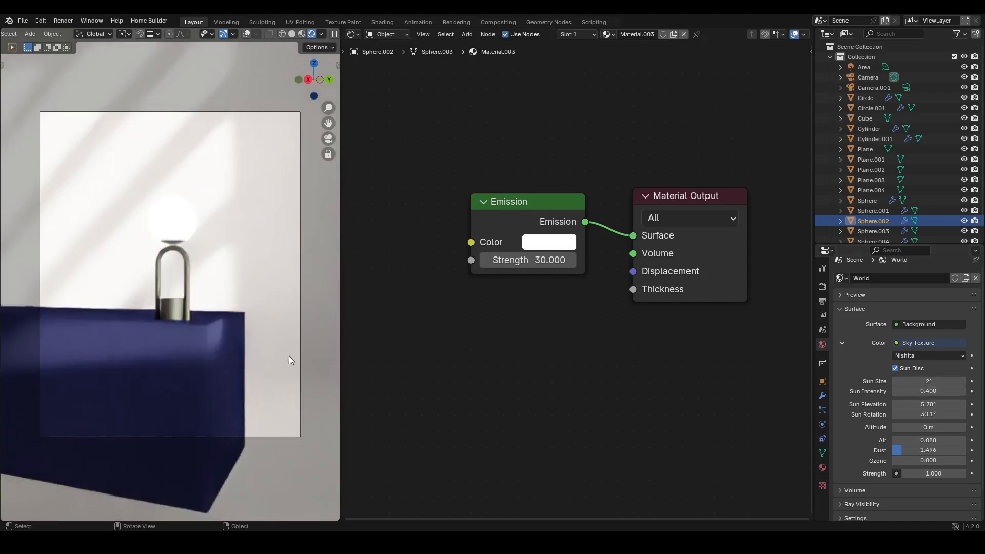
{"action": "key", "text": "ctrl+s"}
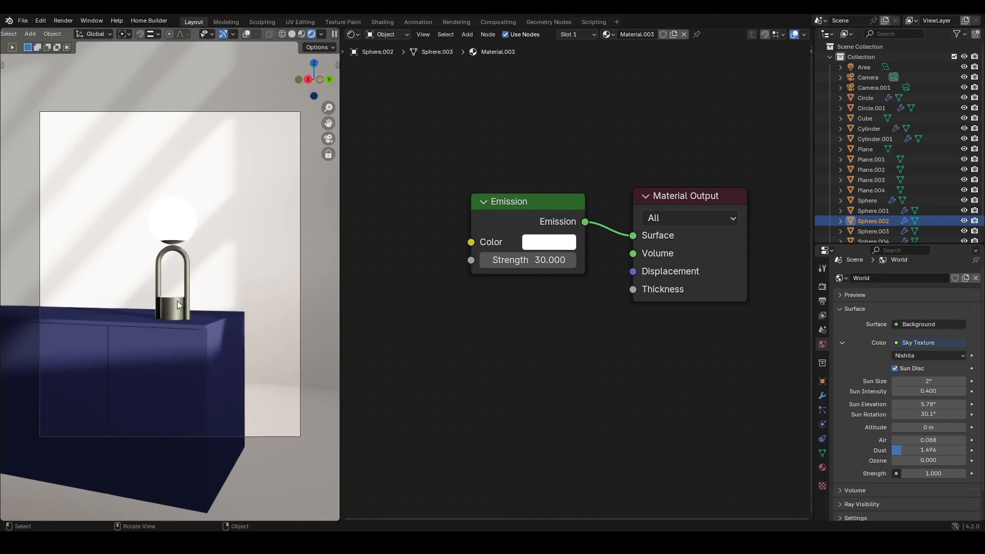
- Move the camera in closer so the lamp fills more of the camera frame
{"action": "scroll", "coordinate": [552, 314], "scroll_direction": "up", "scroll_amount": 1}
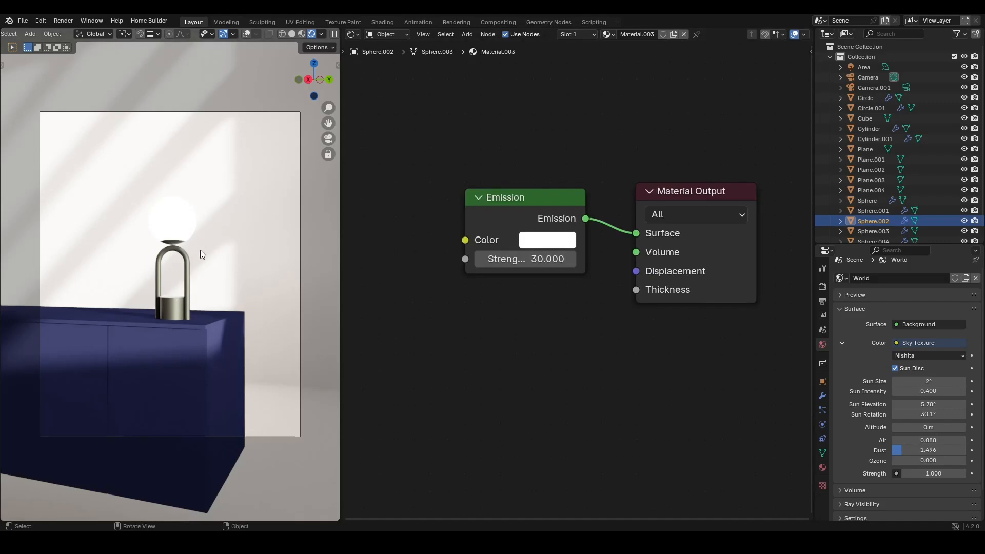
{"action": "key", "text": "KP_0"}
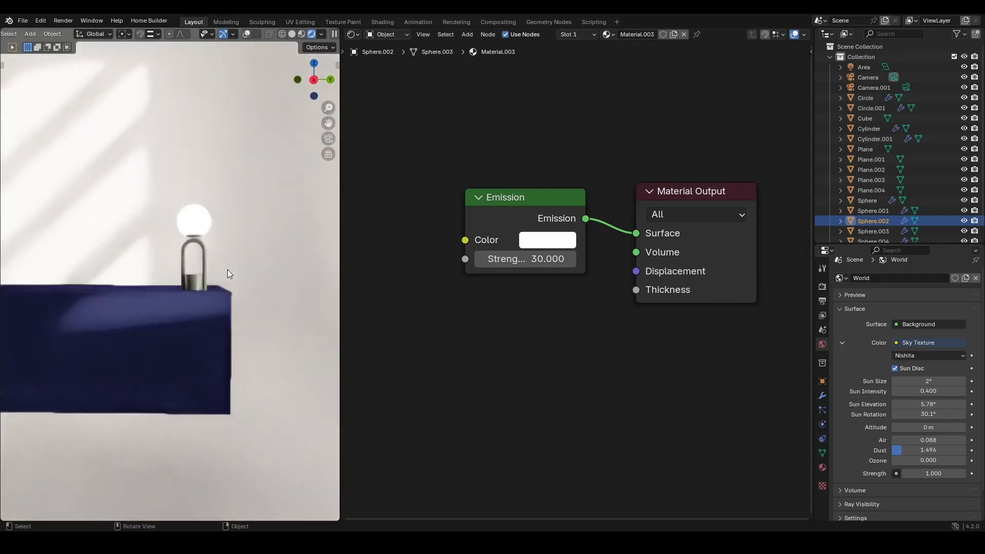
{"action": "middle_click_drag", "start_coordinate": [226, 255], "coordinate": [200, 308]}
{"action": "key", "text": "shift+a"}
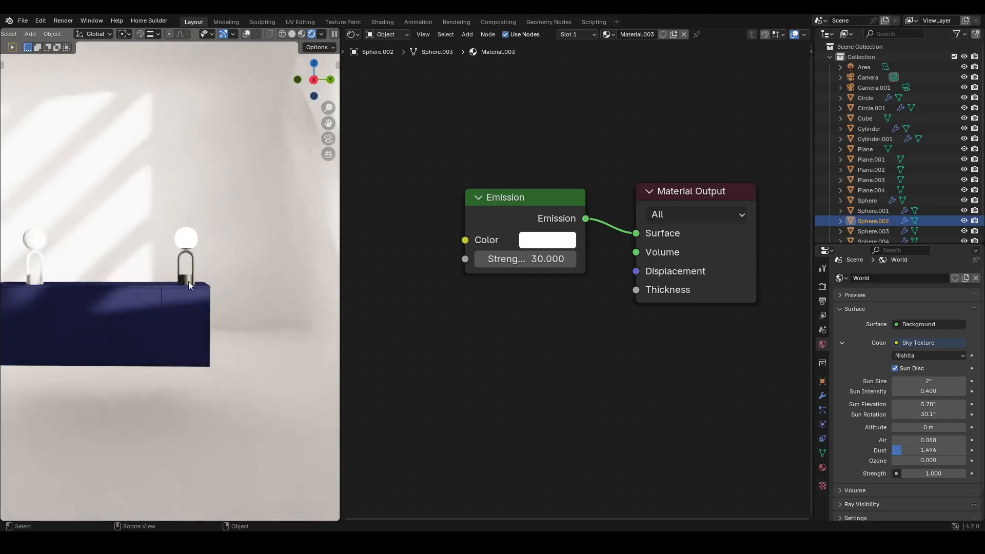
{"action": "key", "text": "KP_0"}
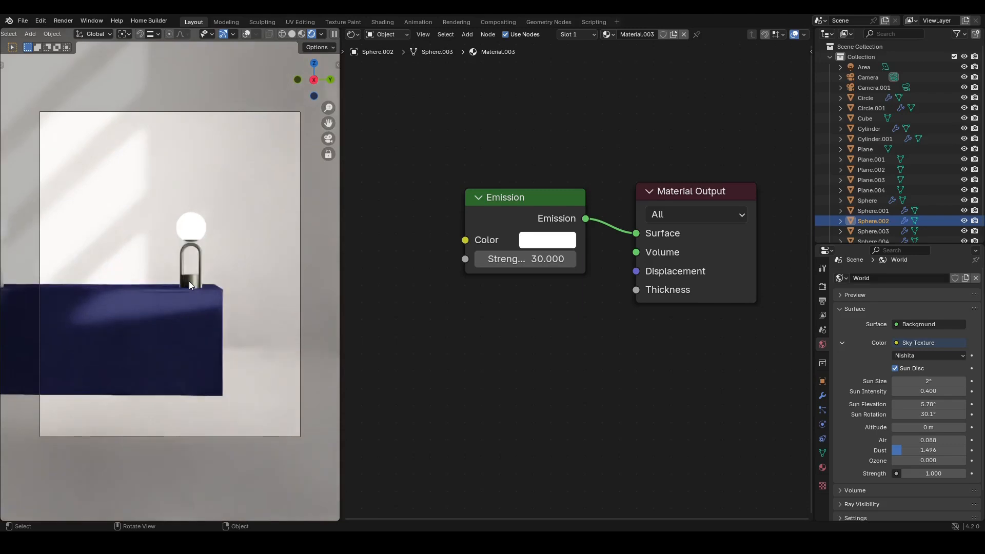
{"action": "middle_click_drag", "start_coordinate": [192, 285], "coordinate": [181, 253], "text": "ctrl"}
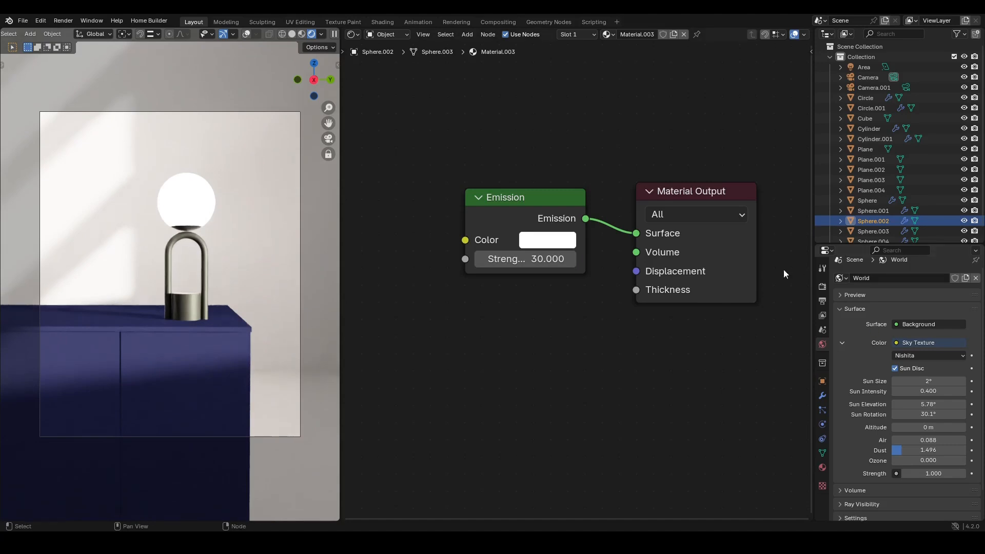
- Select the camera and re-pick the lamp globe as its depth-of-field focus object with the eyedropper
{"action": "left_click", "coordinate": [822, 288]}
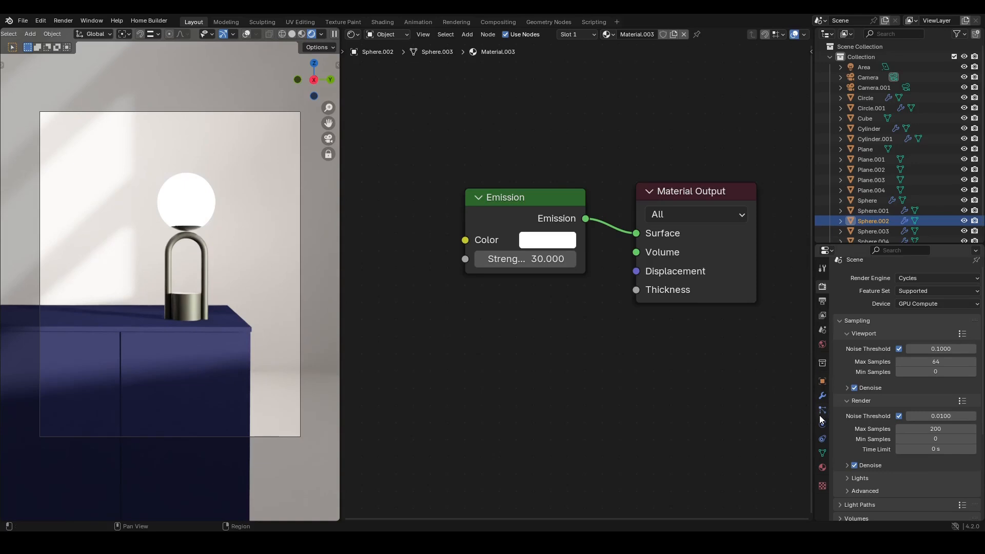
{"action": "left_click", "coordinate": [893, 76]}
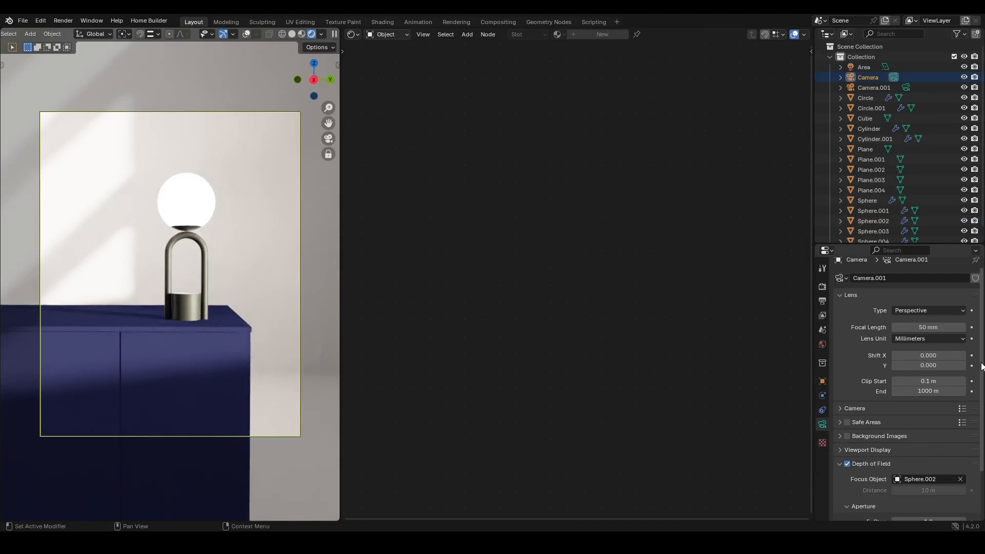
{"action": "scroll", "coordinate": [982, 445], "scroll_direction": "down", "scroll_amount": 3}
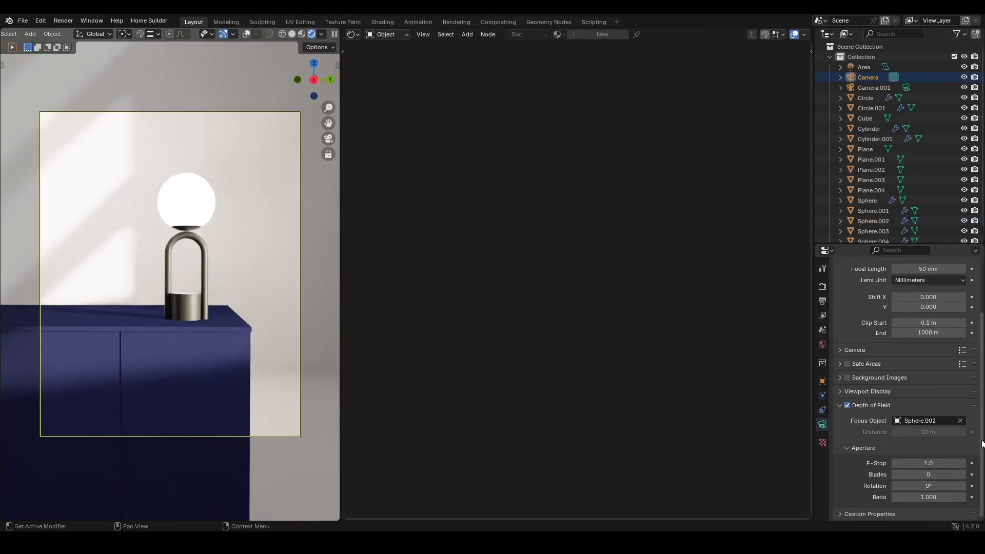
{"action": "left_click", "coordinate": [960, 421]}
{"action": "left_click", "coordinate": [960, 421]}
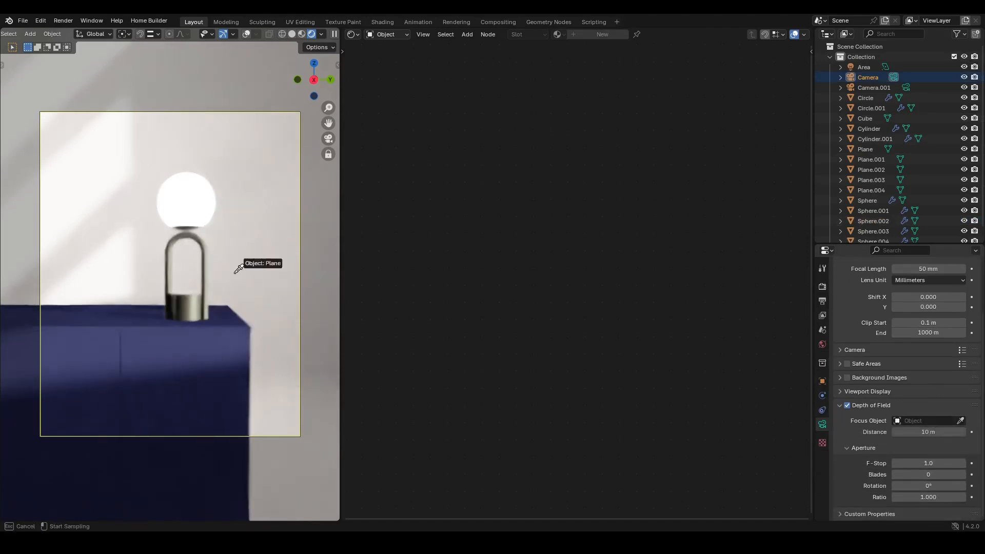
{"action": "left_click", "coordinate": [193, 207]}
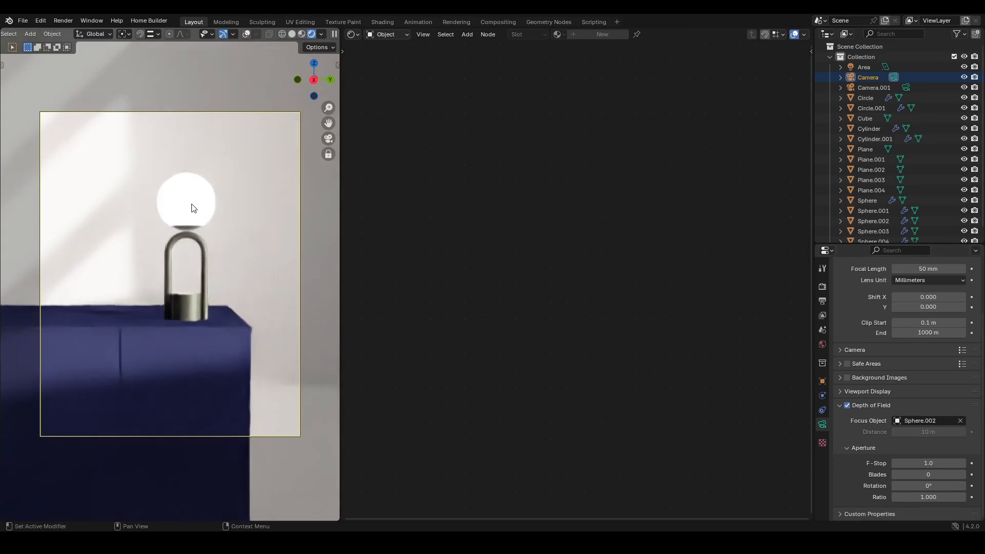
- Try an F-Stop of 0.1, clear the depth-of-field focus object and attempt to pick it again
{"action": "left_click", "coordinate": [935, 463]}
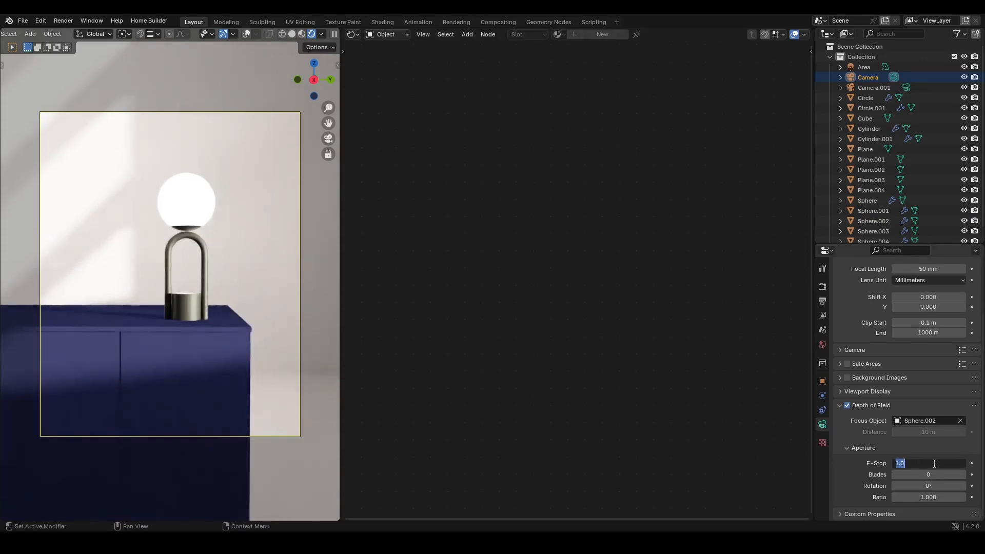
{"action": "type", "text": "0.1"}
{"action": "key", "text": "Return"}
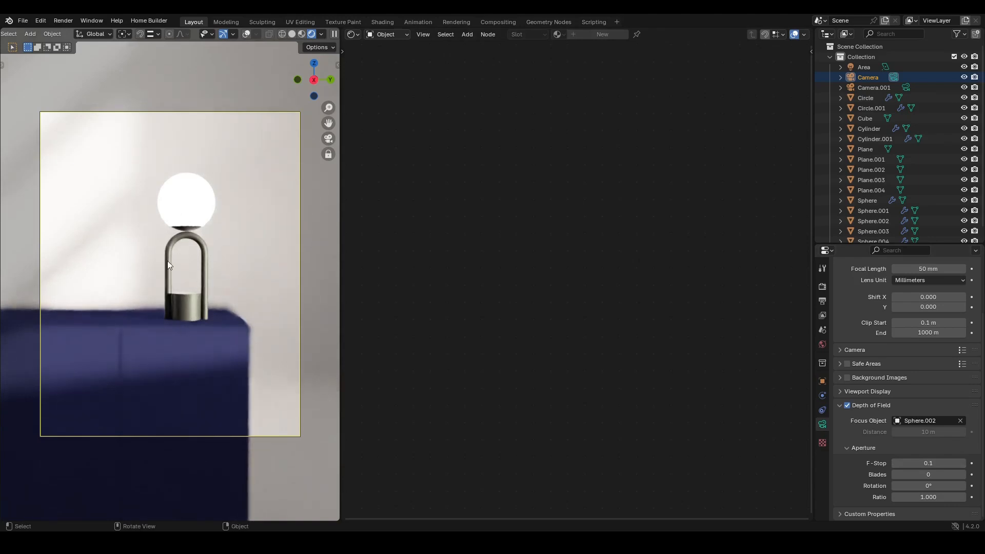
{"action": "left_click", "coordinate": [960, 421]}
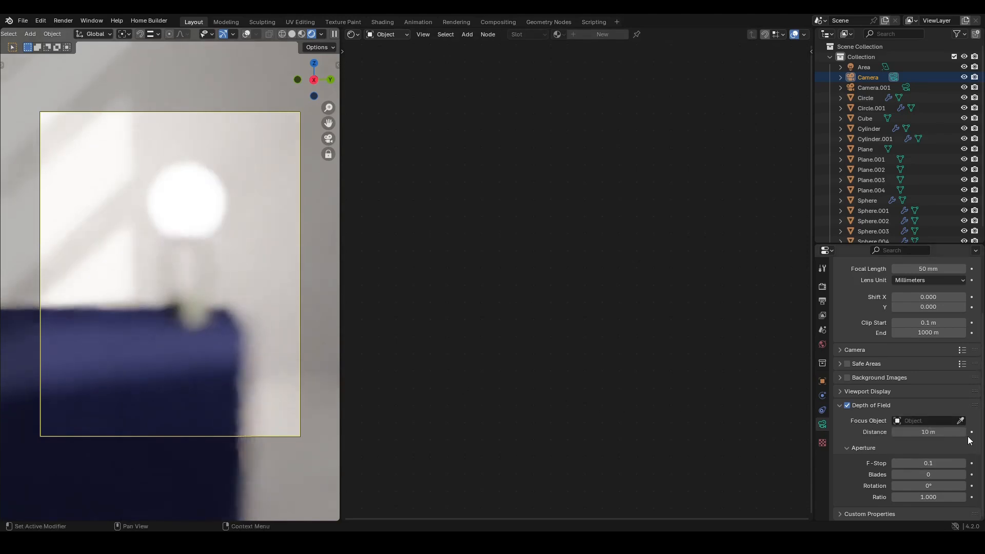
{"action": "left_click", "coordinate": [928, 421]}
{"action": "left_click", "coordinate": [961, 421]}
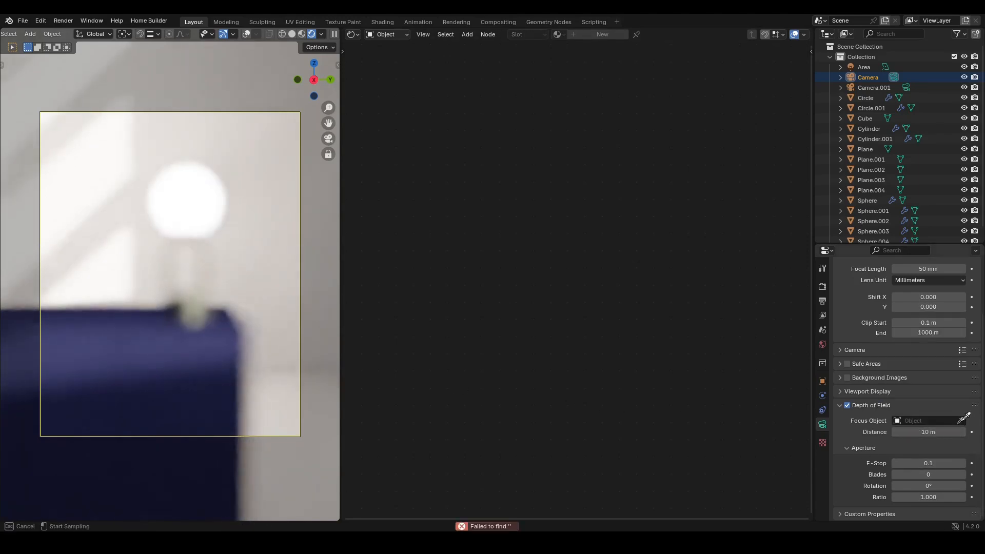
{"action": "key", "text": "Escape"}
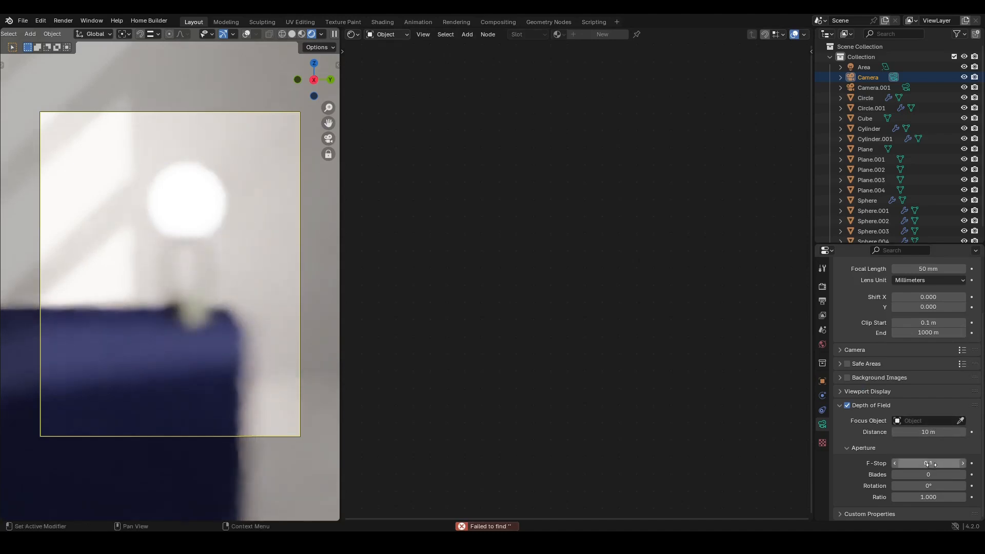
- Toggle depth of field off and on and try an F-Stop of 2
{"action": "left_click", "coordinate": [848, 405]}
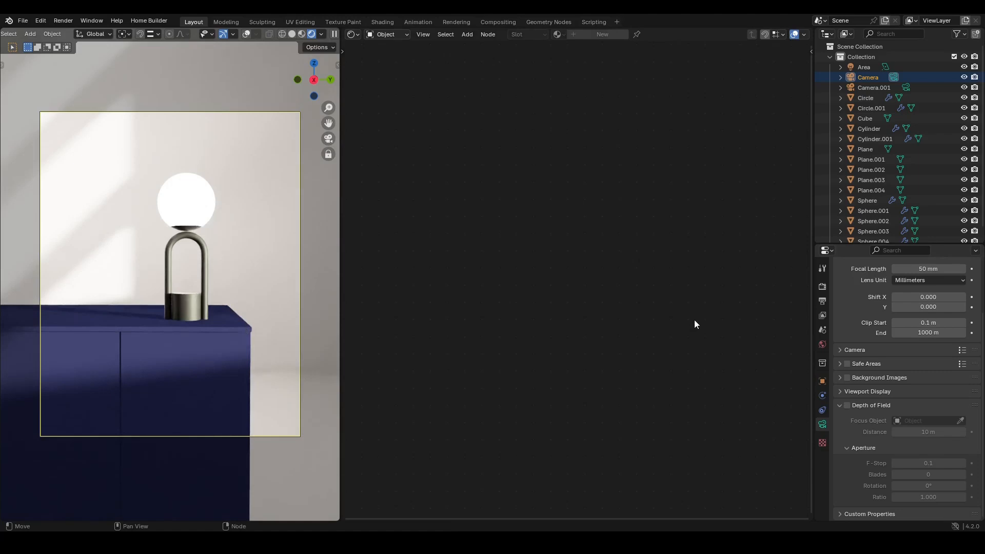
{"action": "left_click", "coordinate": [848, 406]}
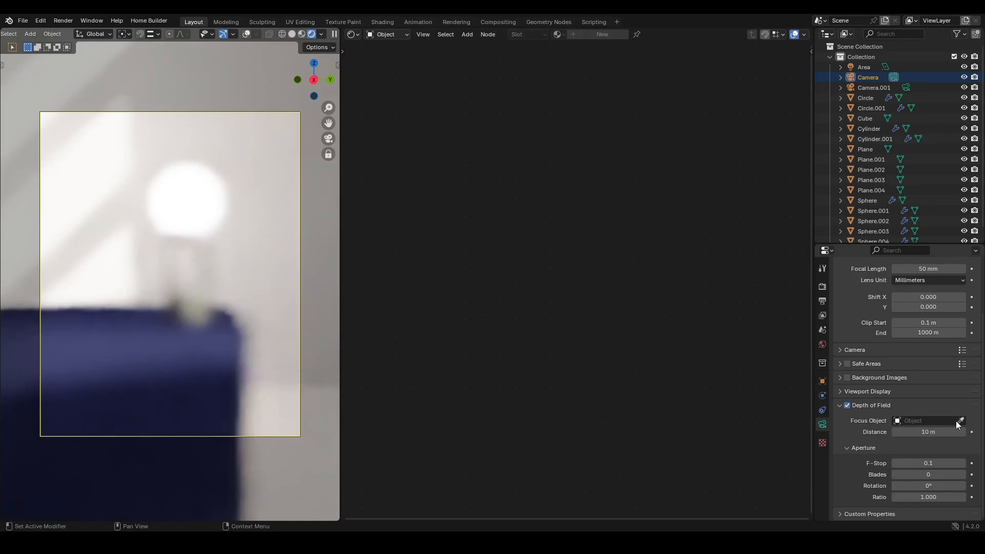
{"action": "left_click", "coordinate": [937, 463]}
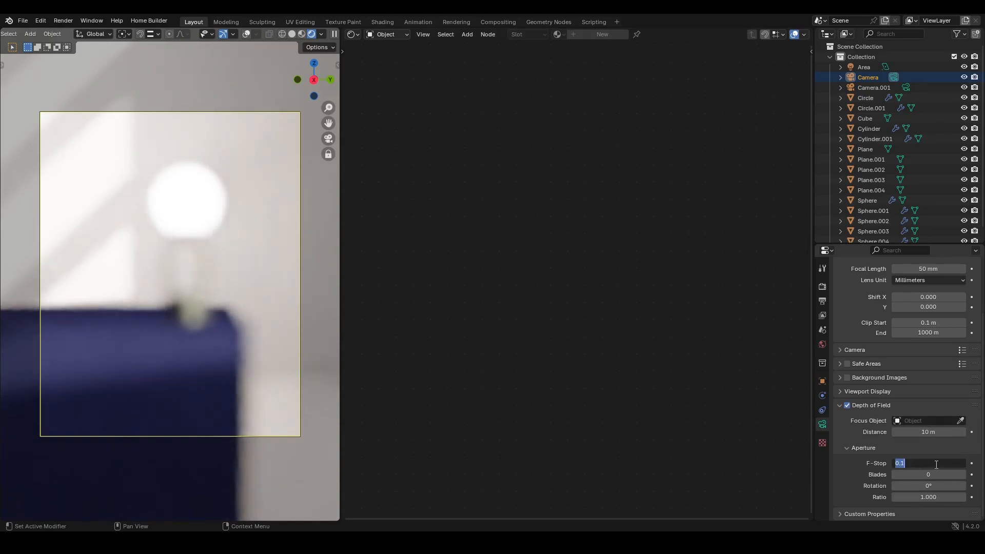
{"action": "type", "text": "2"}
{"action": "key", "text": "Return"}
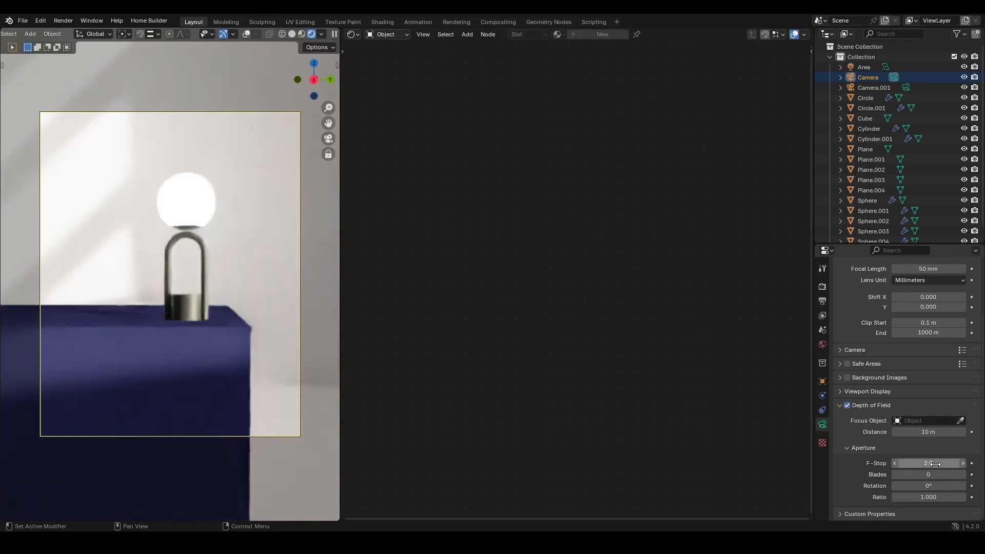
- Pick the lamp globe again as the depth-of-field focus object and set the F-Stop to 3
{"action": "left_click", "coordinate": [961, 421]}
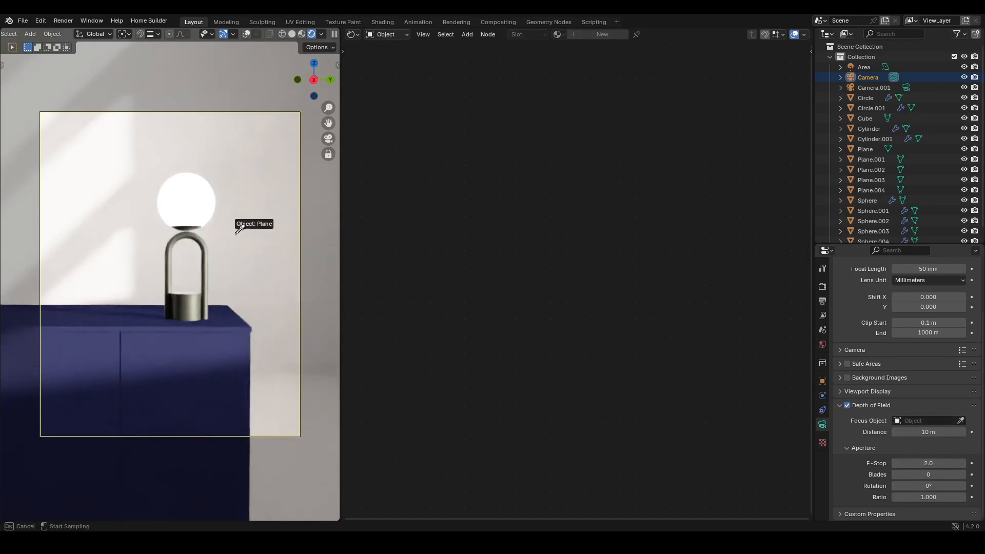
{"action": "left_click", "coordinate": [194, 209]}
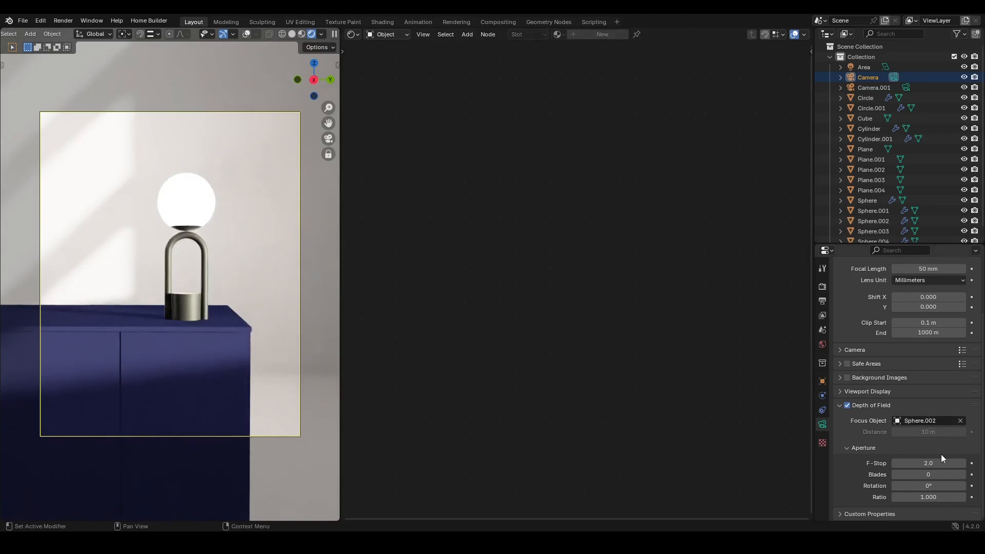
{"action": "left_click", "coordinate": [931, 463]}
{"action": "type", "text": "3"}
{"action": "key", "text": "Return"}
{"action": "left_click_drag", "start_coordinate": [982, 424], "coordinate": [983, 360]}
{"action": "left_click", "coordinate": [841, 302]}
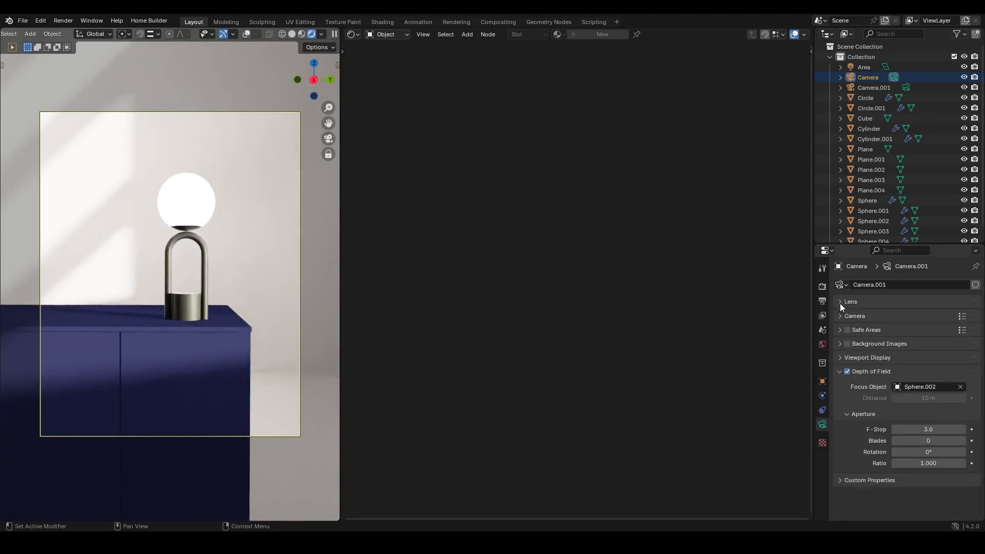
{"action": "left_click", "coordinate": [840, 371]}
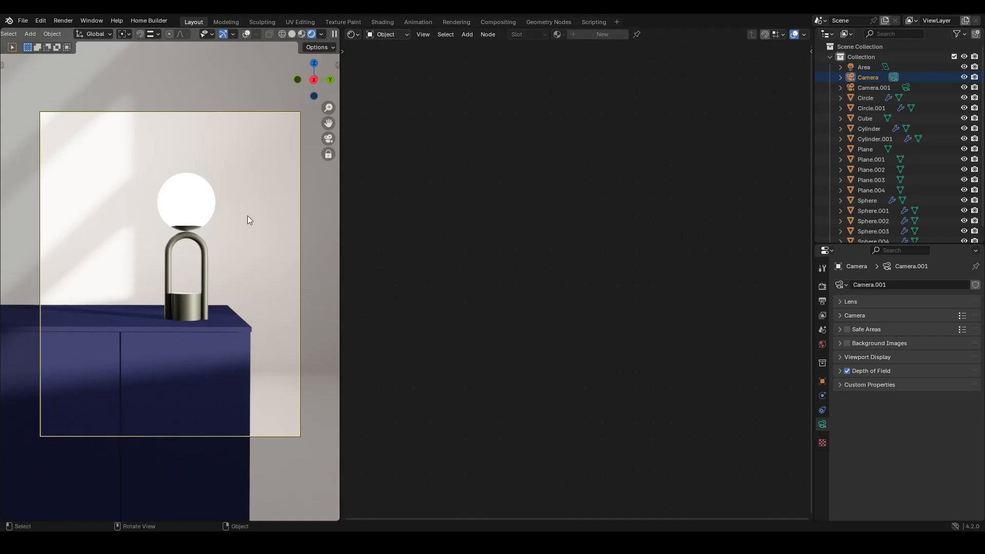
- Open the output properties and review the render resolution settings
{"action": "left_click", "coordinate": [822, 288]}
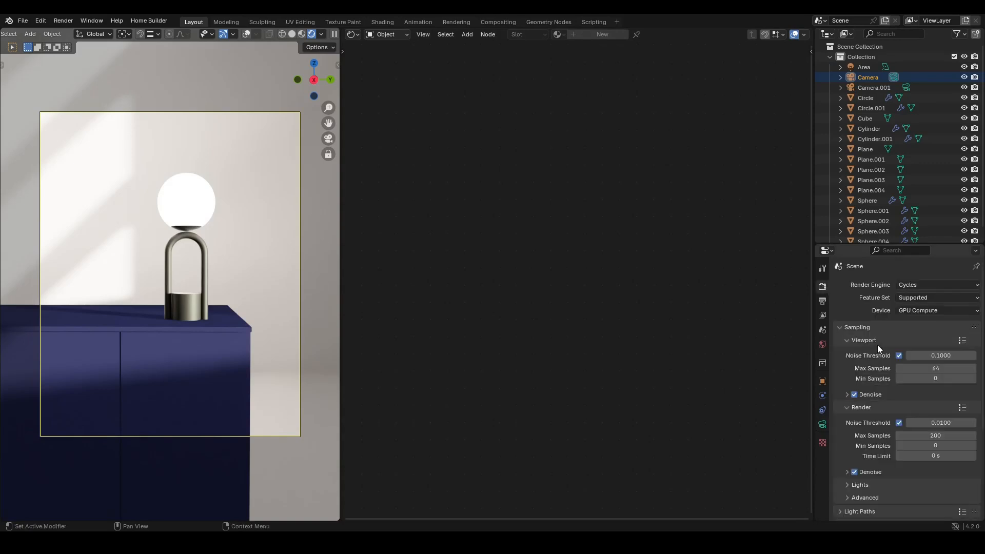
{"action": "left_click", "coordinate": [822, 301]}
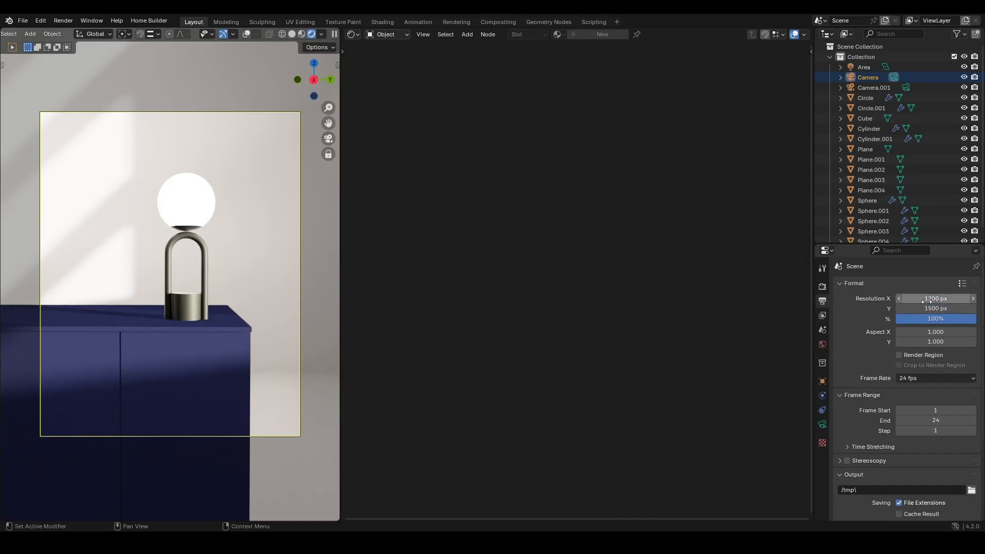
{"action": "left_click_drag", "start_coordinate": [918, 308], "coordinate": [919, 299]}
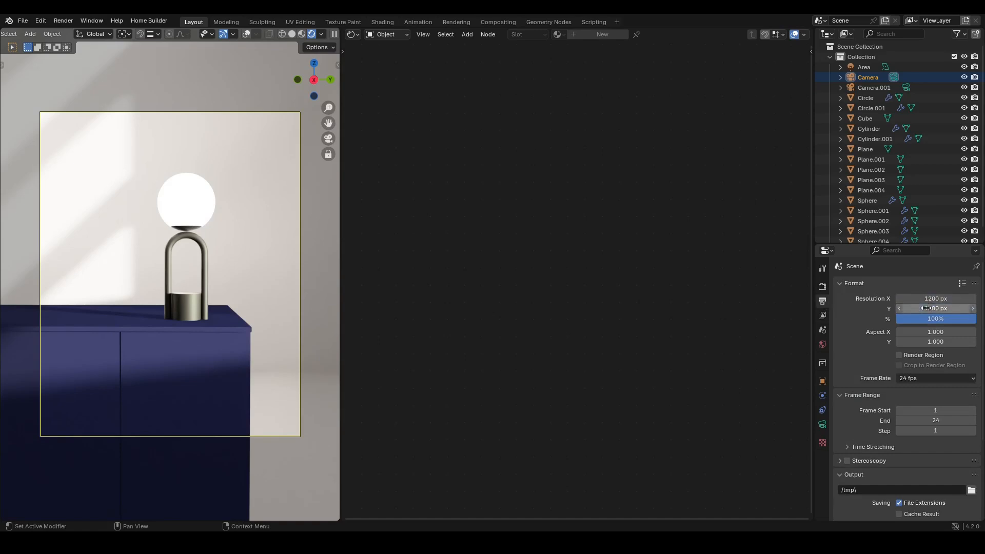
{"action": "key", "text": "Escape"}
{"action": "left_click", "coordinate": [963, 285]}
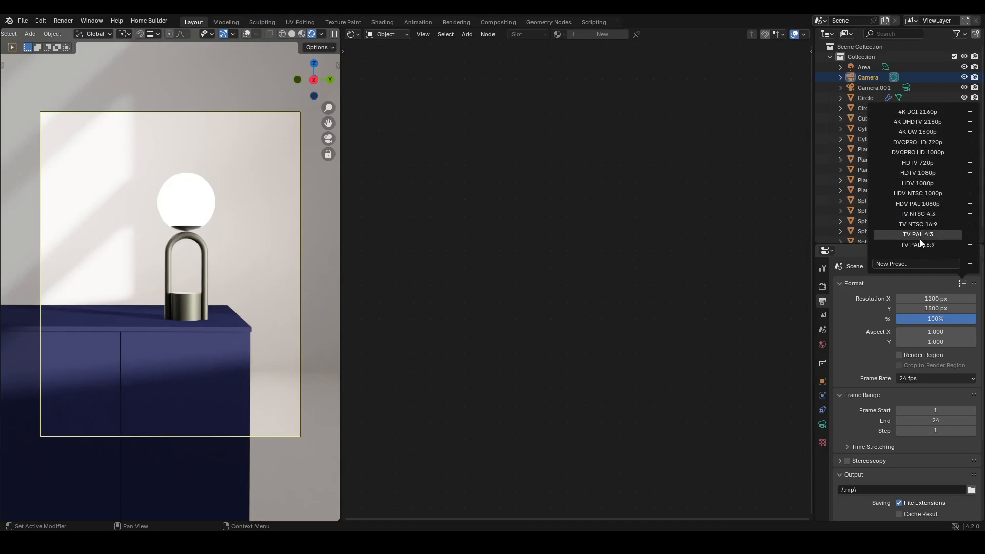
{"action": "left_click", "coordinate": [928, 298]}
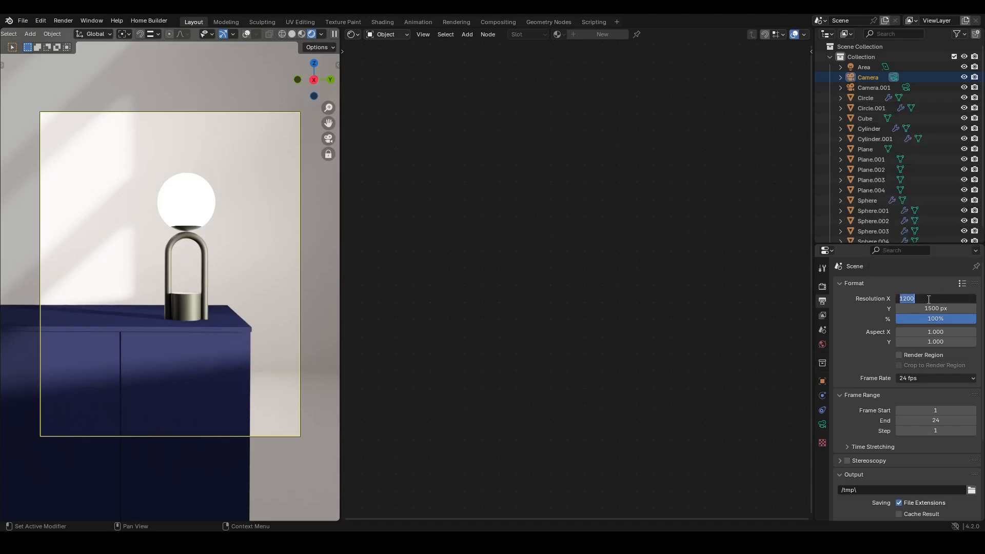
{"action": "key", "text": "Escape"}
- Set the output image color mode to RGB
{"action": "scroll", "coordinate": [984, 396], "scroll_direction": "down", "scroll_amount": 5}
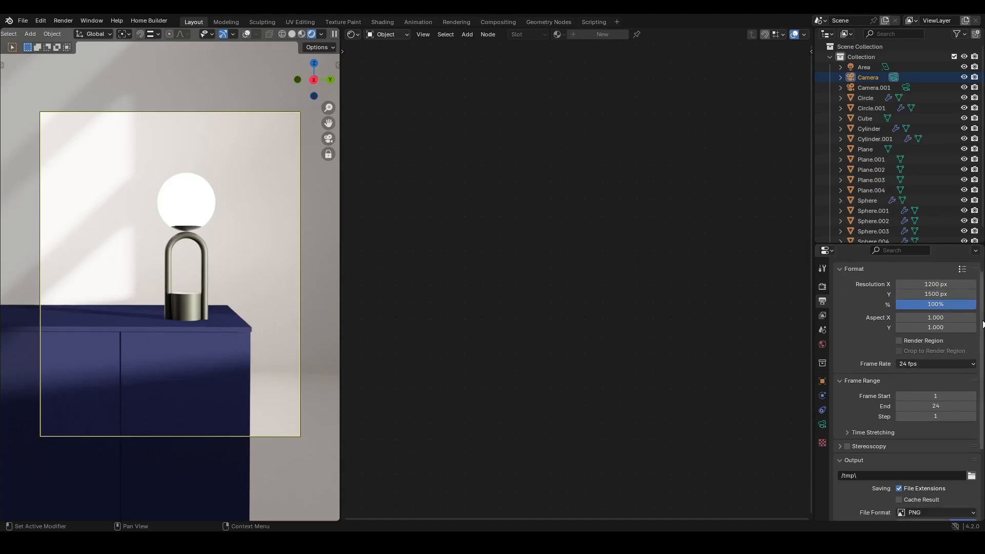
{"action": "left_click", "coordinate": [936, 425]}
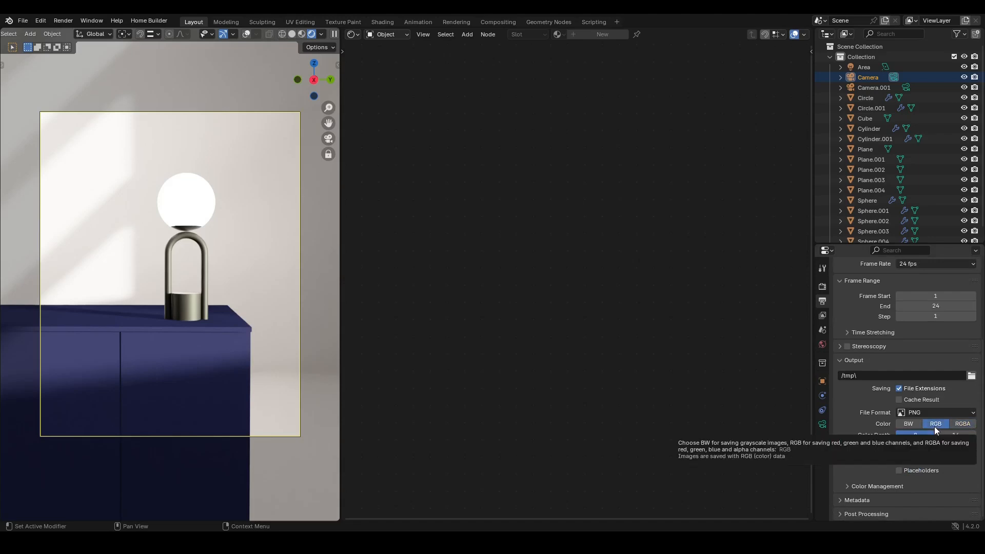
- Try the RGBA color mode for the output image, then switch back to RGB
{"action": "left_click", "coordinate": [917, 414]}
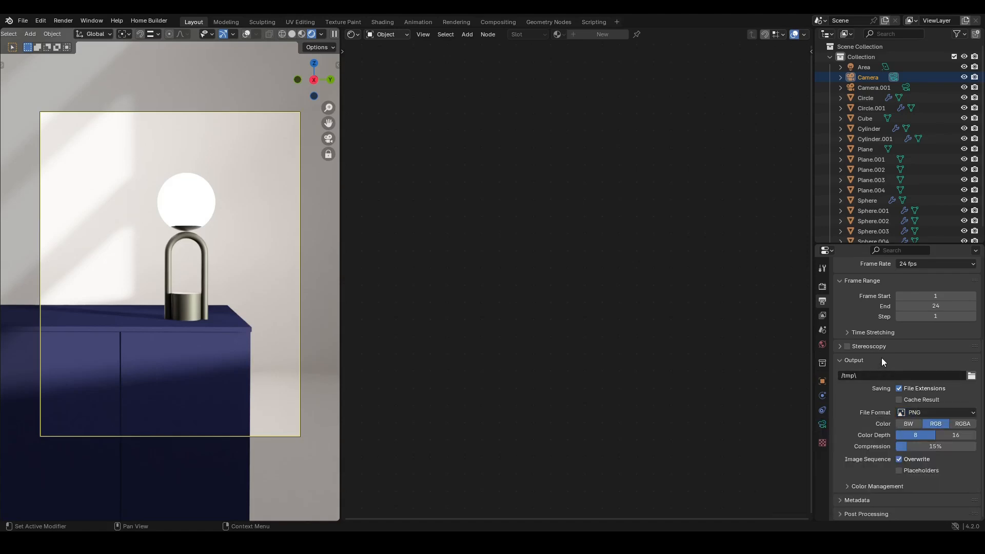
{"action": "left_click", "coordinate": [962, 425]}
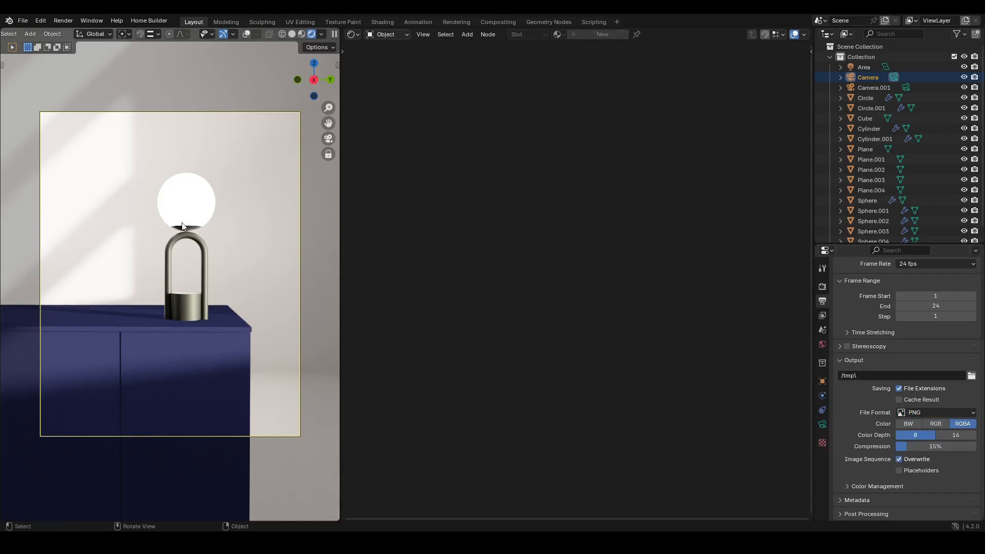
{"action": "left_click", "coordinate": [934, 424]}
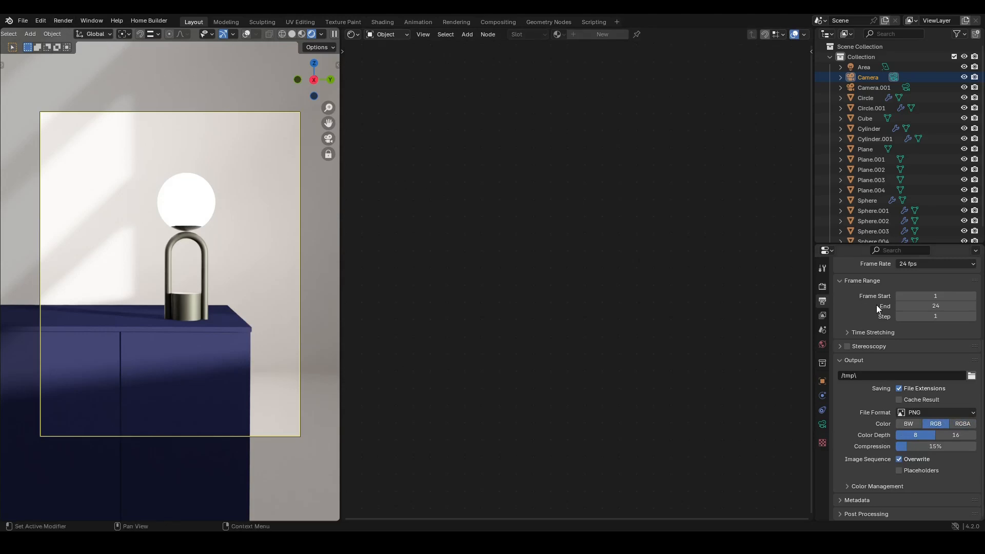
- Open the render properties and review the sampling settings, toggling viewport denoise off and on
{"action": "scroll", "coordinate": [876, 292], "scroll_direction": "up", "scroll_amount": 5}
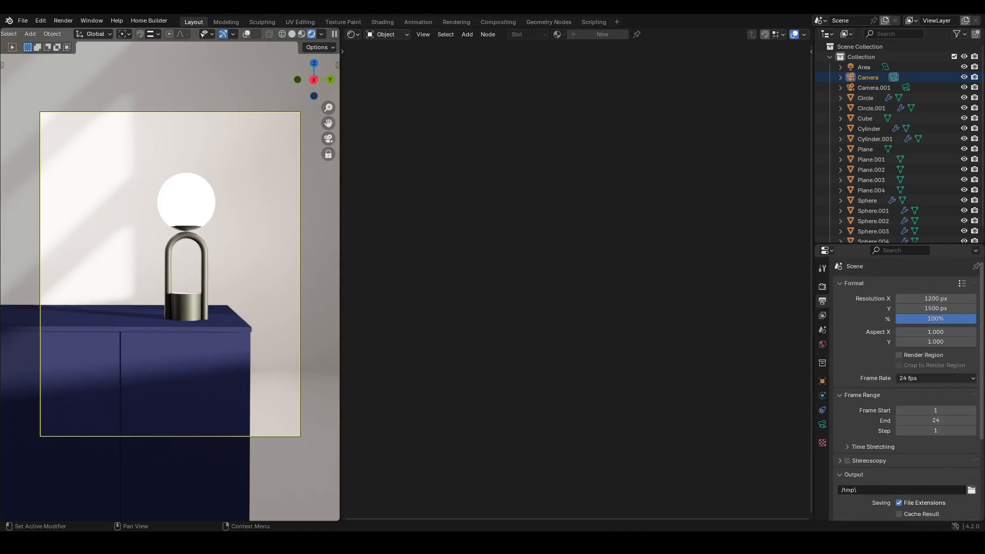
{"action": "left_click", "coordinate": [823, 288]}
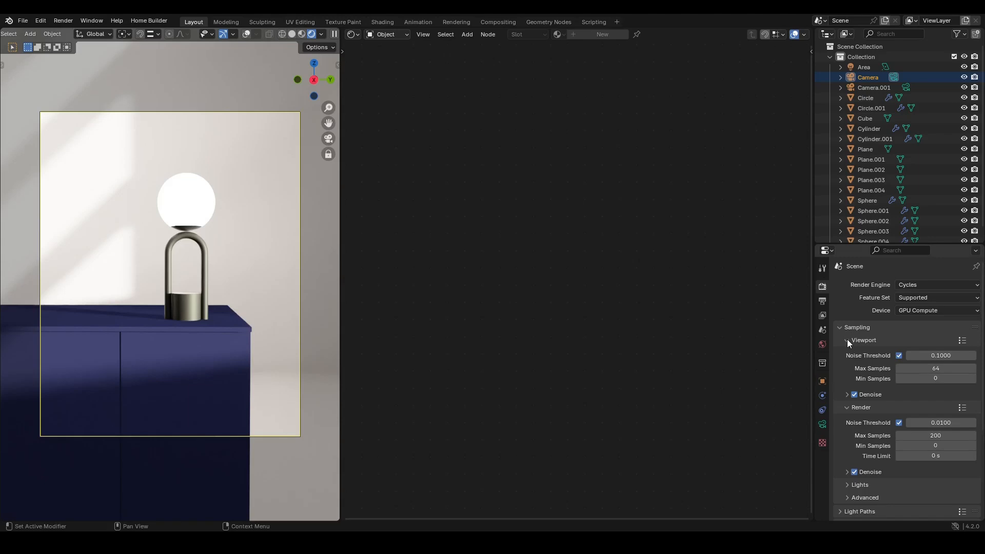
{"action": "left_click", "coordinate": [854, 396]}
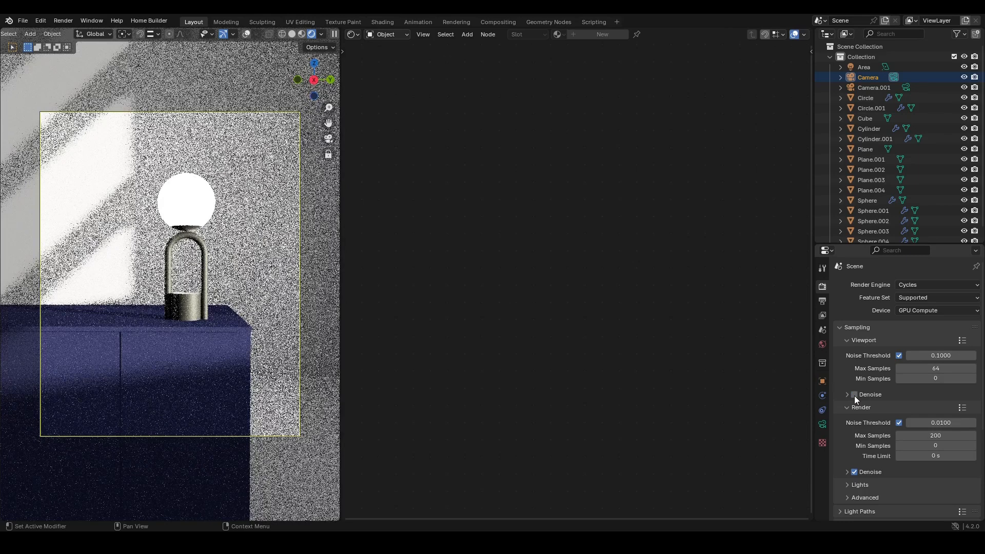
{"action": "left_click", "coordinate": [855, 395]}
{"action": "left_click", "coordinate": [845, 340]}
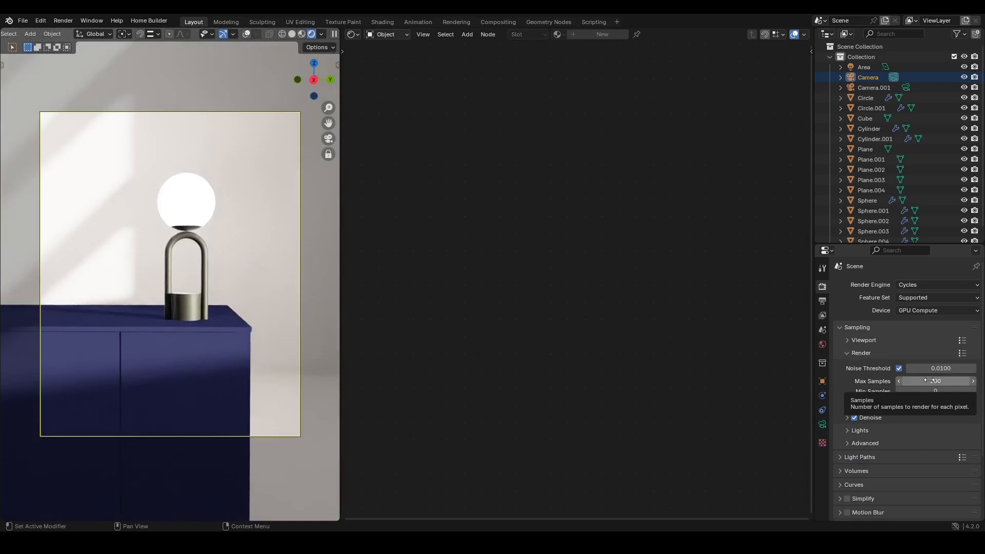
{"action": "left_click", "coordinate": [930, 381]}
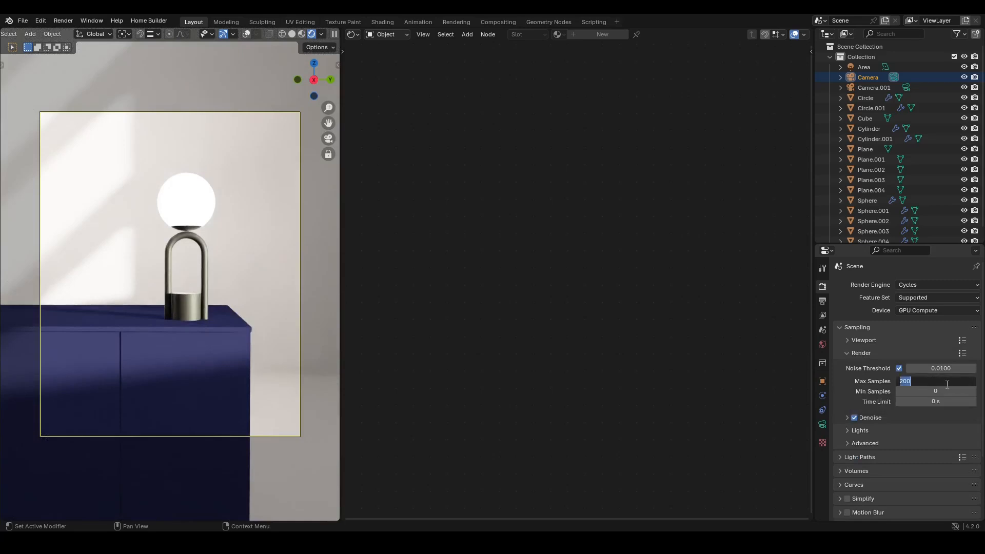
{"action": "left_click", "coordinate": [880, 378]}
- Switch the viewport to Solid shading and save the blend file
{"action": "left_click", "coordinate": [66, 21]}
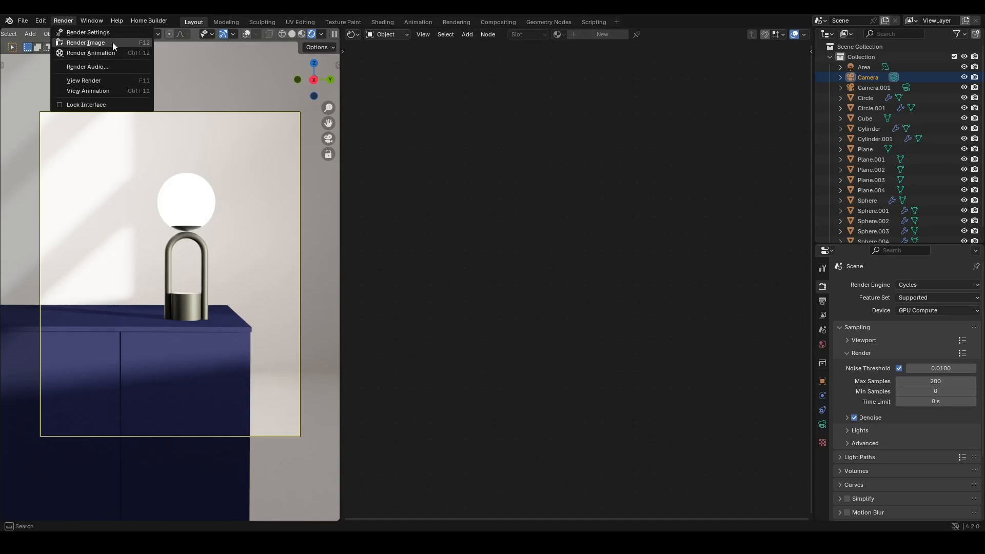
{"action": "left_click", "coordinate": [247, 233]}
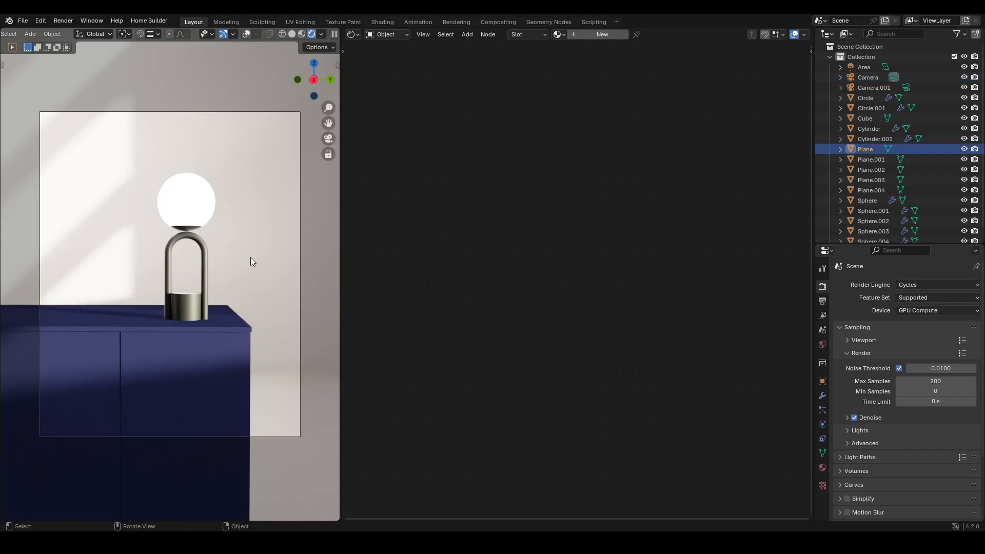
{"action": "key", "text": "z"}
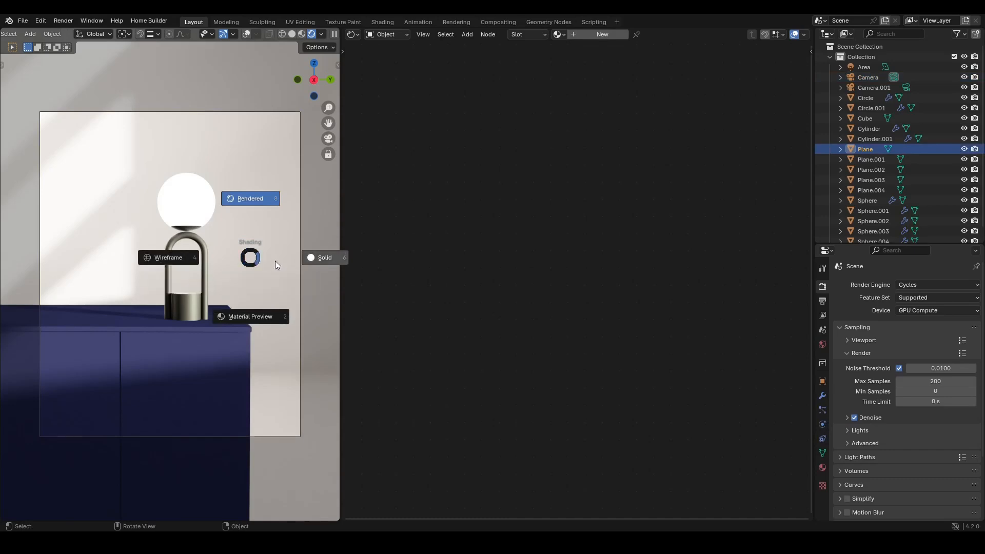
{"action": "left_click", "coordinate": [315, 261]}
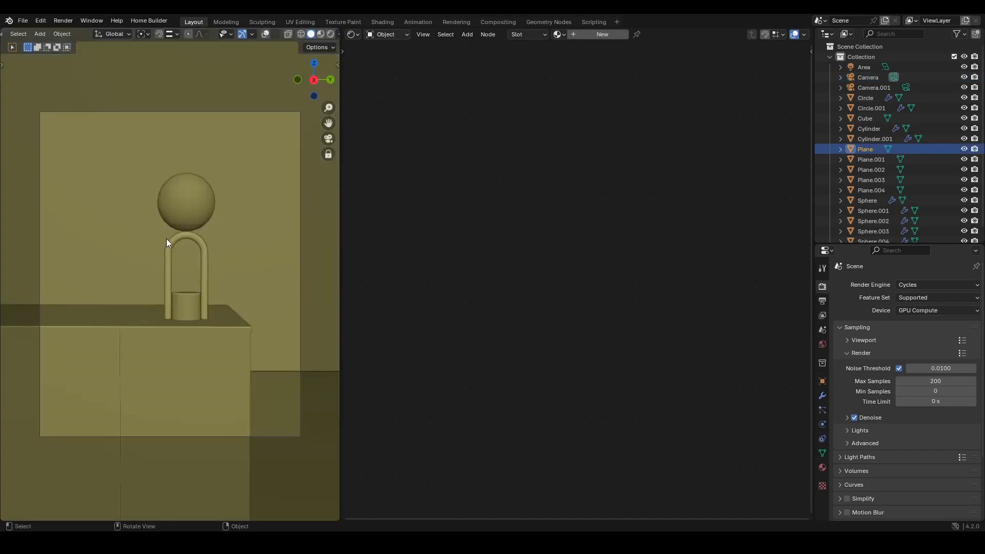
{"action": "key", "text": "ctrl+s"}
- Render the final image from the camera
{"action": "left_click", "coordinate": [58, 20]}
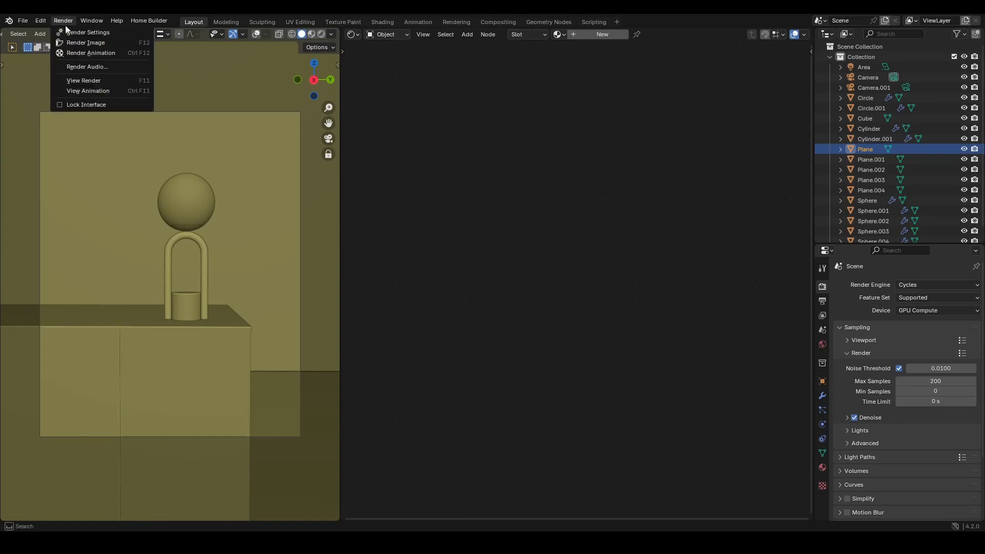
{"action": "left_click", "coordinate": [102, 42]}
{"action": "left_click_drag", "start_coordinate": [0, 164], "coordinate": [516, 15]}
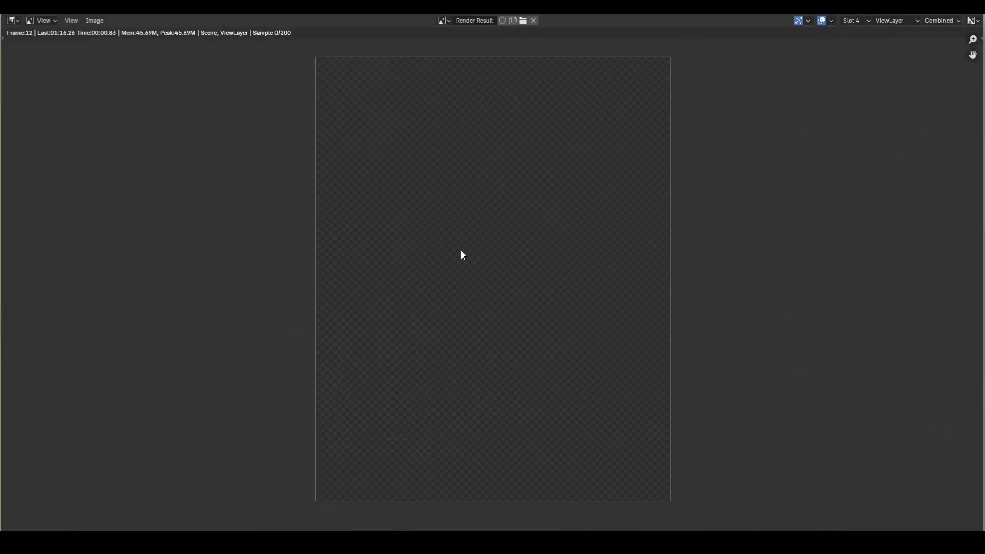